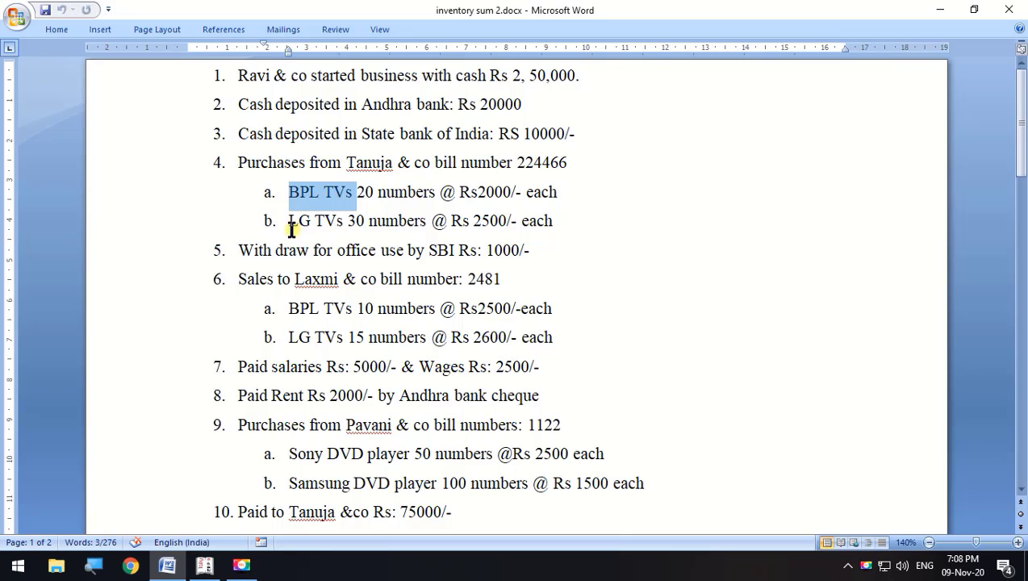
# Review the TV and DVD player item names listed under purchase entries 4 and 9 in the document
pyautogui.moveTo(290, 228); pyautogui.dragTo(349, 229)
pyautogui.scroll(-1, 288, 401)
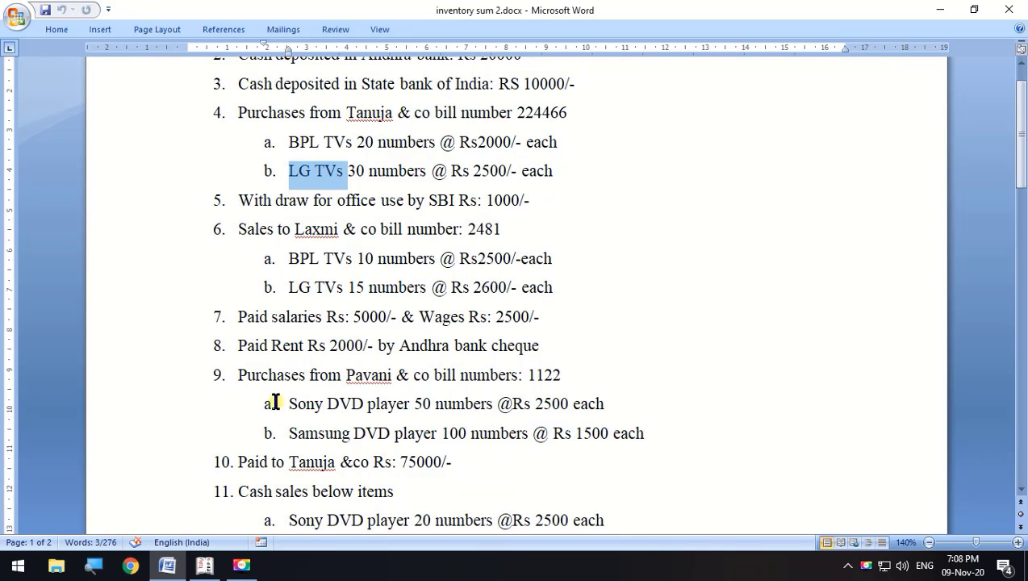
pyautogui.moveTo(275, 403); pyautogui.dragTo(409, 404)
pyautogui.moveTo(289, 434); pyautogui.dragTo(405, 460)
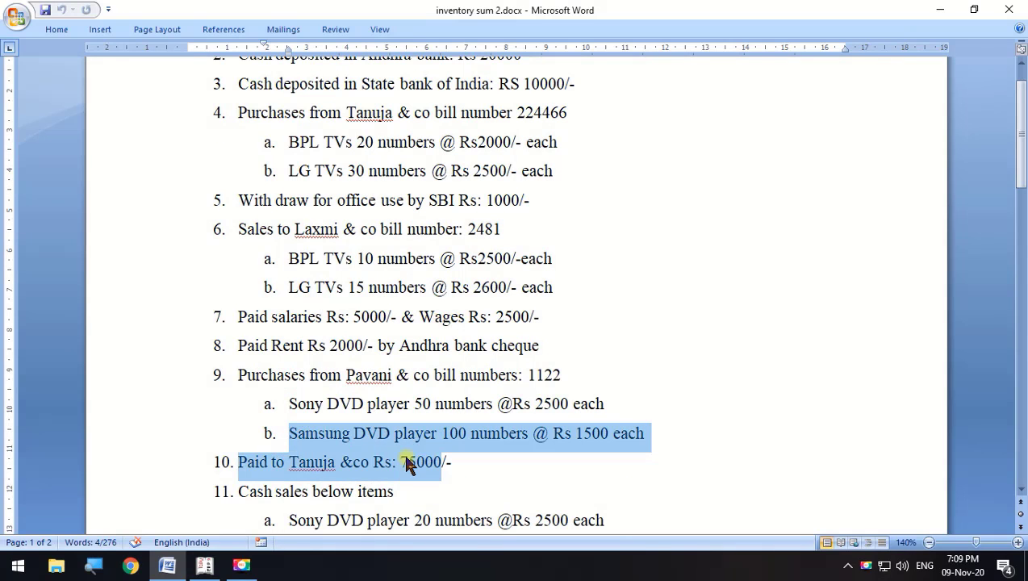
pyautogui.click(676, 415)
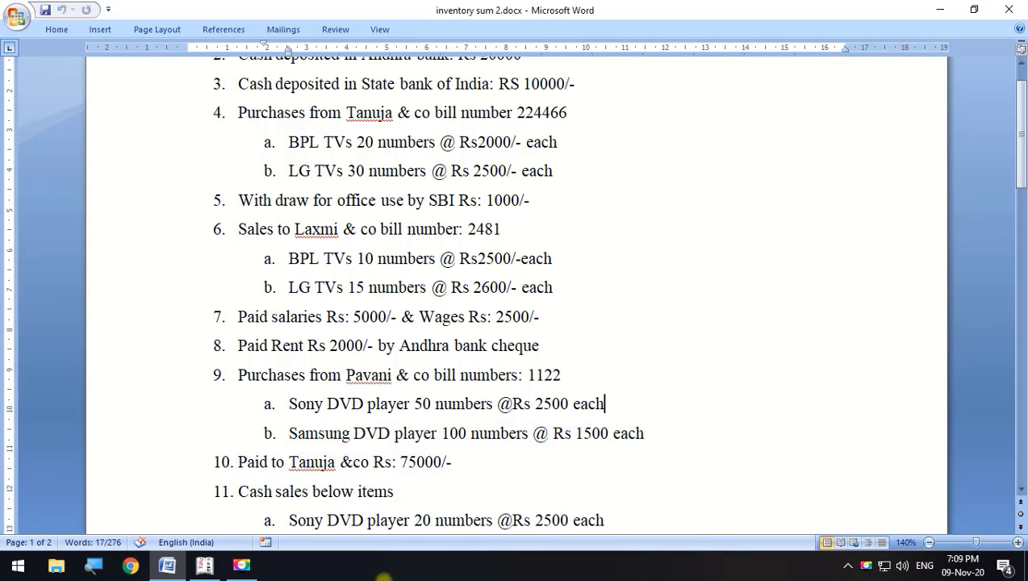
# Check the Units of Measure options in Tally.ERP 9, and compare them with the quantity wording of the items in the Word document
pyautogui.click(205, 564)
pyautogui.press('Escape')
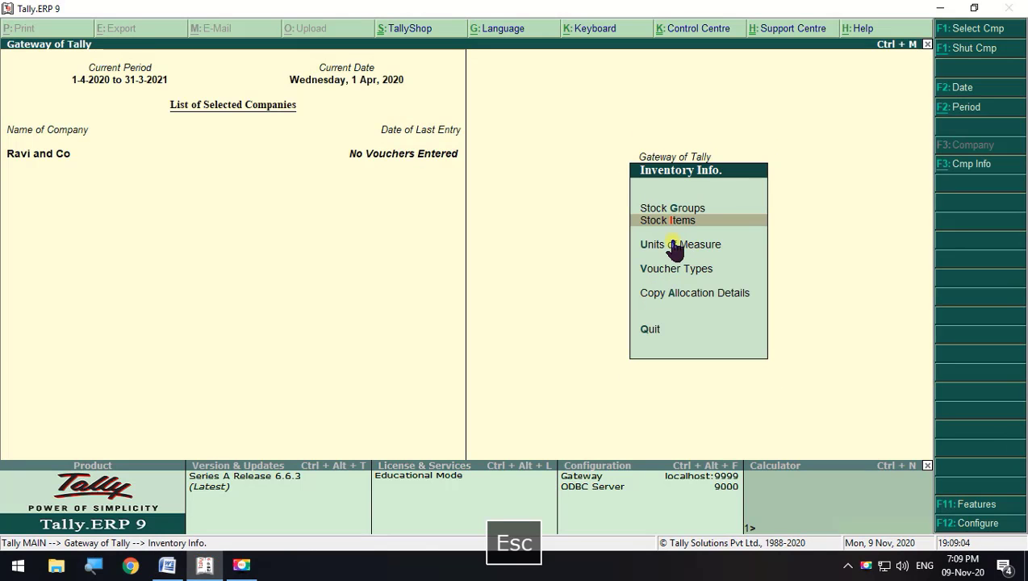
pyautogui.click(674, 245)
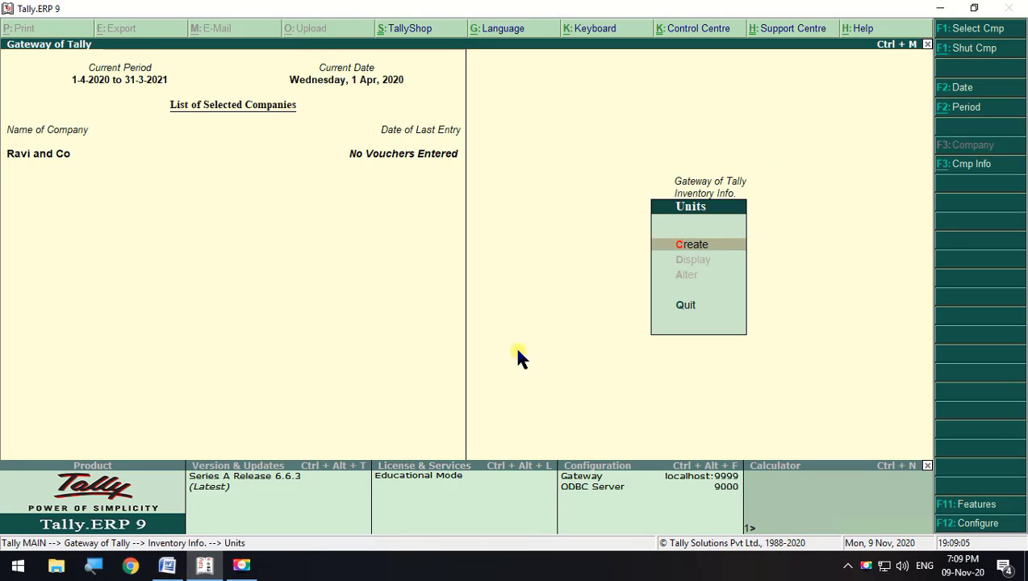
pyautogui.click(167, 565)
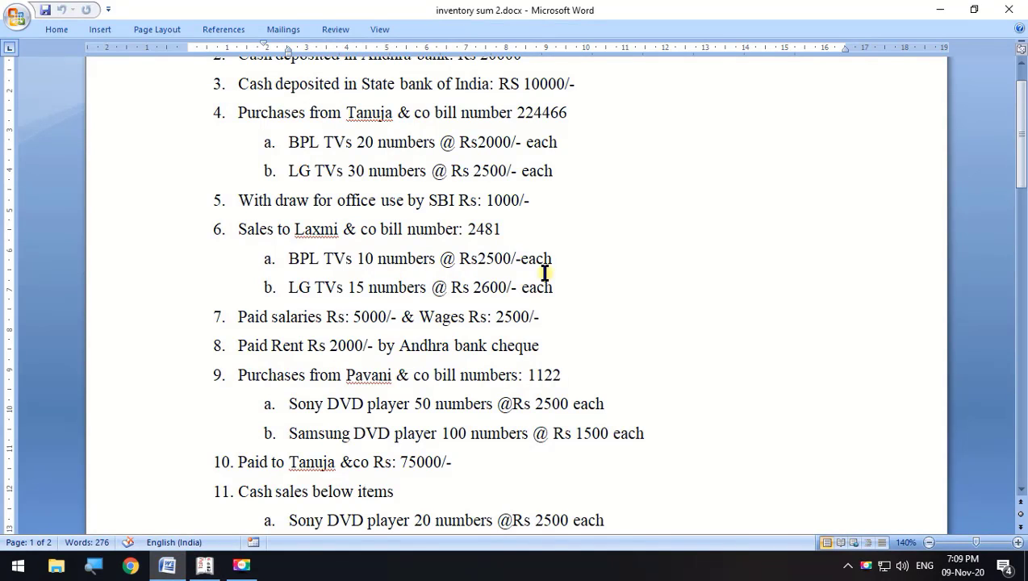
pyautogui.moveTo(357, 258); pyautogui.dragTo(440, 258)
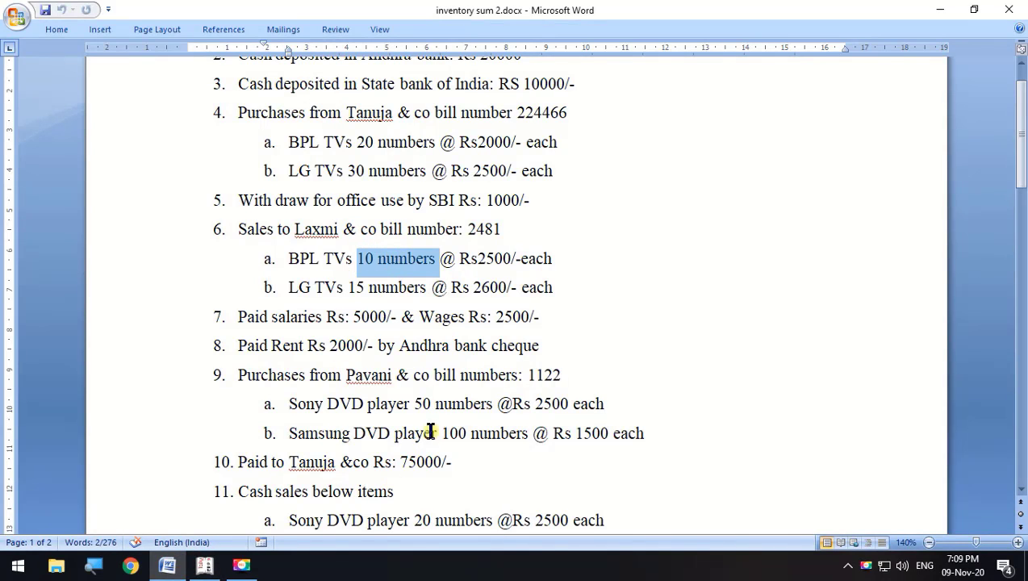
pyautogui.moveTo(436, 407); pyautogui.dragTo(506, 420)
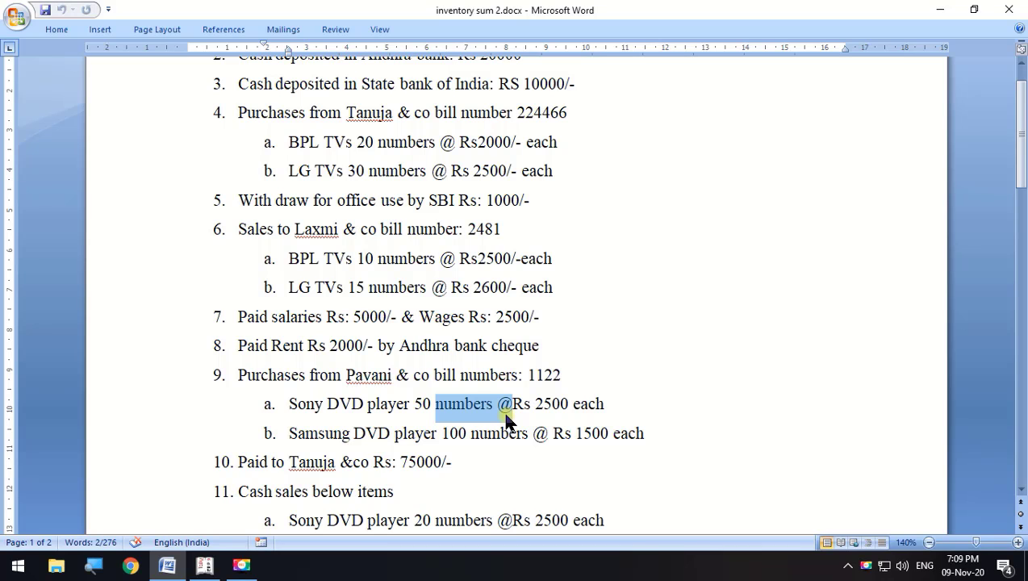
# Switch to Tally.ERP 9 and look at the Stock Groups options under Inventory Info
pyautogui.click(204, 565)
pyautogui.press('Escape')
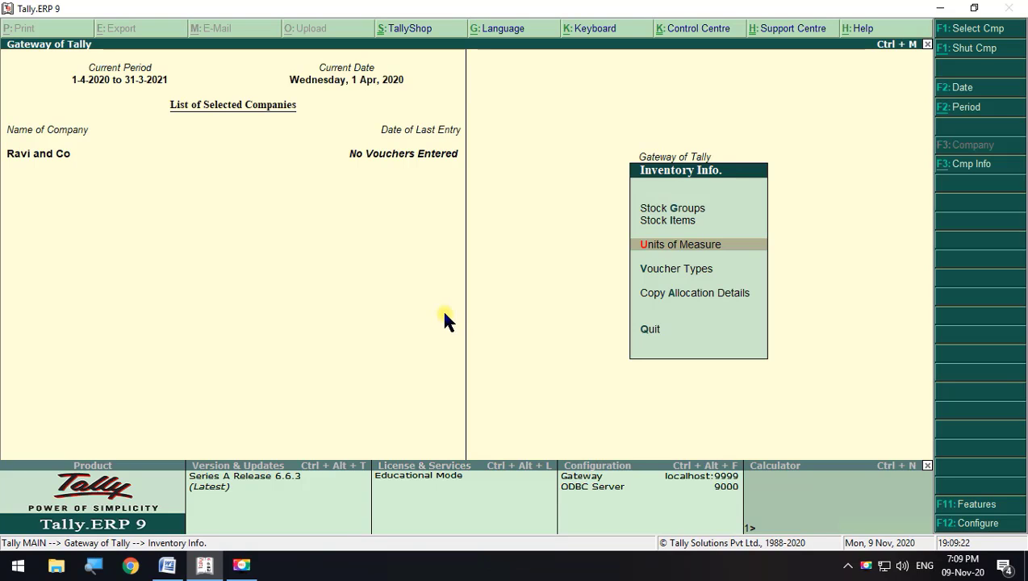
pyautogui.click(713, 206)
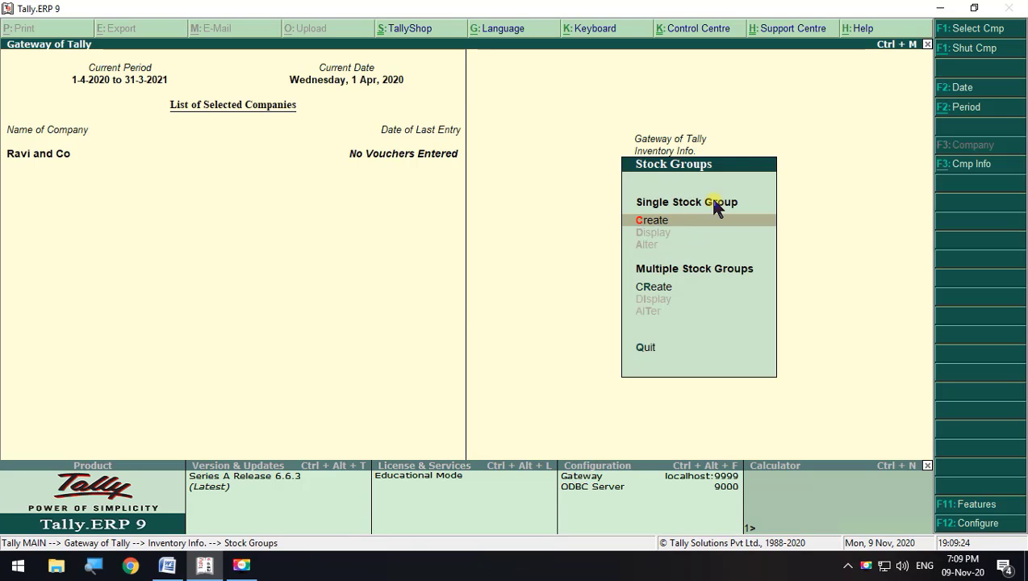
pyautogui.press('Escape')
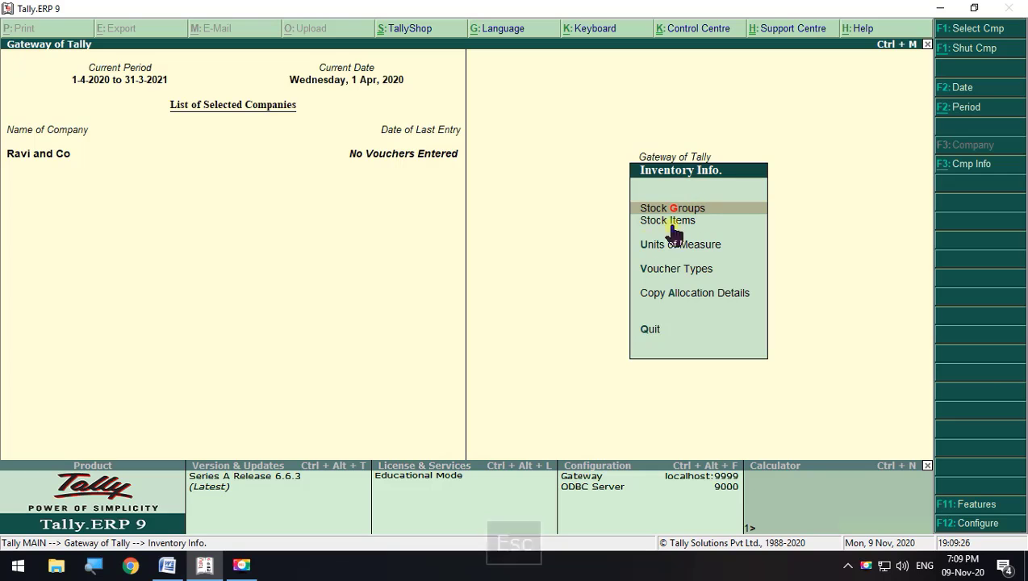
# Switch to the Word document and examine which TV and DVD player items the purchase and sales entries contain
pyautogui.click(167, 565)
pyautogui.scroll(1, 479, 259)
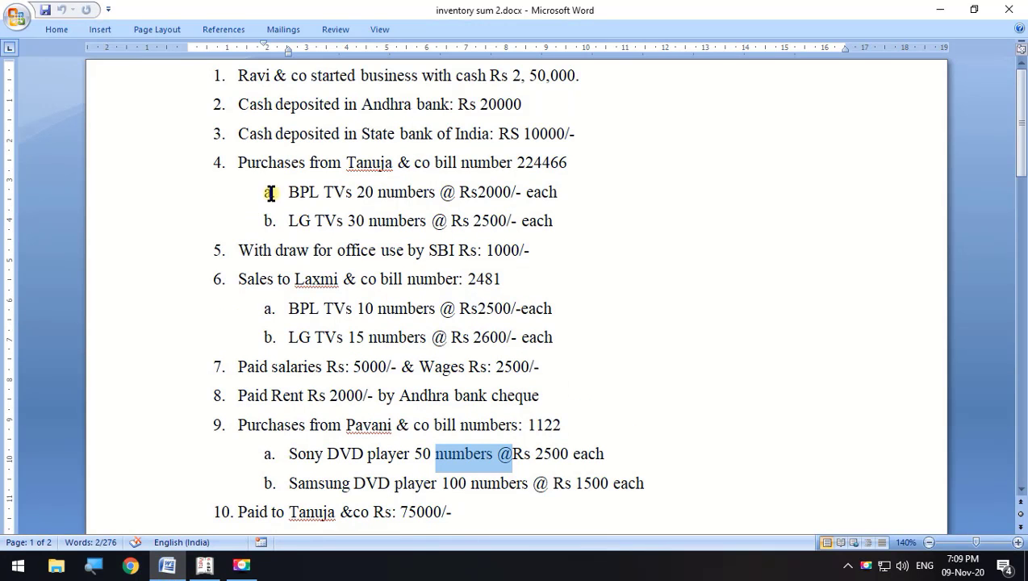
pyautogui.moveTo(288, 192); pyautogui.dragTo(554, 232)
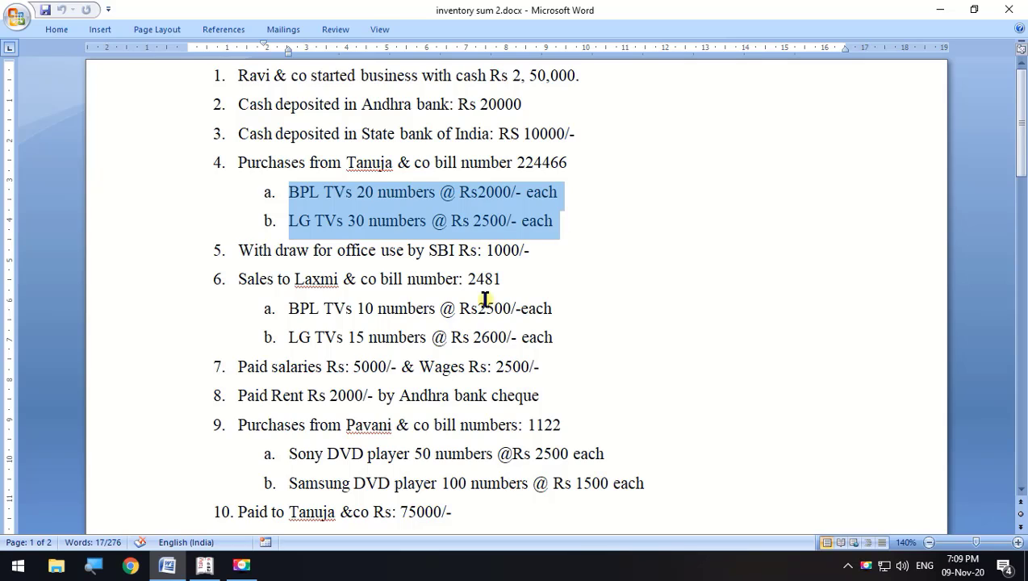
pyautogui.scroll(-1, 484, 298)
pyautogui.moveTo(288, 358); pyautogui.dragTo(680, 388)
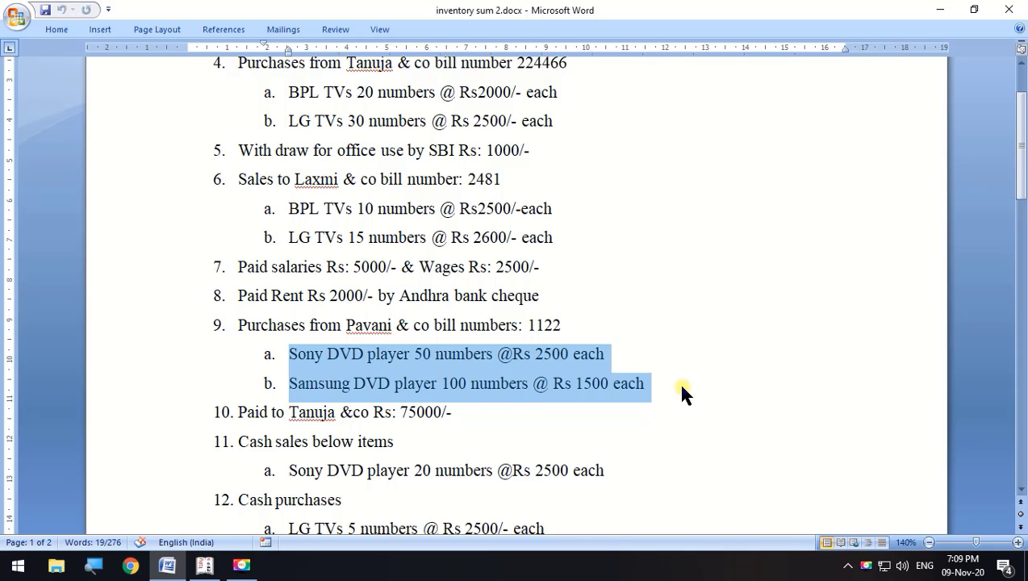
pyautogui.scroll(-2, 681, 387)
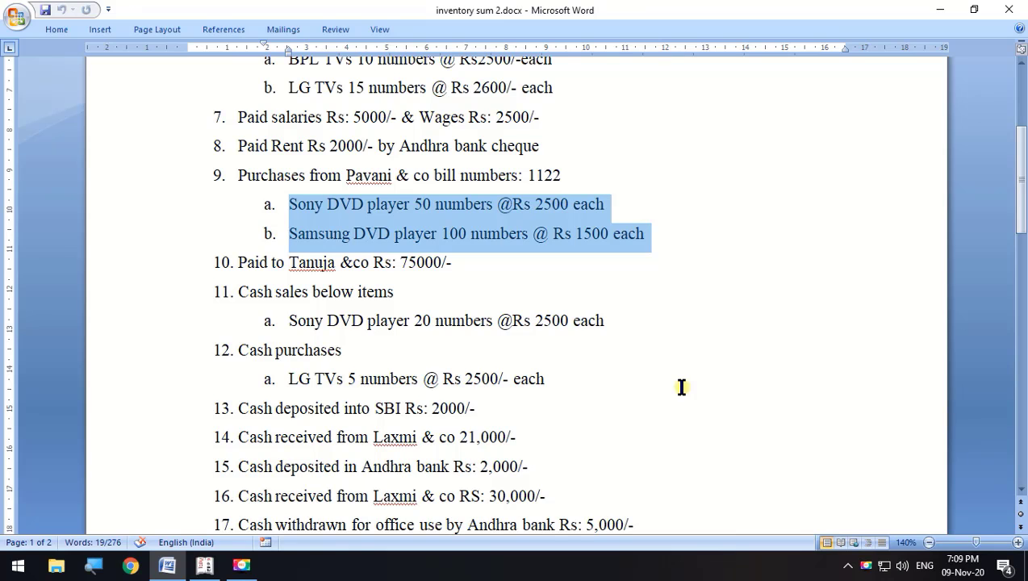
pyautogui.scroll(1, 587, 430)
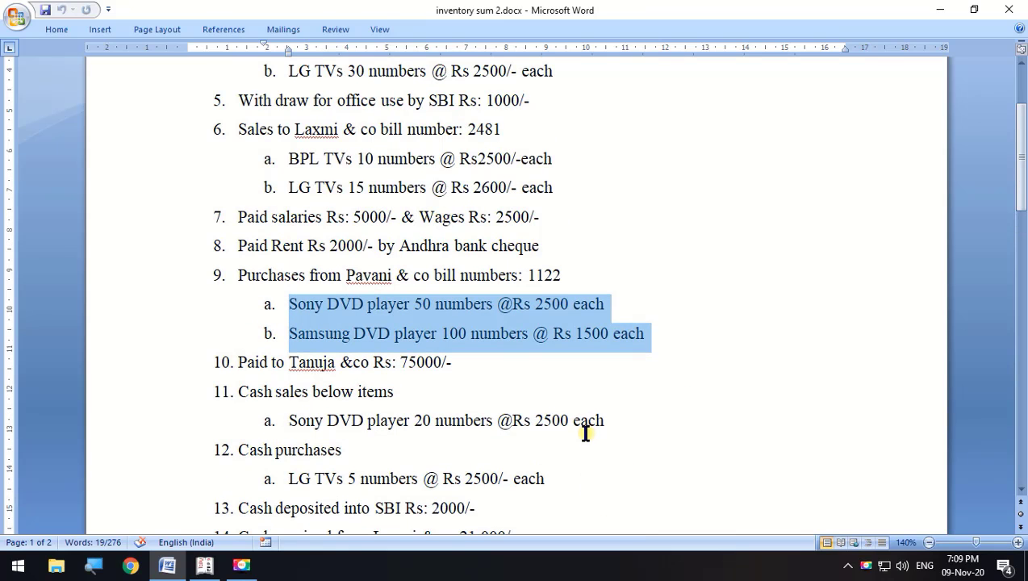
pyautogui.scroll(2, 586, 433)
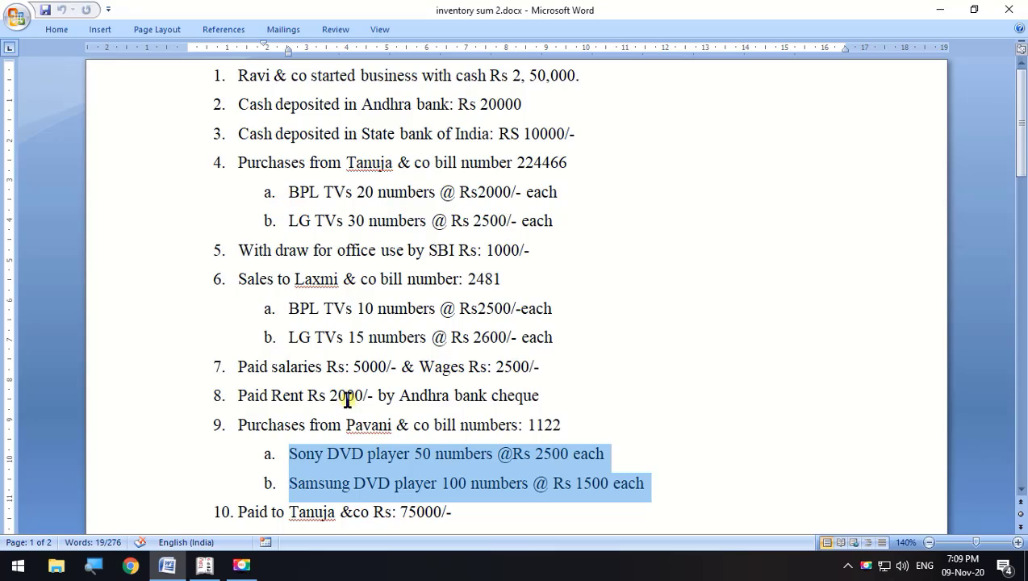
pyautogui.moveTo(284, 192); pyautogui.dragTo(374, 197)
pyautogui.moveTo(284, 454); pyautogui.dragTo(435, 458)
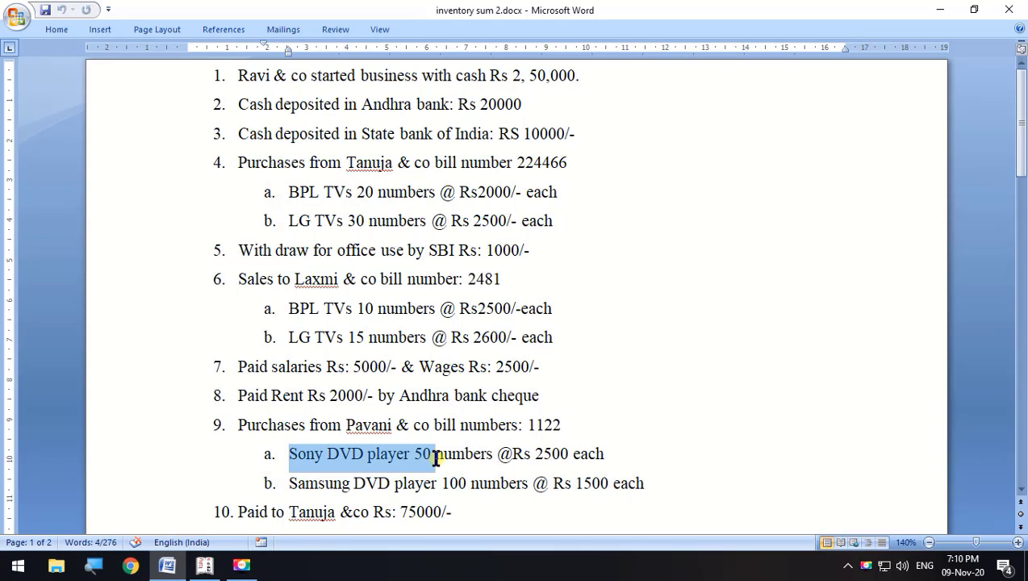
# Switch to Tally.ERP 9, look through Stock Groups, Stock Items and Units of Measure, and return to the Gateway of Tally
pyautogui.click(938, 10)
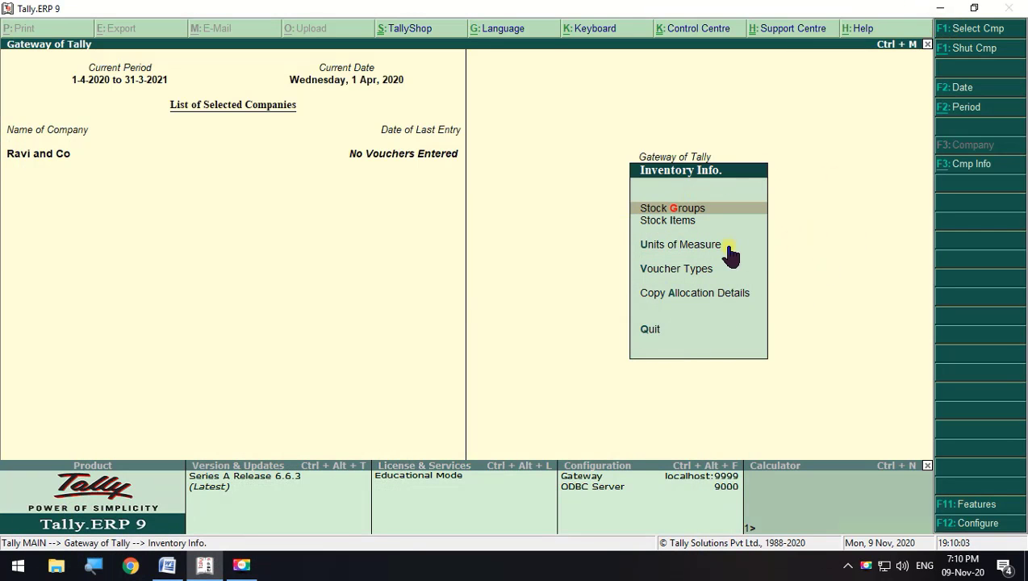
pyautogui.click(686, 208)
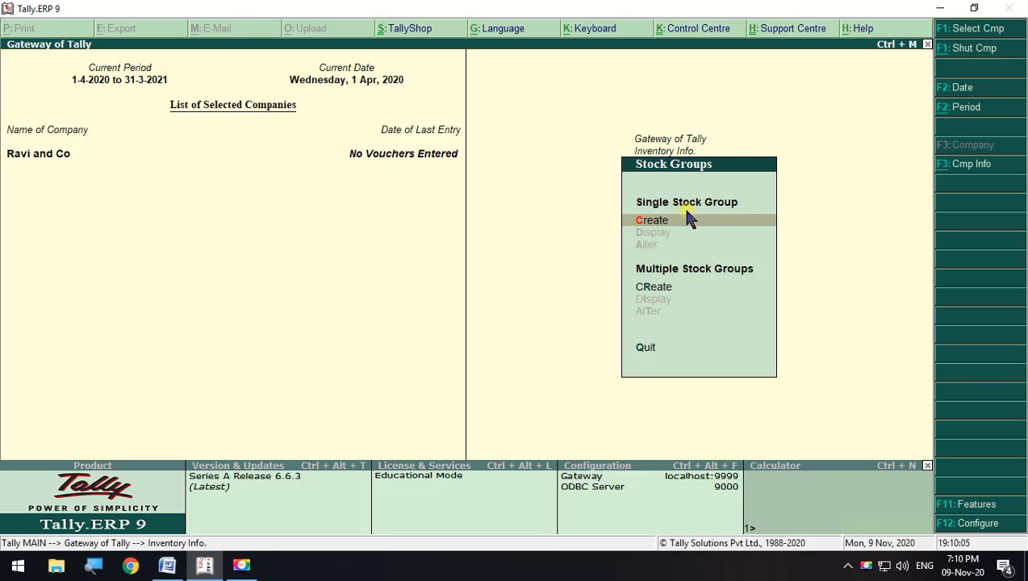
pyautogui.press('Escape')
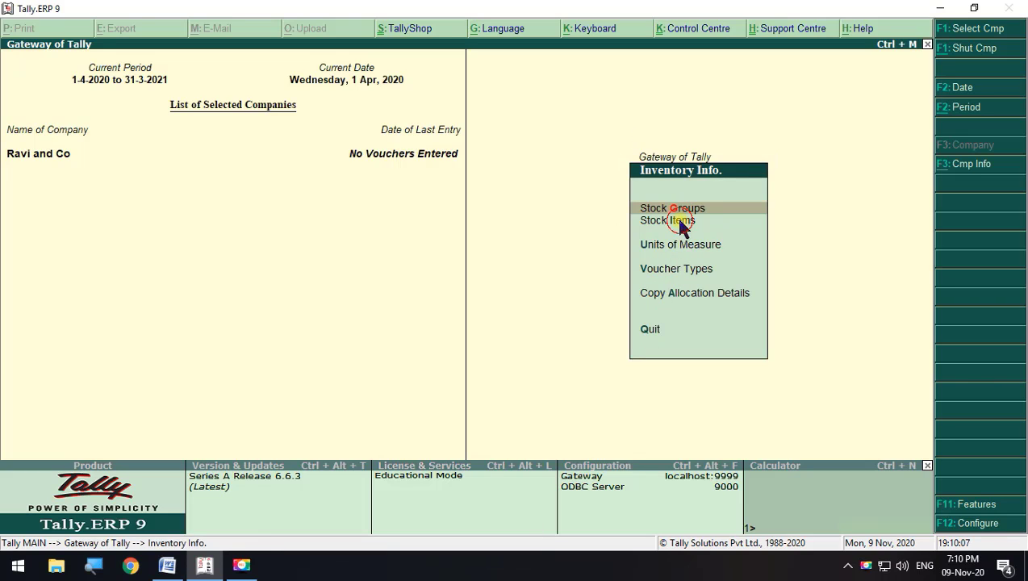
pyautogui.click(678, 223)
pyautogui.press('Escape')
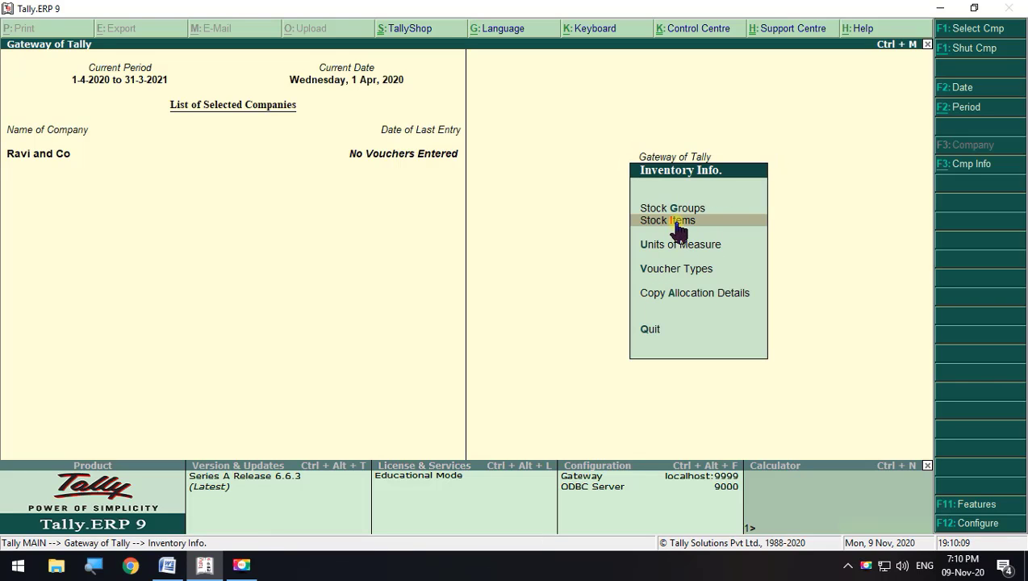
pyautogui.click(678, 246)
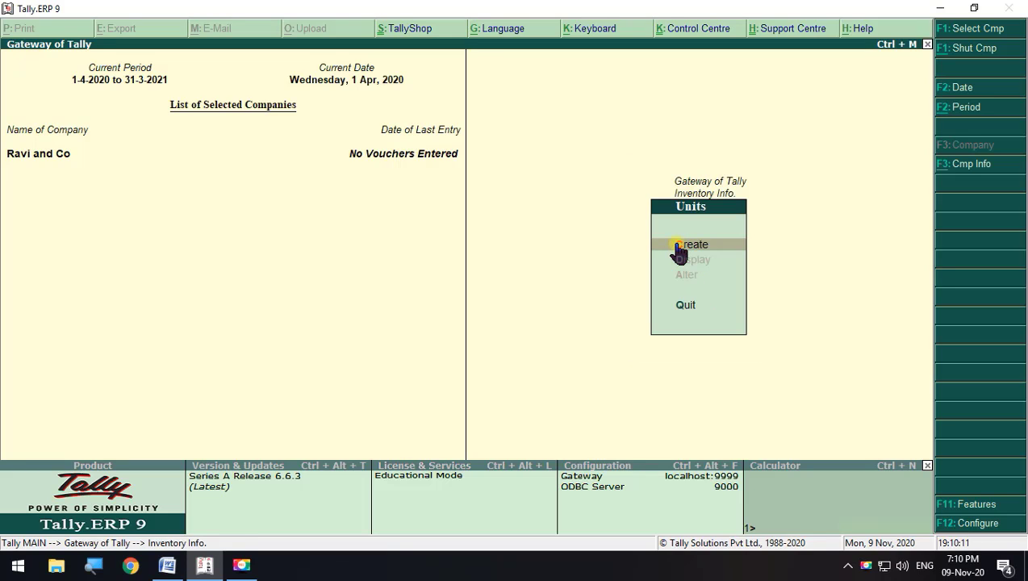
pyautogui.press('Escape')
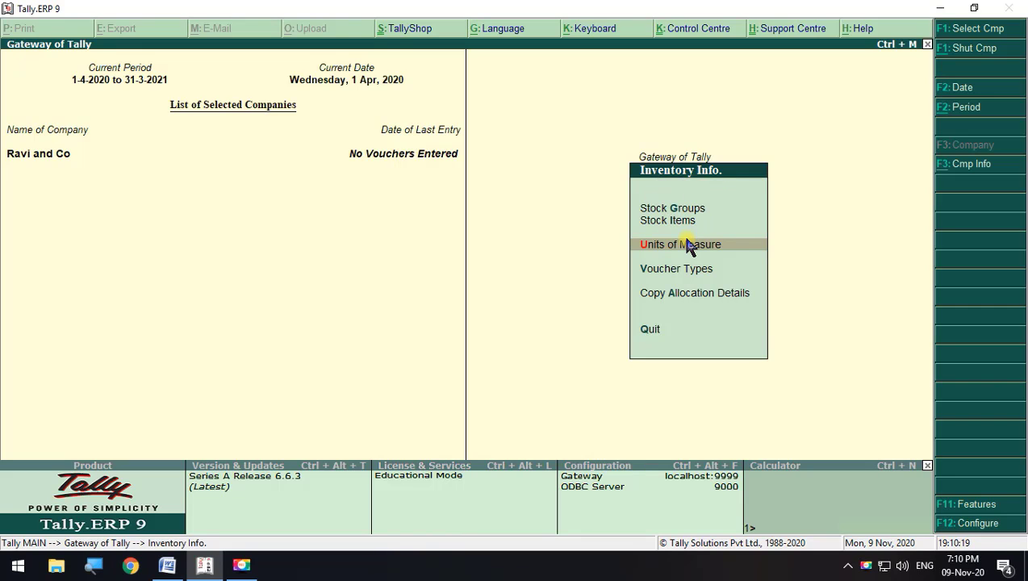
pyautogui.press('Escape')
pyautogui.press('Escape')
pyautogui.press('Escape')
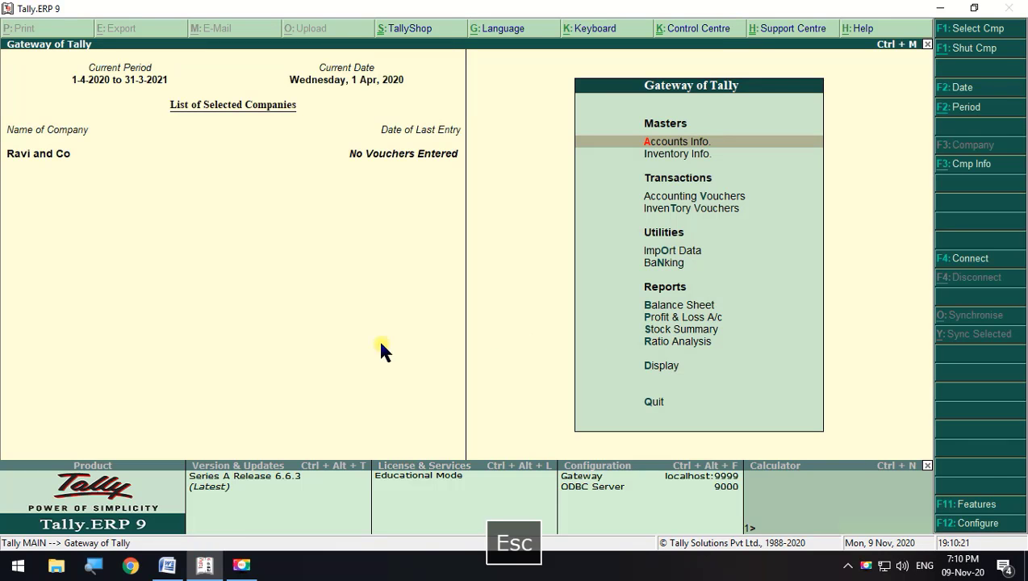
# Switch to the Word document and check the BPL and LG TV items under purchase entry 4
pyautogui.click(167, 565)
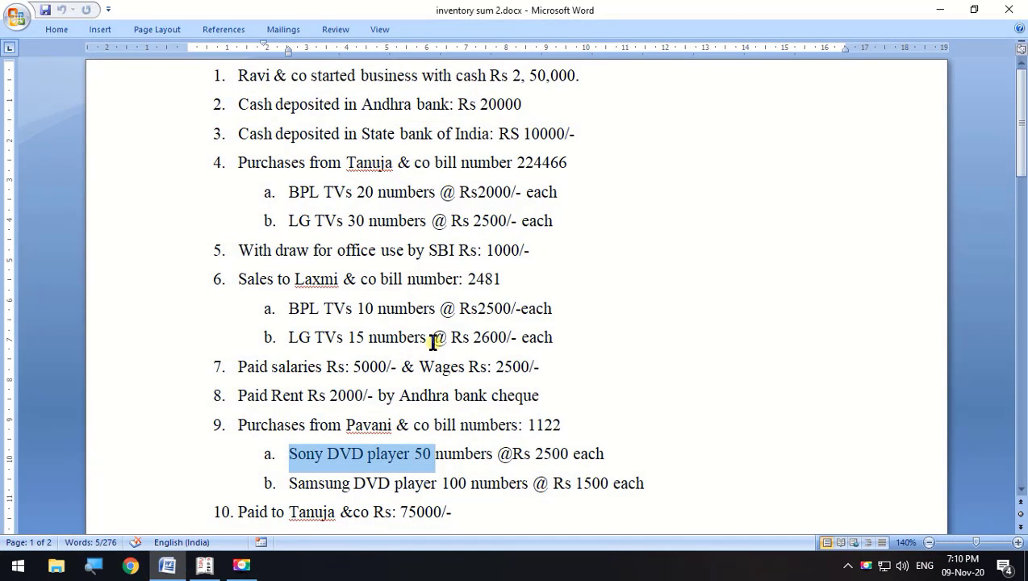
pyautogui.moveTo(289, 195); pyautogui.dragTo(364, 192)
pyautogui.moveTo(287, 219); pyautogui.dragTo(368, 219)
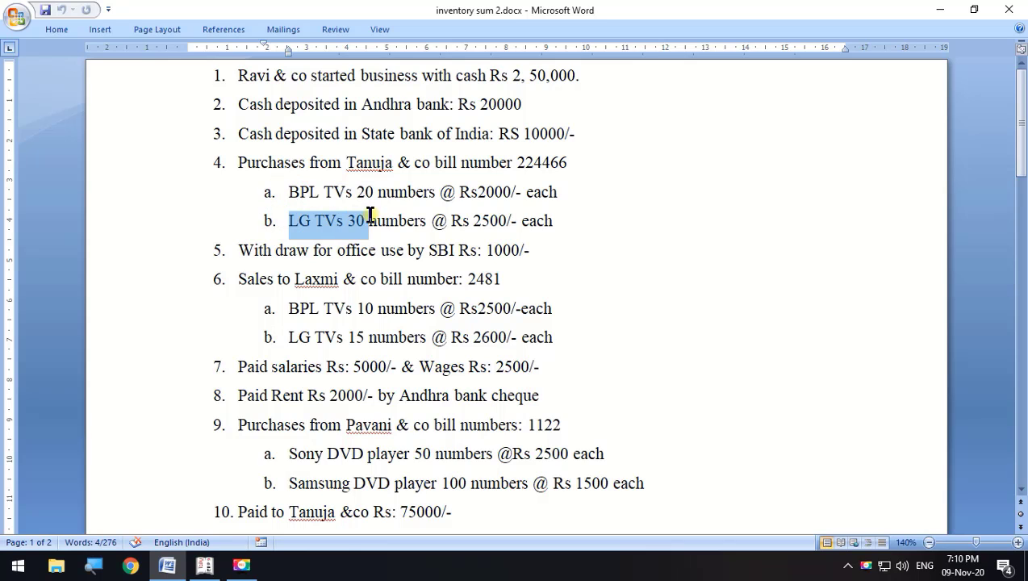
# Switch to Tally.ERP 9 and start a new single stock group named Tvs under Inventory Info
pyautogui.click(939, 9)
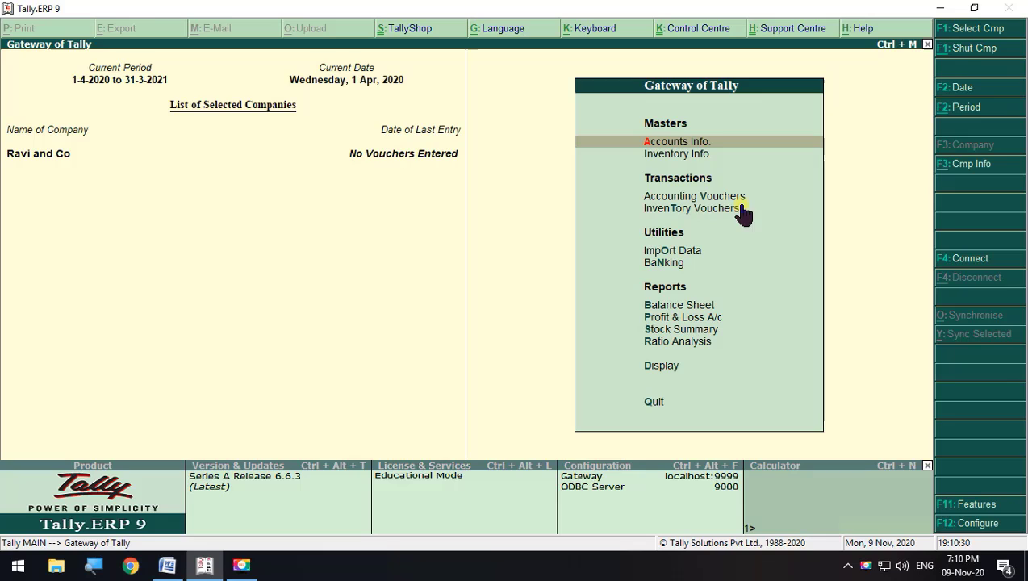
pyautogui.click(680, 154)
pyautogui.click(682, 210)
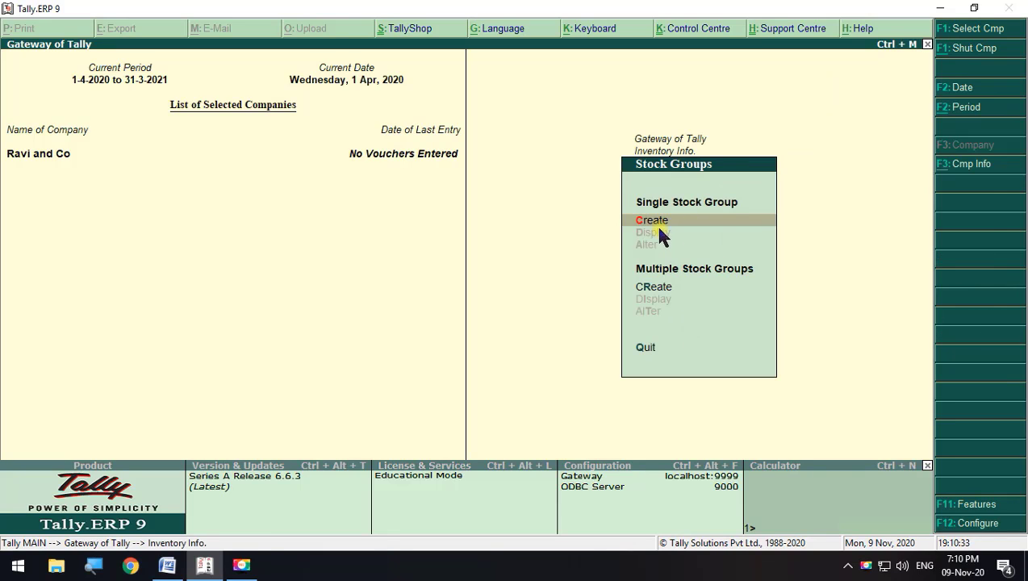
pyautogui.click(658, 223)
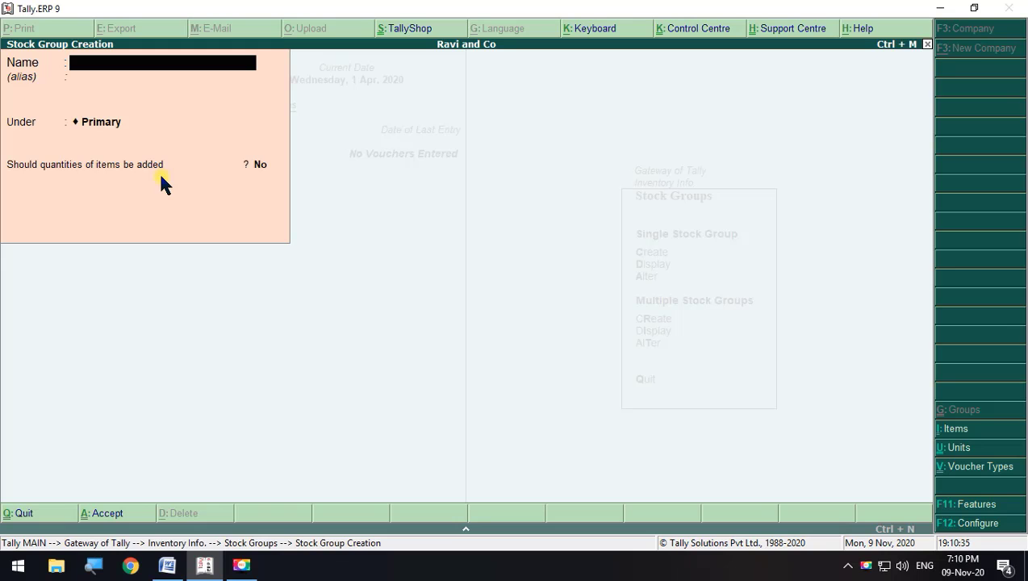
pyautogui.hotkey('alt', 'Tab')
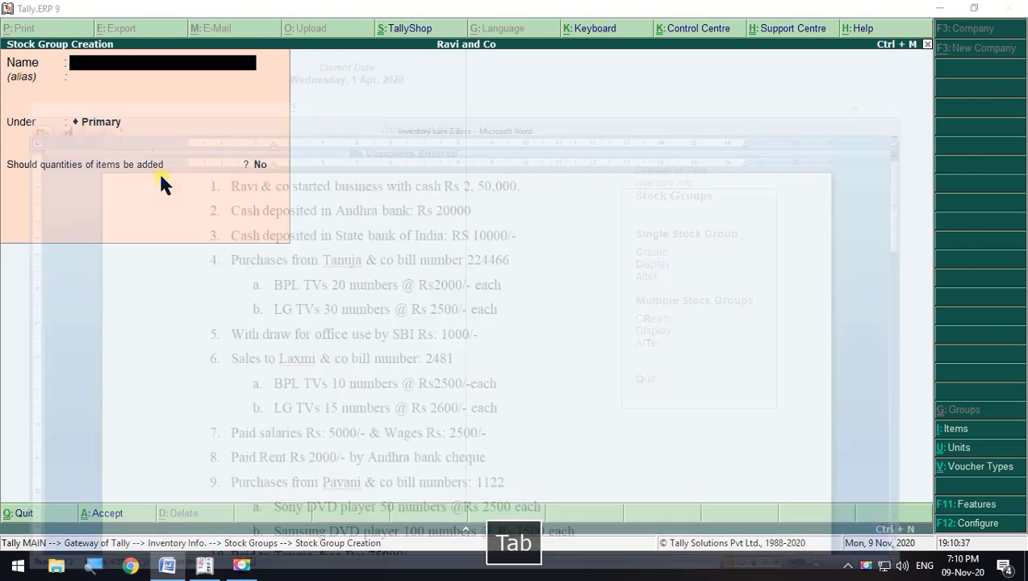
pyautogui.hotkey('alt', 'Tab')
pyautogui.write('Tvs')
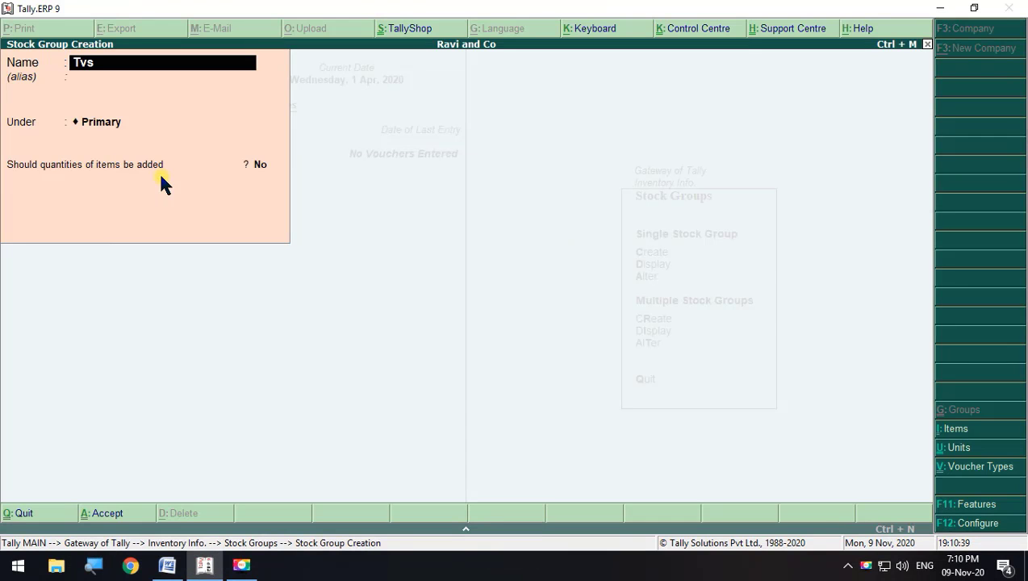
pyautogui.press('Return')
pyautogui.press('Return')
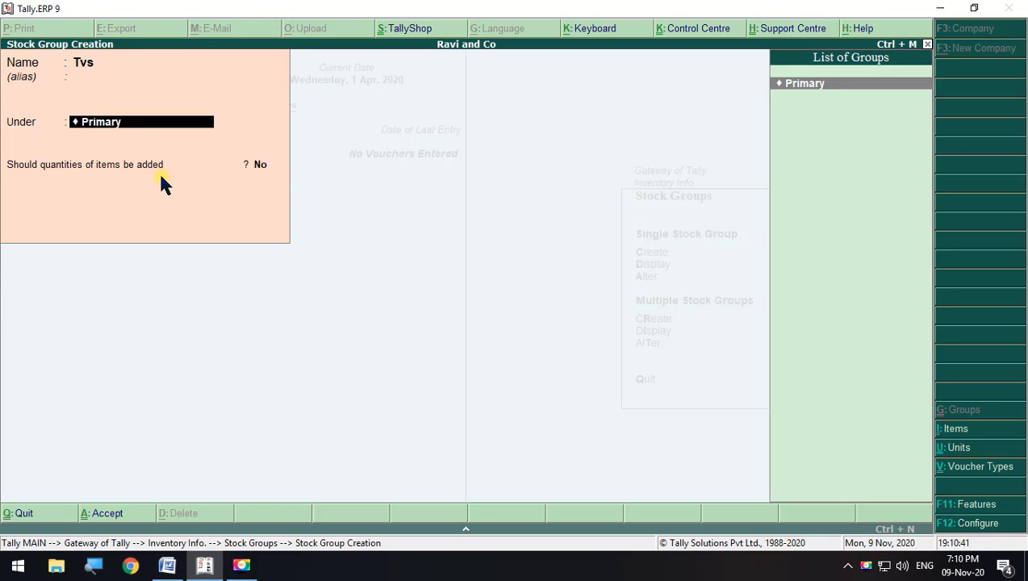
# Keep the Tvs group under Primary, set its item quantities to be added, and save it
pyautogui.press('Return')
pyautogui.write('ye')
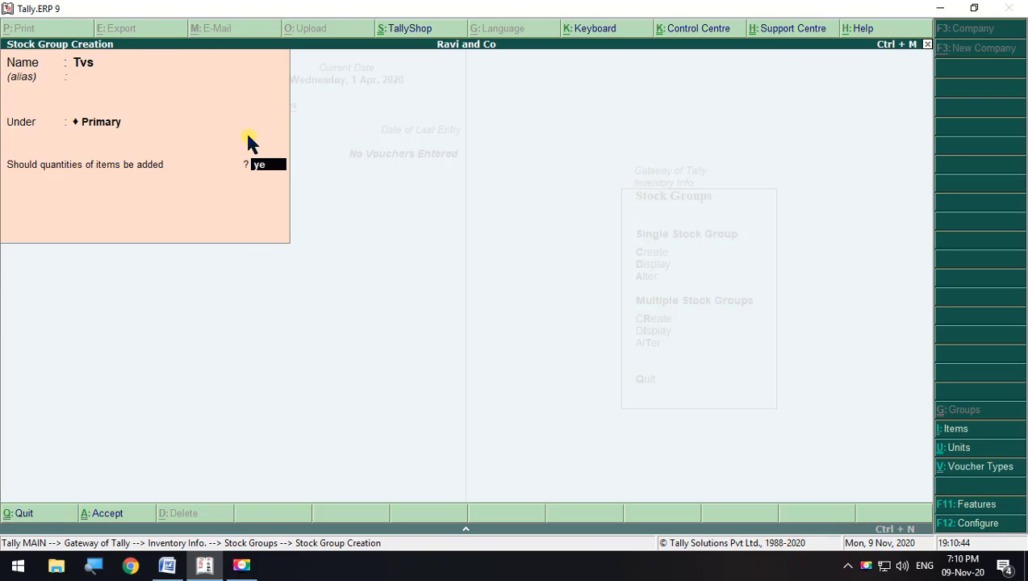
pyautogui.press('Return')
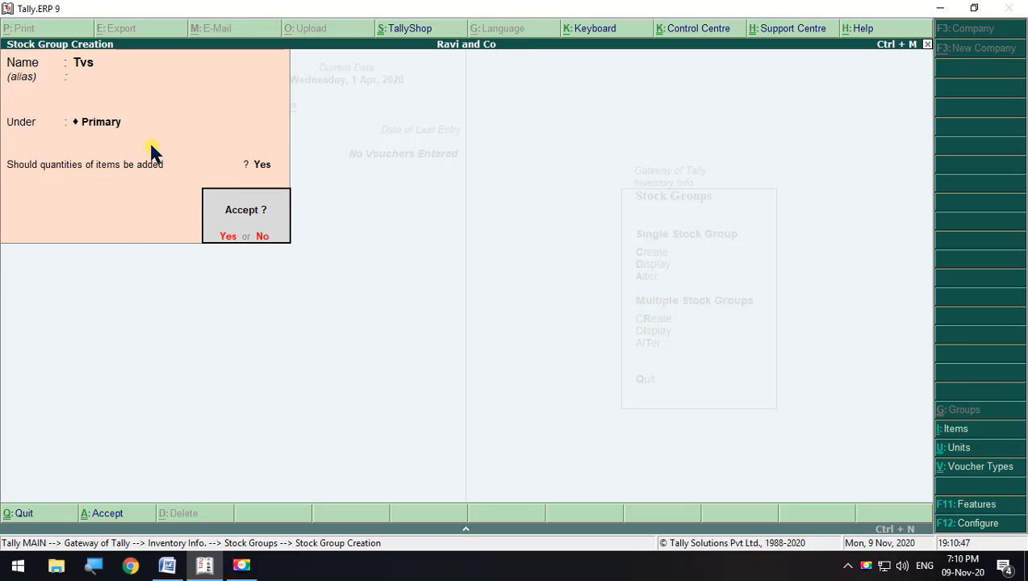
pyautogui.click(256, 160)
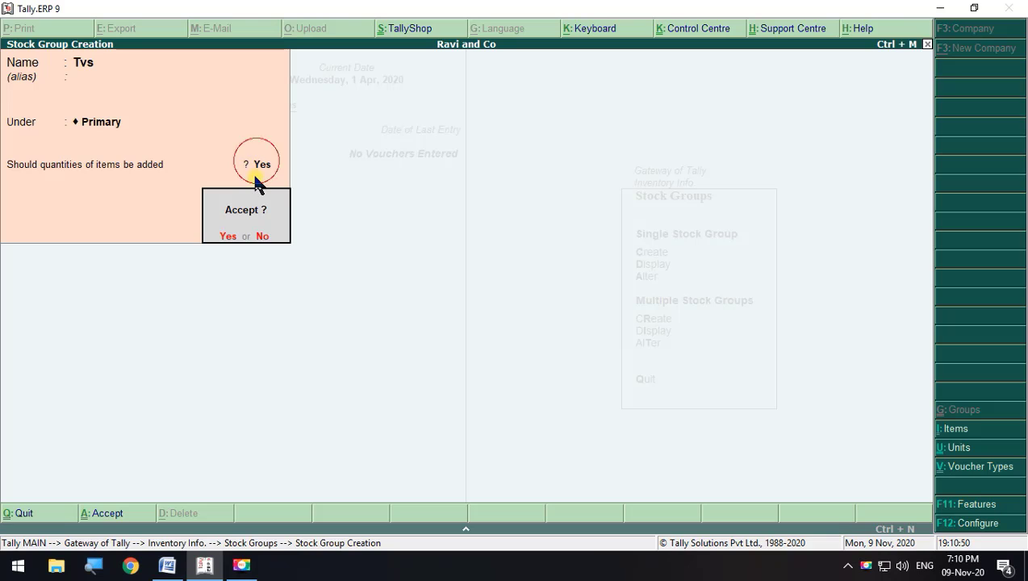
pyautogui.click(227, 236)
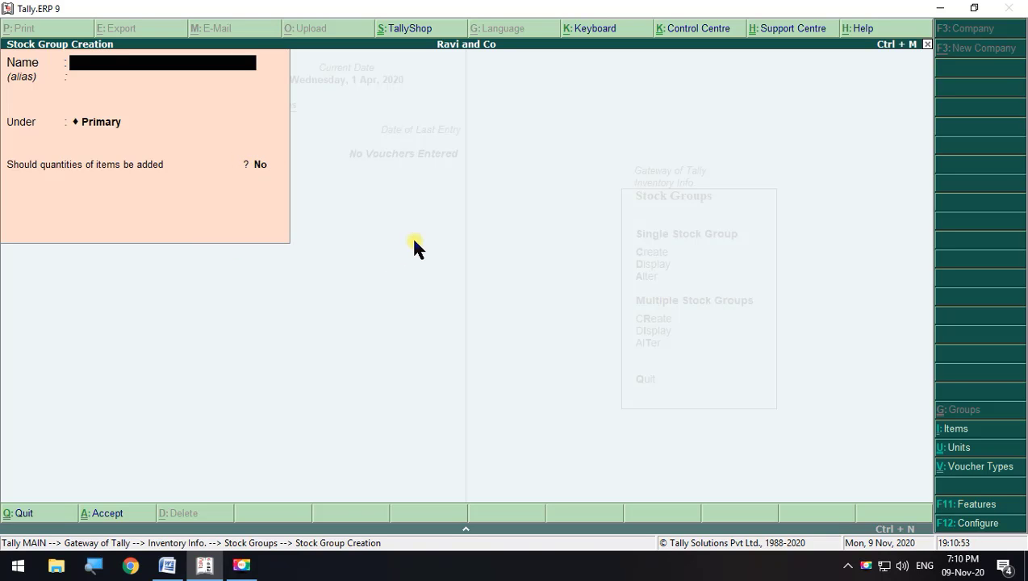
# Switch to the Word document, check the DVD player items under purchase entry 9, and return to Tally.ERP 9
pyautogui.hotkey('alt', 'Tab')
pyautogui.scroll(-2, 355, 367)
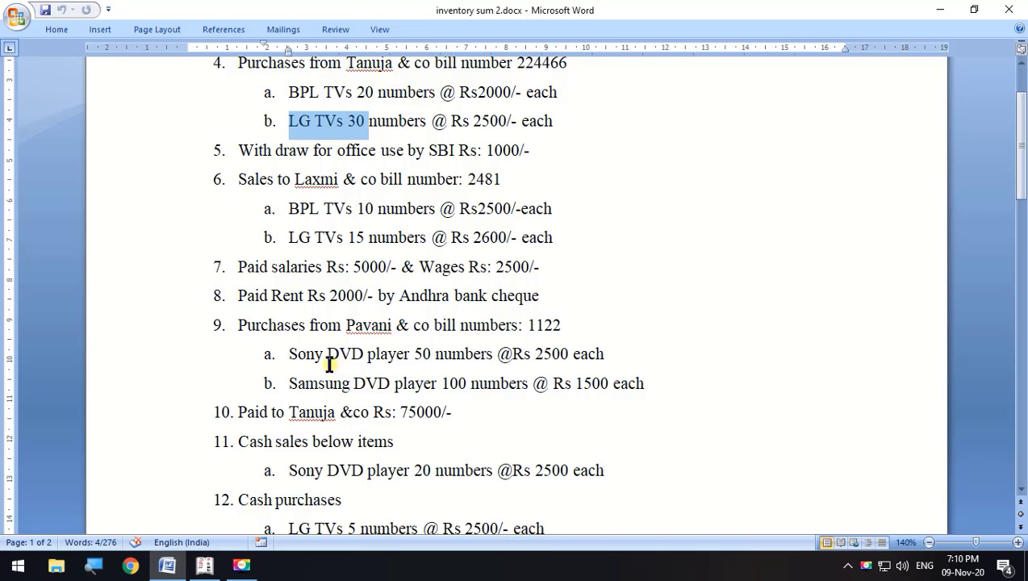
pyautogui.moveTo(327, 355); pyautogui.dragTo(416, 356)
pyautogui.click(938, 9)
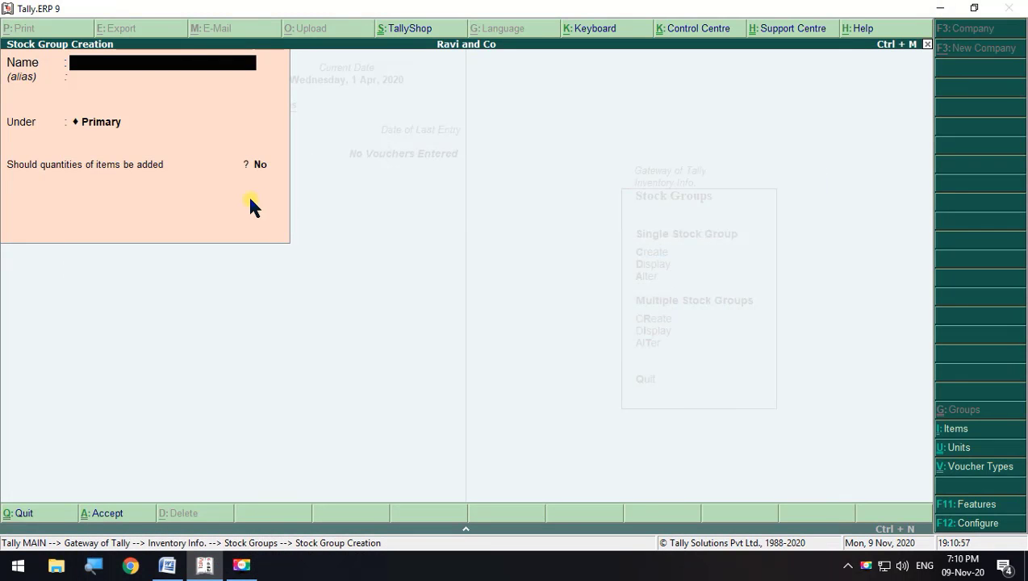
# Create the stock group Dvd Player under Primary with item quantities added, and return to the Gateway of Tally
pyautogui.write('Dvd Player')
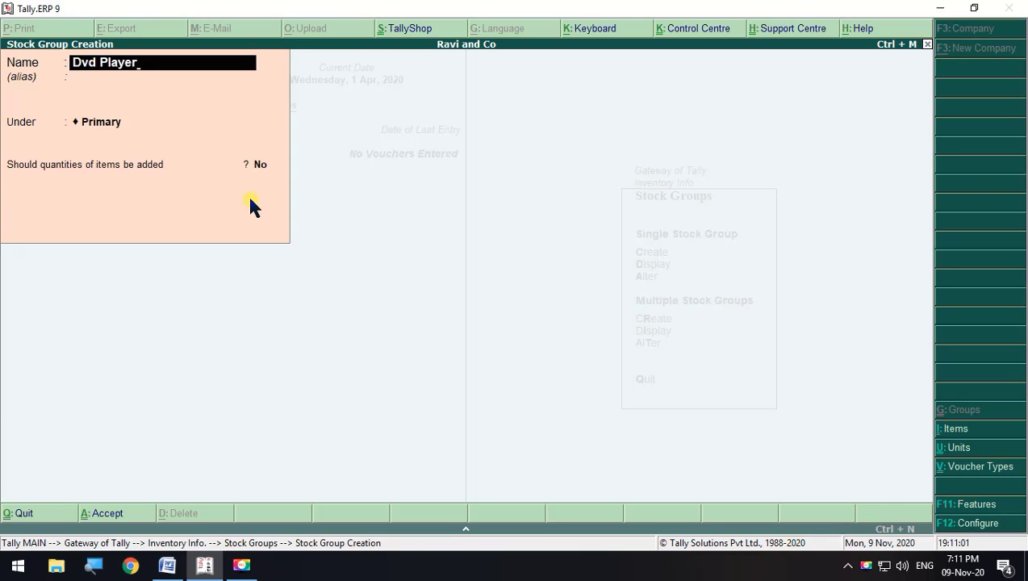
pyautogui.press('Return')
pyautogui.press('Return')
pyautogui.press('Return')
pyautogui.write('y')
pyautogui.press('Delete')
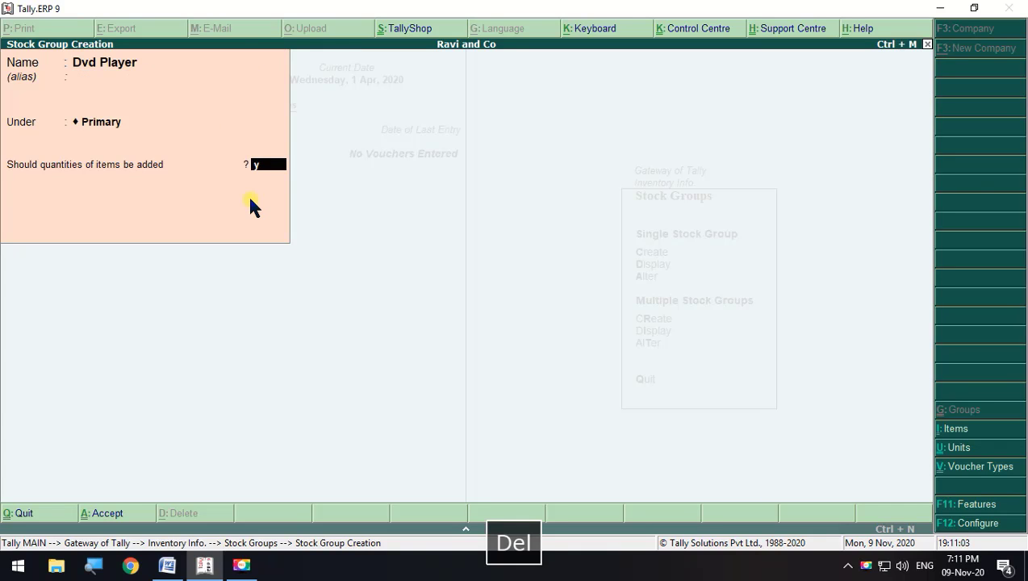
pyautogui.press('Return')
pyautogui.press('Return')
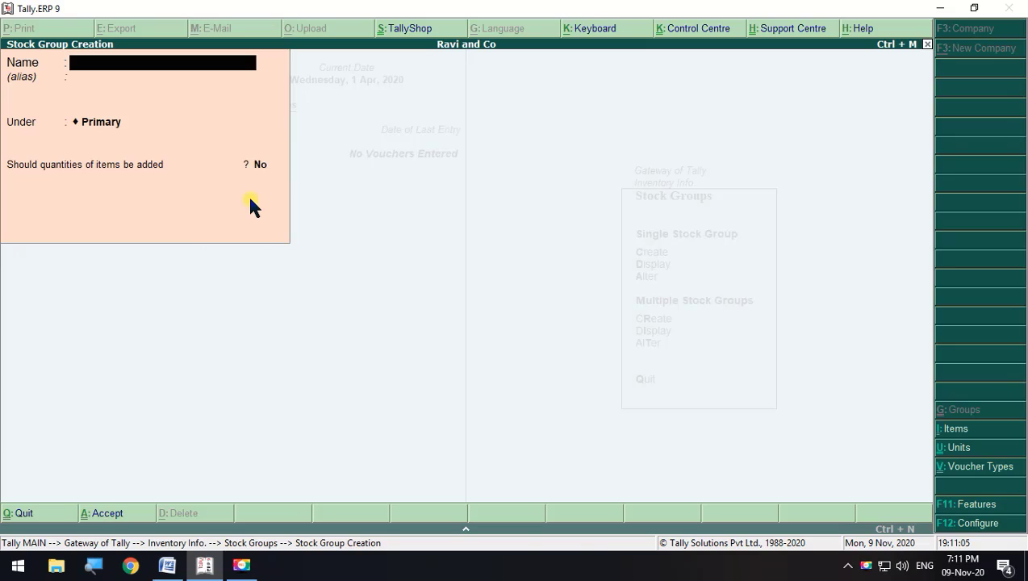
pyautogui.press('Escape')
pyautogui.press('Escape')
pyautogui.press('Escape')
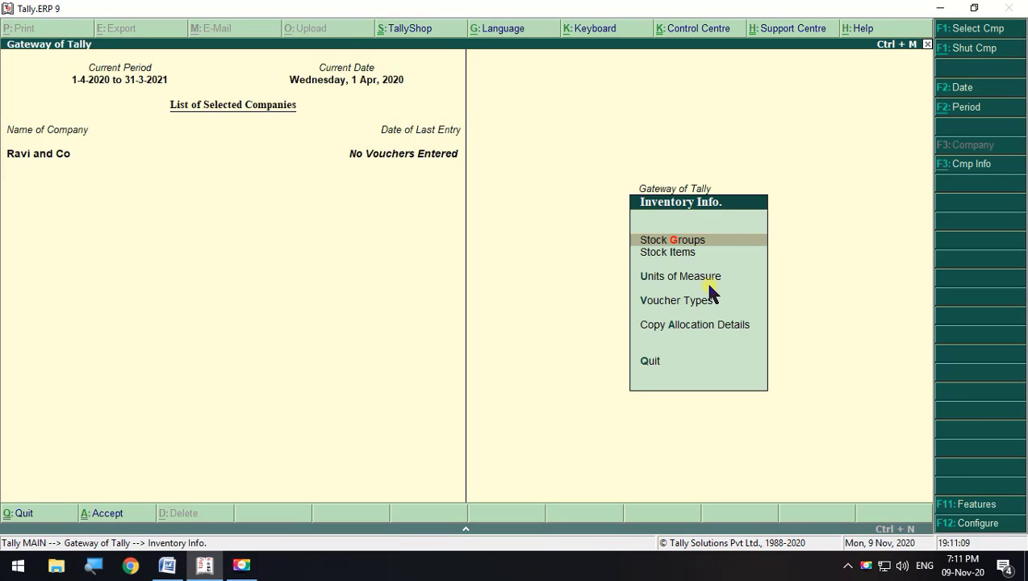
pyautogui.press('Escape')
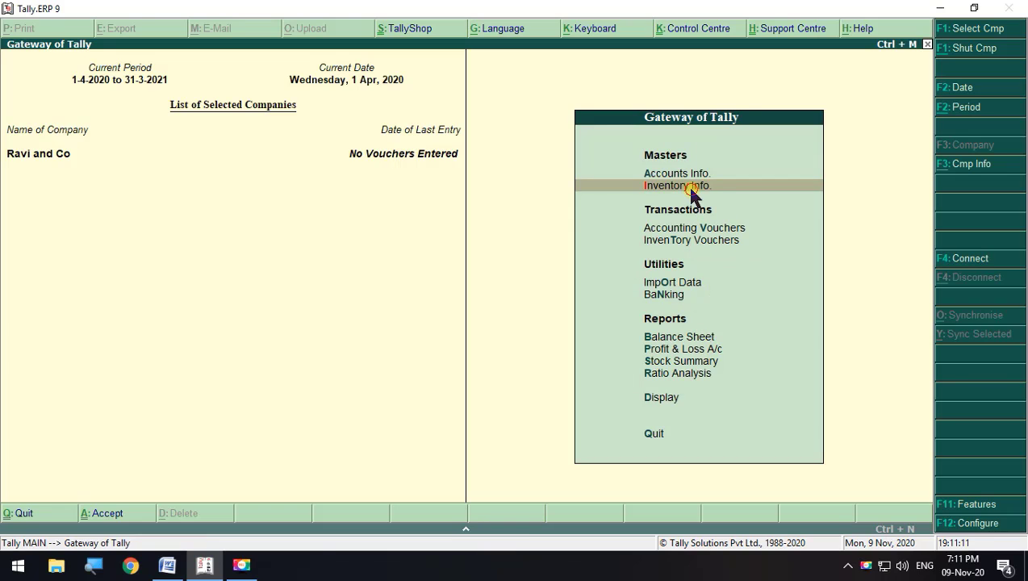
# Open the unit creation form under Units of Measure and check the quantity unit of the LG TVs sale in the Word document
pyautogui.click(691, 192)
pyautogui.click(669, 281)
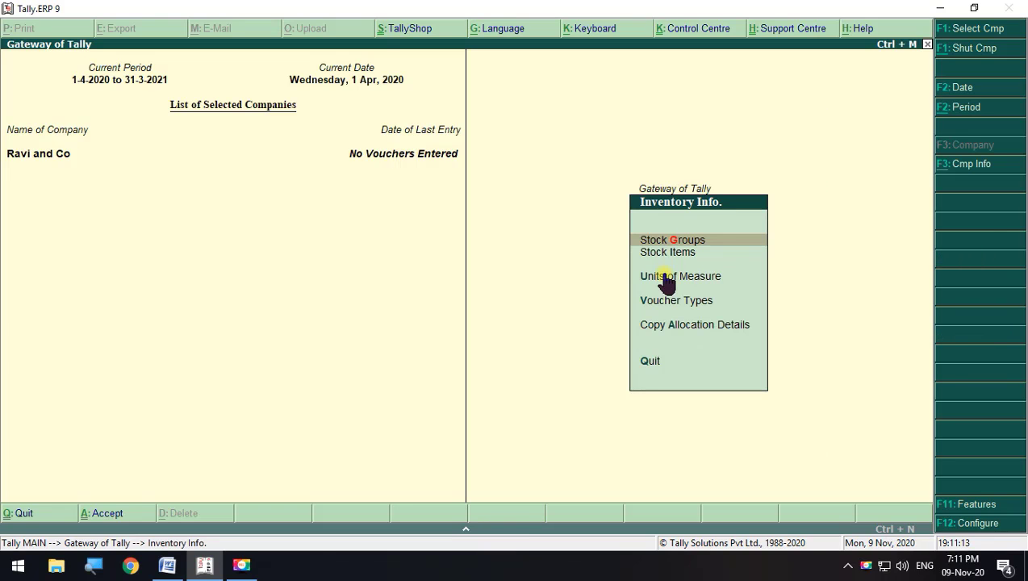
pyautogui.click(666, 279)
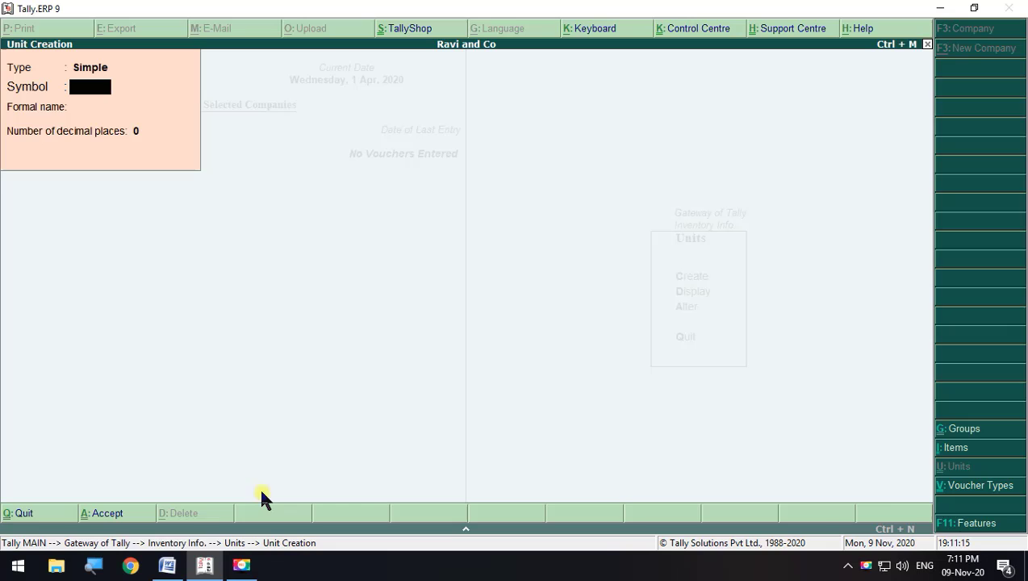
pyautogui.click(167, 565)
pyautogui.doubleClick(373, 239)
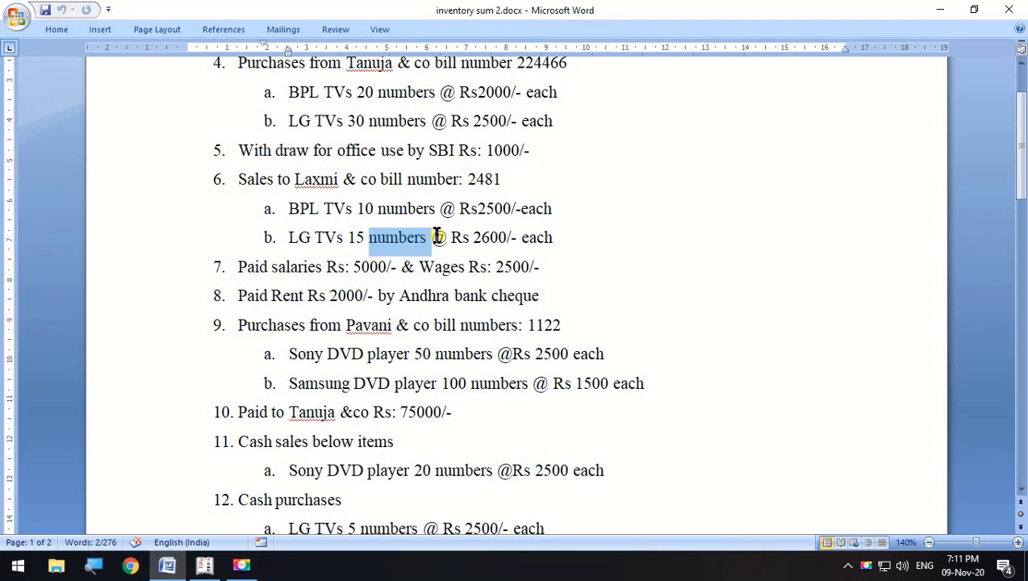
pyautogui.click(940, 10)
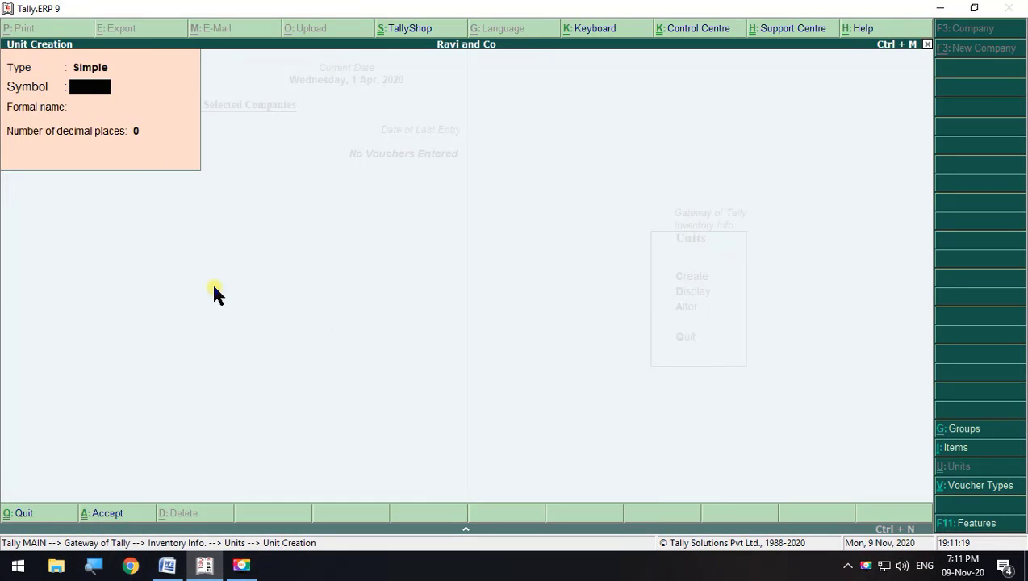
# Create a simple unit with symbol nos, formal name Numbers and 0 decimal places, and return to Inventory Info
pyautogui.write('nos')
pyautogui.press('Return')
pyautogui.press('BackSpace')
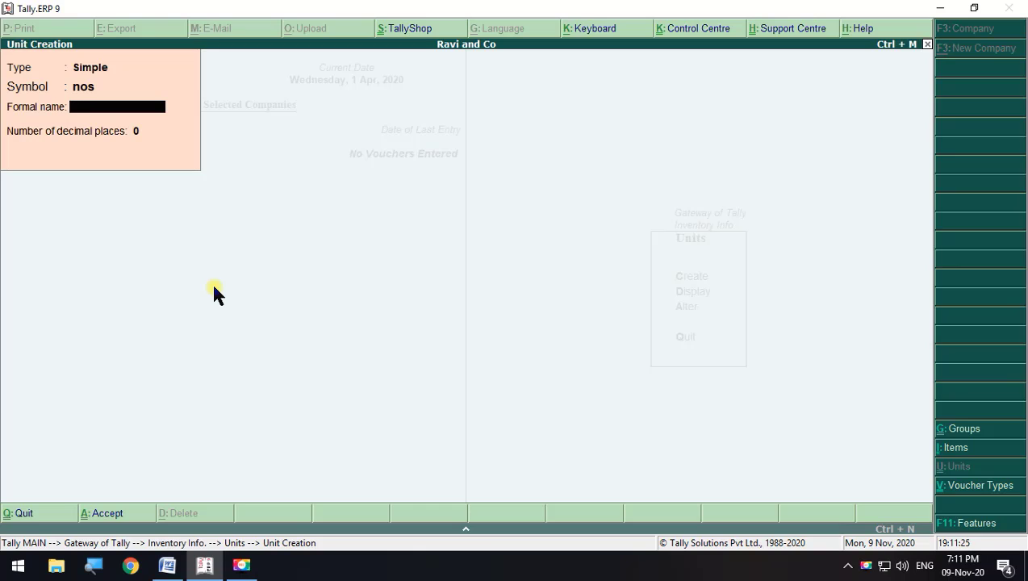
pyautogui.write('Numberrsrs')
pyautogui.press('Return')
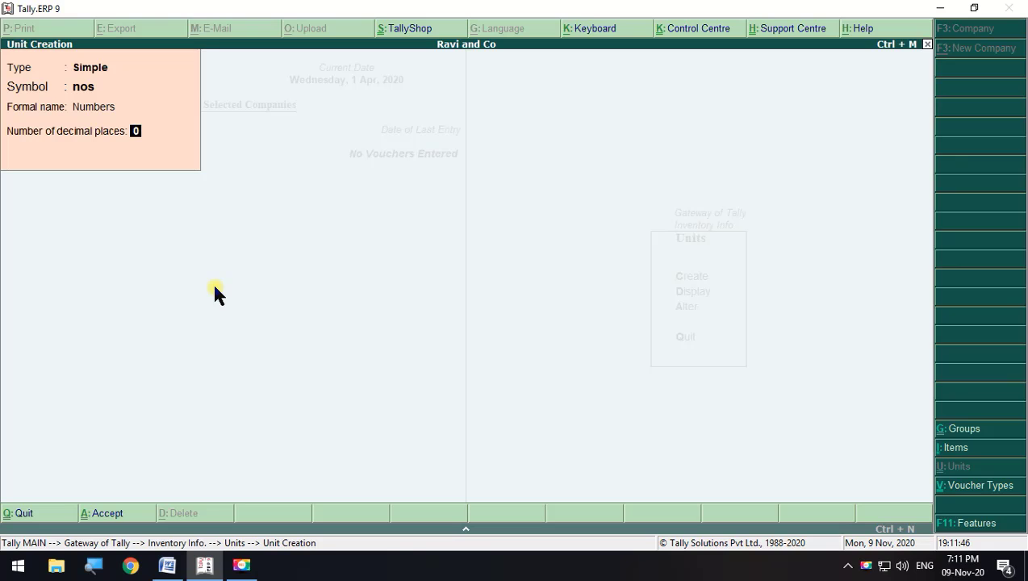
pyautogui.press('Return')
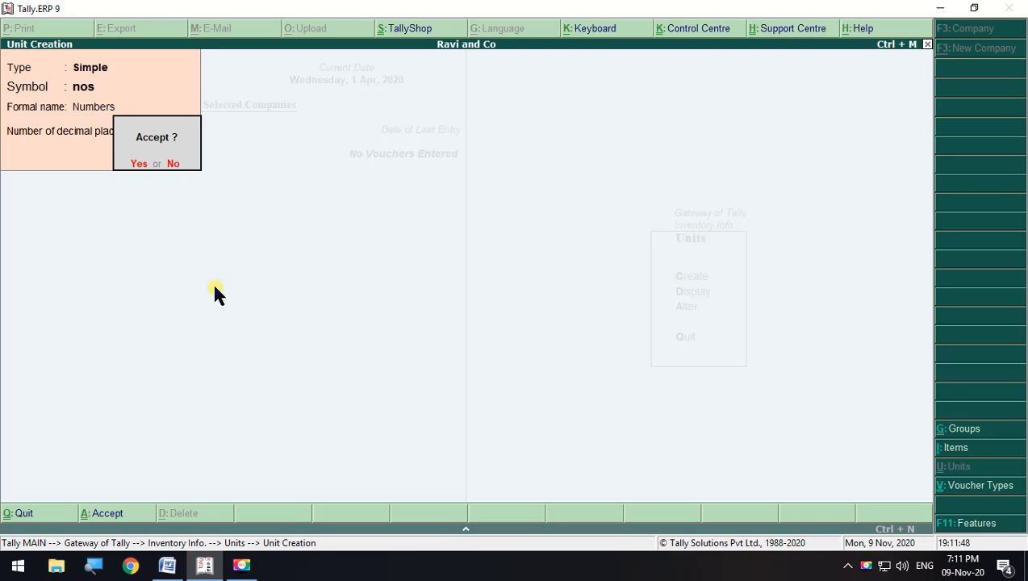
pyautogui.press('Return')
pyautogui.press('Escape')
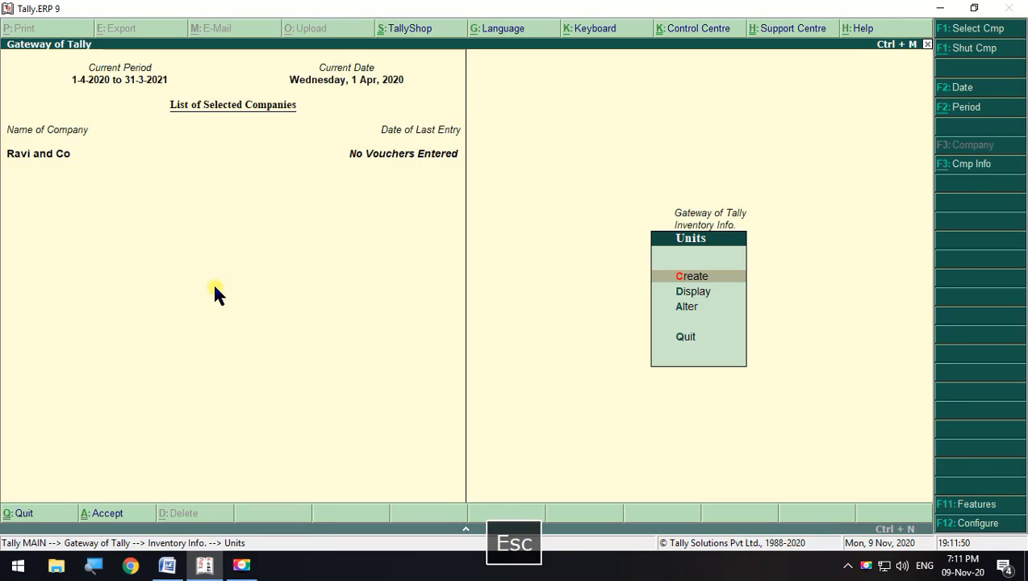
pyautogui.press('Escape')
pyautogui.click(684, 254)
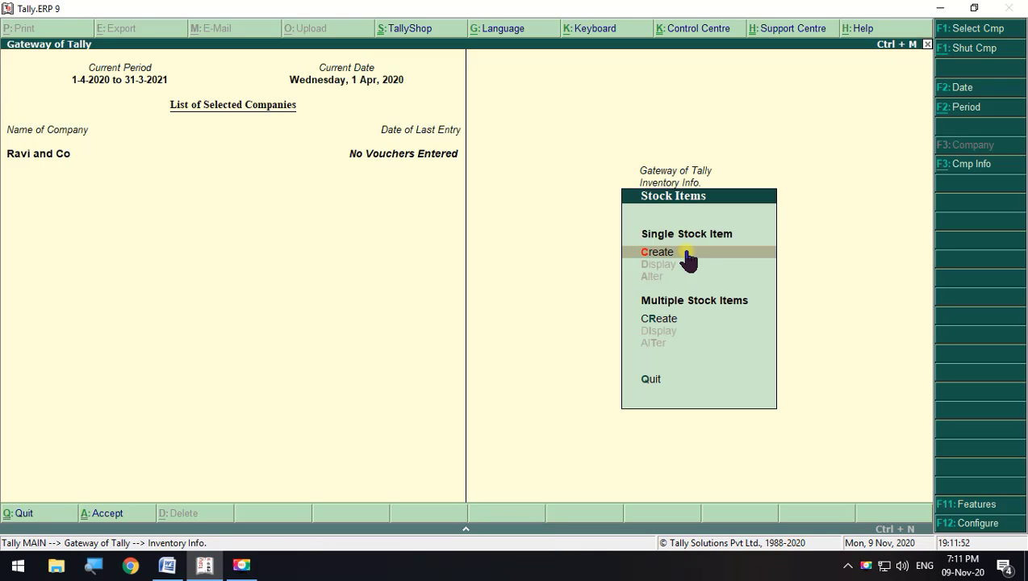
pyautogui.click(662, 255)
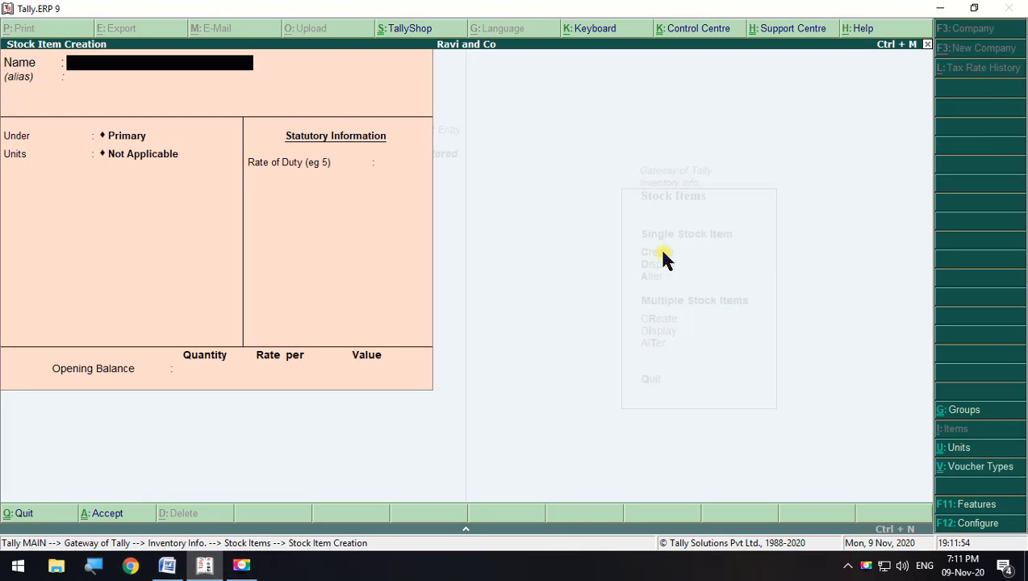
pyautogui.press('Escape')
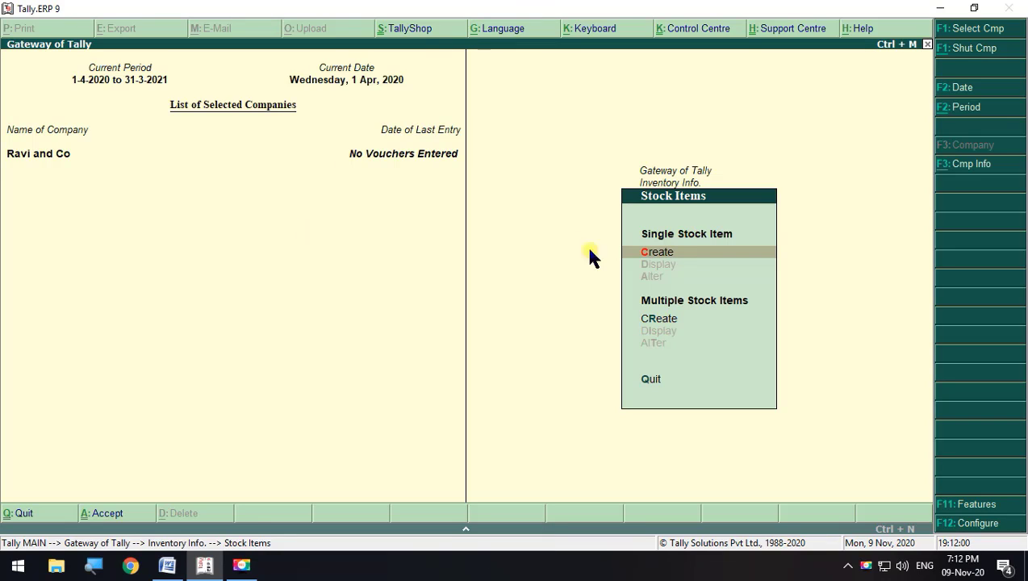
pyautogui.click(649, 252)
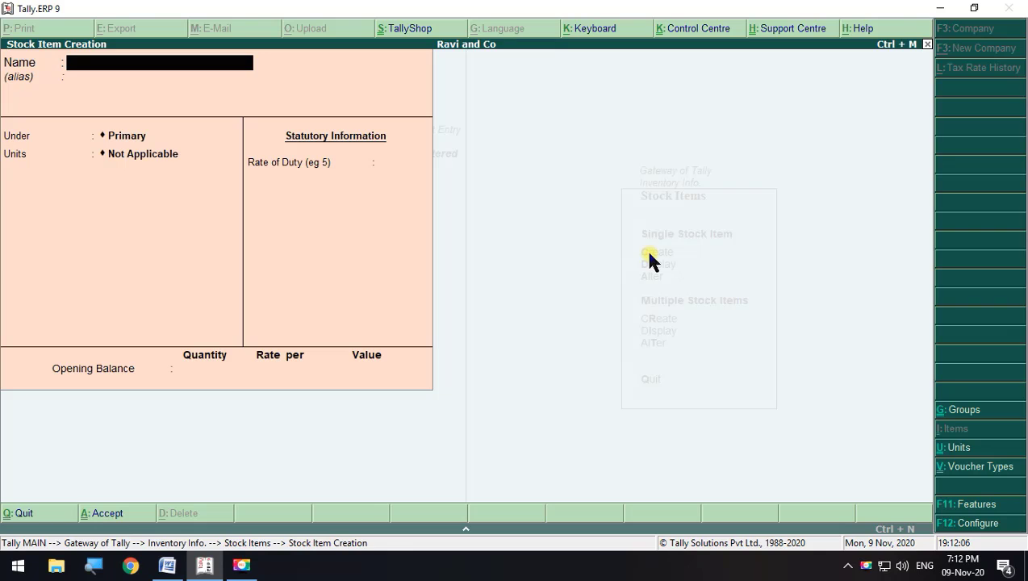
pyautogui.press('Escape')
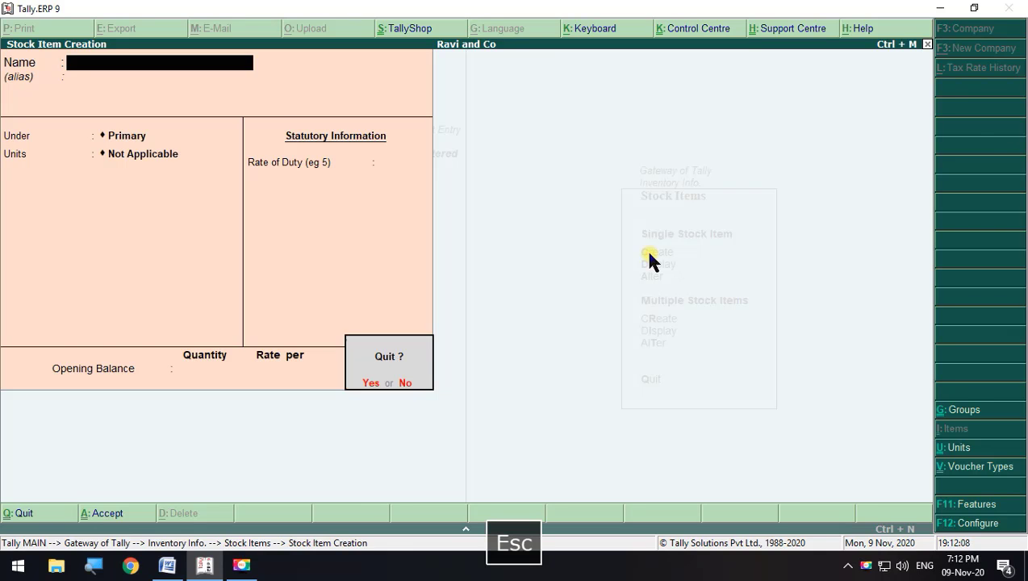
pyautogui.press('Escape')
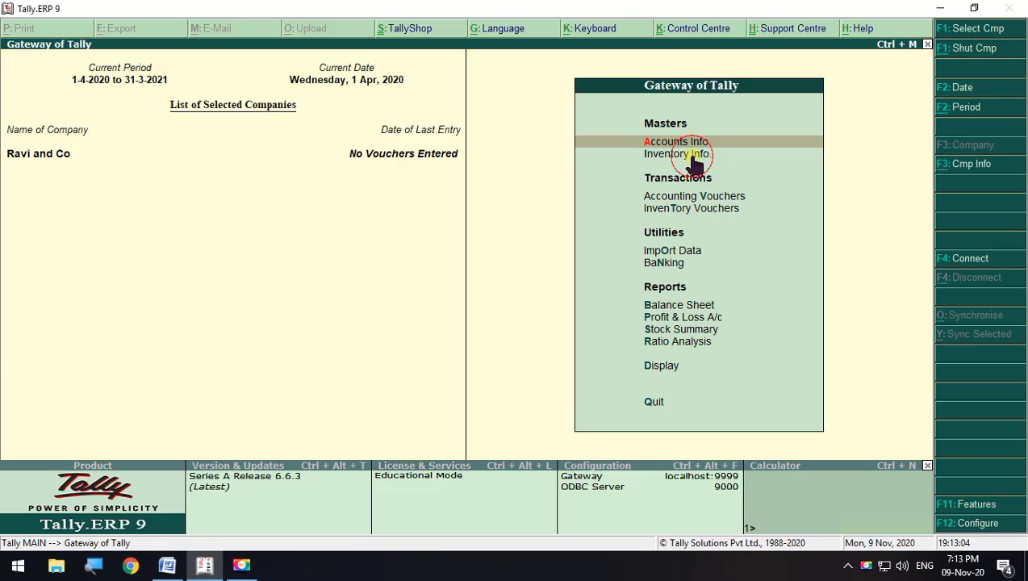
# Open the single stock item creation form and check the BPL and LG TV items under purchase entry 4 in the Word document
pyautogui.click(692, 155)
pyautogui.click(685, 226)
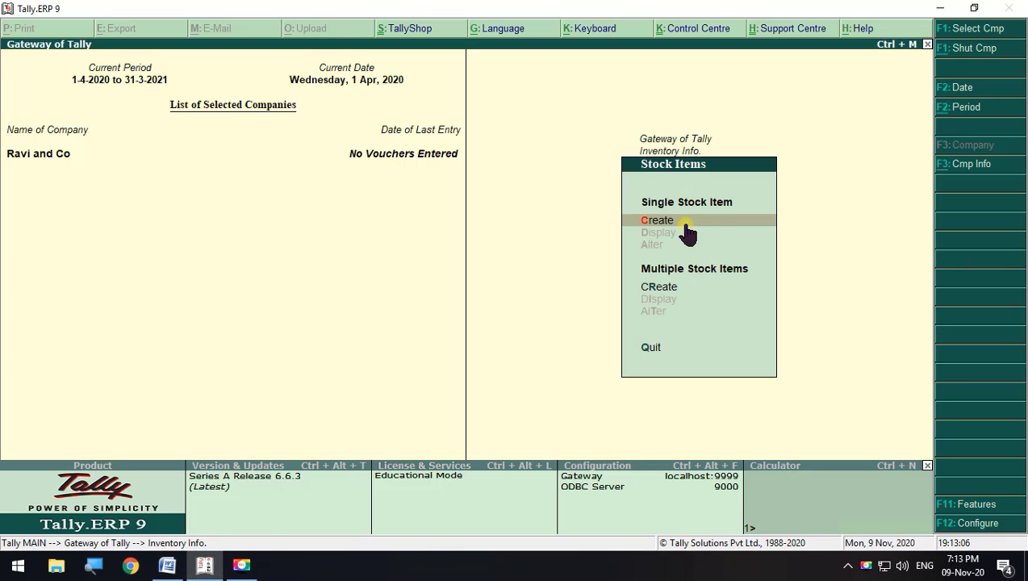
pyautogui.click(663, 221)
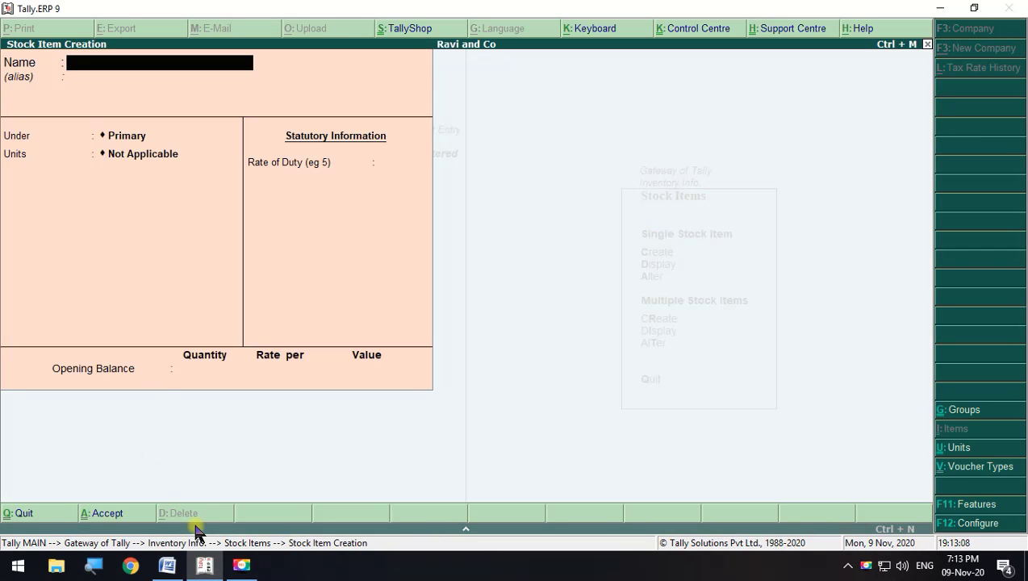
pyautogui.click(167, 565)
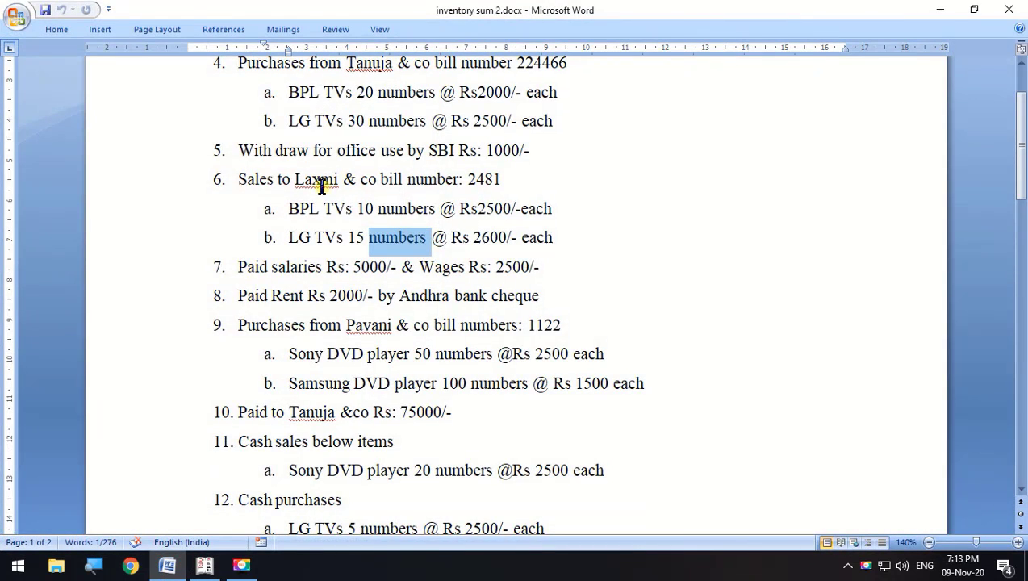
pyautogui.scroll(2, 321, 188)
pyautogui.moveTo(289, 191); pyautogui.dragTo(359, 223)
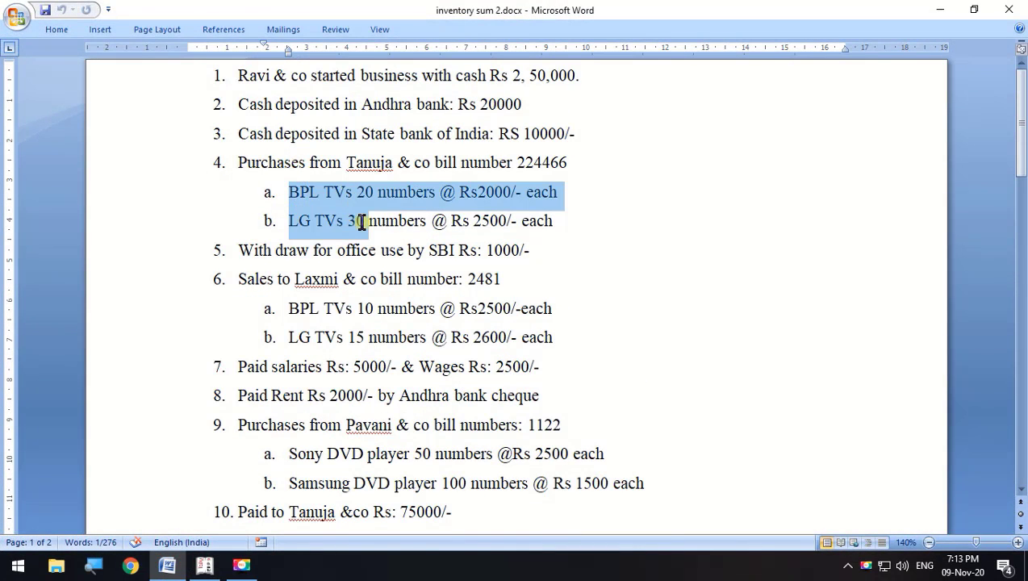
# Create the stock item Bpl Tv under the Tvs group with nos as its unit and no opening balance
pyautogui.click(939, 8)
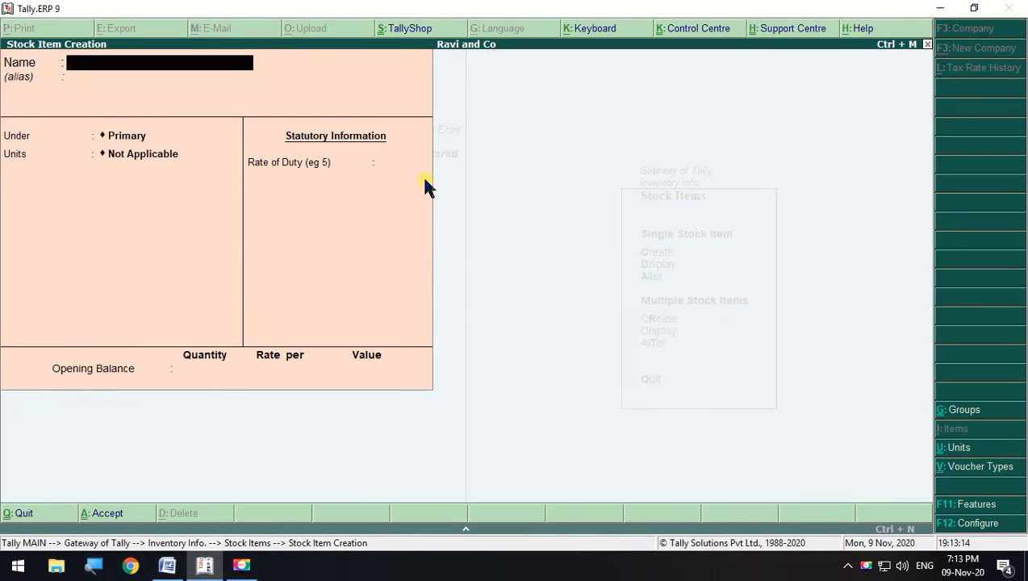
pyautogui.write('Bpl Tv')
pyautogui.press('Return')
pyautogui.press('Down')
pyautogui.press('Down')
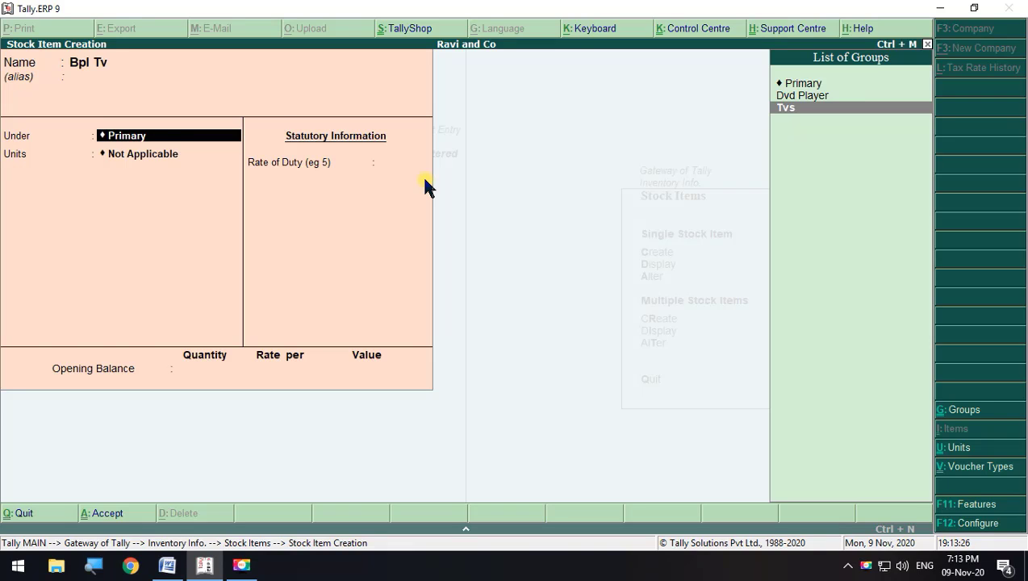
pyautogui.press('Return')
pyautogui.press('Down')
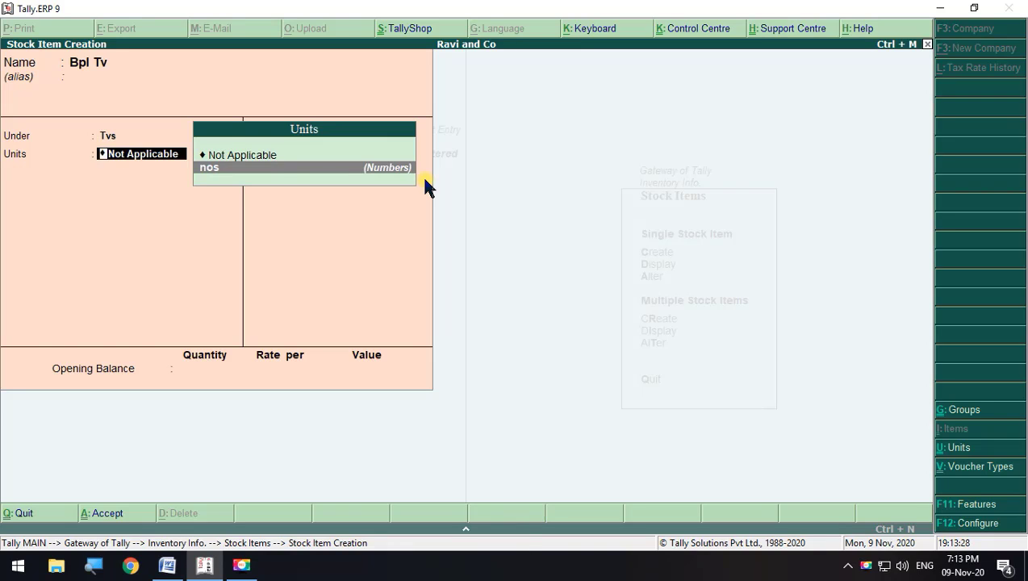
pyautogui.press('Return')
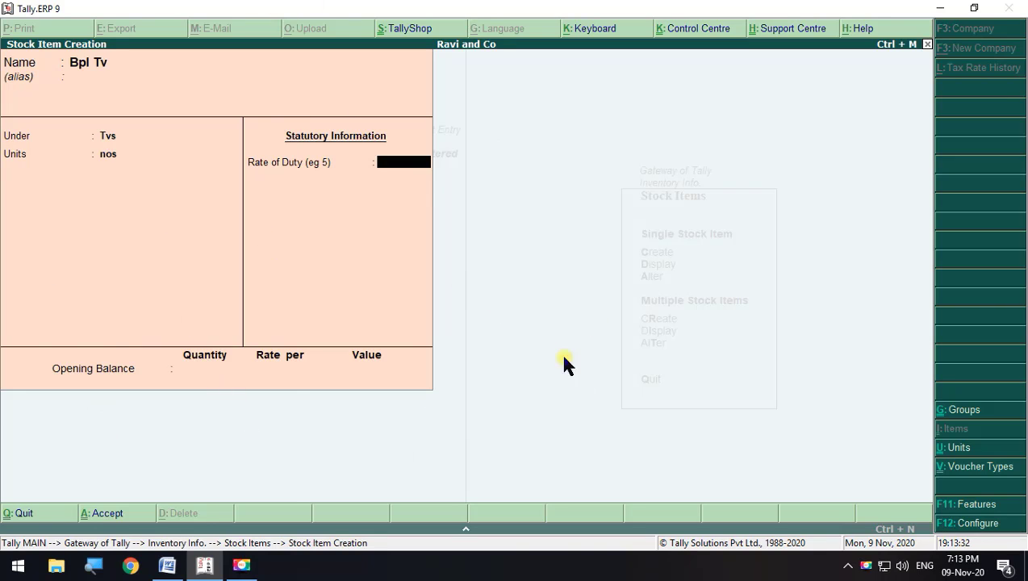
pyautogui.click(192, 340)
pyautogui.press('Return')
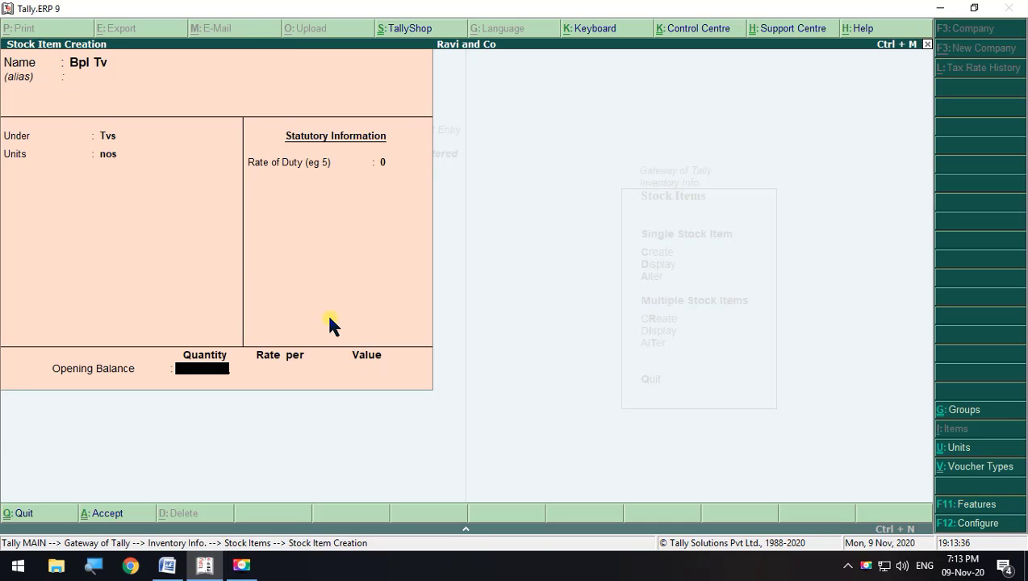
pyautogui.press('Return')
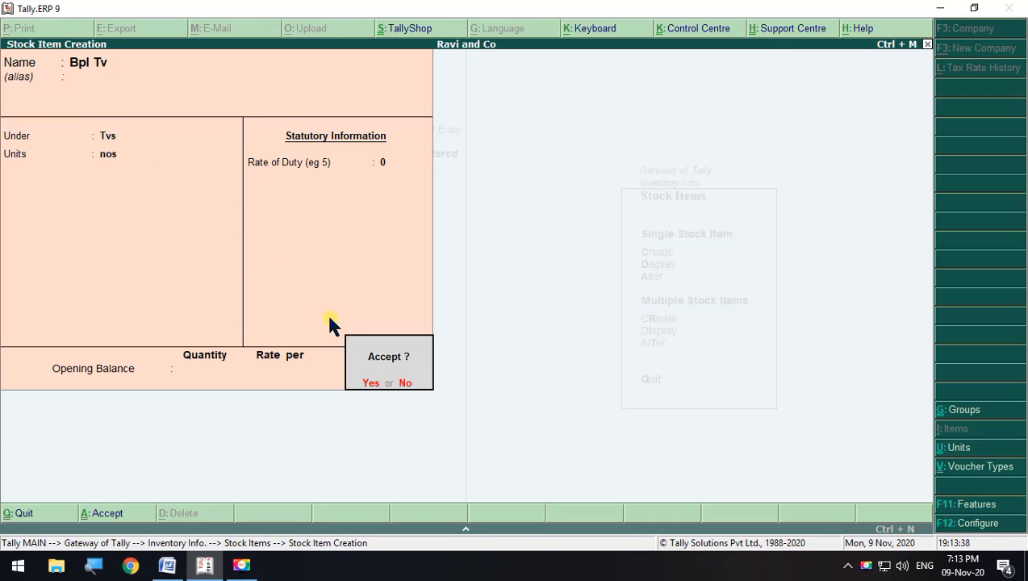
pyautogui.press('Return')
# Check the LG TVs line of purchase entry 4 in the Word document and name the new stock item Lg Tv
pyautogui.press('Tab')
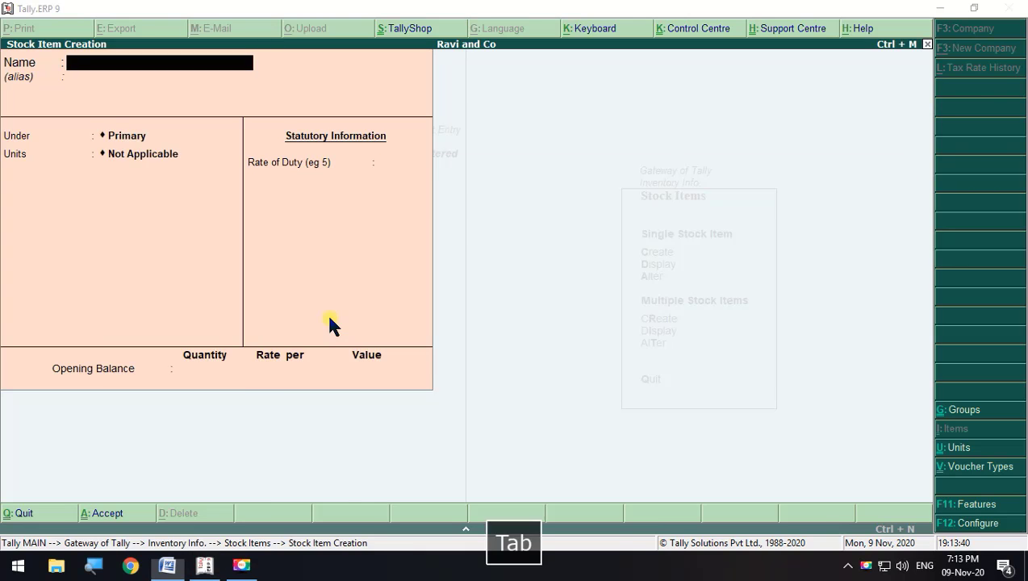
pyautogui.hotkey('alt', 'Tab')
pyautogui.click(290, 226)
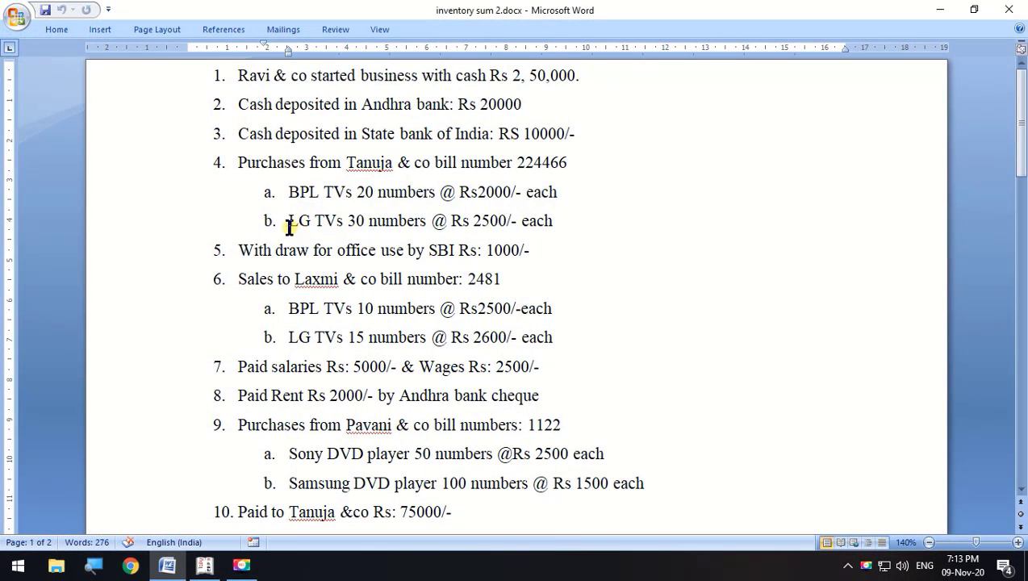
pyautogui.moveTo(290, 226); pyautogui.dragTo(493, 230)
pyautogui.hotkey('alt', 'Tab')
pyautogui.write('L')
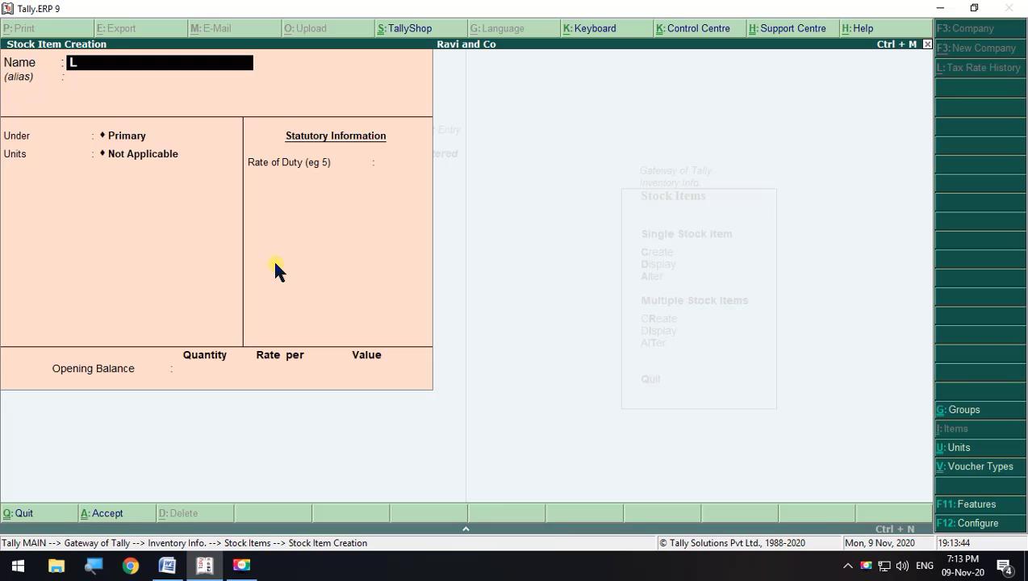
pyautogui.write('g Tv')
pyautogui.press('Return')
pyautogui.press('Return')
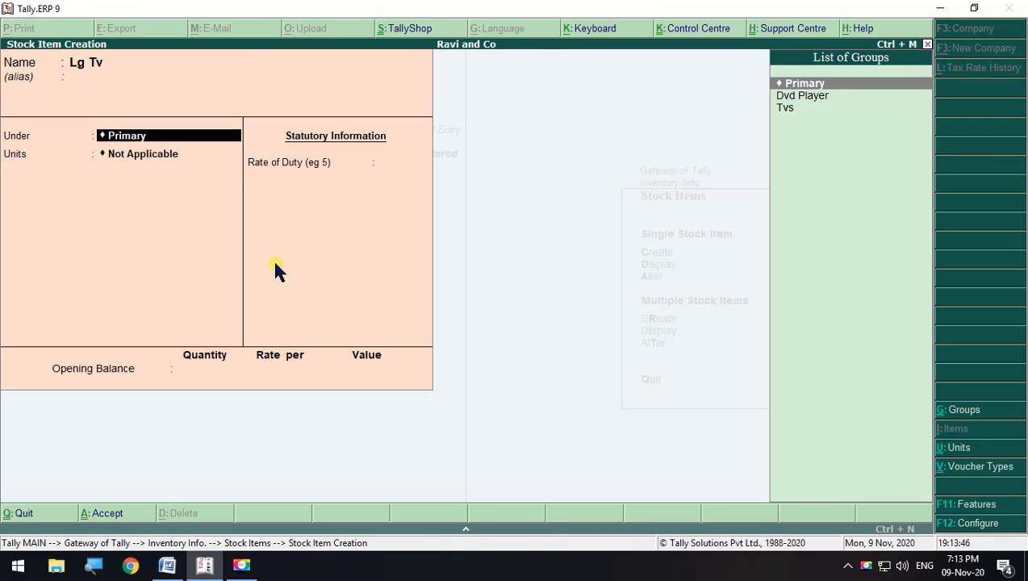
# Place the Lg Tv item under the Tvs group with unit nos and save it without an opening balance
pyautogui.press('Down')
pyautogui.press('Down')
pyautogui.press('Return')
pyautogui.write('nos')
pyautogui.press('Return')
pyautogui.press('Return')
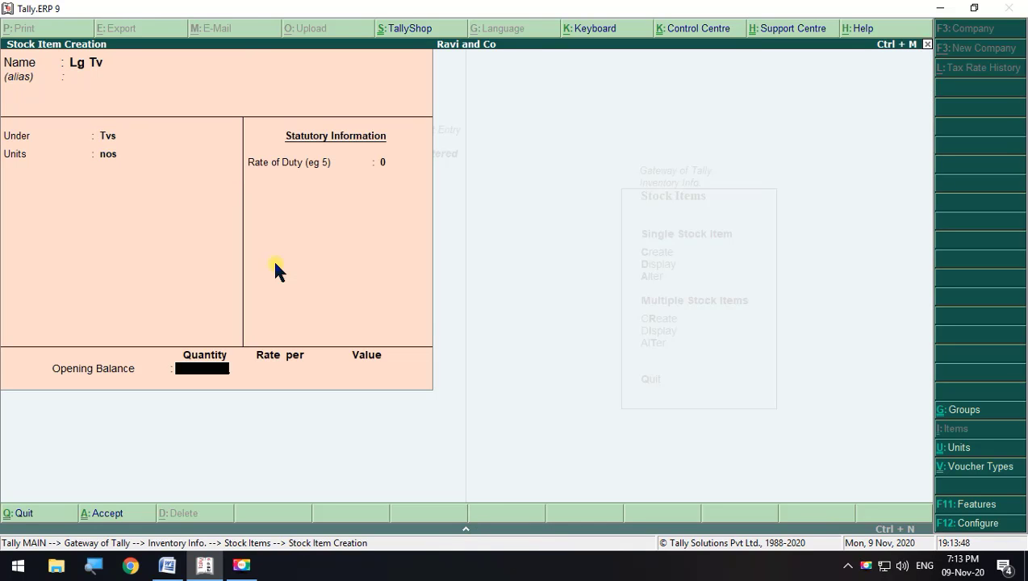
pyautogui.press('Return')
pyautogui.press('Return')
# Check the DVD players under purchase entry 9 in the Word document and name the new stock item Sony Dvd
pyautogui.hotkey('alt', 'Tab')
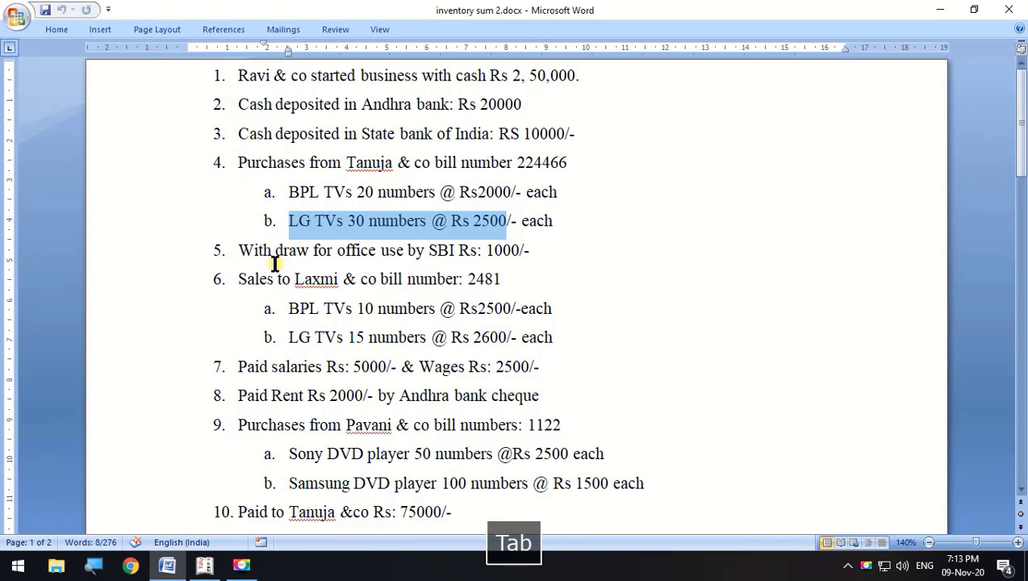
pyautogui.scroll(-3, 274, 263)
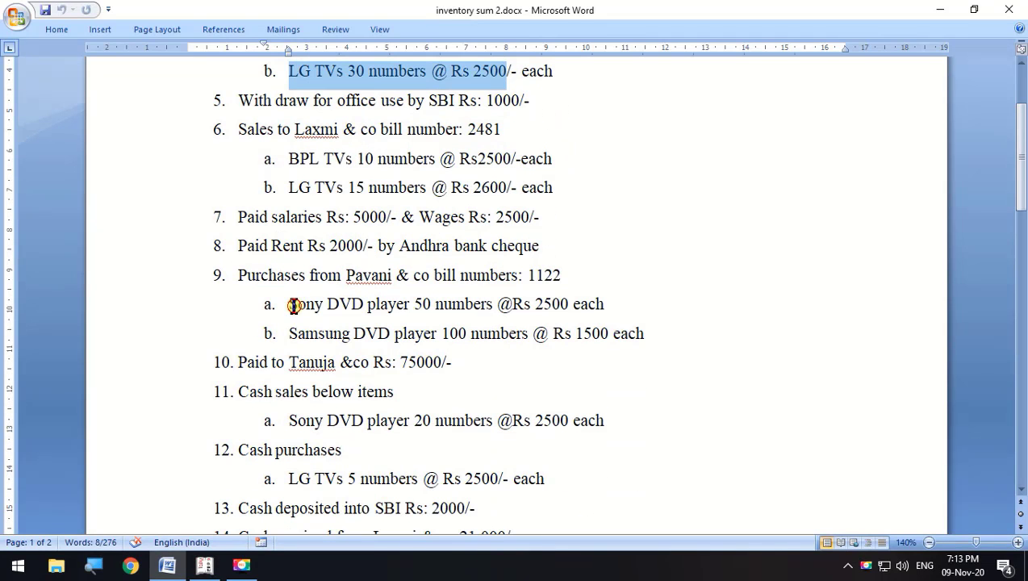
pyautogui.moveTo(293, 304); pyautogui.dragTo(658, 338)
pyautogui.doubleClick(654, 332)
pyautogui.hotkey('alt', 'Tab')
pyautogui.write('S')
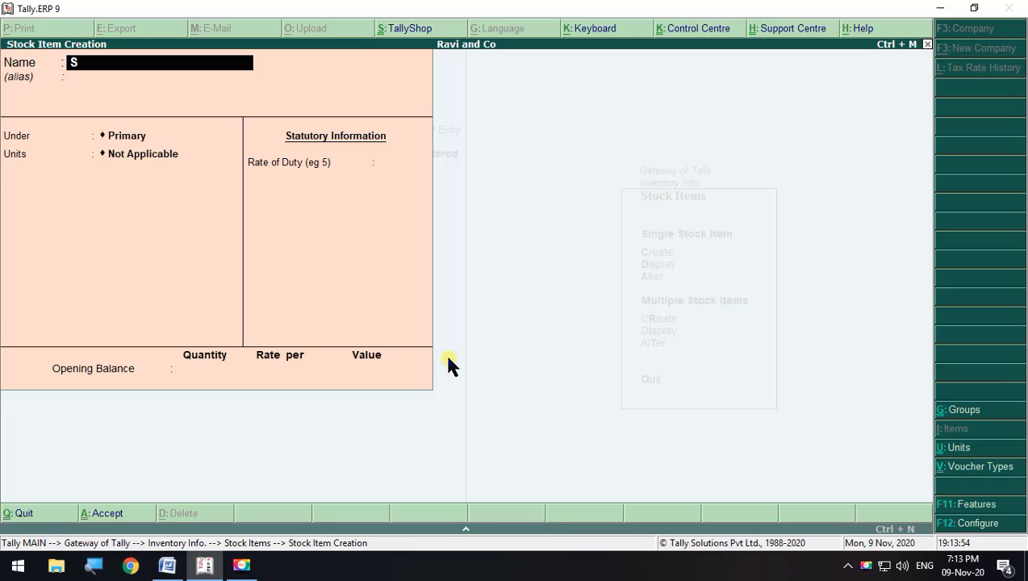
pyautogui.write('ony Dvd')
pyautogui.press('Return')
# Place the Sony Dvd item under the Dvd Player group with unit nos and save it without an opening balance
pyautogui.press('Down')
pyautogui.press('Return')
pyautogui.press('Down')
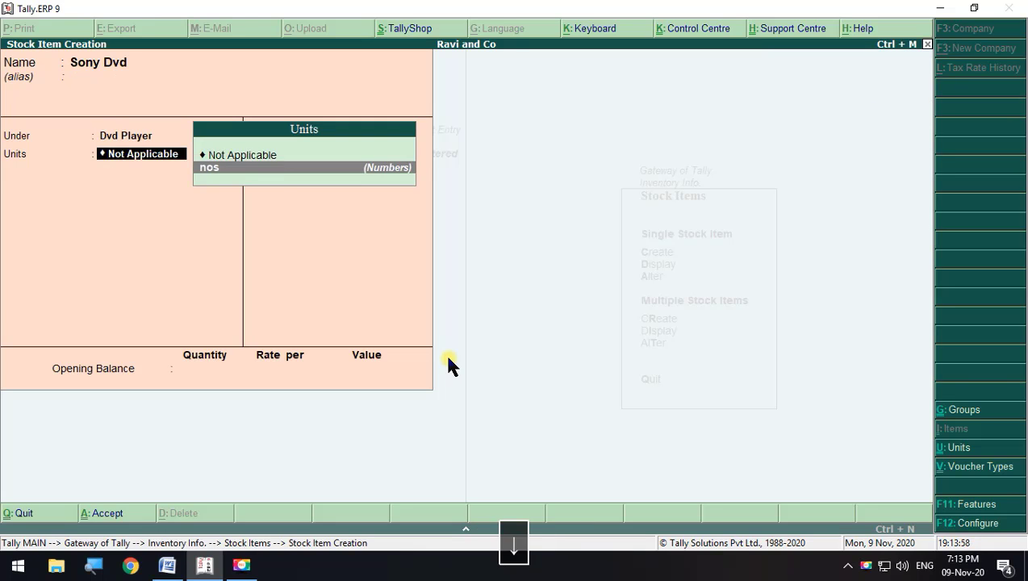
pyautogui.press('Return')
pyautogui.press('Return')
pyautogui.press('Return')
pyautogui.press('Return')
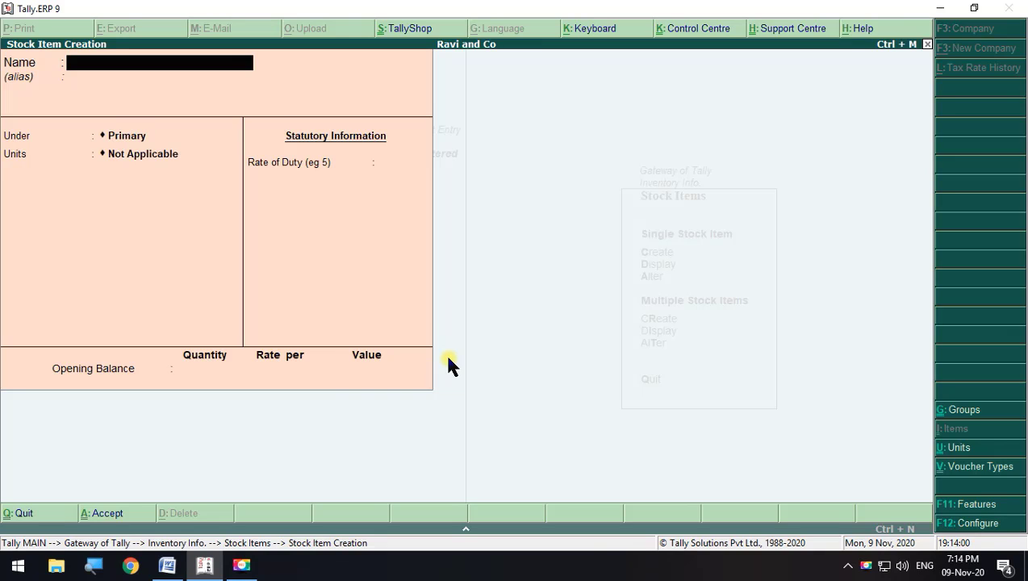
# Create the stock item Samsung Dvd under Dvd Player with unit nos, and return to the Gateway of Tally
pyautogui.write('Samsung Dvd')
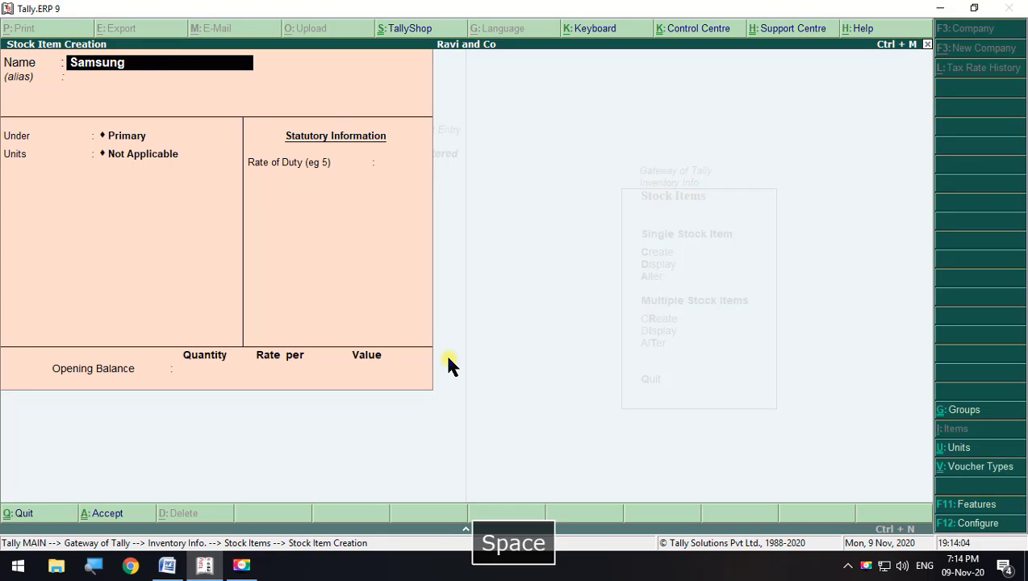
pyautogui.press('Return')
pyautogui.press('Return')
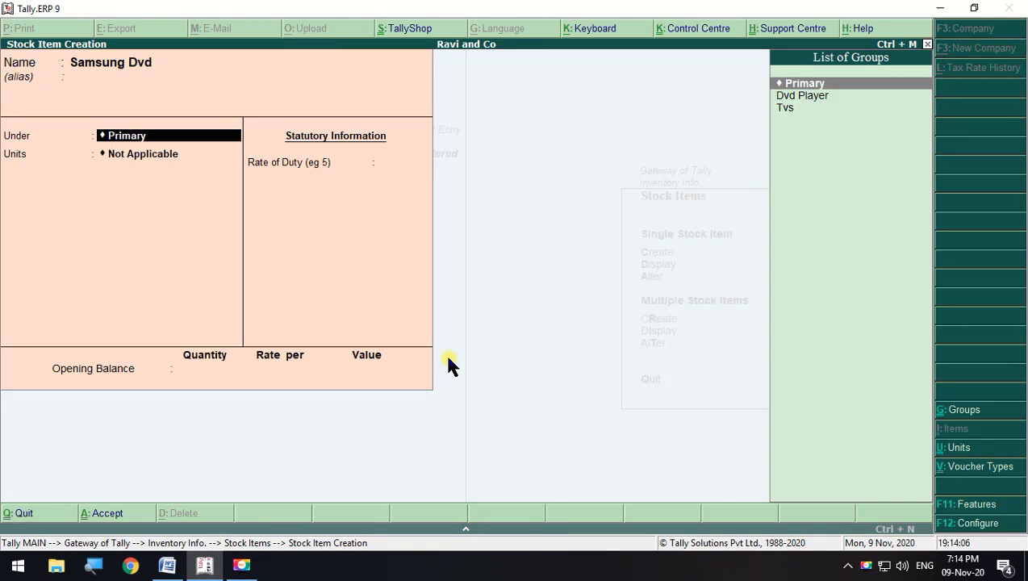
pyautogui.press('Down')
pyautogui.press('Return')
pyautogui.press('Down')
pyautogui.press('Return')
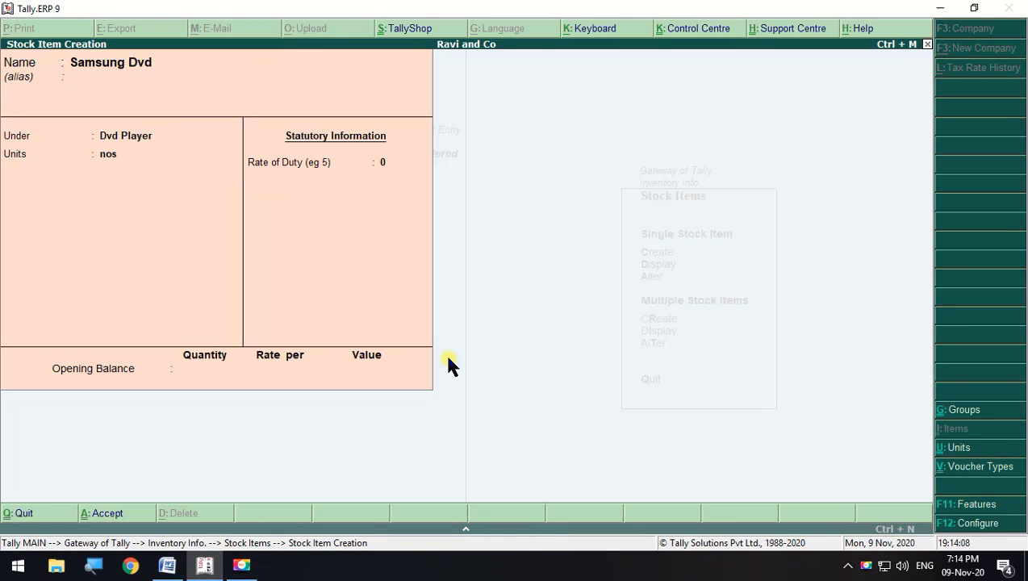
pyautogui.press('Return')
pyautogui.press('Return')
pyautogui.press('Return')
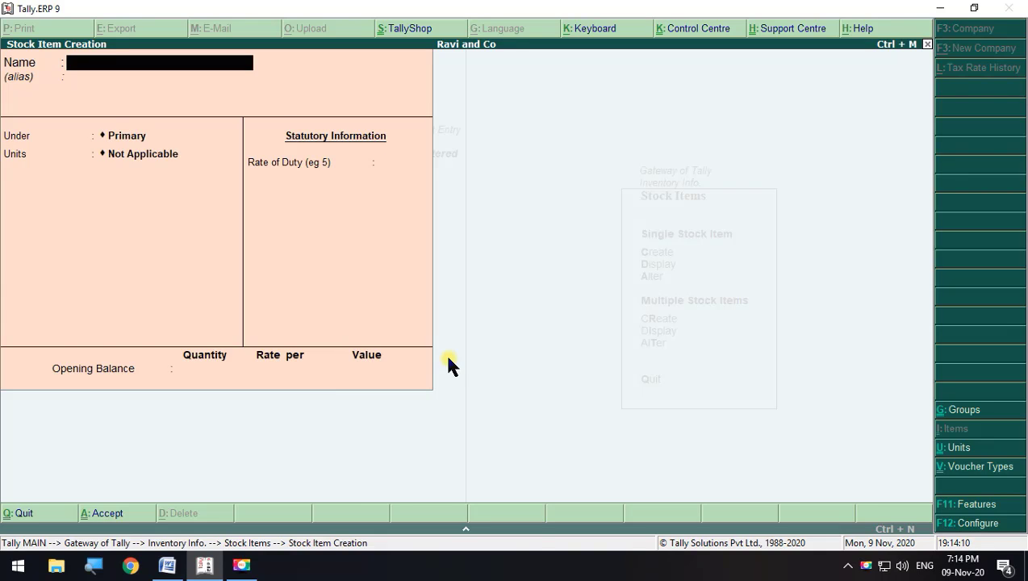
pyautogui.press('Escape')
pyautogui.press('Escape')
pyautogui.press('Escape')
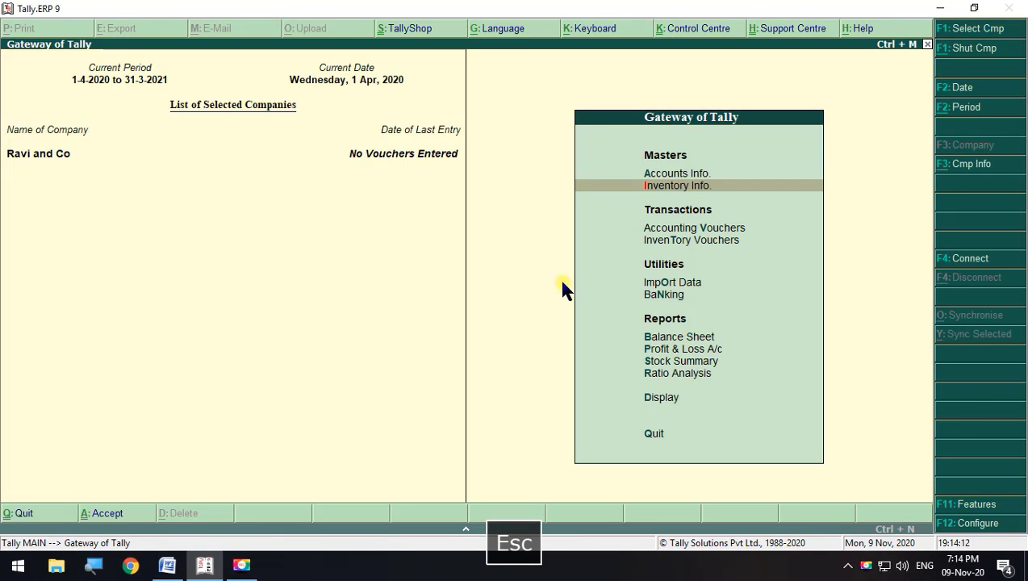
pyautogui.click(682, 186)
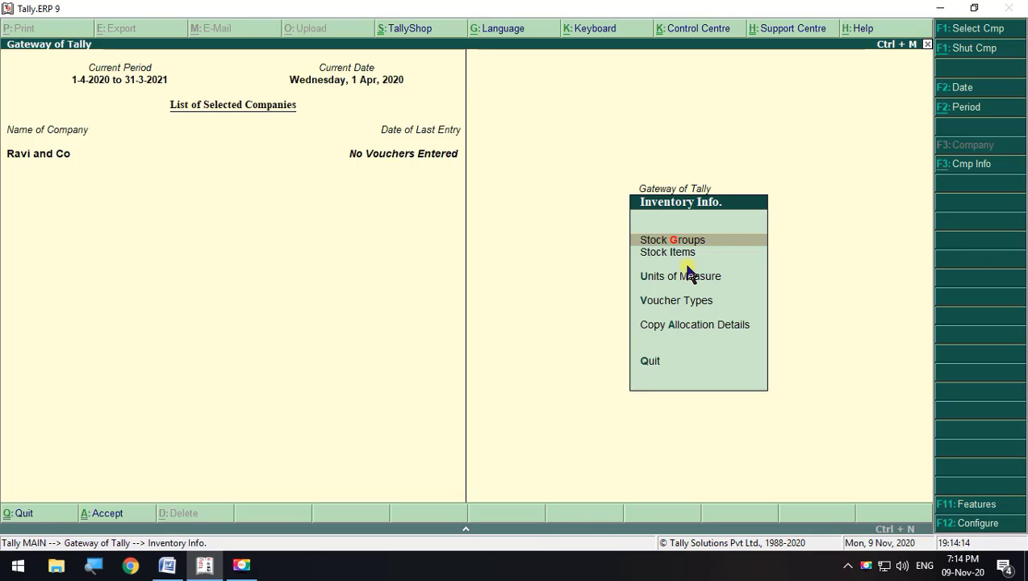
pyautogui.press('Escape')
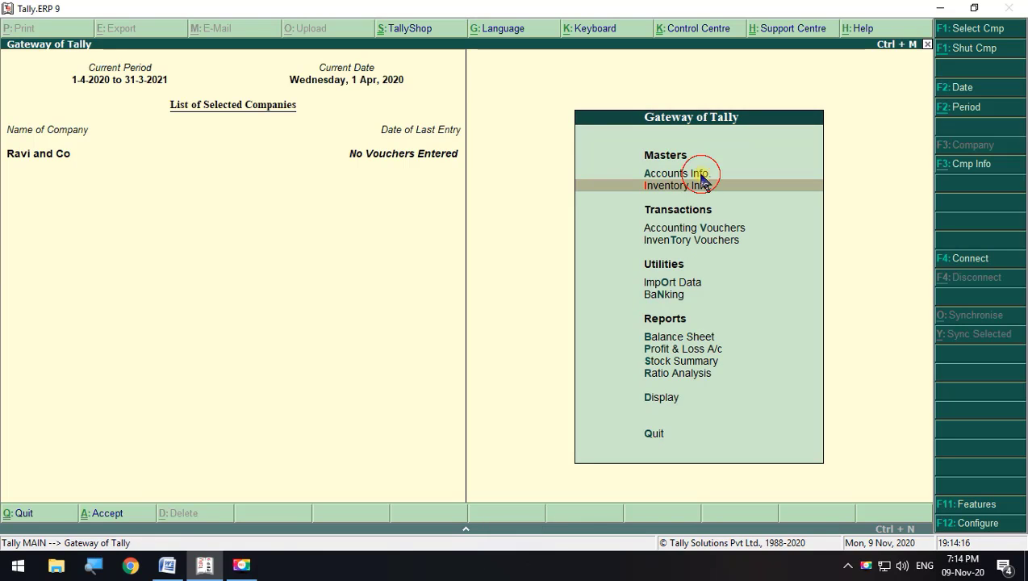
pyautogui.click(698, 172)
pyautogui.click(684, 281)
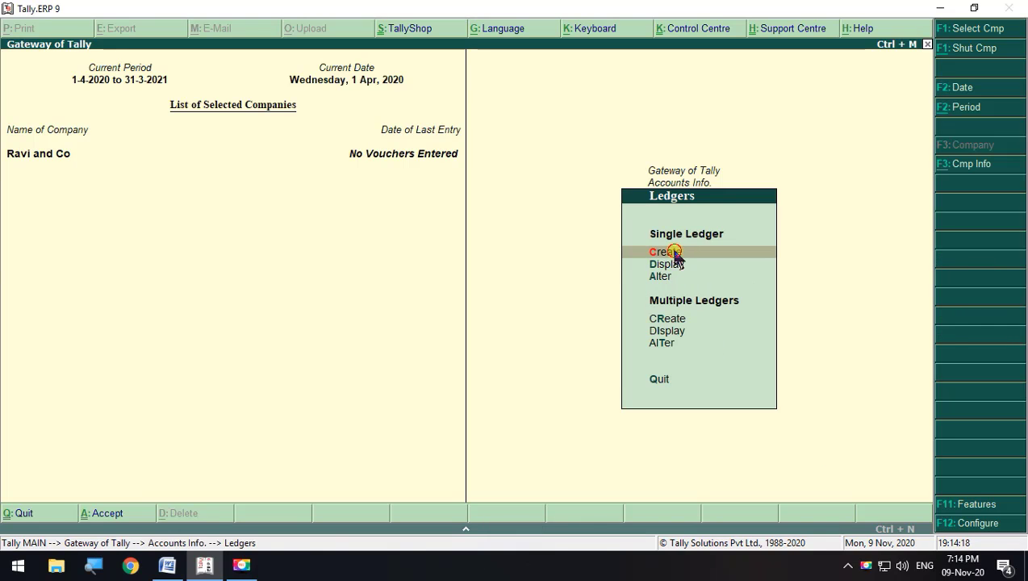
pyautogui.click(674, 253)
# Review the transactions in the Word document and examine entry 1 about Ravi & co starting business with cash
pyautogui.hotkey('alt', 'Tab')
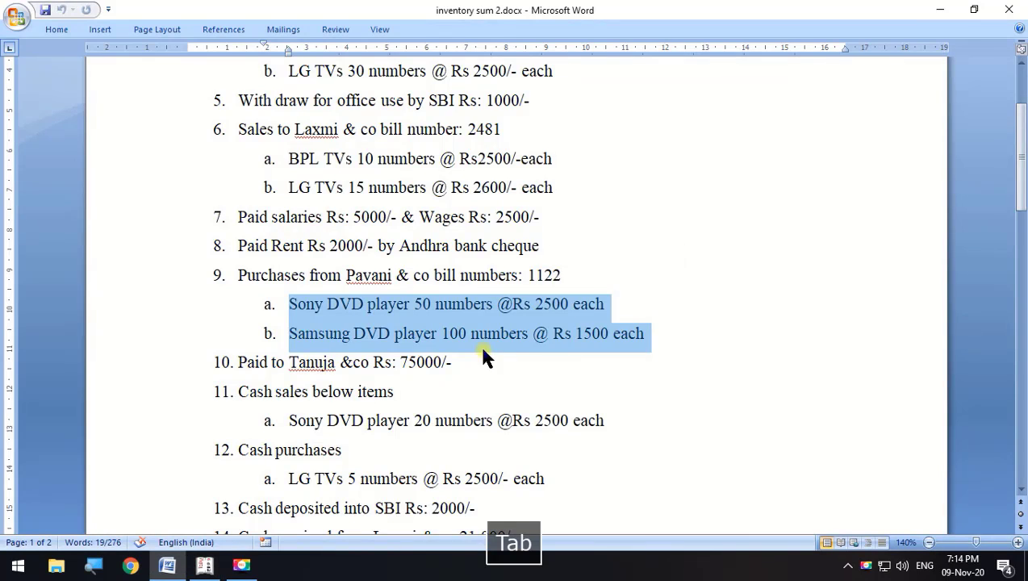
pyautogui.scroll(2, 326, 291)
pyautogui.scroll(-3, 307, 186)
pyautogui.scroll(-3, 323, 290)
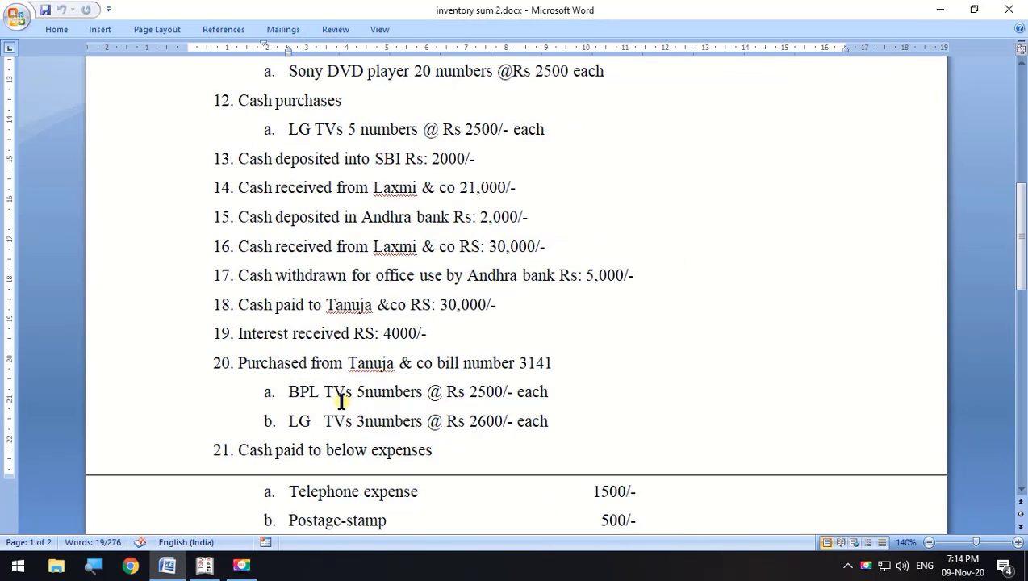
pyautogui.scroll(5, 341, 401)
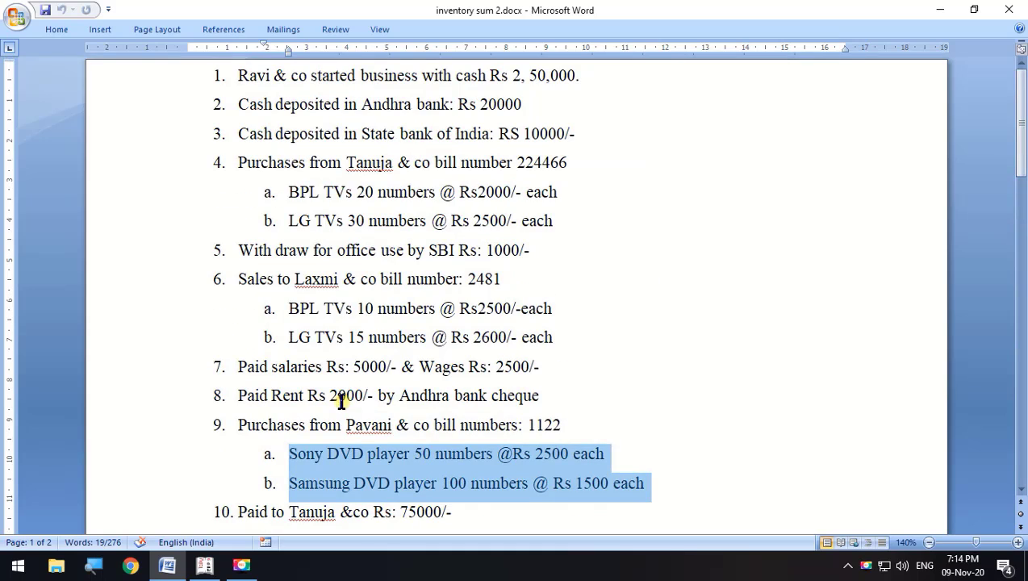
pyautogui.click(591, 76)
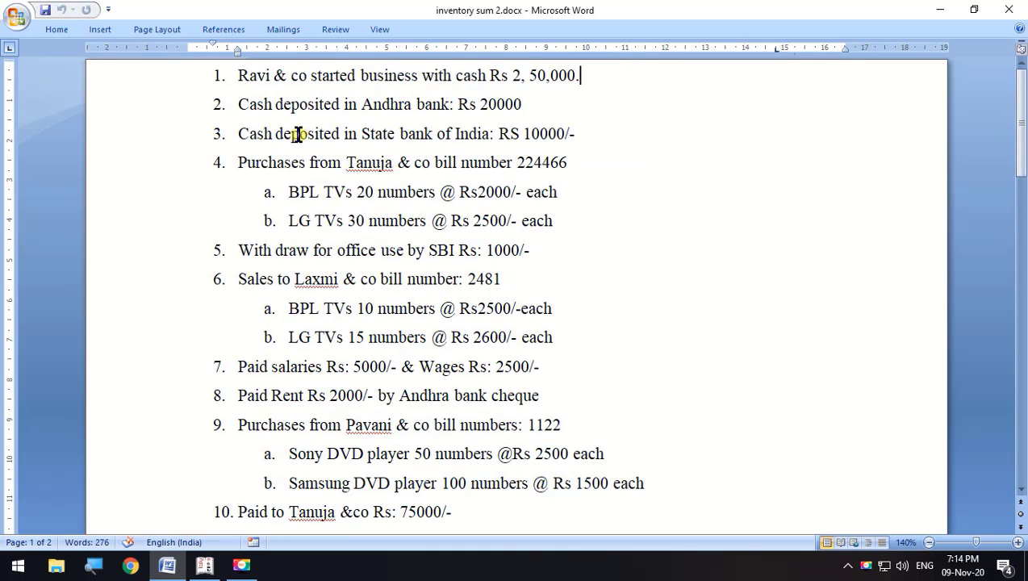
pyautogui.click(238, 76)
pyautogui.moveTo(238, 76); pyautogui.dragTo(575, 76)
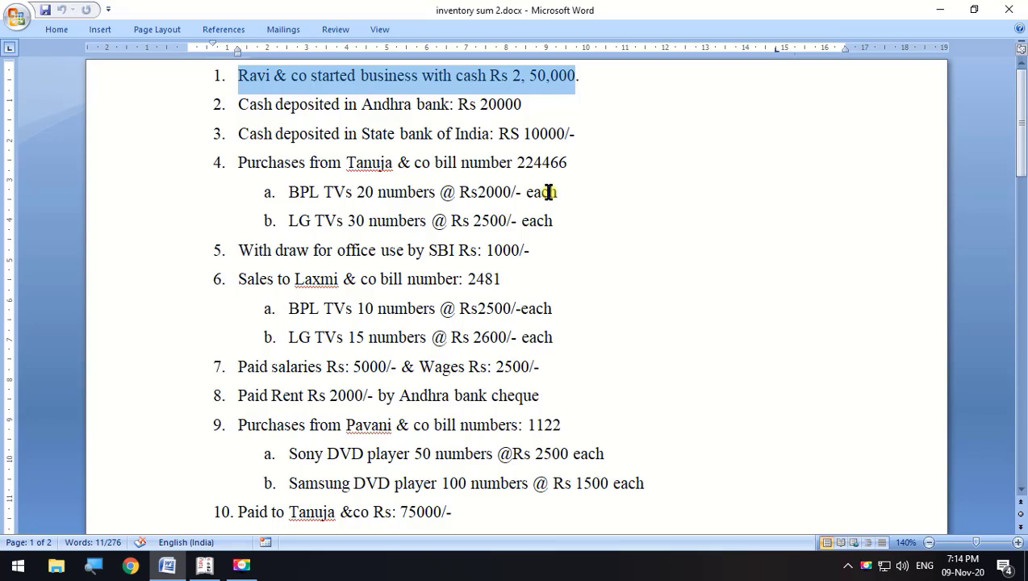
pyautogui.click(597, 79)
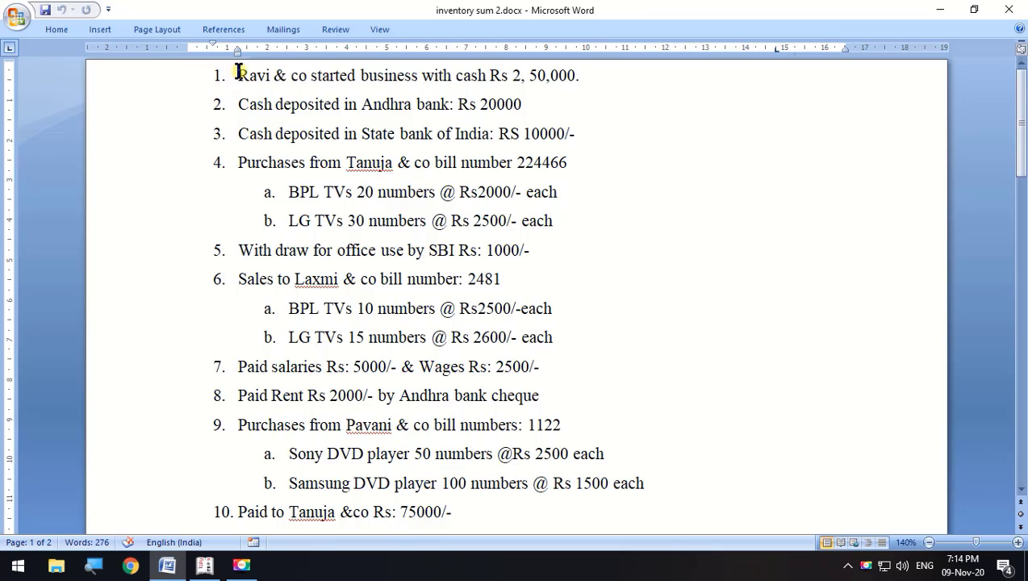
pyautogui.moveTo(239, 75); pyautogui.dragTo(590, 62)
pyautogui.click(592, 87)
pyautogui.moveTo(591, 74); pyautogui.dragTo(253, 87)
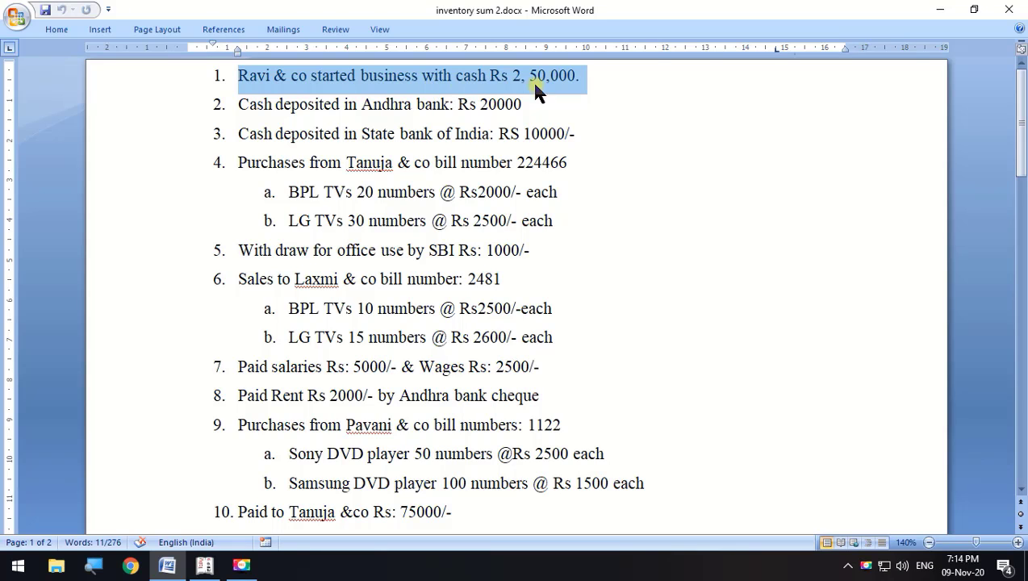
# Switch back to Tally.ERP 9 and start a receipt voucher with Cash as the account
pyautogui.click(940, 10)
pyautogui.press('Escape')
pyautogui.press('Escape')
pyautogui.press('Escape')
pyautogui.press('Escape')
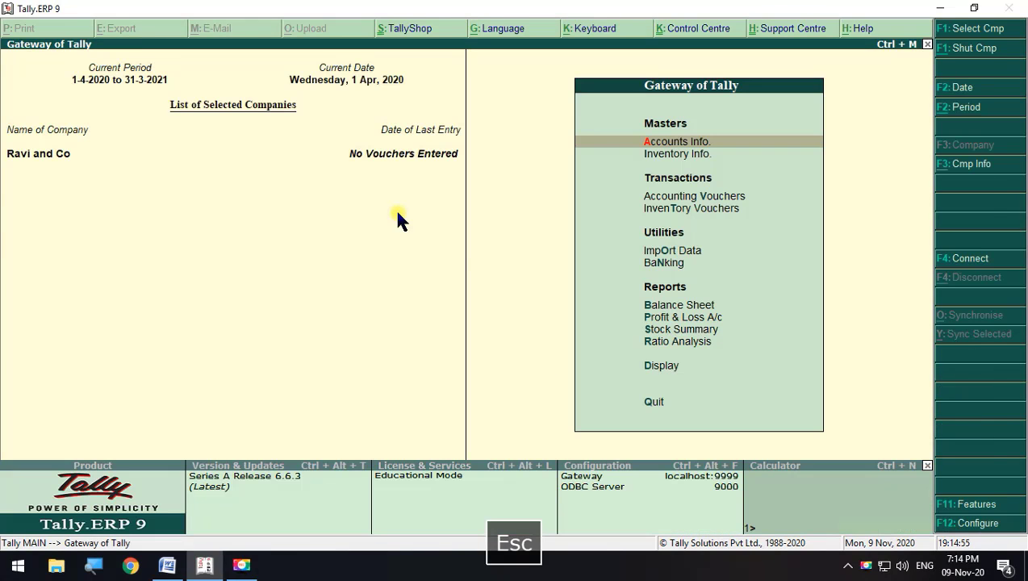
pyautogui.click(726, 198)
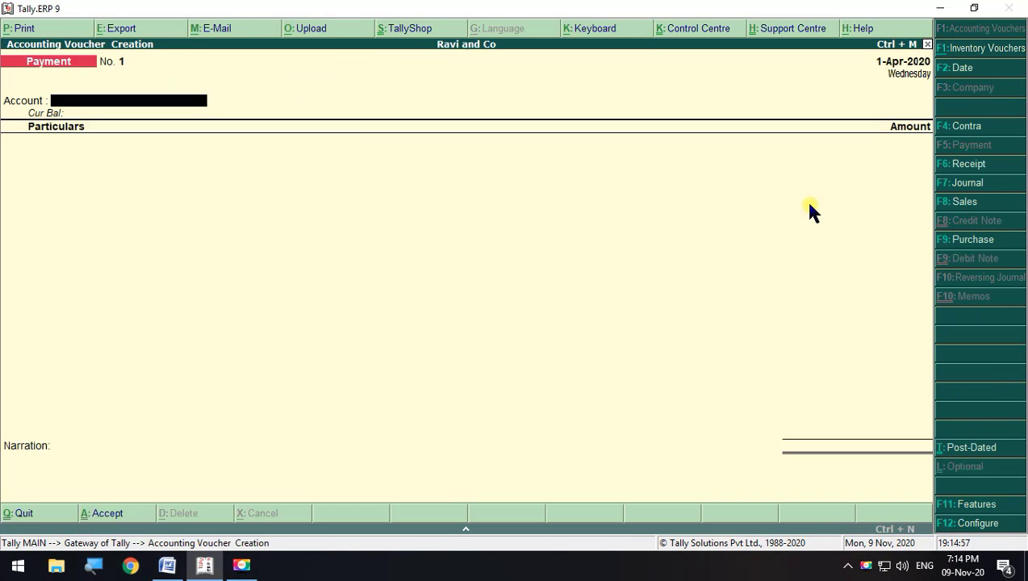
pyautogui.click(969, 168)
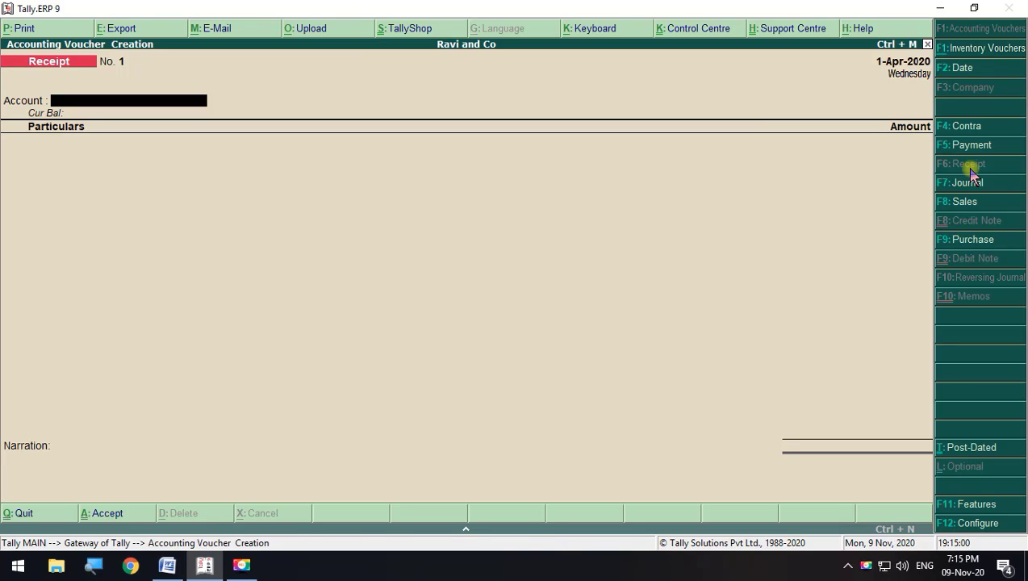
pyautogui.press('space')
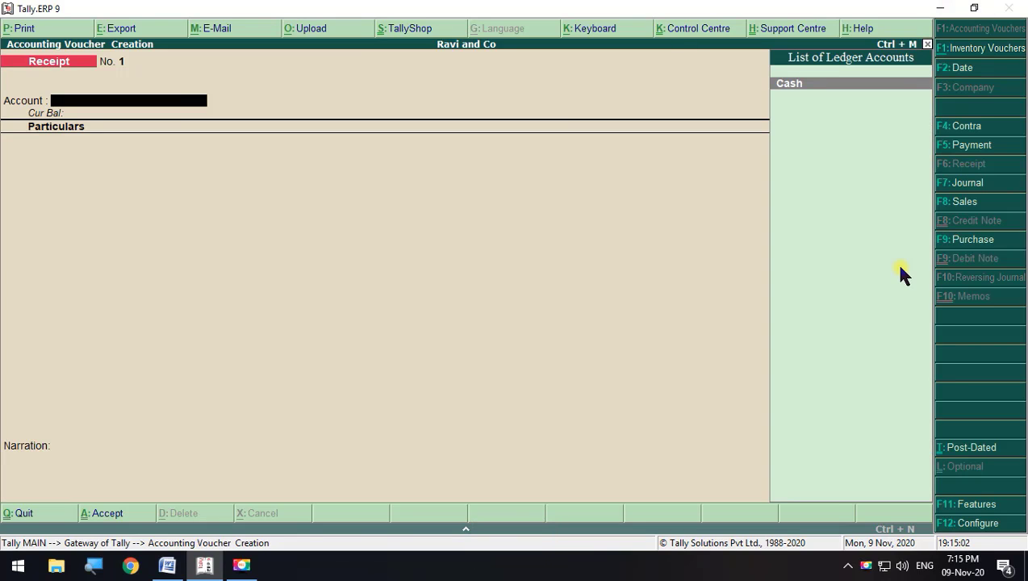
pyautogui.press('Return')
pyautogui.press('space')
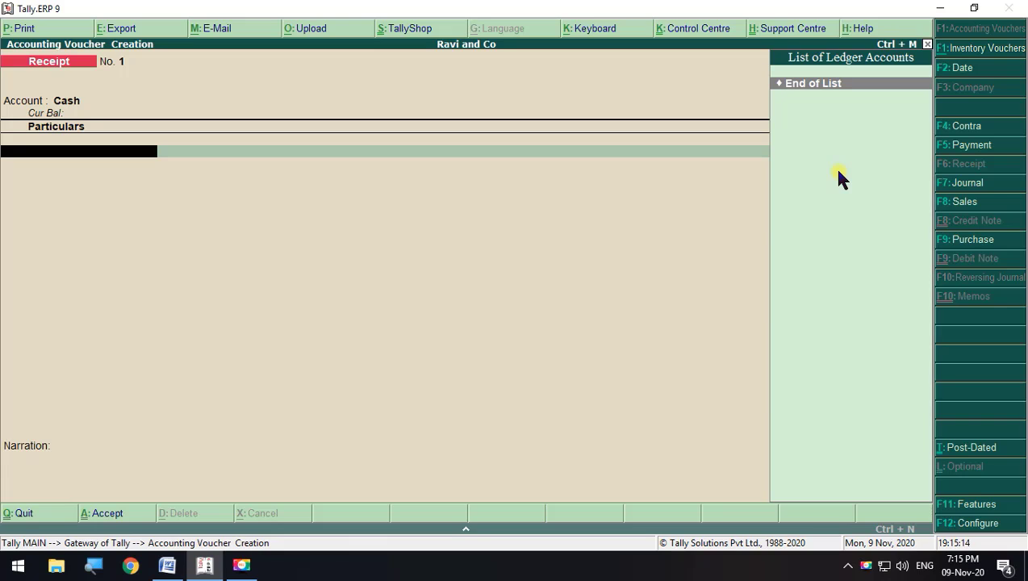
pyautogui.hotkey('alt', 'c')
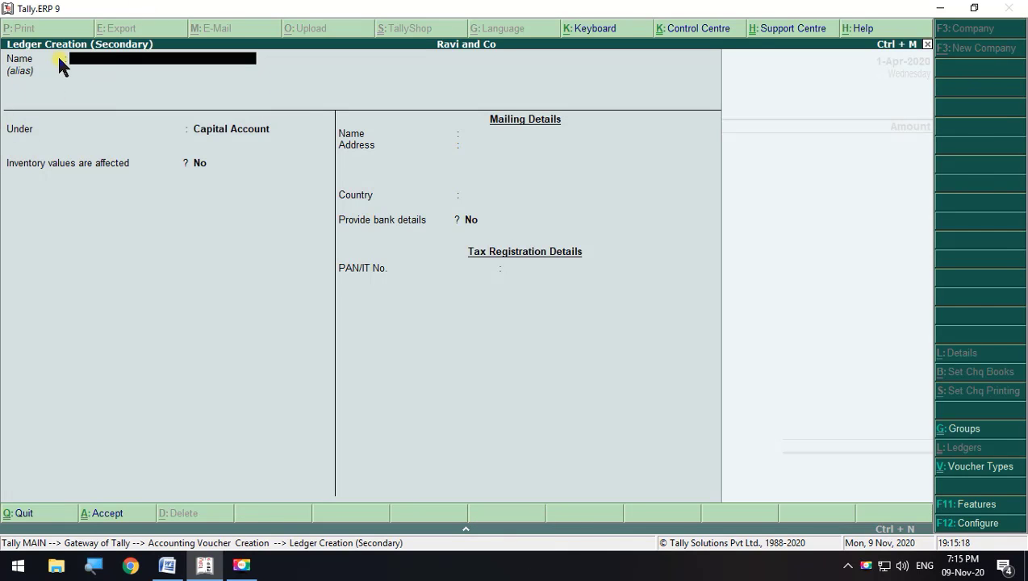
pyautogui.press('Escape')
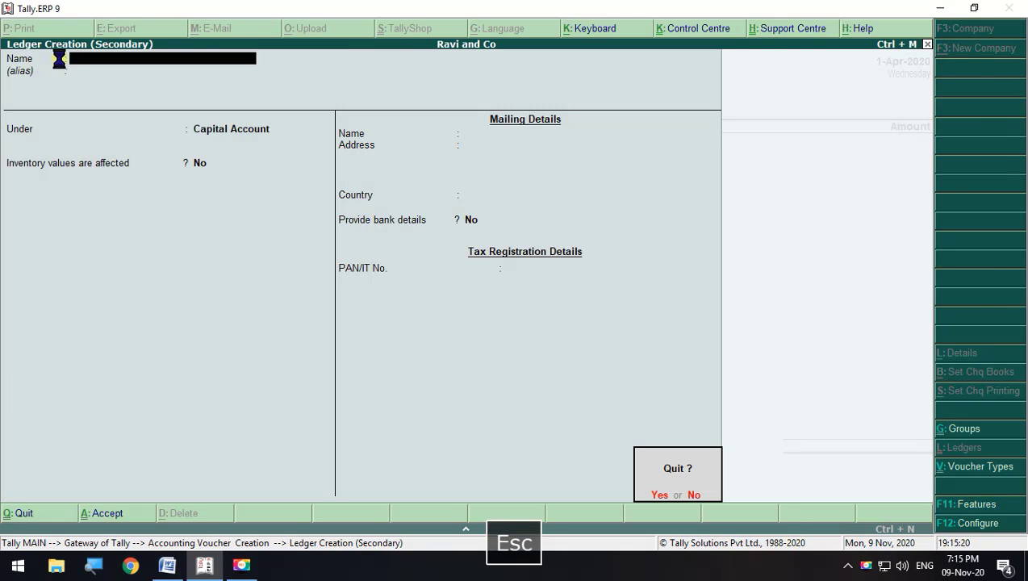
pyautogui.press('Escape')
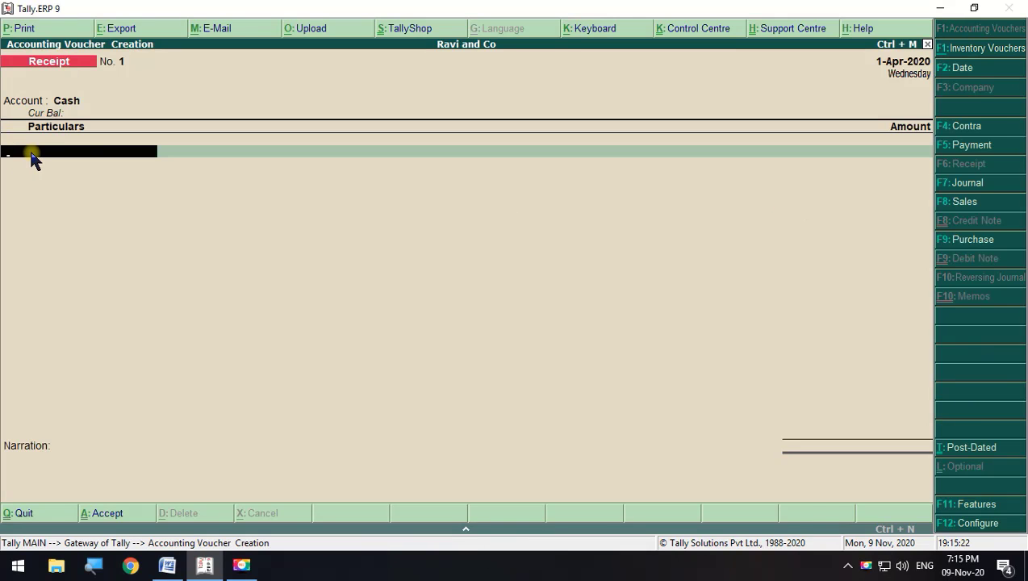
# Create the ledger Capital under Capital Account from the receipt's particulars line and save it with the default details
pyautogui.press('space')
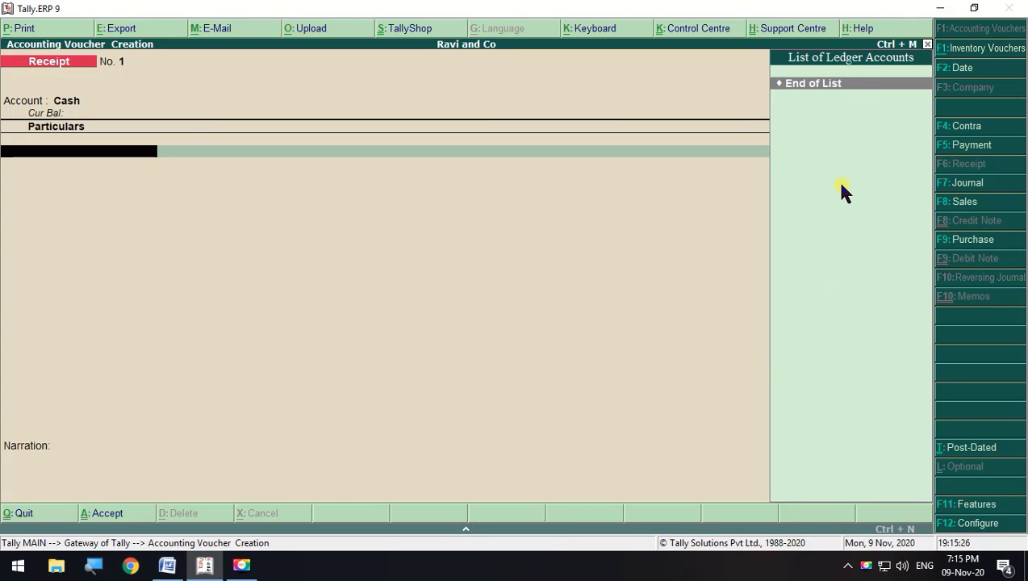
pyautogui.hotkey('alt', 'c')
pyautogui.write('Capital')
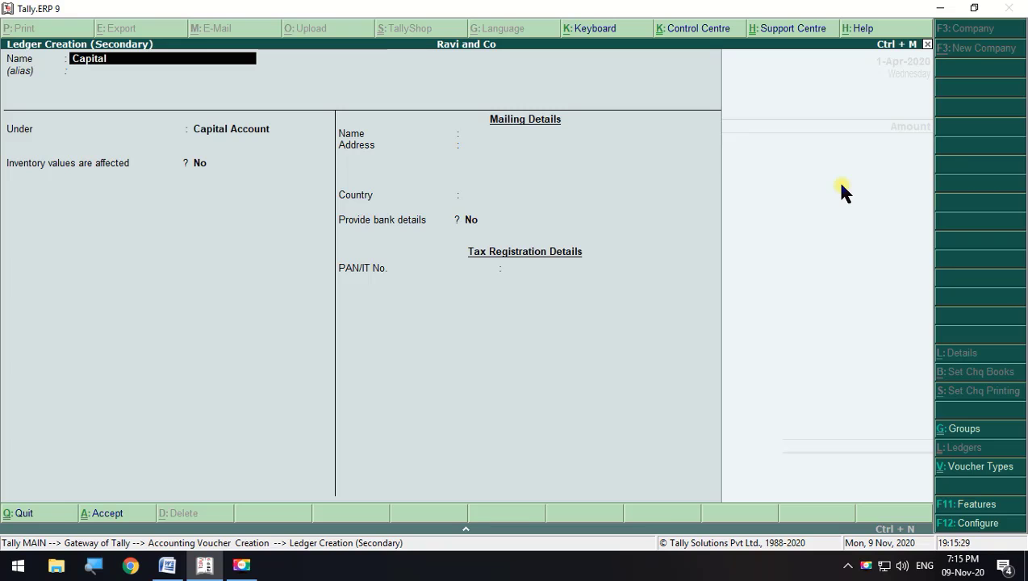
pyautogui.press('Return')
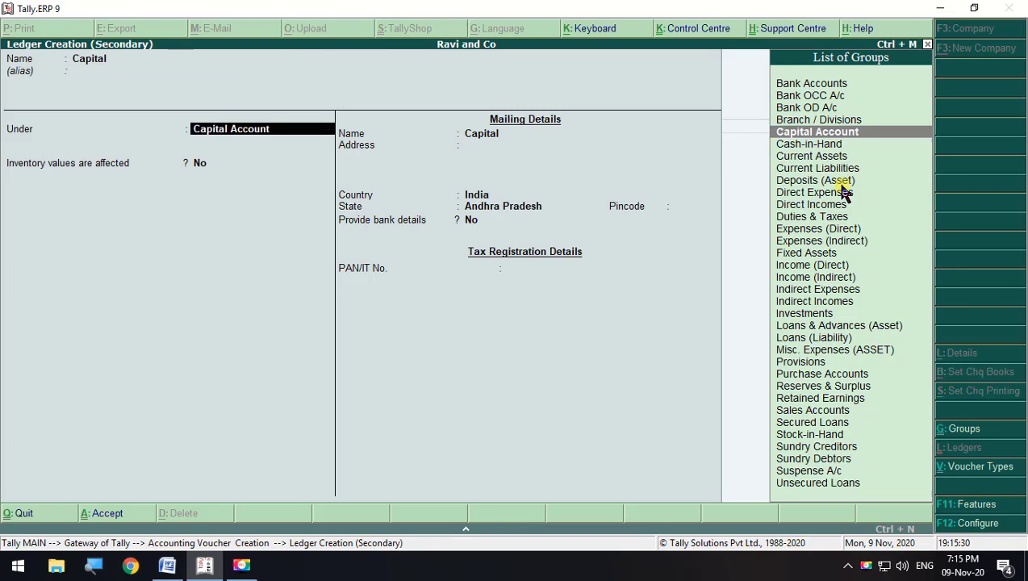
pyautogui.press('Return')
pyautogui.press('Return')
pyautogui.press('Return')
pyautogui.press('Return')
pyautogui.press('Return')
pyautogui.press('Return')
pyautogui.press('Return')
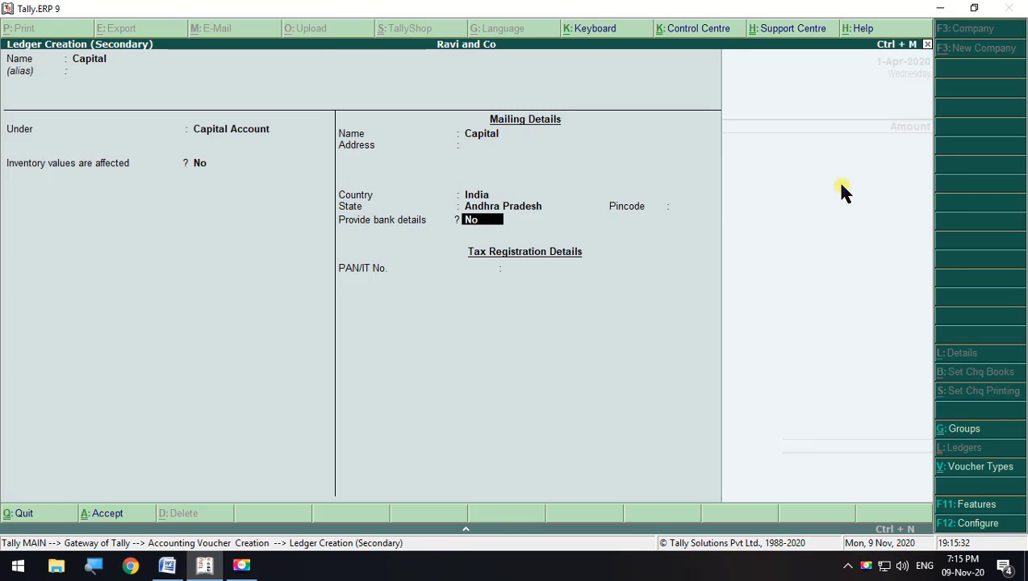
pyautogui.press('Return')
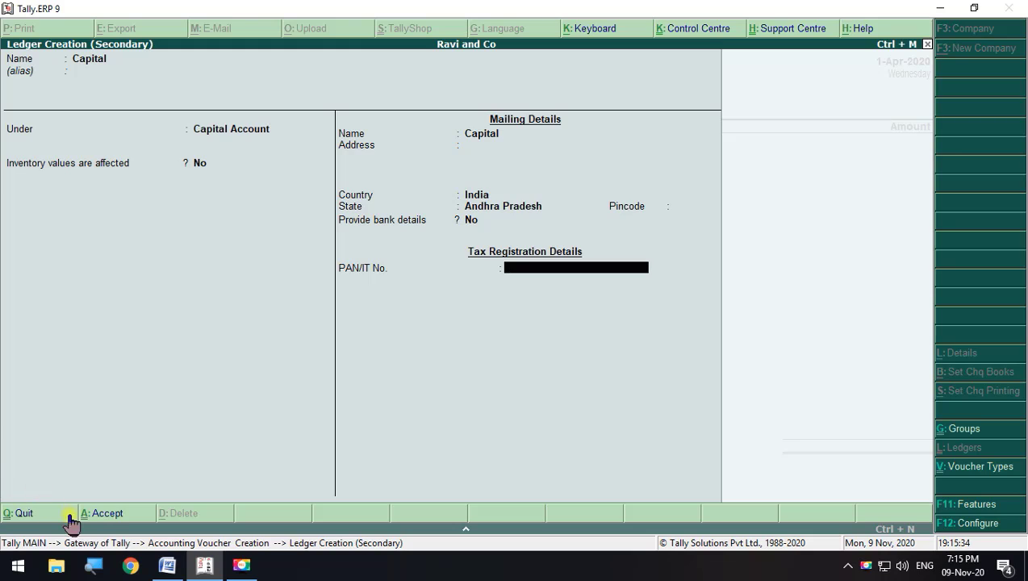
pyautogui.click(117, 520)
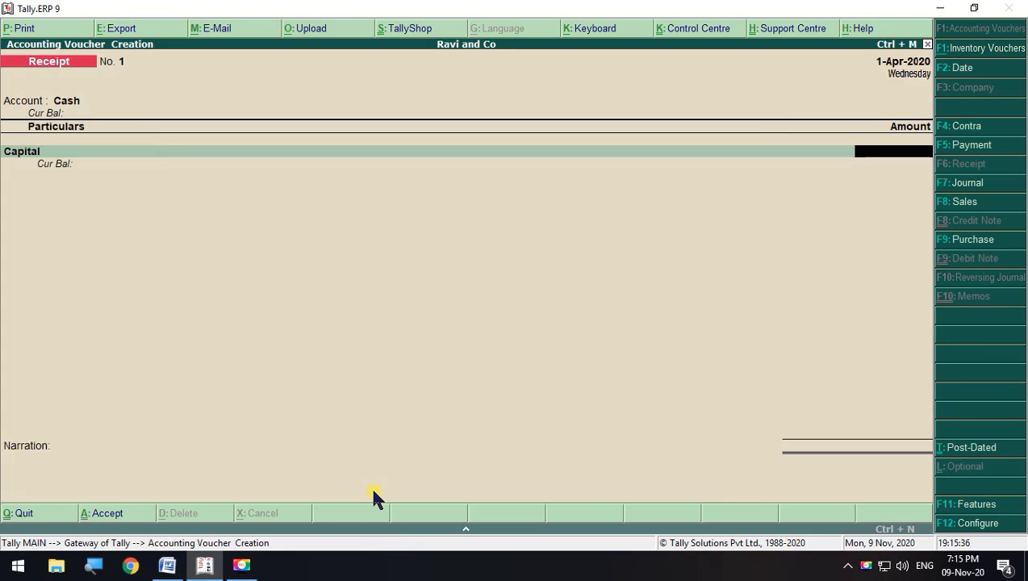
# Keep Capital as the receipt's credited ledger, enter the amount 250000, and accept the voucher without a narration
pyautogui.press('BackSpace')
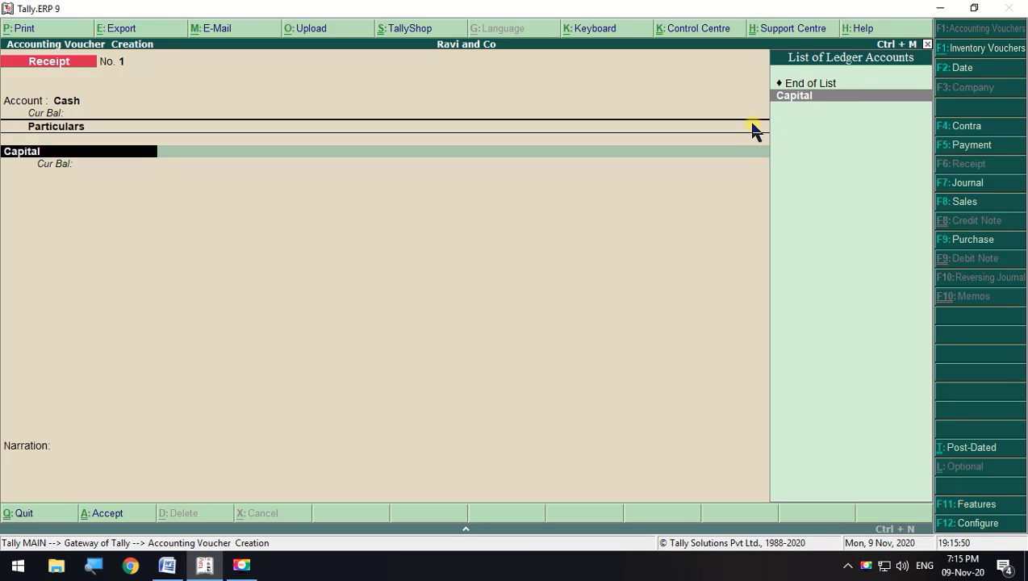
pyautogui.press('Return')
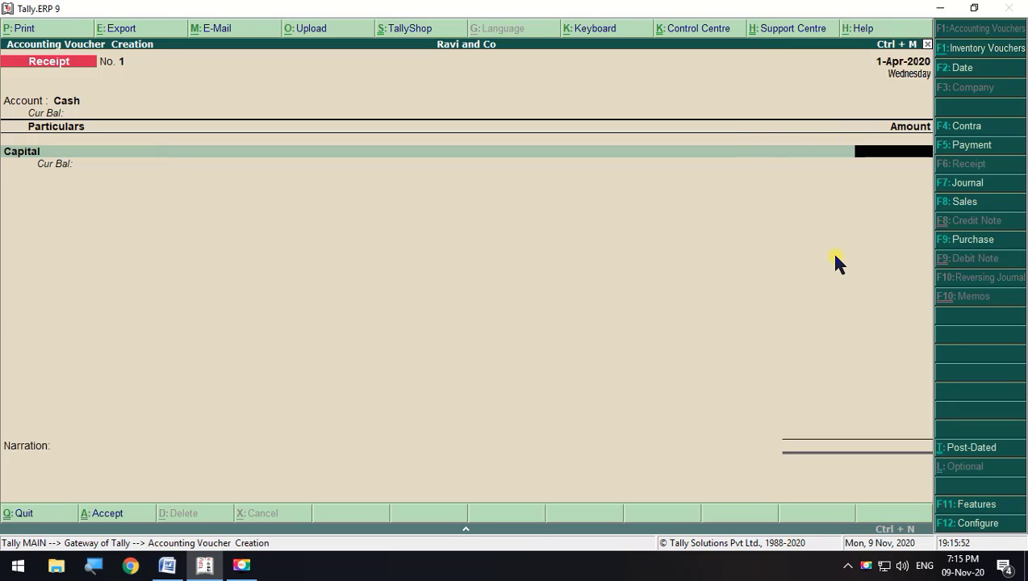
pyautogui.hotkey('alt', 'Tab')
pyautogui.hotkey('alt', 'Tab')
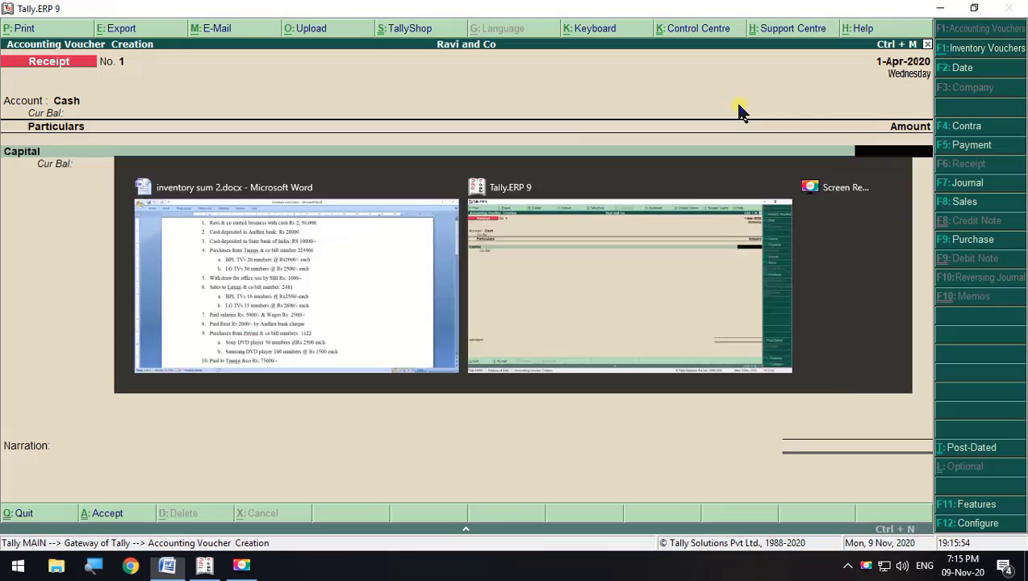
pyautogui.write('250000')
pyautogui.press('Return')
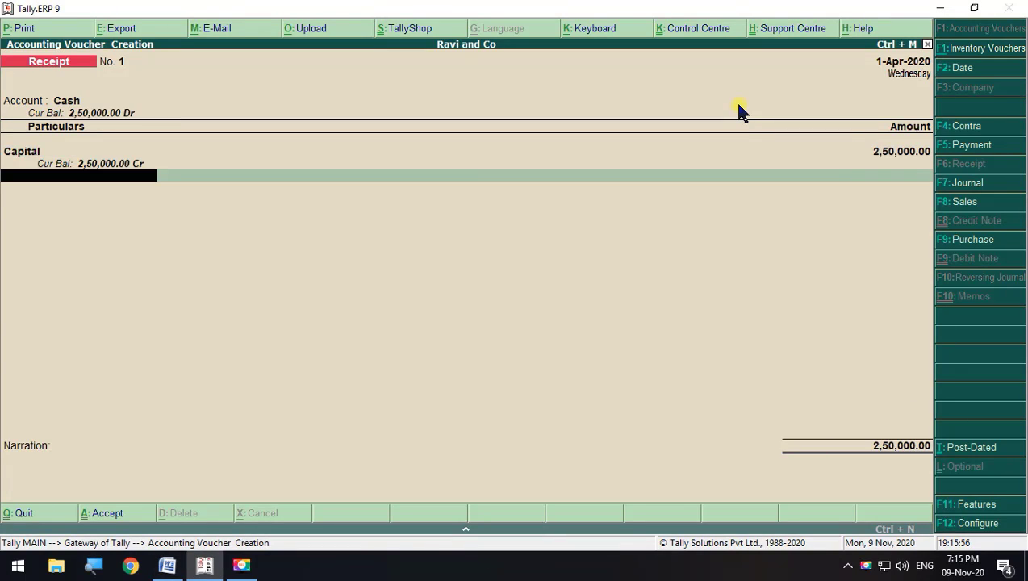
pyautogui.press('Return')
pyautogui.press('Return')
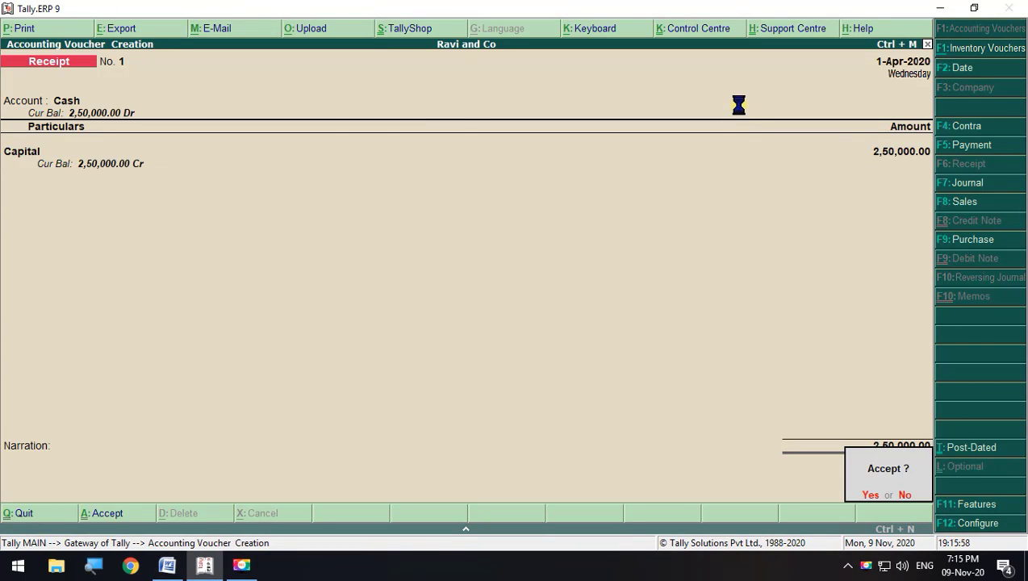
pyautogui.press('Return')
# Highlight entry 2 about the Andhra bank cash deposit in the Word document and start a contra voucher in Tally.ERP 9
pyautogui.hotkey('alt', 'Tab')
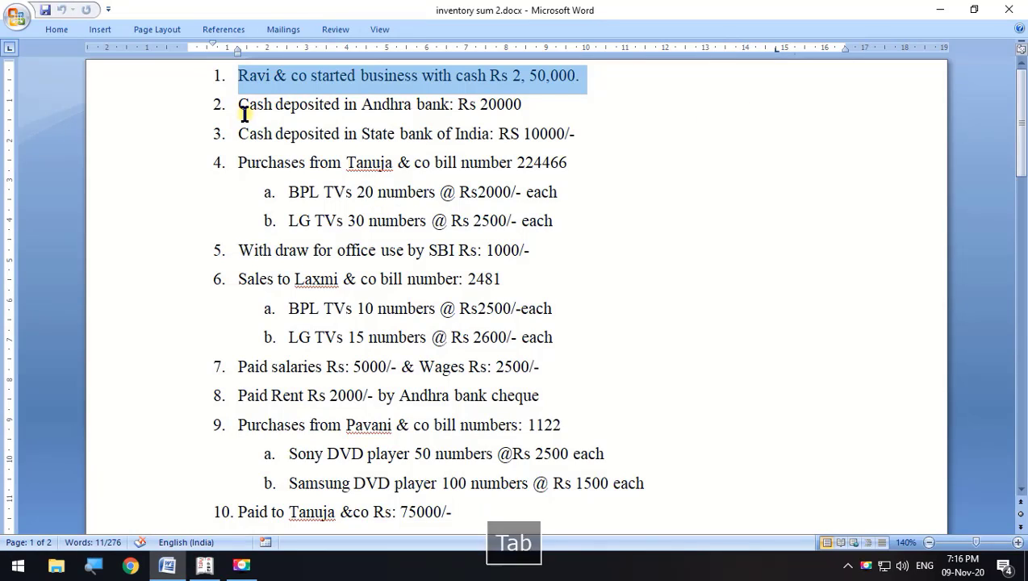
pyautogui.click(244, 107)
pyautogui.moveTo(245, 108); pyautogui.dragTo(523, 98)
pyautogui.hotkey('alt', 'Tab')
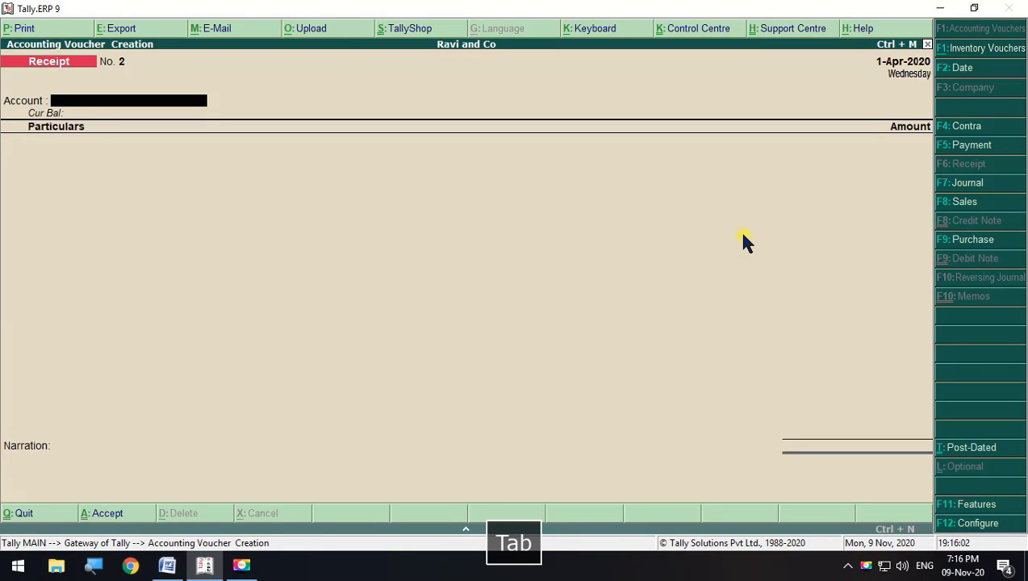
pyautogui.click(970, 129)
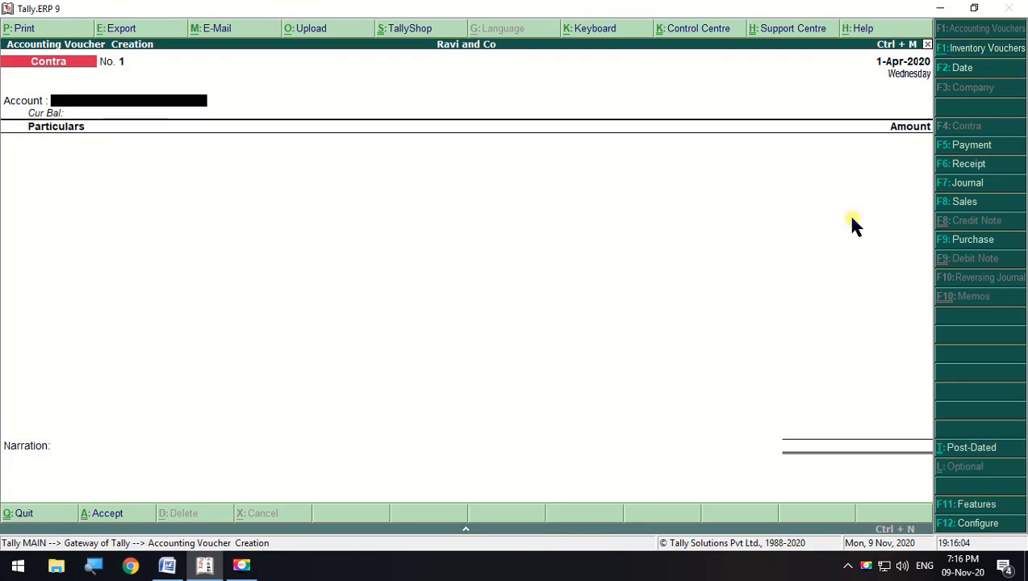
# Create the ledger Andhra Bank under Bank Accounts from the contra voucher's account field and save it with the default details
pyautogui.press('space')
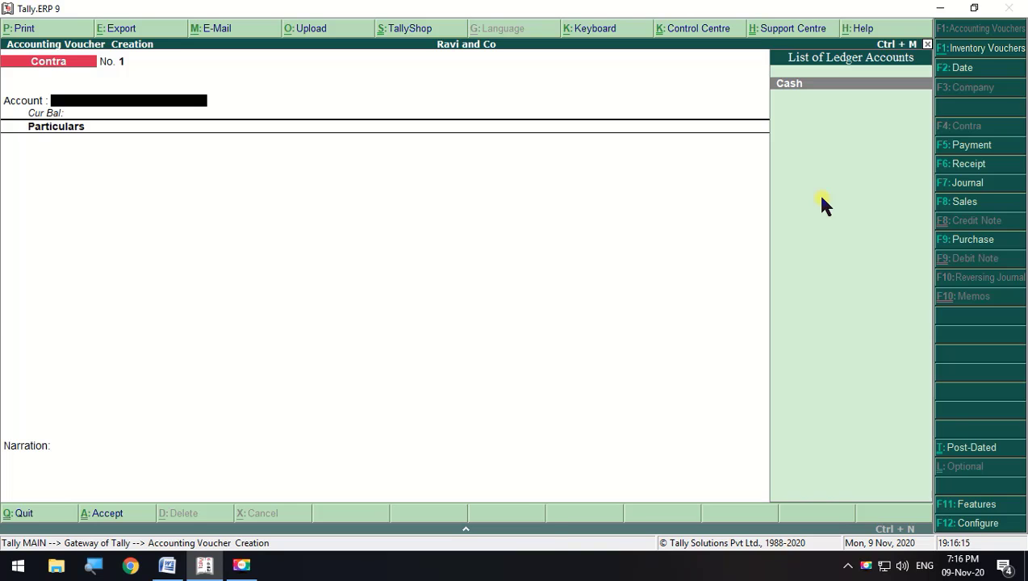
pyautogui.hotkey('alt', 'c')
pyautogui.write('And')
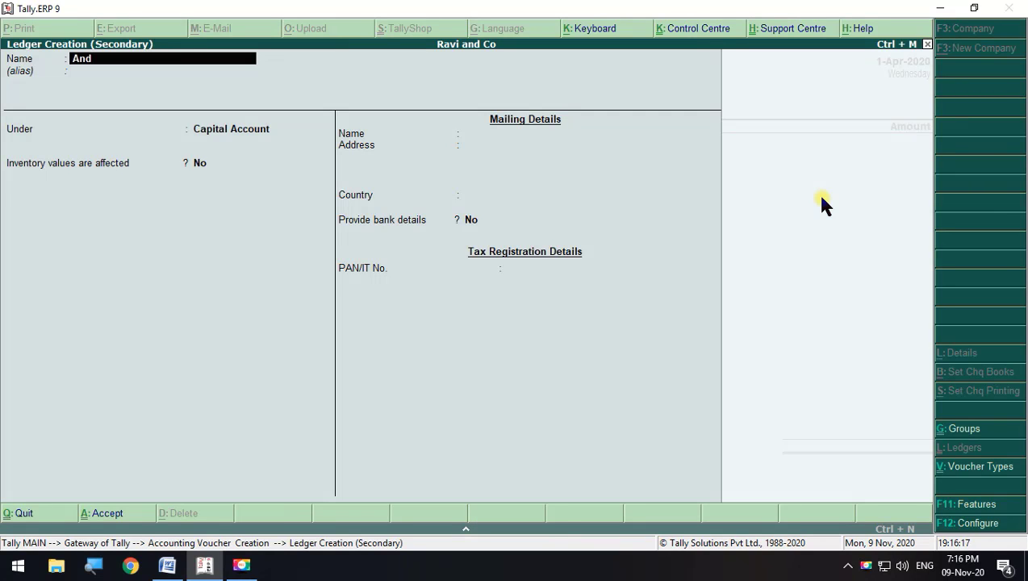
pyautogui.write('hra b')
pyautogui.press('Return')
pyautogui.press('Return')
pyautogui.write('b')
pyautogui.press('Down')
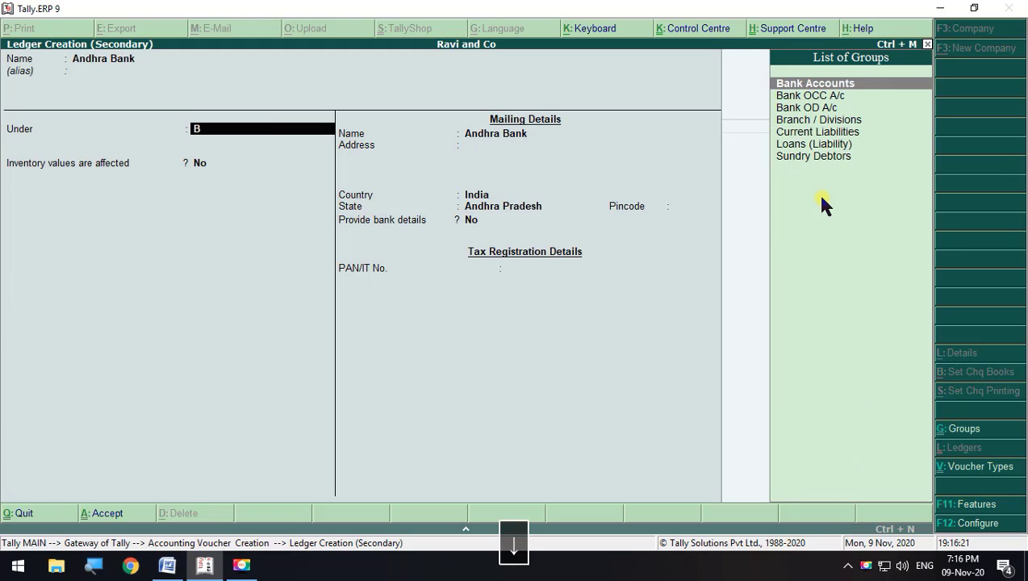
pyautogui.press('Return')
pyautogui.press('Return')
pyautogui.press('Return')
pyautogui.press('Return')
pyautogui.press('Return')
pyautogui.press('Return')
pyautogui.press('Return')
pyautogui.press('Return')
pyautogui.press('Return')
pyautogui.press('Return')
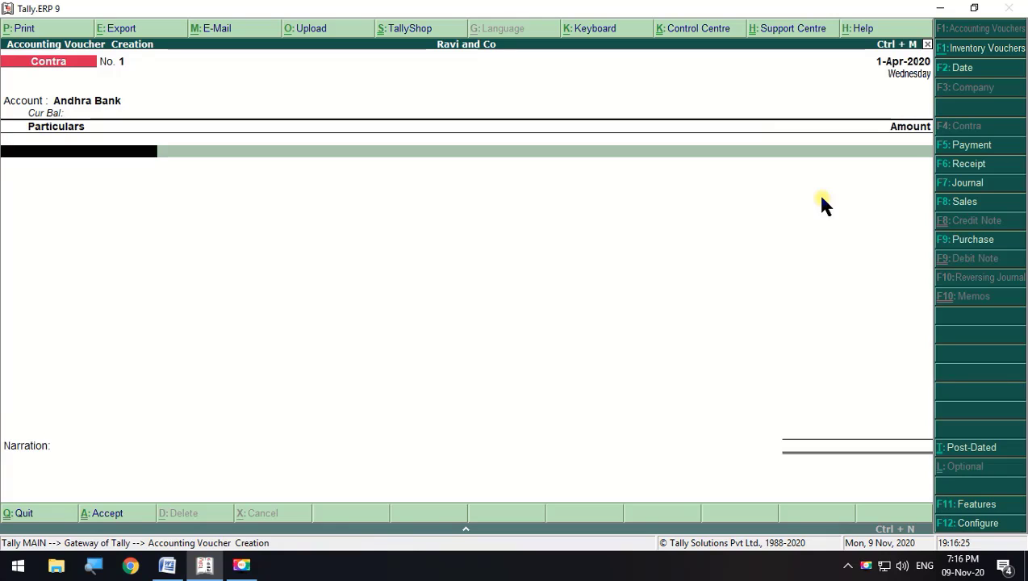
# Keep Andhra Bank as the contra voucher's account and choose Cash on the particulars line
pyautogui.press('BackSpace')
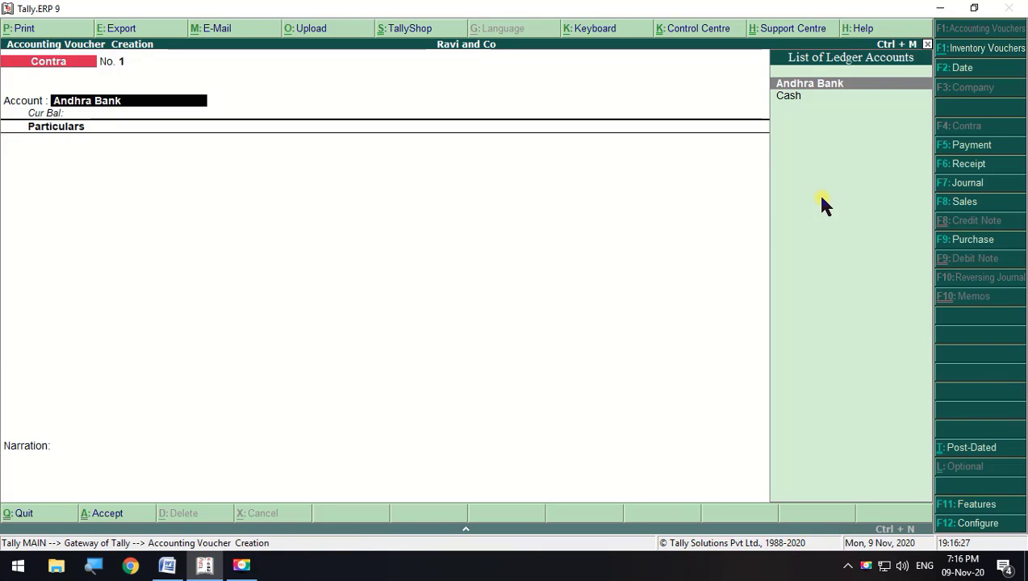
pyautogui.press('Return')
pyautogui.press('Down')
pyautogui.press('Down')
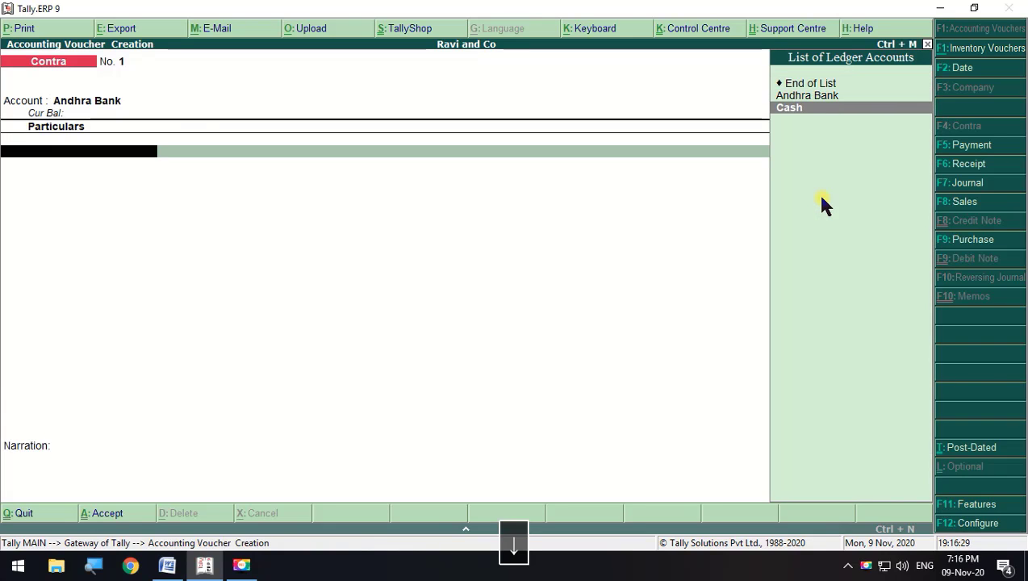
pyautogui.press('Return')
# In the Word document, add thousands commas to the deposit amounts of entries 2 and 3, making them 20,000 and 10,000, and return to Tally.ERP 9
pyautogui.hotkey('alt', 'Tab')
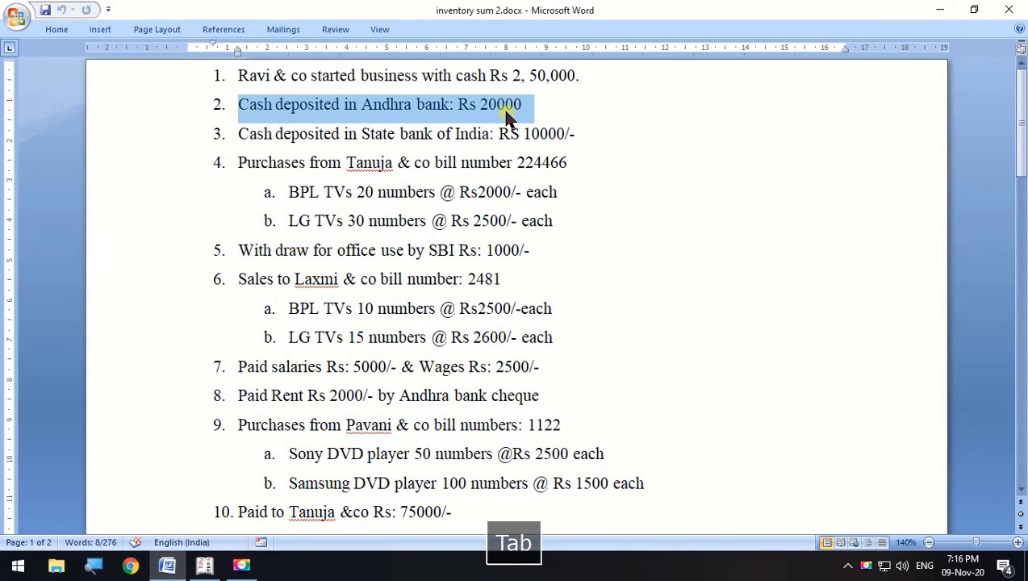
pyautogui.hotkey('alt', 'Tab')
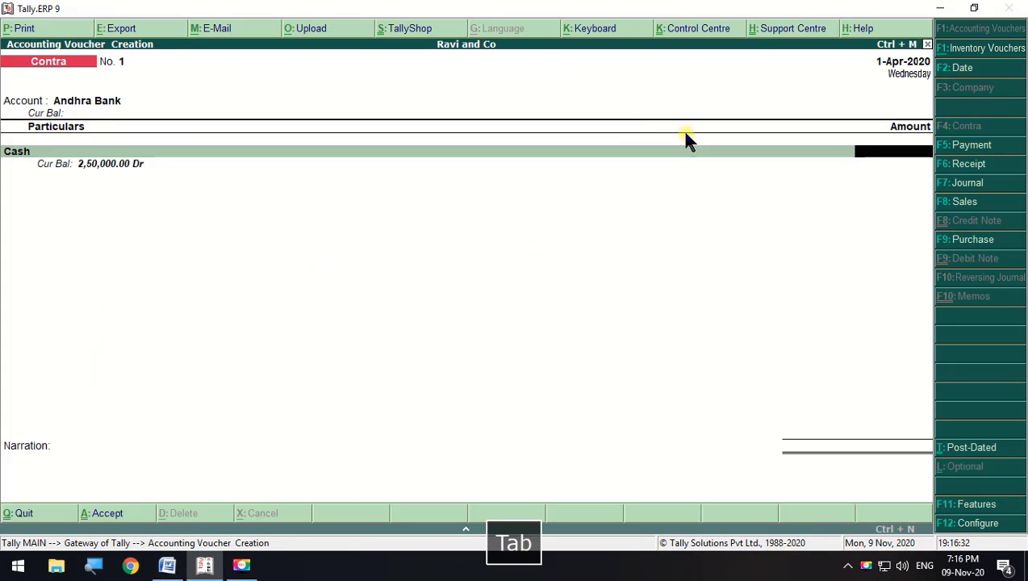
pyautogui.hotkey('alt', 'Tab')
pyautogui.click(491, 103)
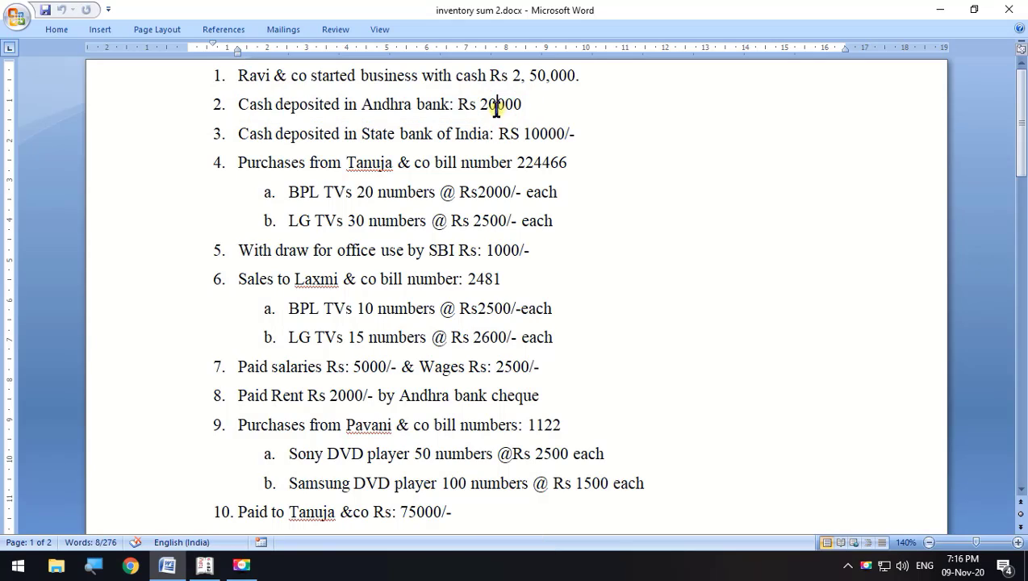
pyautogui.write(',')
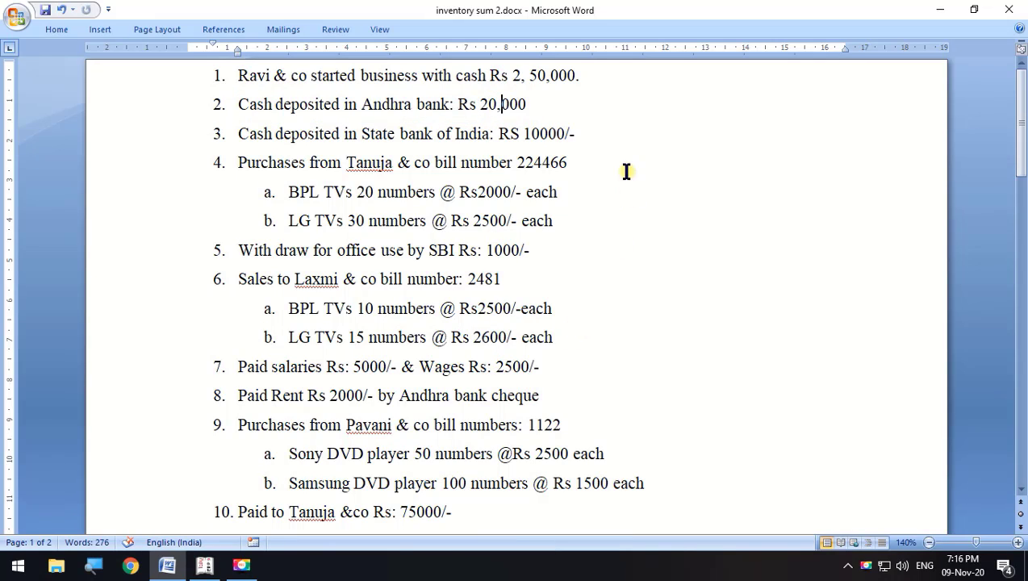
pyautogui.click(538, 134)
pyautogui.write(',')
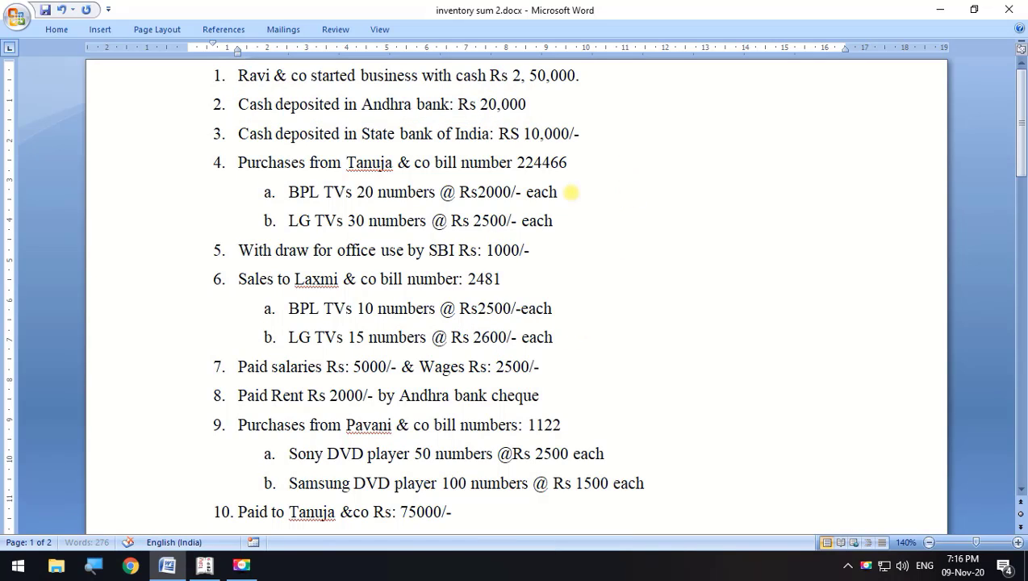
pyautogui.click(651, 130)
pyautogui.hotkey('alt', 'Tab')
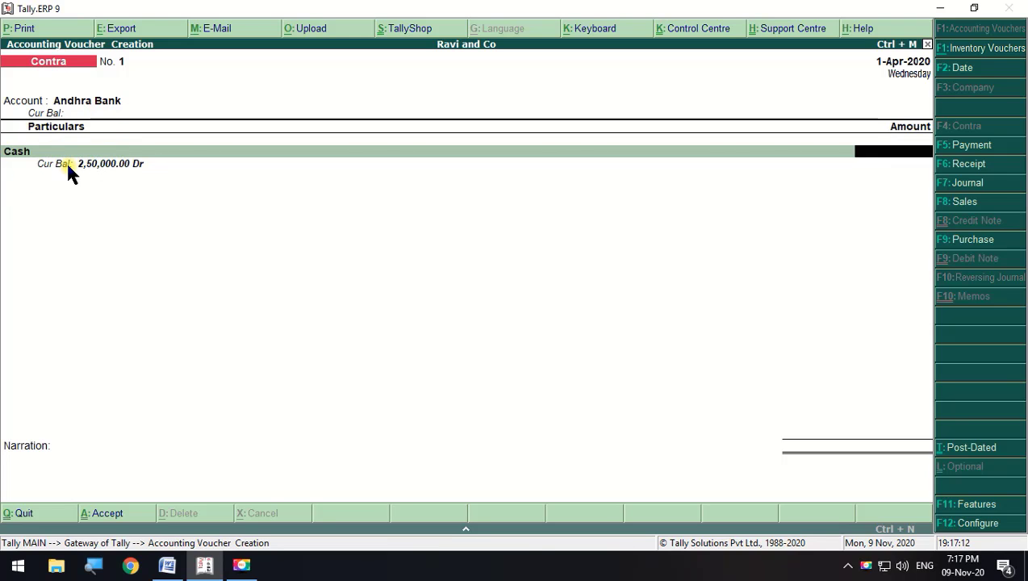
# Highlight the Andhra bank deposit amount in the Word document and enter 20000 as the contra voucher's Cash amount in Tally.ERP 9
pyautogui.hotkey('alt', 'Tab')
pyautogui.moveTo(461, 98); pyautogui.dragTo(526, 103)
pyautogui.hotkey('alt', 'Tab')
pyautogui.write('2')
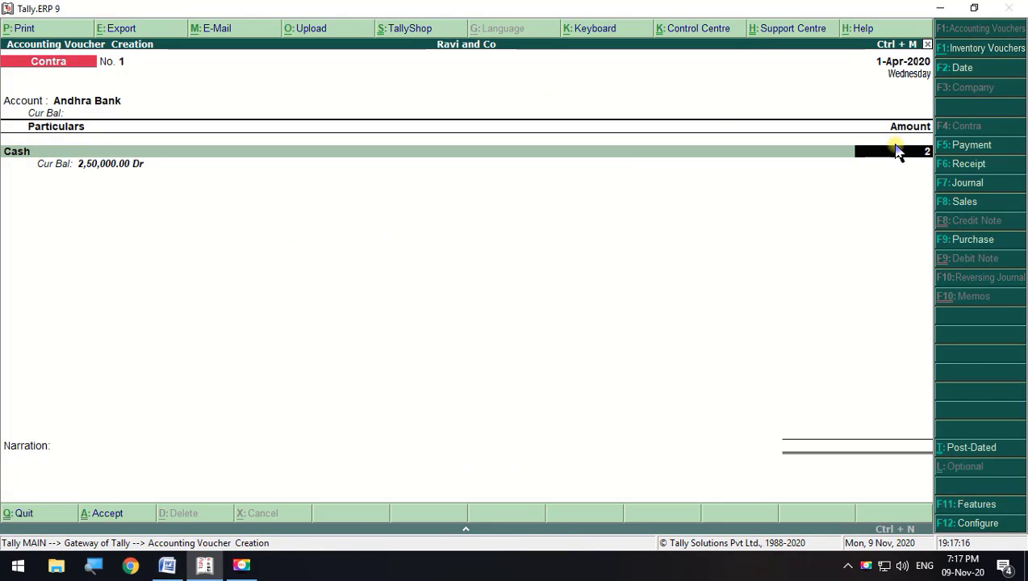
pyautogui.write('0,00')
pyautogui.write('0000')
pyautogui.press('Return')
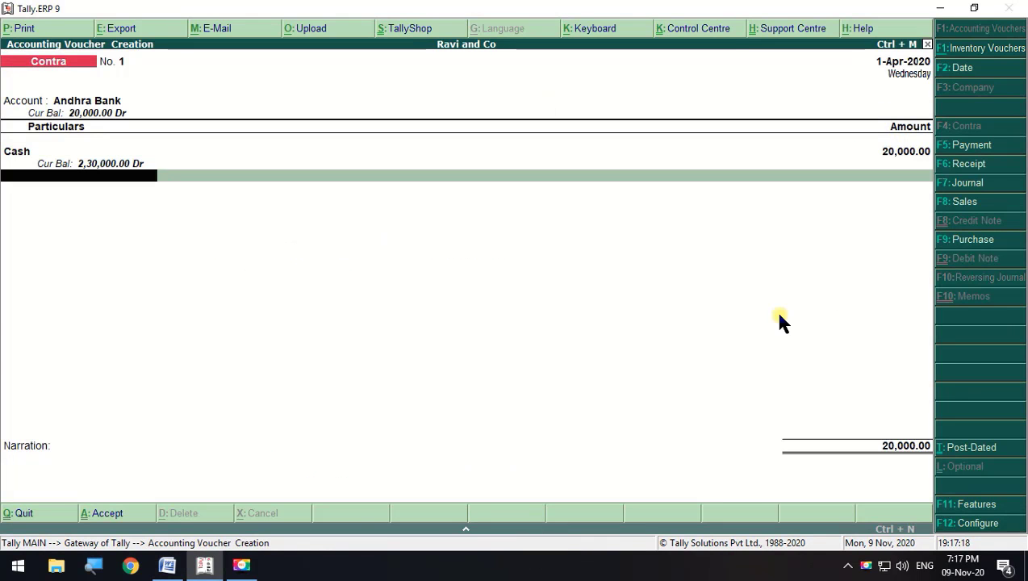
# Accept the Andhra Bank allocation with the cash denominations left blank and save the contra voucher without a narration
pyautogui.press('Return')
pyautogui.press('Return')
pyautogui.press('Down')
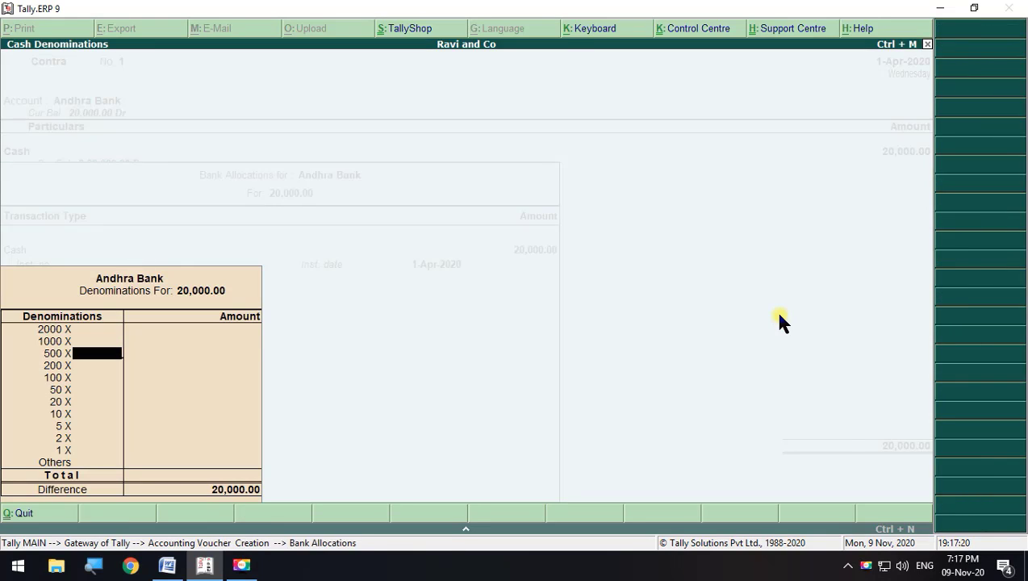
pyautogui.press('Down')
pyautogui.press('Down')
pyautogui.press('Return')
pyautogui.press('Return')
pyautogui.press('Return')
pyautogui.press('Return')
pyautogui.press('Return')
pyautogui.press('Return')
pyautogui.press('Return')
pyautogui.press('Return')
pyautogui.press('Return')
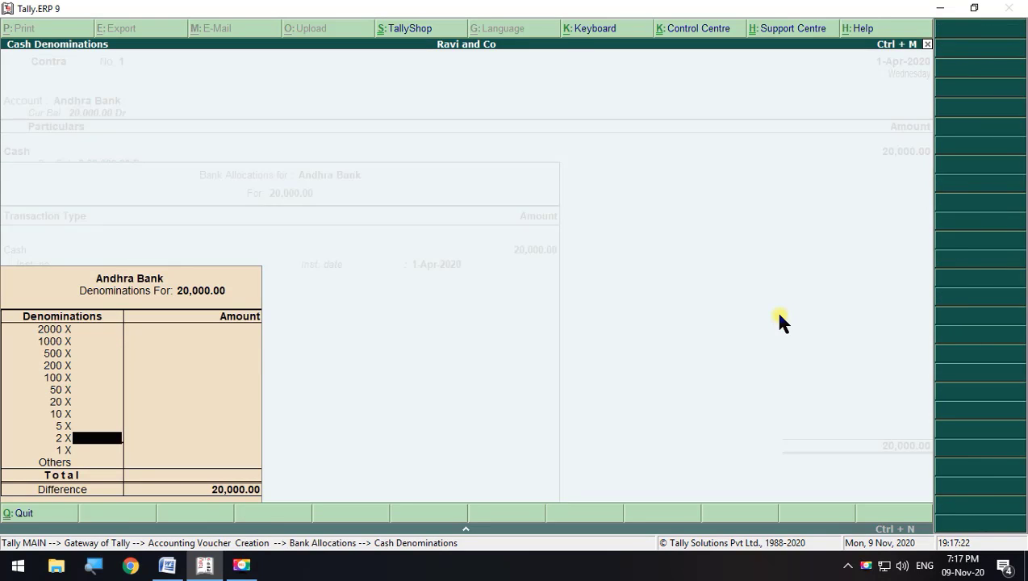
pyautogui.press('Return')
pyautogui.press('Return')
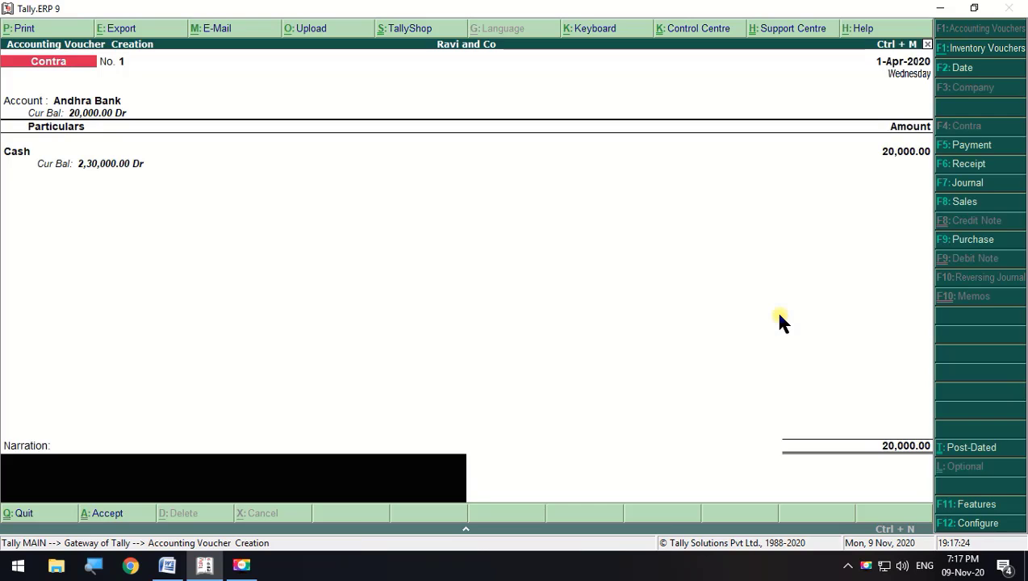
pyautogui.press('Return')
pyautogui.press('Return')
# Highlight entry 3 about the State bank of India cash deposit in the Word document and return to Tally.ERP 9
pyautogui.hotkey('alt', 'Tab')
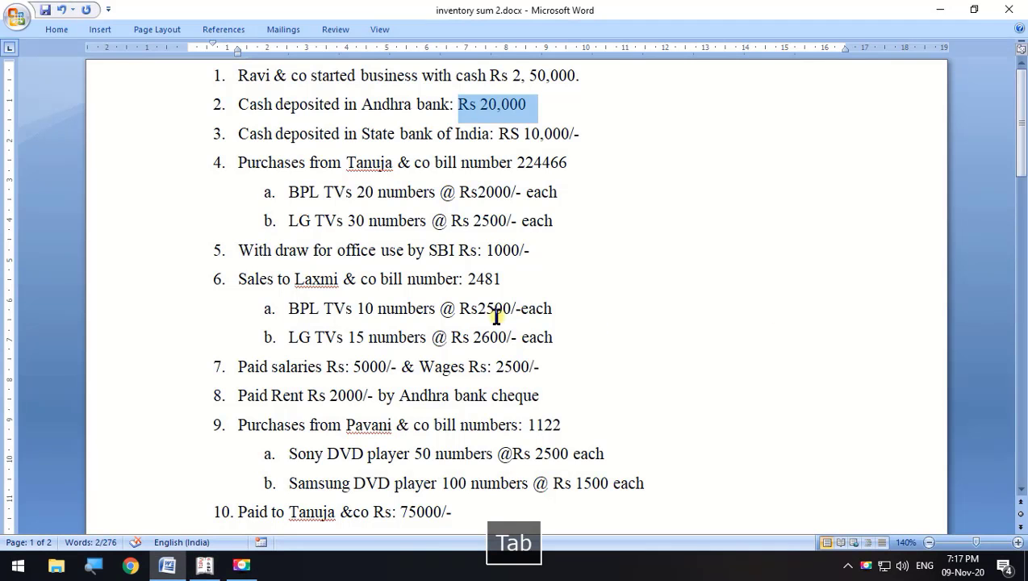
pyautogui.moveTo(238, 134); pyautogui.dragTo(584, 135)
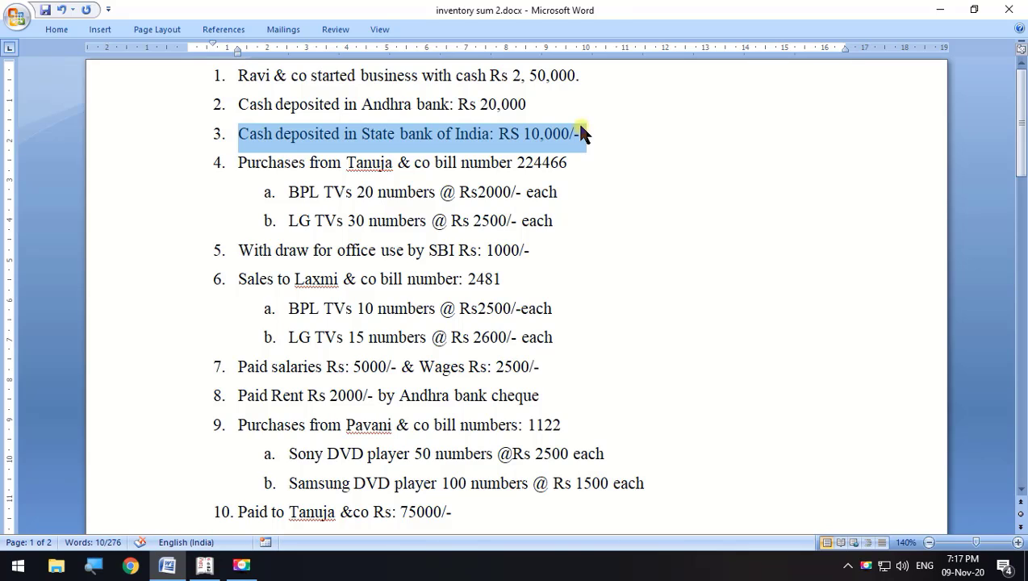
pyautogui.click(624, 131)
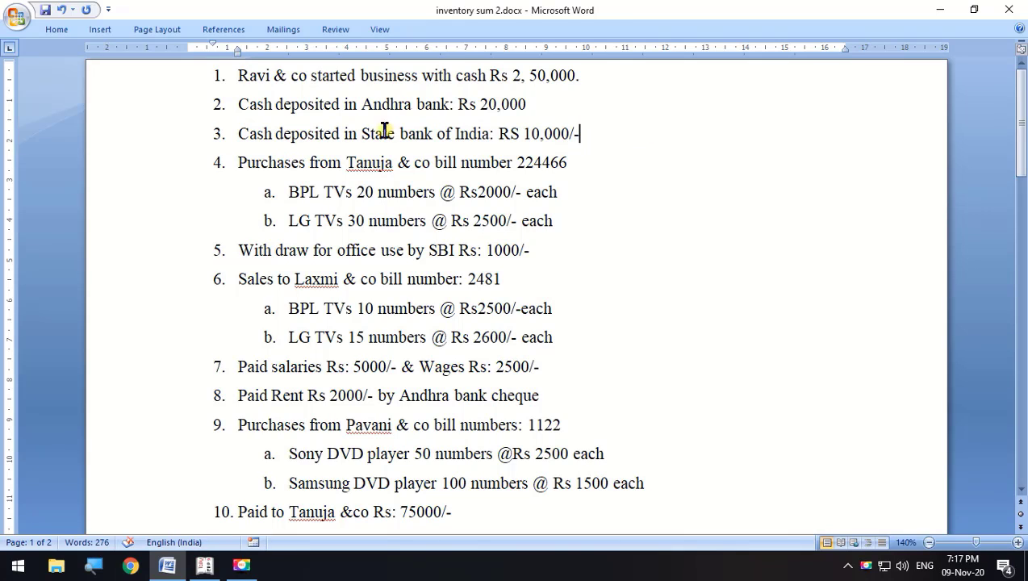
pyautogui.moveTo(360, 132); pyautogui.dragTo(517, 132)
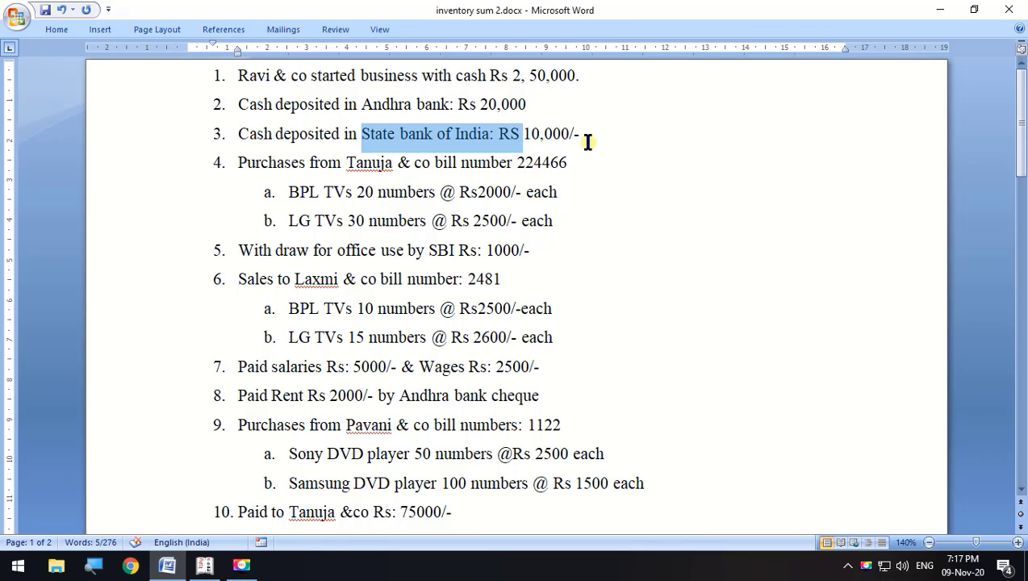
pyautogui.moveTo(595, 135); pyautogui.dragTo(259, 138)
pyautogui.hotkey('alt', 'Tab')
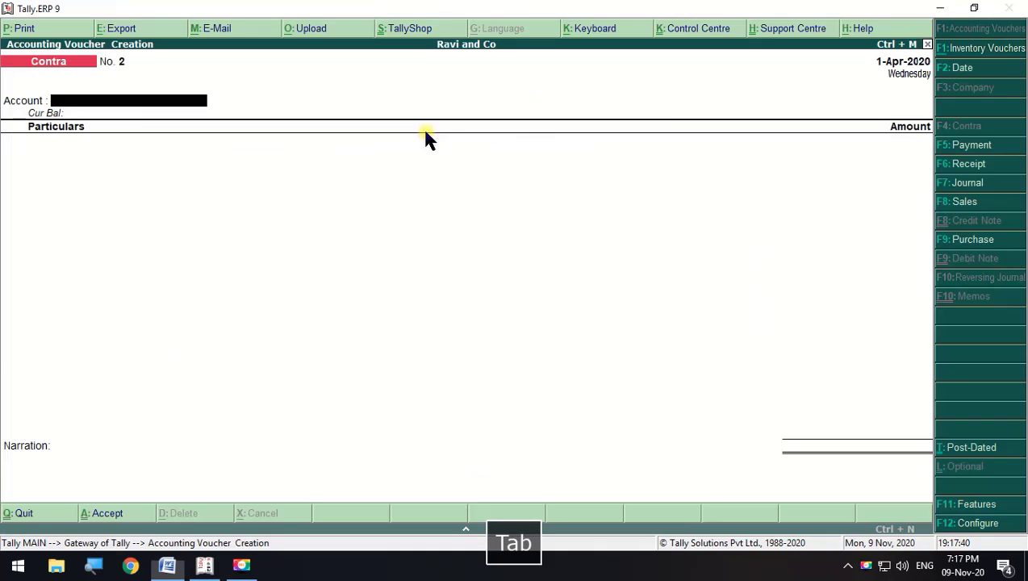
# Create the ledger Sbi under Bank Accounts from the contra voucher's account field and save it with the default details
pyautogui.press('space')
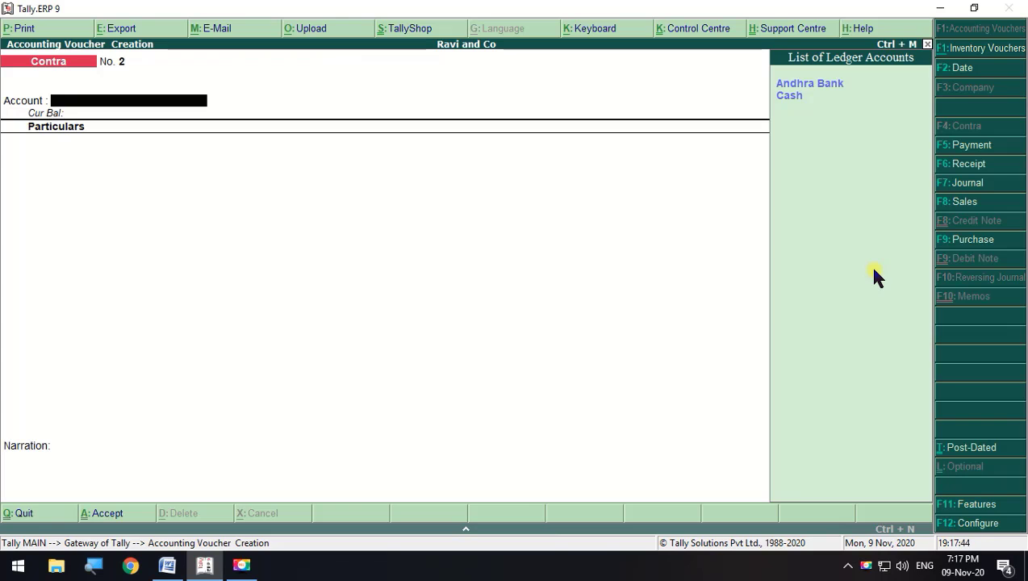
pyautogui.hotkey('alt', 'c')
pyautogui.write('S')
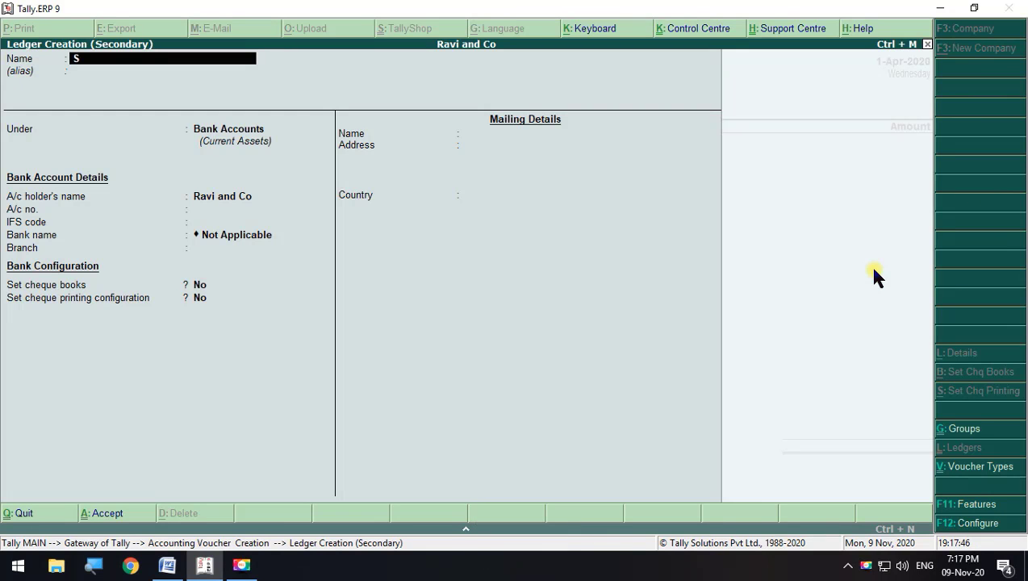
pyautogui.write('bi')
pyautogui.press('Return')
pyautogui.press('Return')
pyautogui.press('Return')
pyautogui.press('Return')
pyautogui.press('Return')
pyautogui.press('Return')
pyautogui.press('Return')
pyautogui.press('Return')
pyautogui.press('Return')
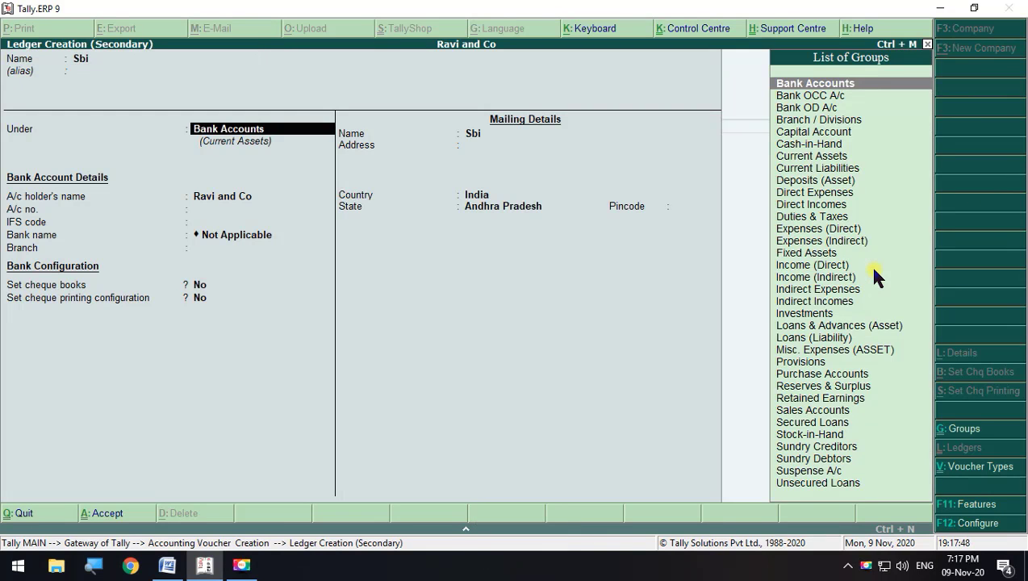
pyautogui.press('Return')
pyautogui.press('Return')
pyautogui.press('Return')
pyautogui.press('Return')
pyautogui.press('Return')
pyautogui.press('Return')
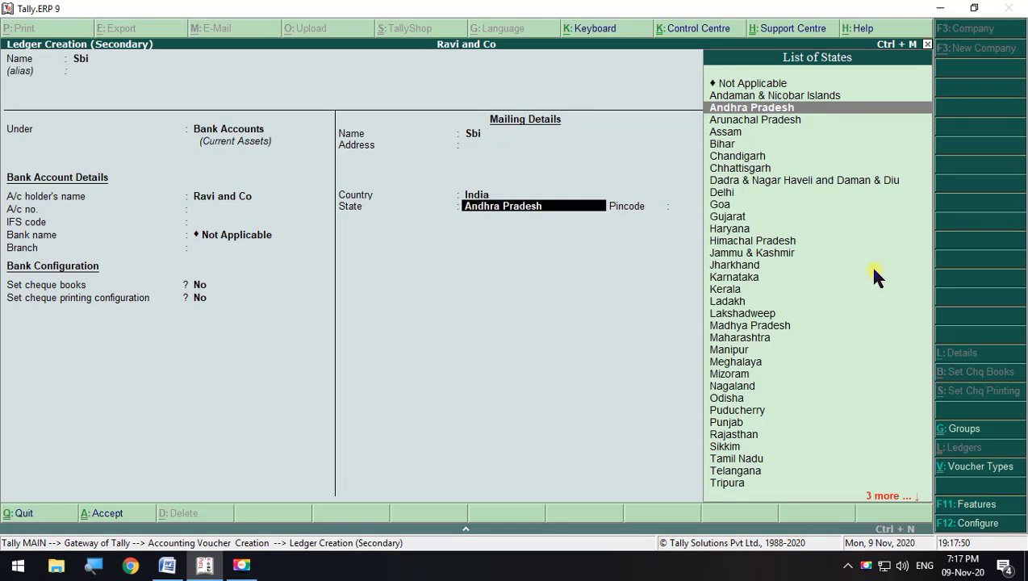
pyautogui.press('Return')
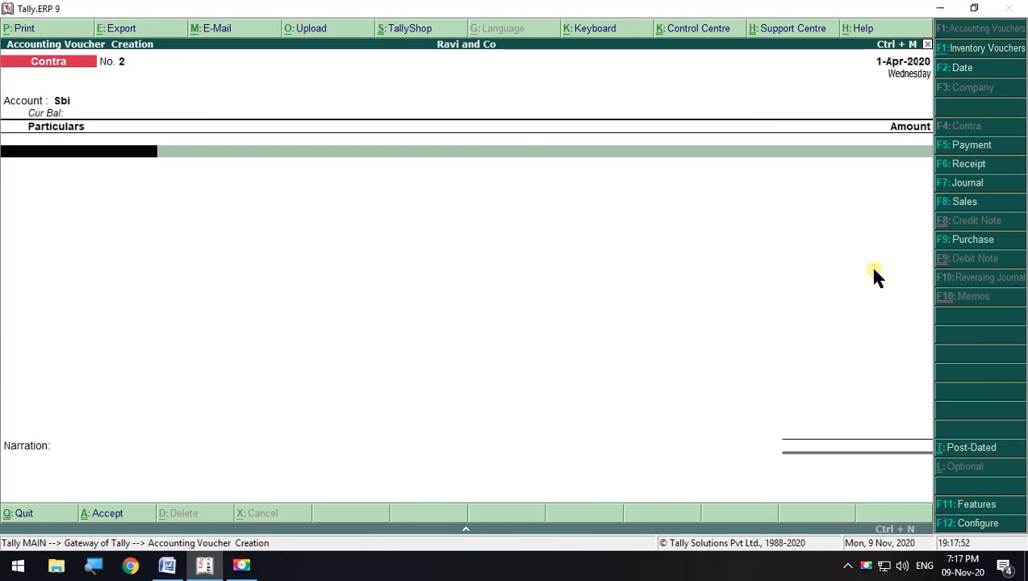
# Choose Cash on the Sbi contra voucher's particulars line, checking entry 3 in Word, and enter 10000 as its amount
pyautogui.press('space')
pyautogui.press('Down')
pyautogui.press('Down')
pyautogui.press('Down')
pyautogui.press('Down')
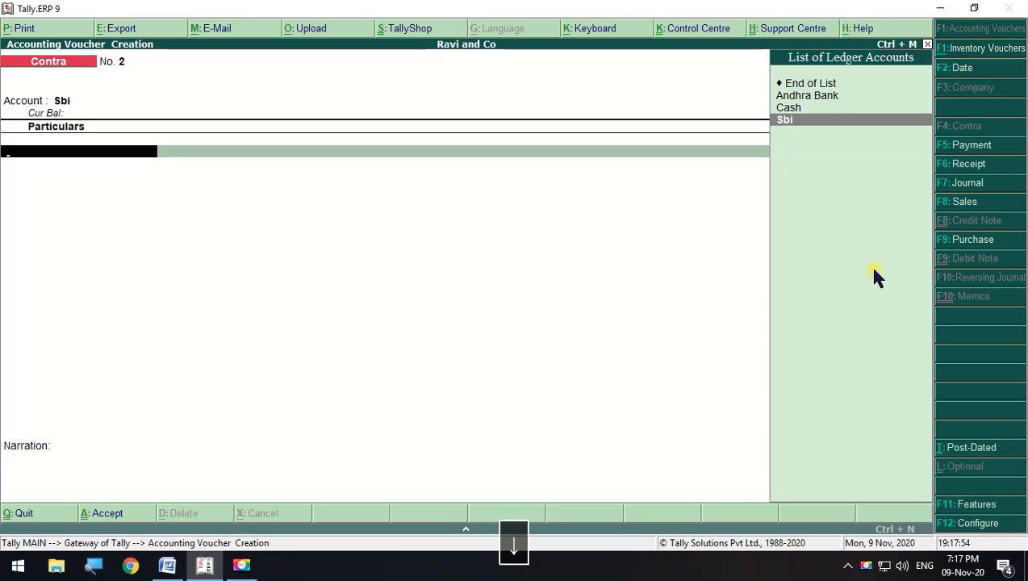
pyautogui.press('Up')
pyautogui.hotkey('alt', 'Tab')
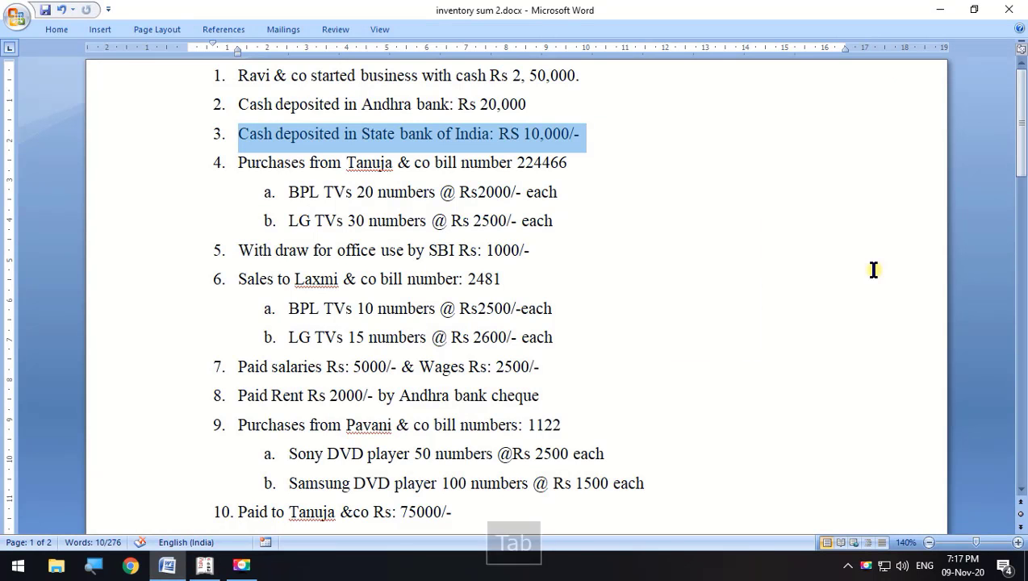
pyautogui.hotkey('alt', 'Tab')
pyautogui.press('Return')
pyautogui.write('10000')
pyautogui.press('Return')
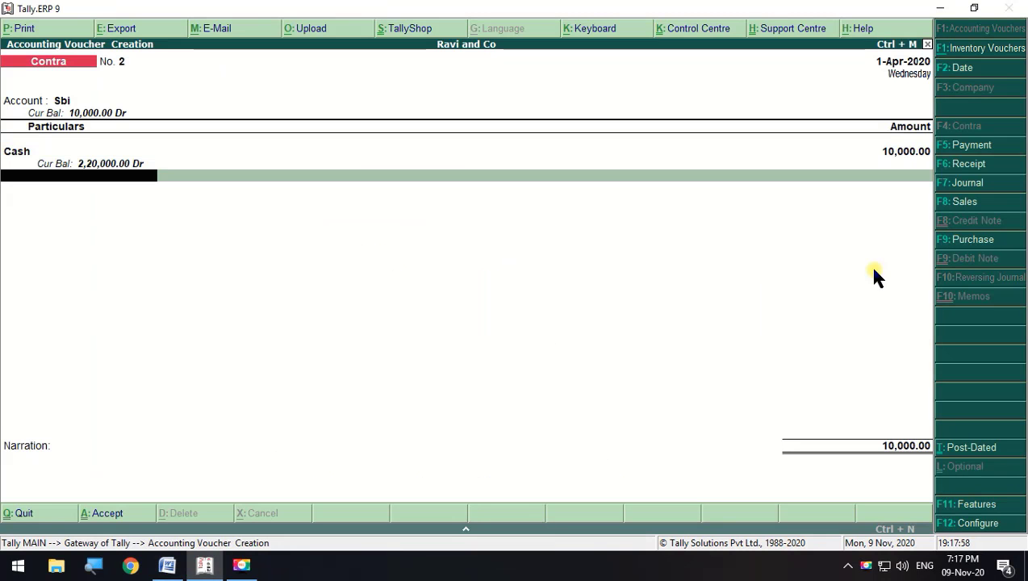
# Accept the Sbi bank allocation with blank cash denominations and save the contra voucher without a narration
pyautogui.press('Return')
pyautogui.press('Return')
pyautogui.press('Return')
pyautogui.press('Return')
pyautogui.press('Return')
pyautogui.press('Return')
pyautogui.press('Return')
pyautogui.press('Return')
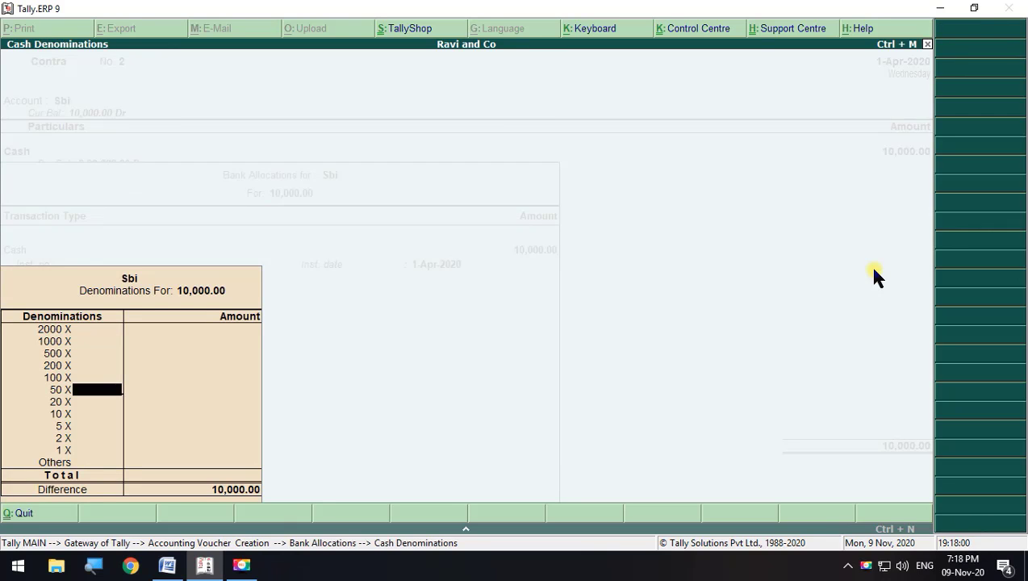
pyautogui.press('Return')
pyautogui.press('Return')
pyautogui.press('Return')
pyautogui.press('Return')
pyautogui.press('Return')
pyautogui.press('Return')
pyautogui.press('Return')
pyautogui.press('Return')
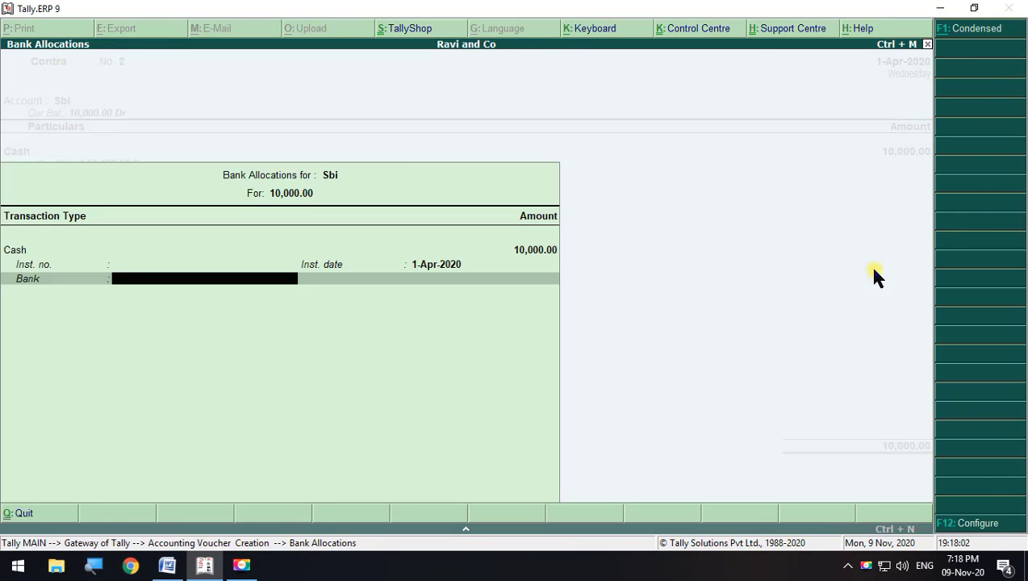
pyautogui.press('Return')
pyautogui.press('Return')
pyautogui.press('Return')
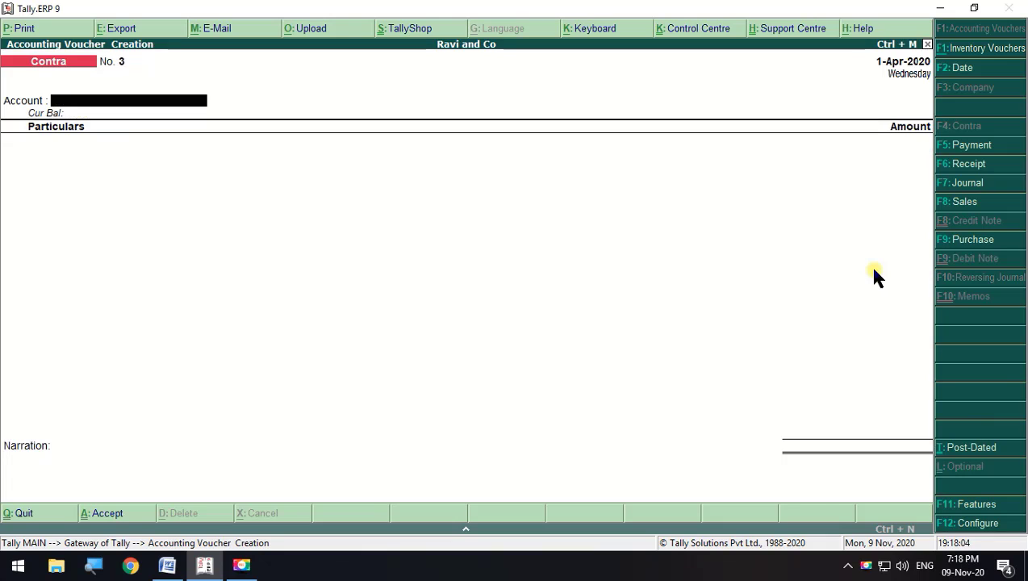
# Highlight entry 4 about the purchases from Tanuja & co in the Word document and start a purchase voucher in Tally.ERP 9
pyautogui.hotkey('alt', 'Tab')
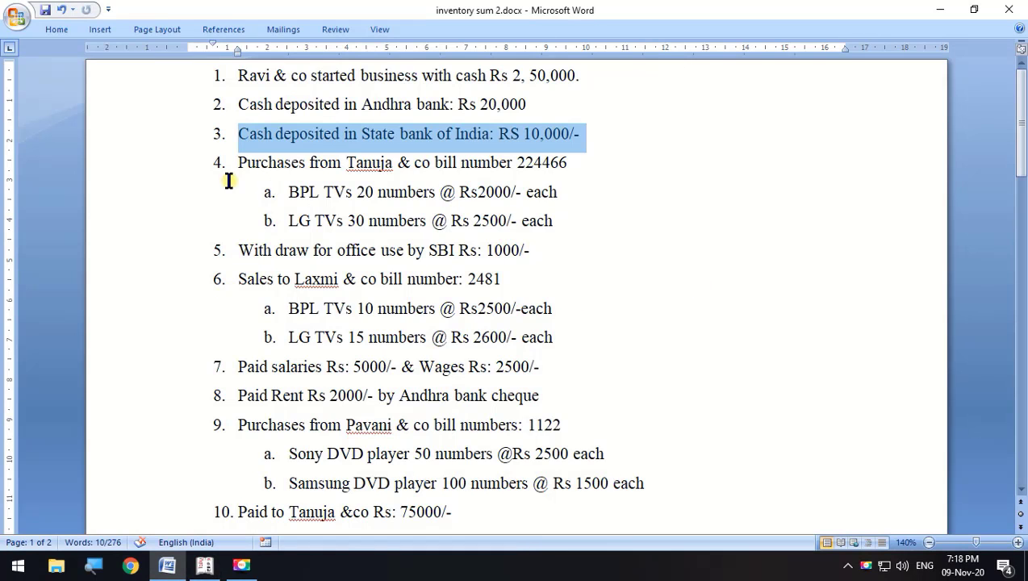
pyautogui.moveTo(238, 162); pyautogui.dragTo(560, 214)
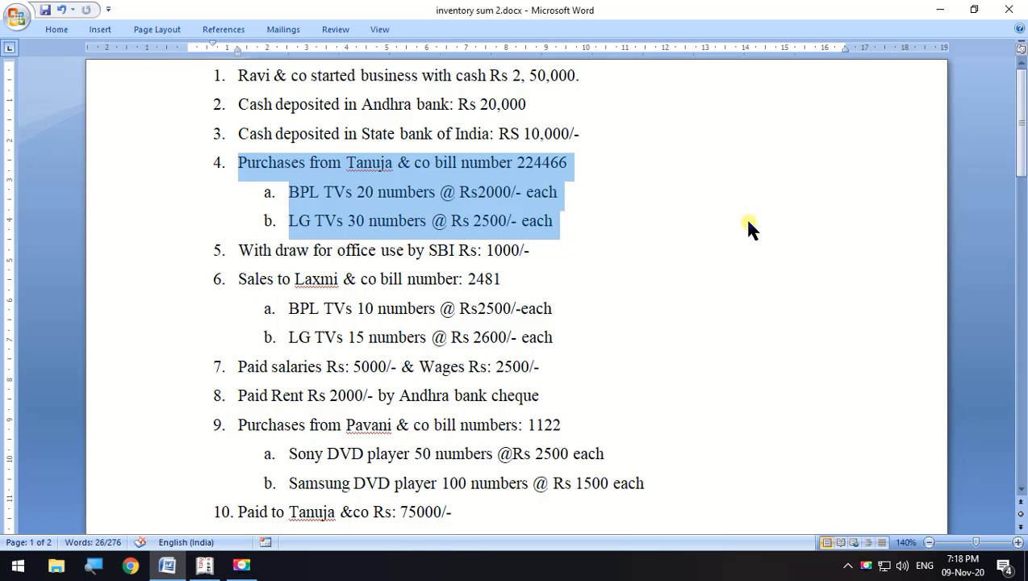
pyautogui.hotkey('alt', 'Tab')
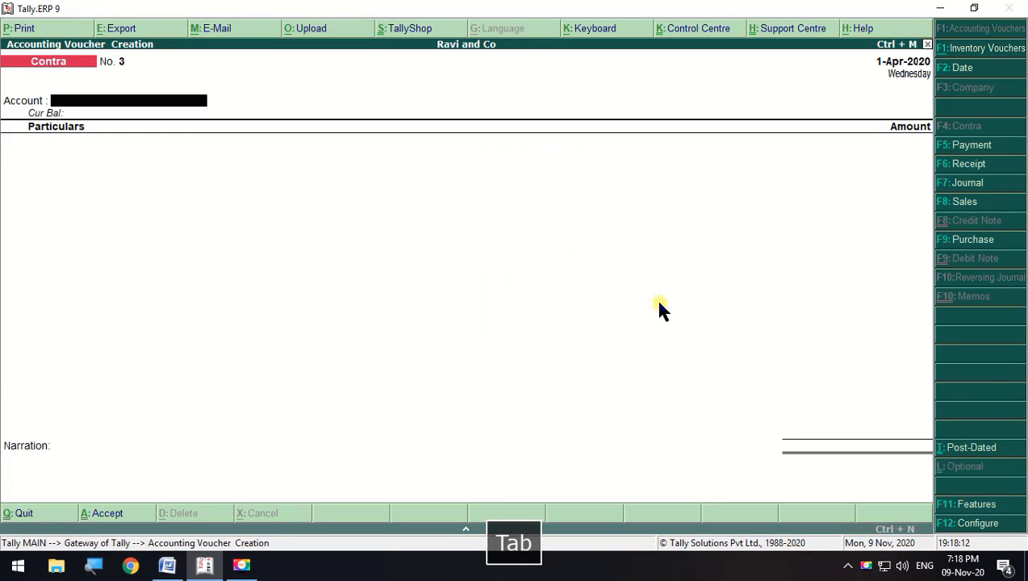
pyautogui.click(964, 242)
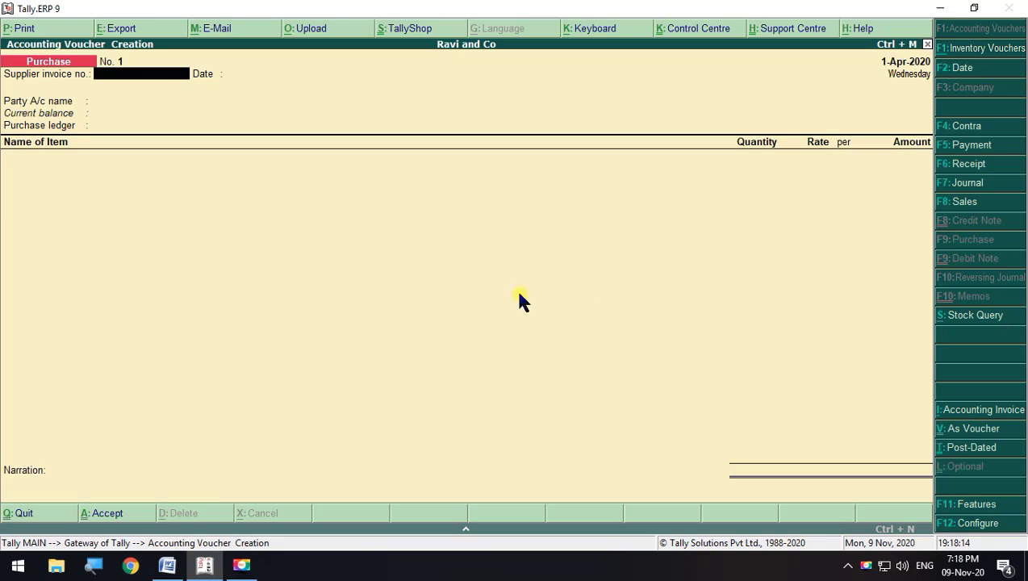
# Highlight the bill number and the full details of purchase entry 4 in the Word document, and minimize Word to return to Tally.ERP 9
pyautogui.hotkey('alt', 'Tab')
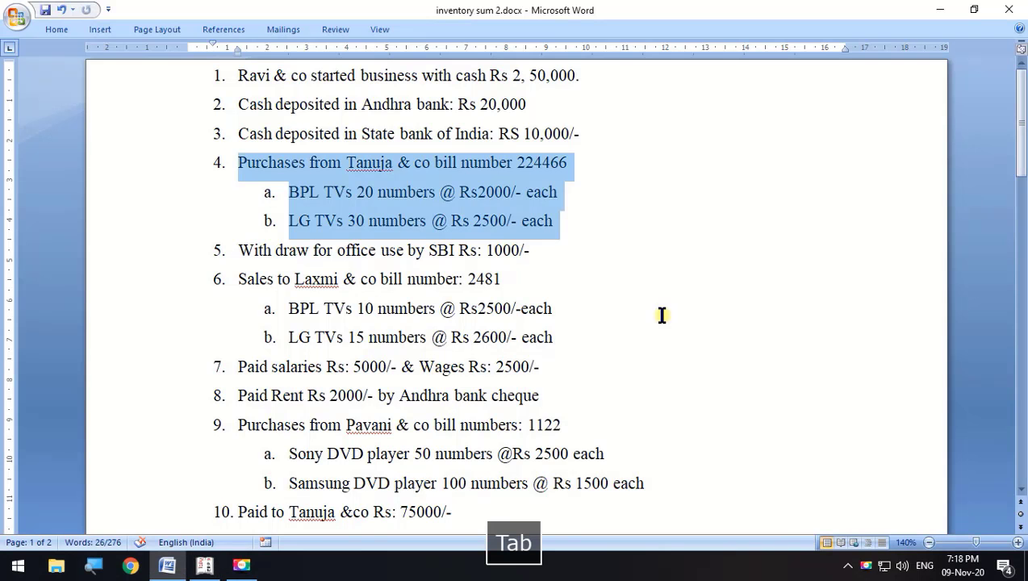
pyautogui.click(514, 162)
pyautogui.moveTo(514, 162); pyautogui.dragTo(581, 160)
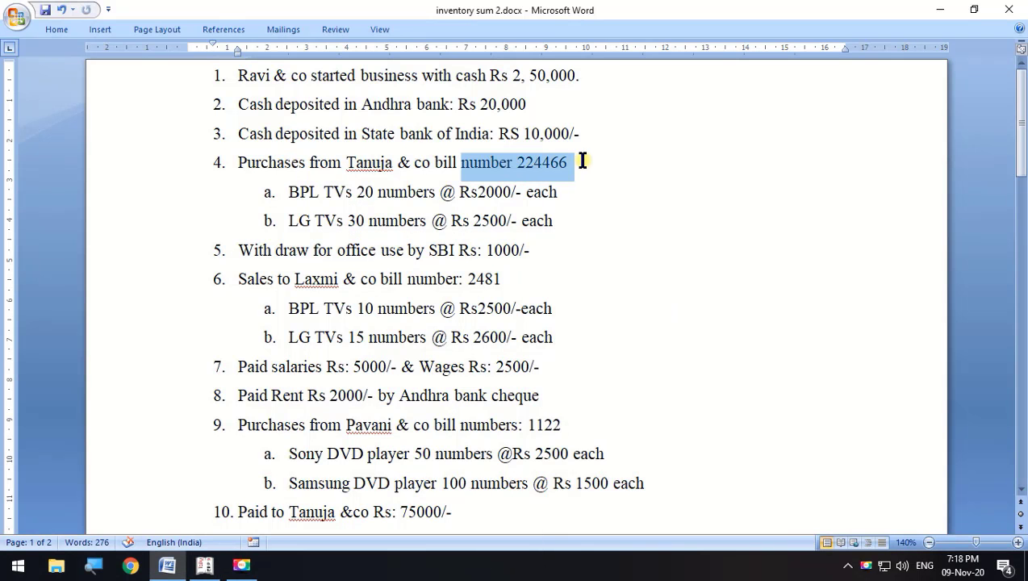
pyautogui.moveTo(574, 225); pyautogui.dragTo(230, 161)
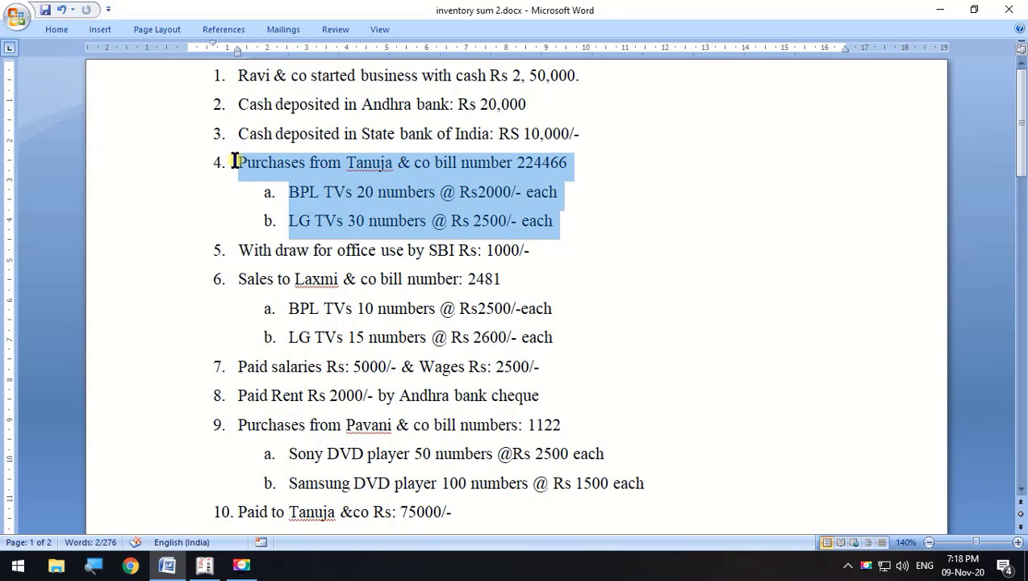
pyautogui.click(940, 9)
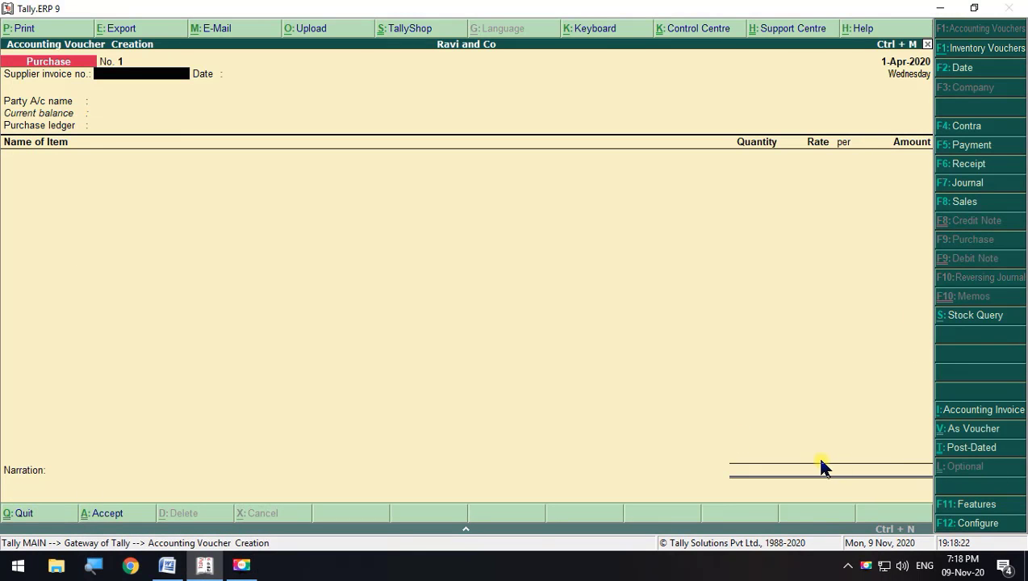
# Check the purchase invoice configuration options without changing them and set Andhra Bank as the purchase voucher's party account
pyautogui.press('F12')
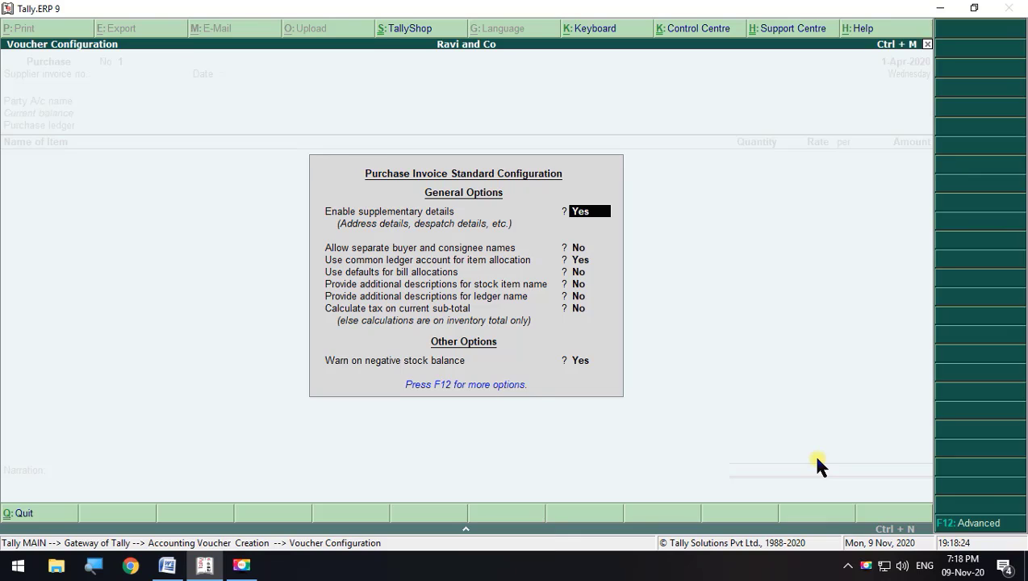
pyautogui.press('Escape')
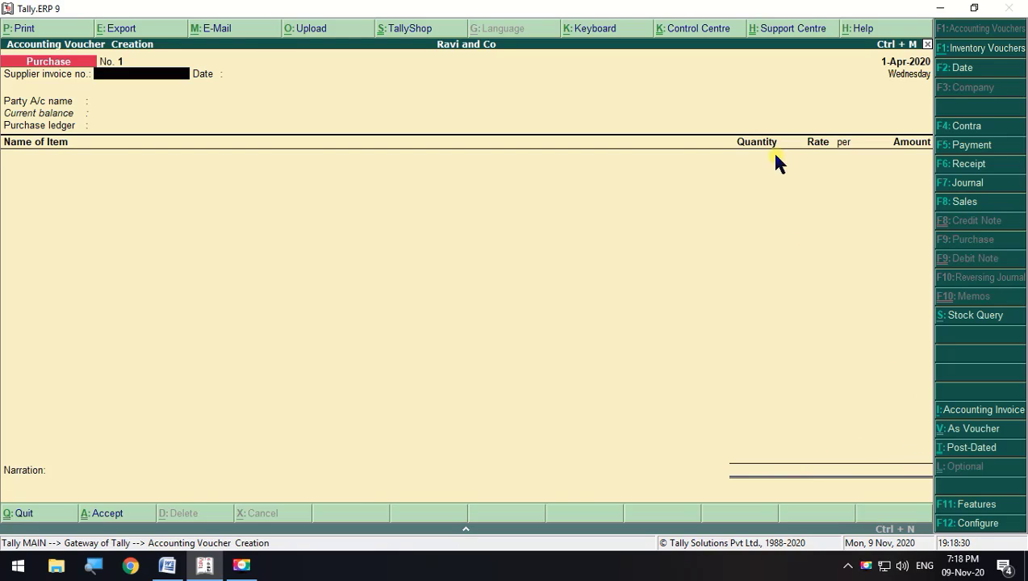
pyautogui.click(868, 155)
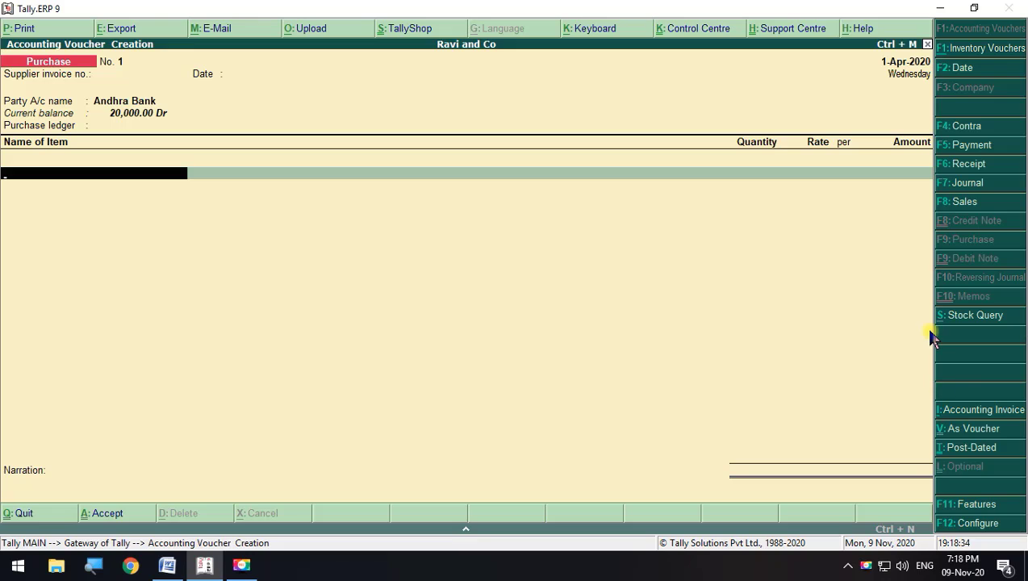
# Switch the purchase voucher to accounting invoice mode, back to item invoice mode, and finally to voucher mode
pyautogui.click(981, 410)
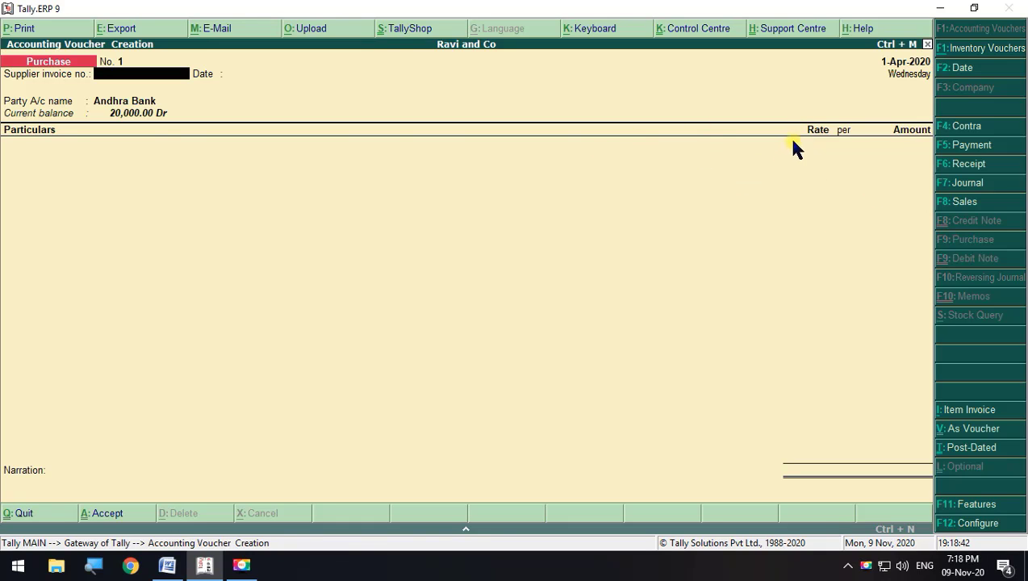
pyautogui.hotkey('alt', 'i')
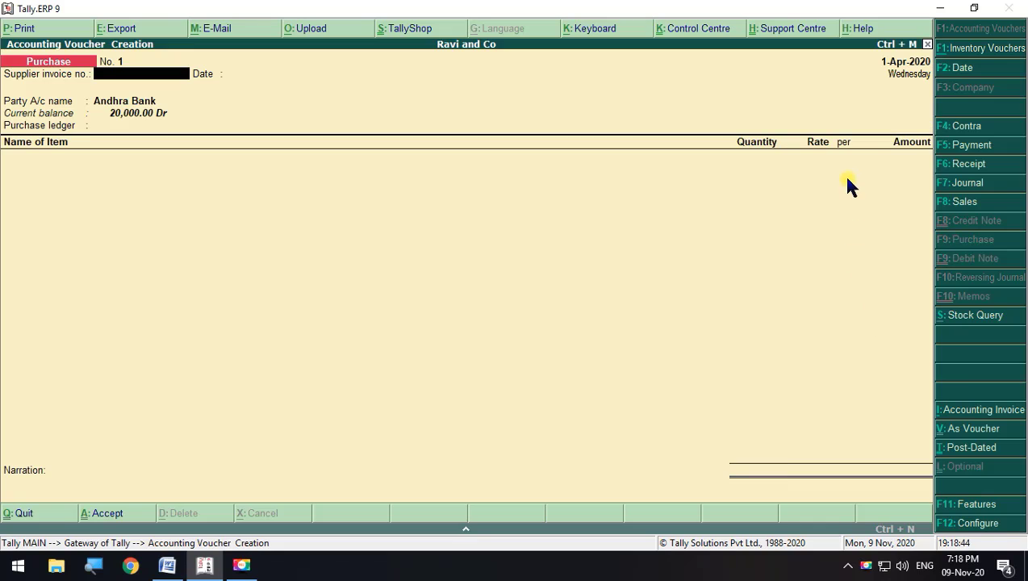
pyautogui.click(955, 430)
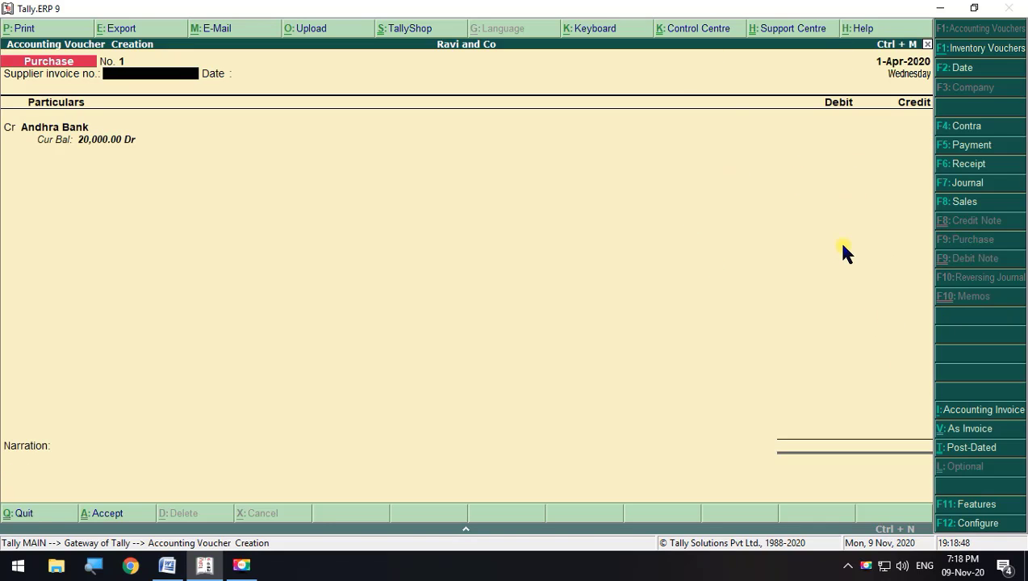
# Switch the purchase voucher to item invoice mode and examine the default bill allocation option in its configuration
pyautogui.click(966, 429)
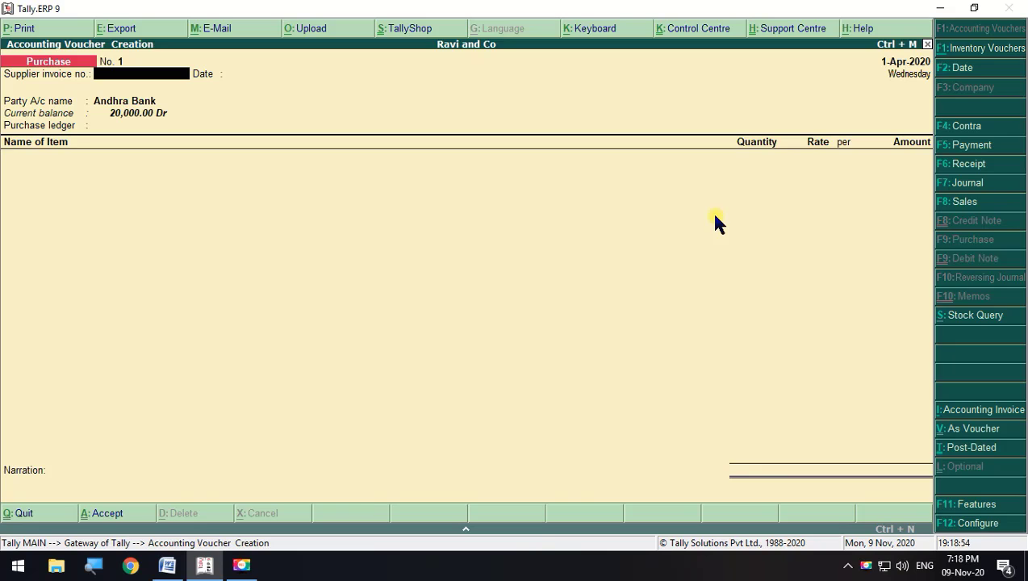
pyautogui.press('F12')
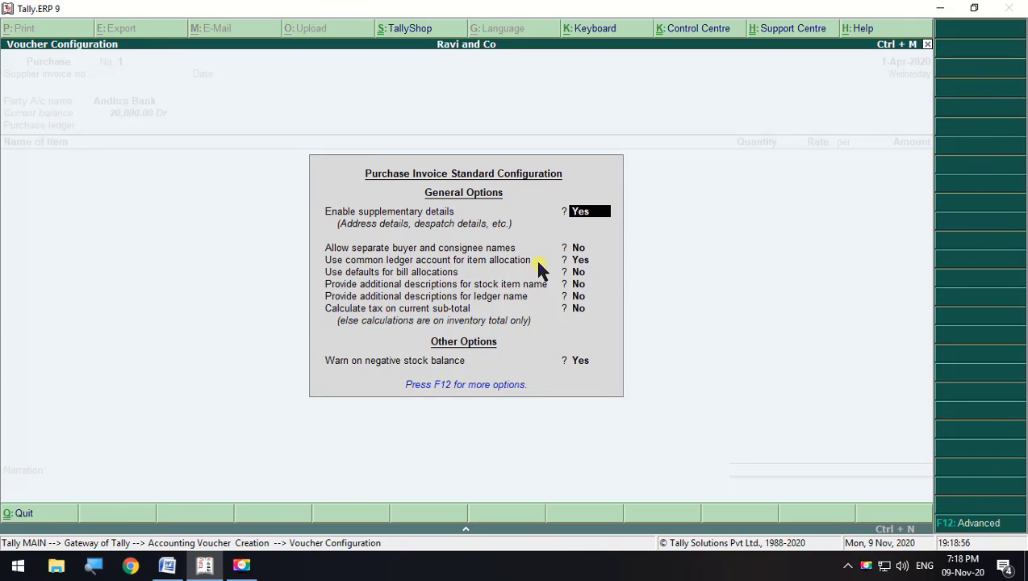
pyautogui.click(569, 273)
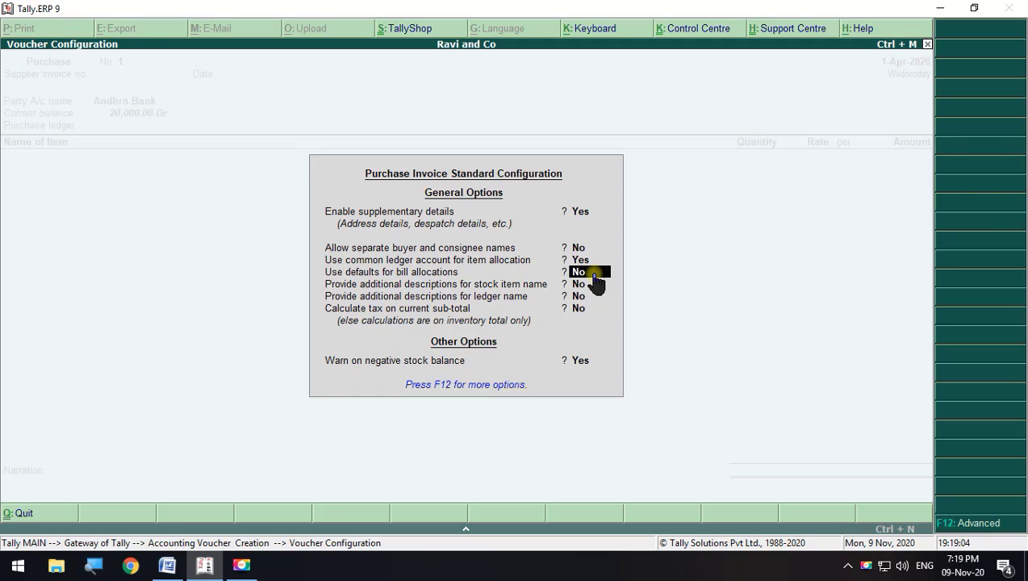
# Highlight the bill number and the heading line of entry 4 in the Word document, and minimize Word to return to Tally.ERP 9
pyautogui.click(172, 571)
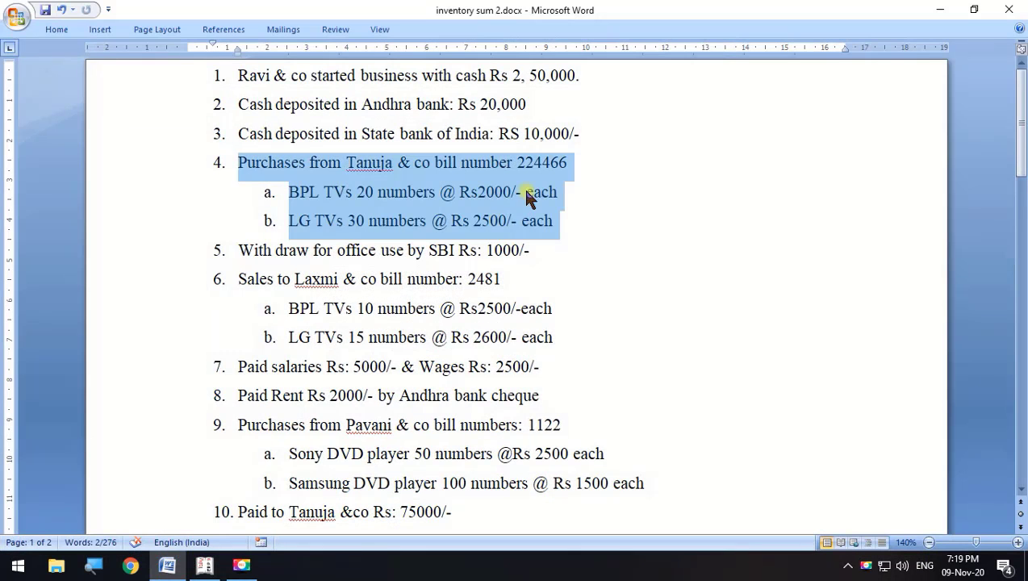
pyautogui.moveTo(505, 166); pyautogui.dragTo(560, 161)
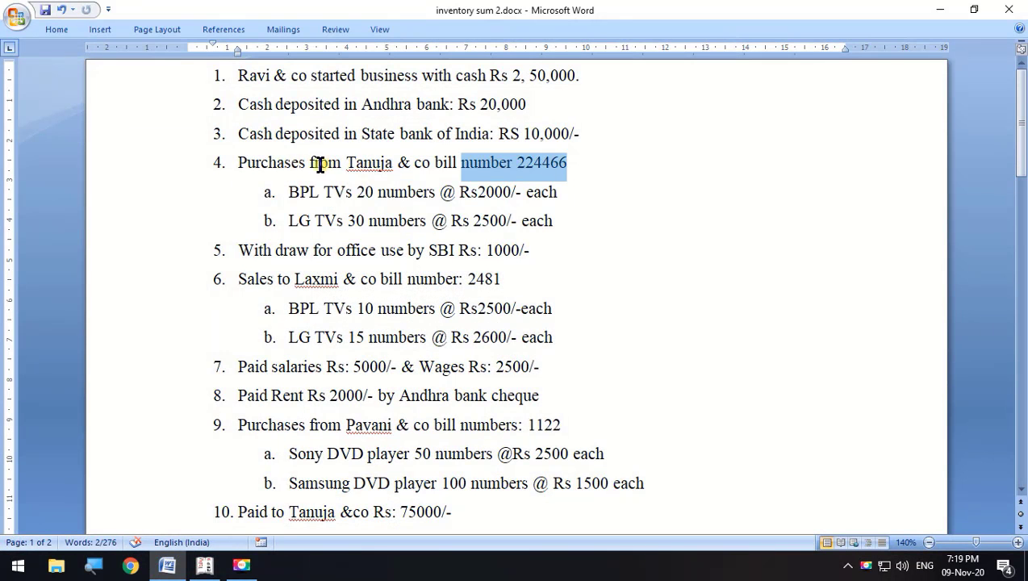
pyautogui.moveTo(239, 162); pyautogui.dragTo(581, 155)
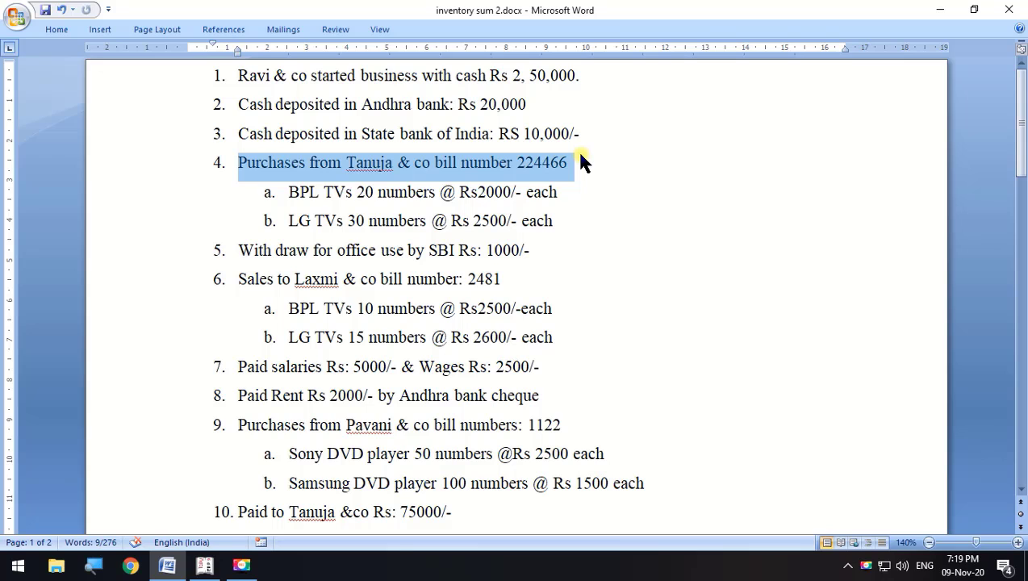
pyautogui.click(940, 10)
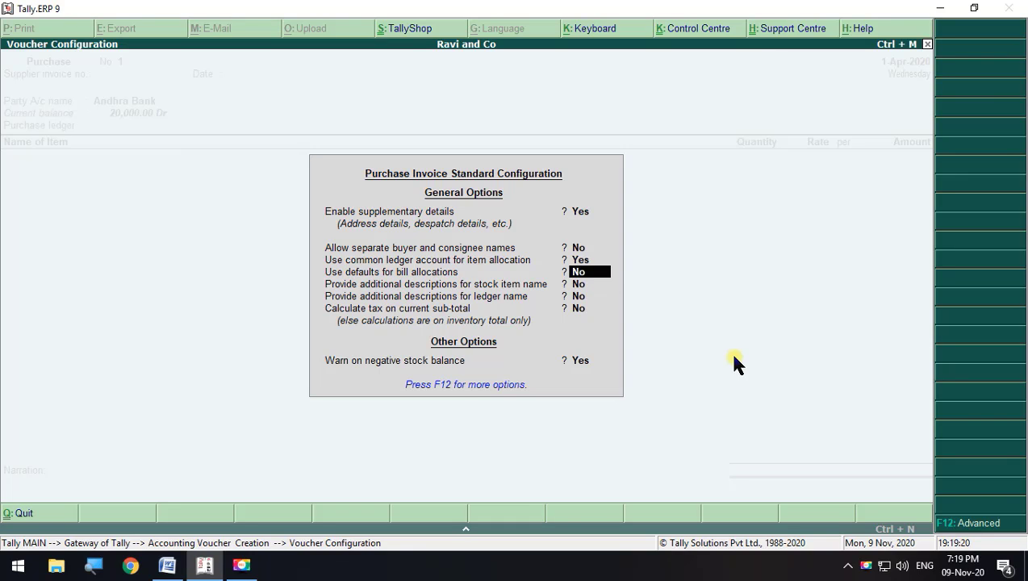
# Accept the purchase invoice configuration unchanged and leave the supplier invoice number and date blank
pyautogui.press('Down')
pyautogui.press('Down')
pyautogui.press('Down')
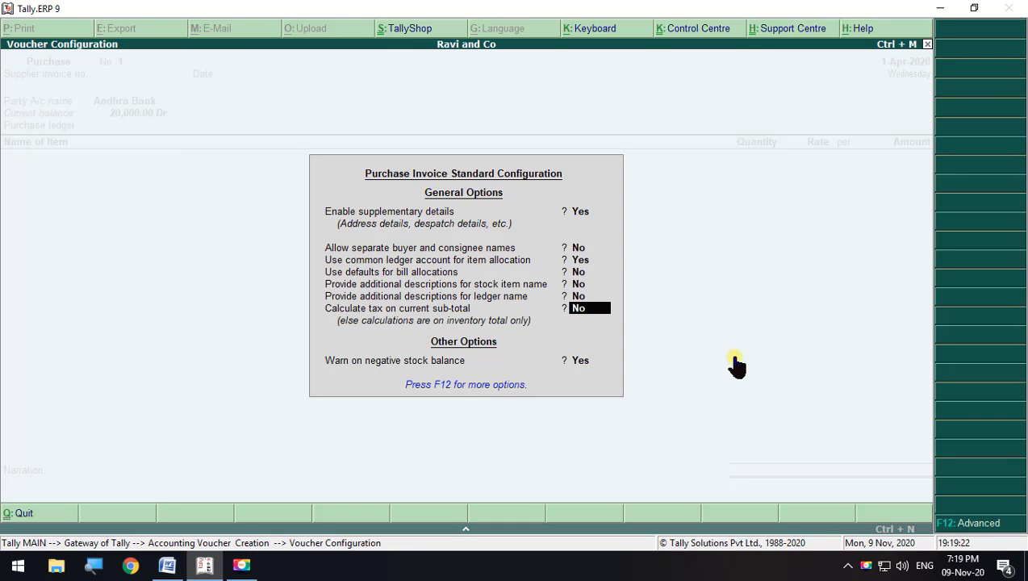
pyautogui.press('Return')
pyautogui.press('Return')
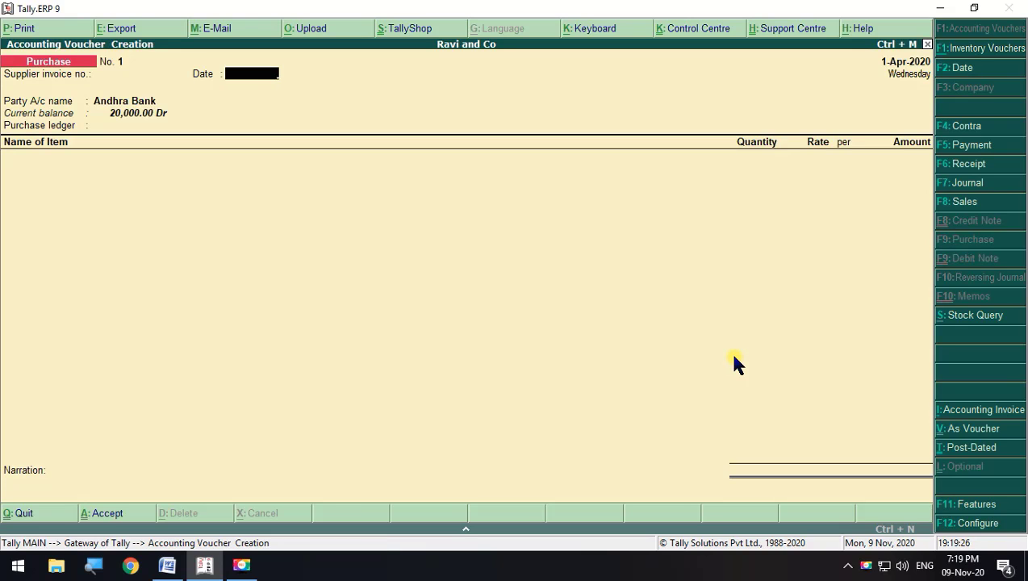
pyautogui.press('Return')
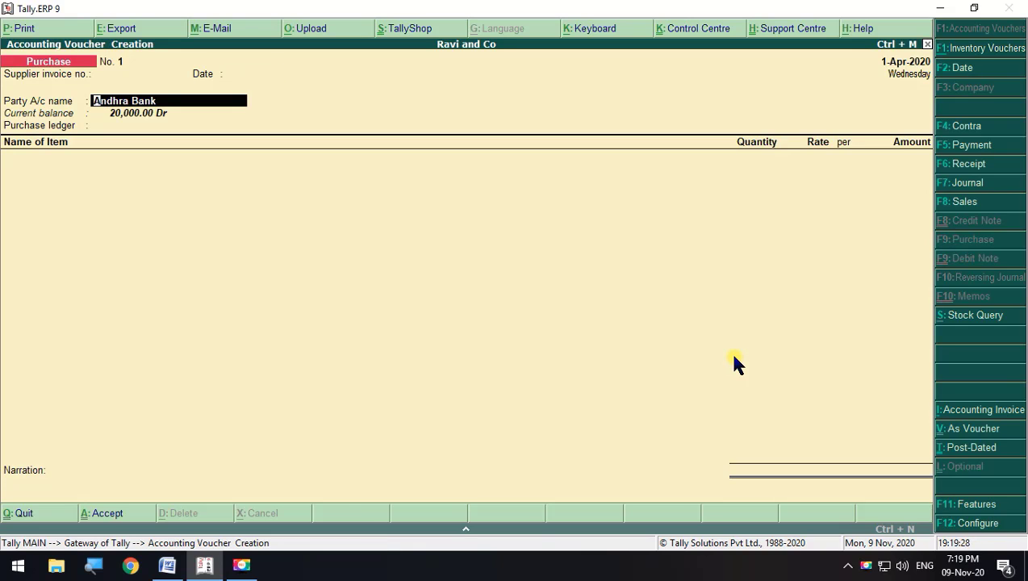
# Check the supplier name in entry 4 of the Word document by highlighting its heading line, and return to Tally.ERP 9
pyautogui.hotkey('alt', 'Tab')
pyautogui.click(240, 164)
pyautogui.moveTo(240, 164); pyautogui.dragTo(567, 170)
pyautogui.click(940, 11)
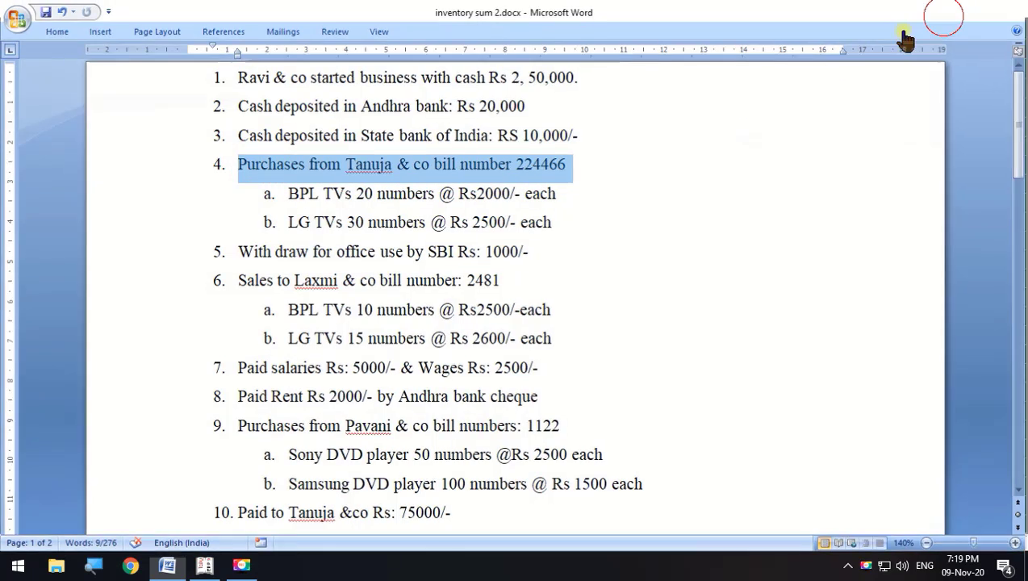
# Begin a new party ledger named Tanuja from the purchase voucher and place it under Sundry Creditors
pyautogui.press('space')
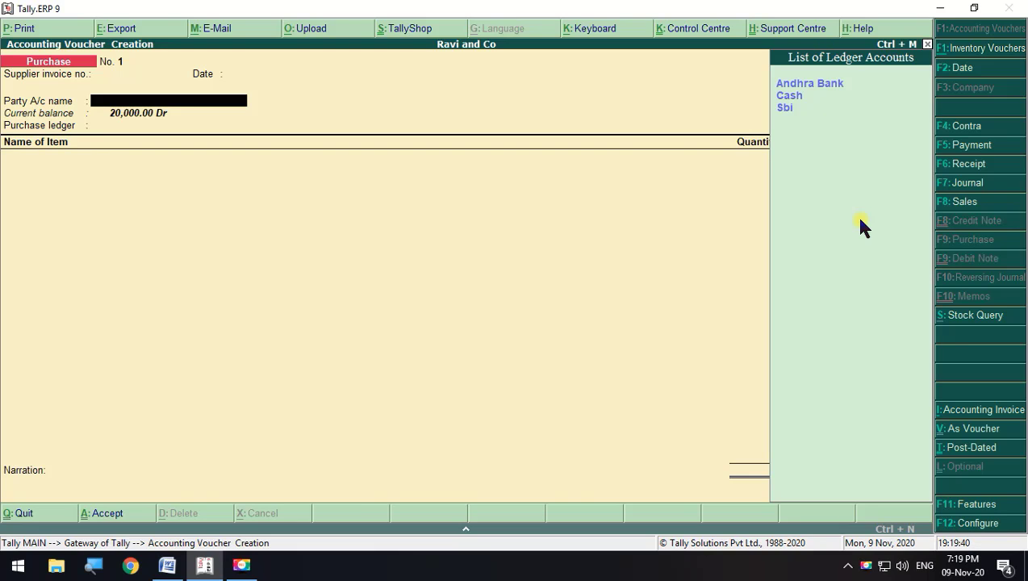
pyautogui.hotkey('alt', 'c')
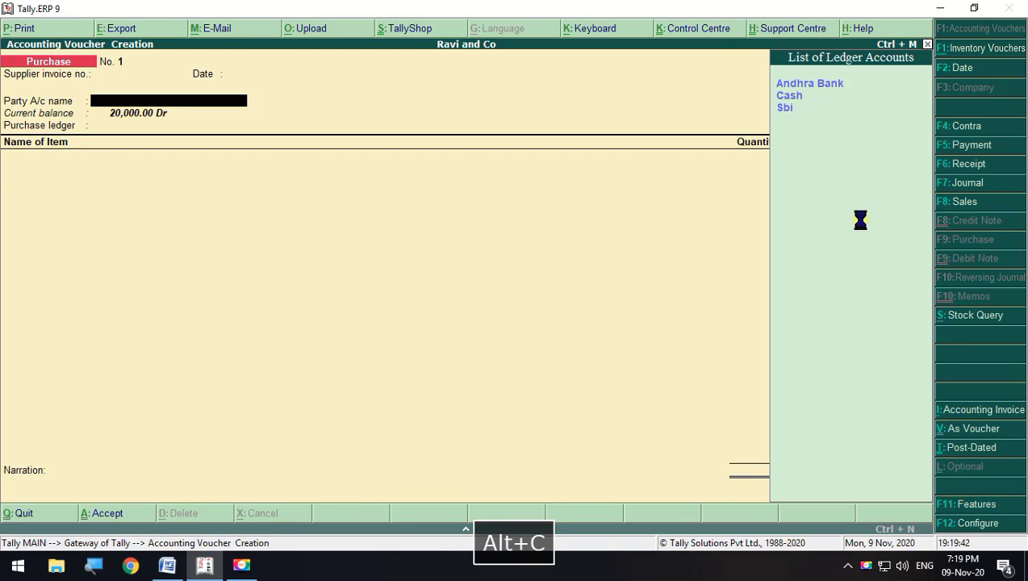
pyautogui.write('nuja')
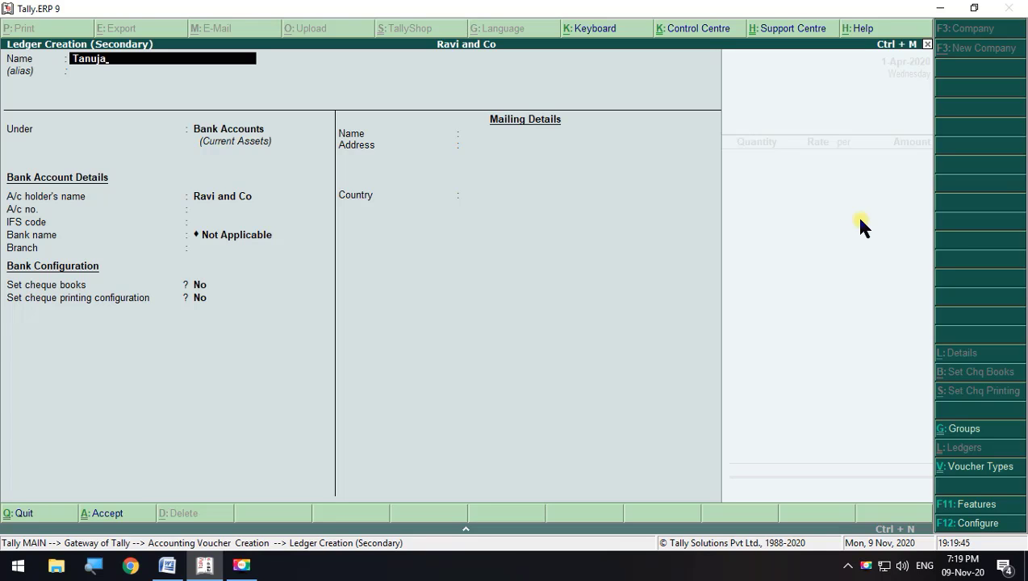
pyautogui.press('Return')
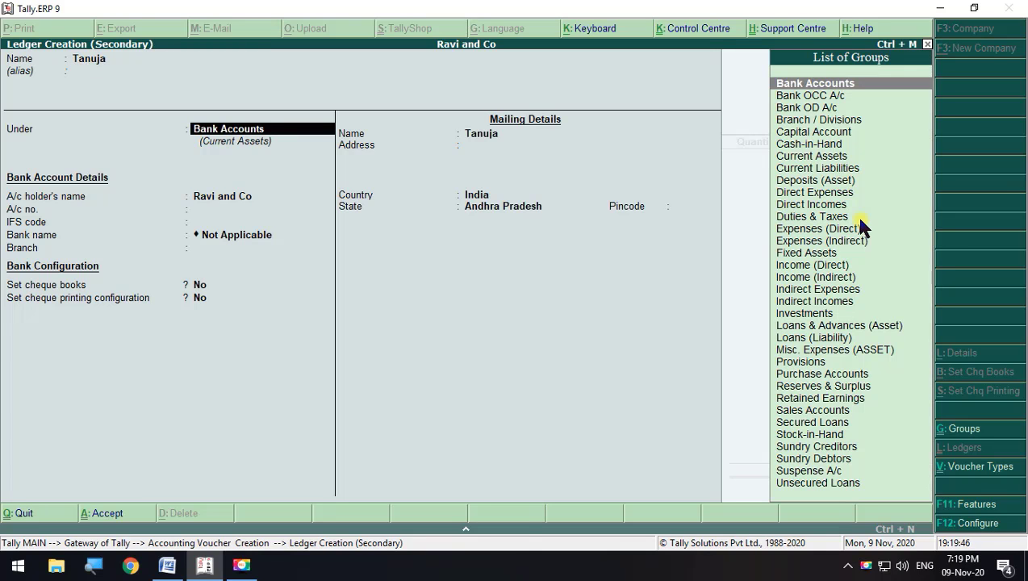
pyautogui.write('s')
pyautogui.press('Down')
pyautogui.press('Down')
pyautogui.press('Return')
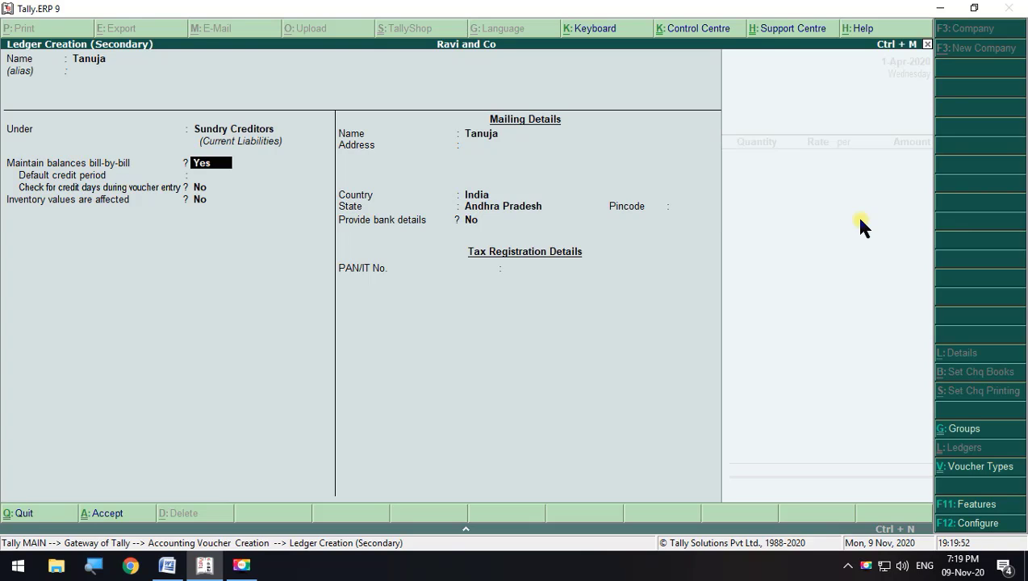
# Keep bill-by-bill balances enabled and the other defaults for the supplier ledger, and save it as the voucher's party account
pyautogui.press('Return')
pyautogui.press('Return')
pyautogui.press('Return')
pyautogui.press('Return')
pyautogui.press('Return')
pyautogui.press('Return')
pyautogui.press('Return')
pyautogui.press('Return')
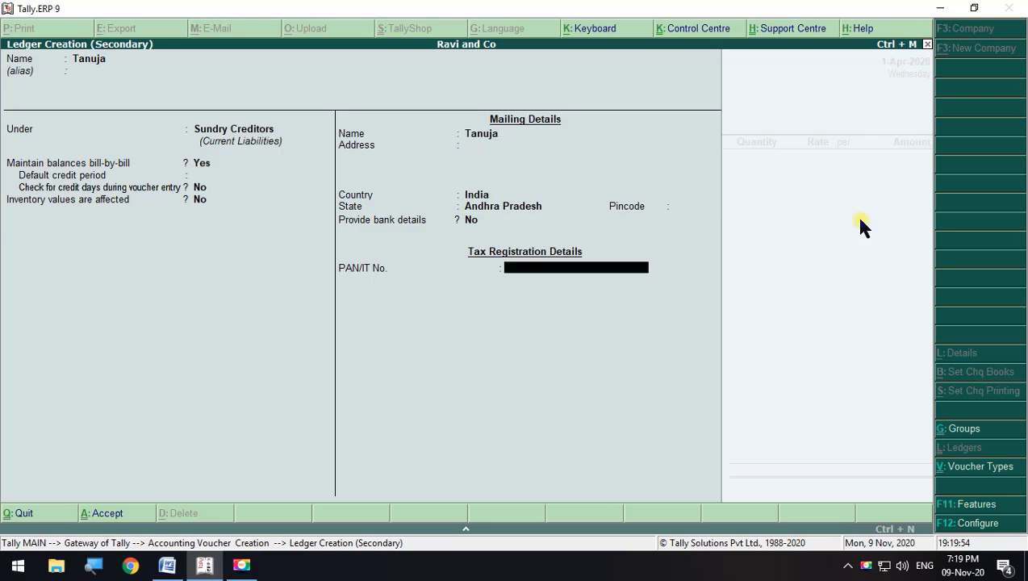
pyautogui.press('Return')
pyautogui.press('Return')
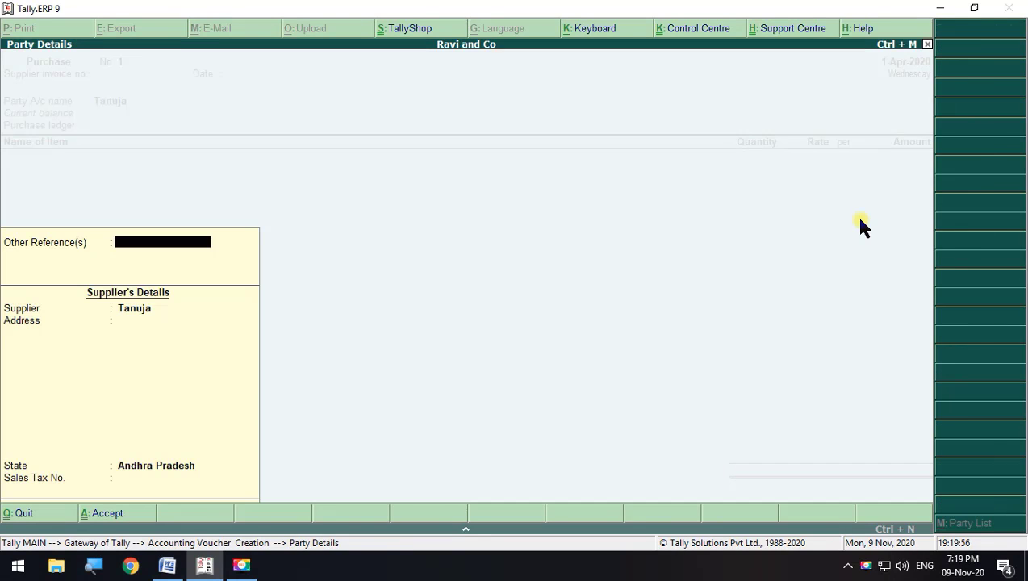
# Accept the supplier's party details with Andhra Pradesh as the state and the other fields blank
pyautogui.press('Escape')
pyautogui.press('Return')
pyautogui.press('Return')
pyautogui.press('Return')
pyautogui.press('Return')
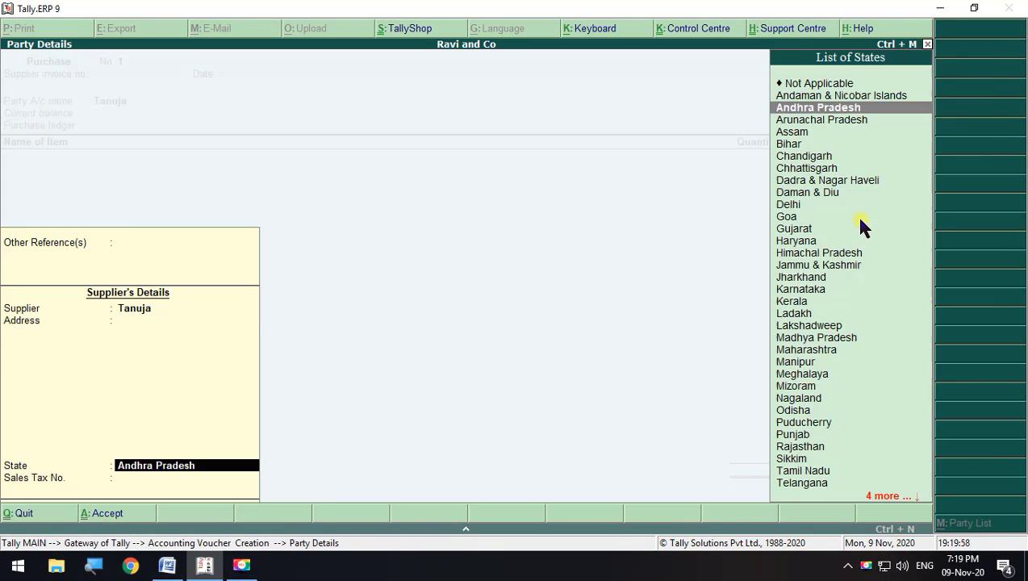
pyautogui.press('Return')
pyautogui.press('Return')
# Begin a new ledger named Purchase from the voucher's purchase ledger field and place it under Purchase Accounts
pyautogui.press('space')
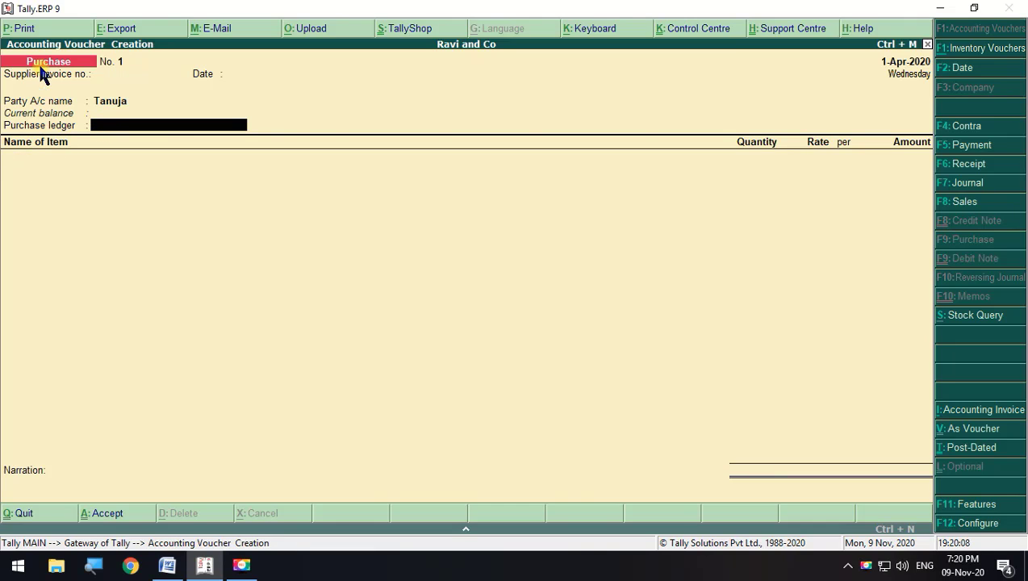
pyautogui.press('space')
pyautogui.press('space')
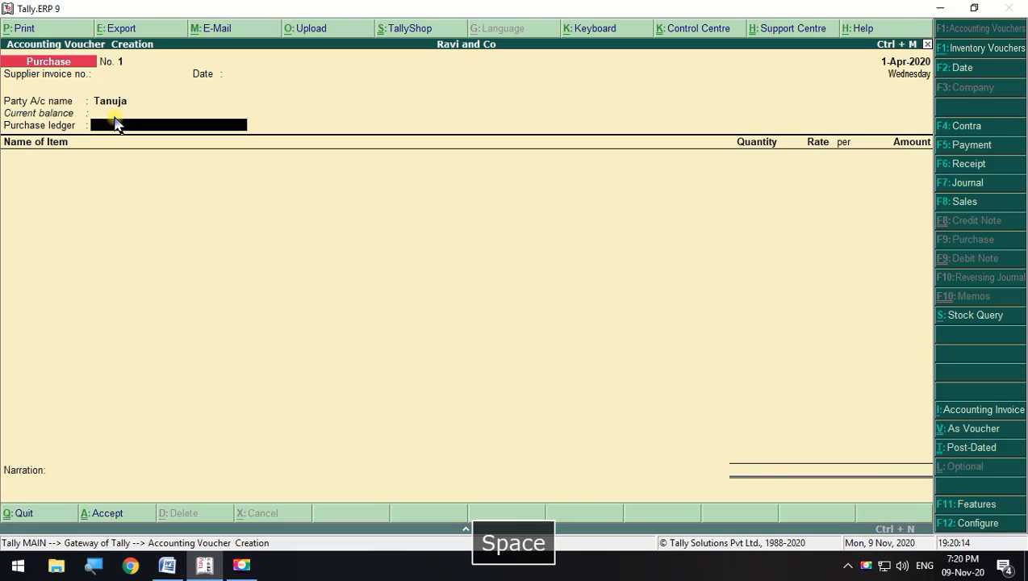
pyautogui.hotkey('alt', 'c')
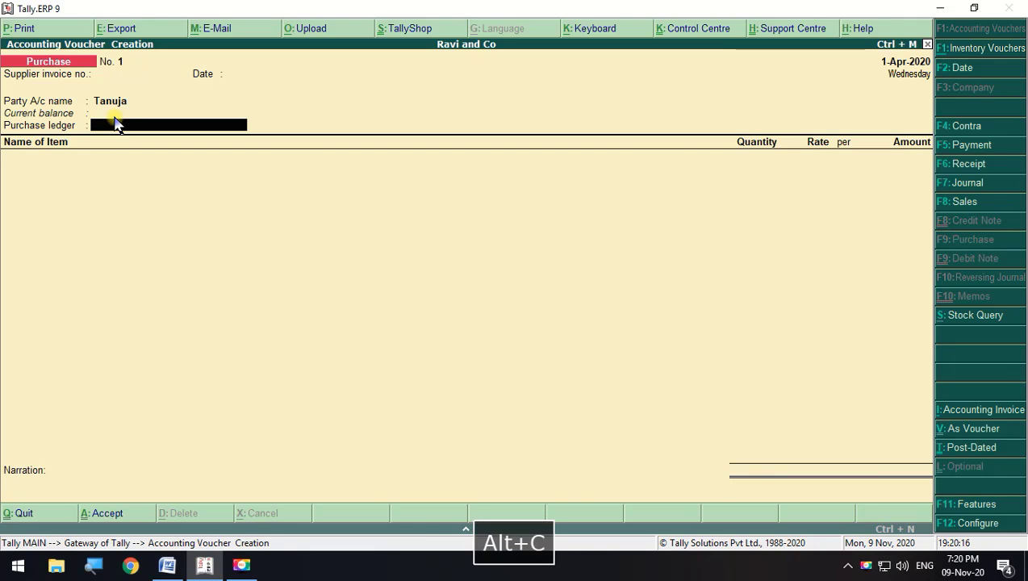
pyautogui.write('Purchase')
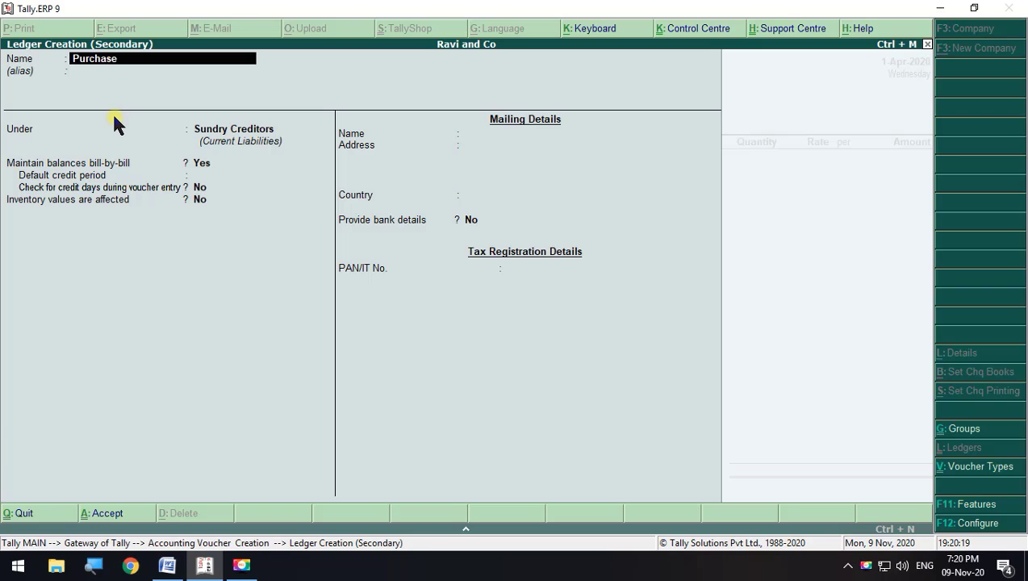
pyautogui.press('Return')
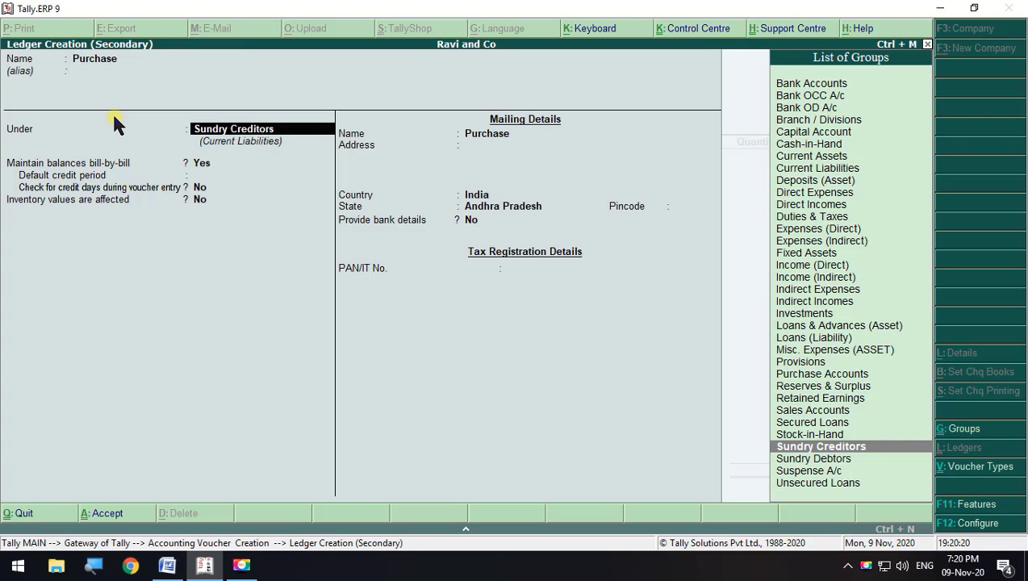
pyautogui.write('Pu')
pyautogui.press('Return')
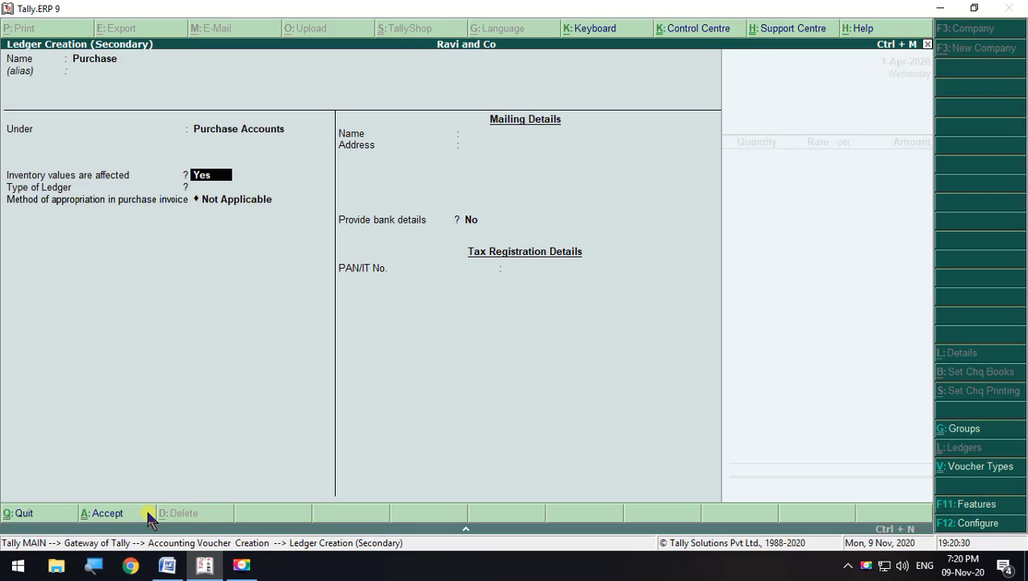
# Keep inventory values affected and the ledger type Not Applicable, save the Purchase ledger, and use it as the voucher's purchase ledger
pyautogui.press('Return')
pyautogui.press('Return')
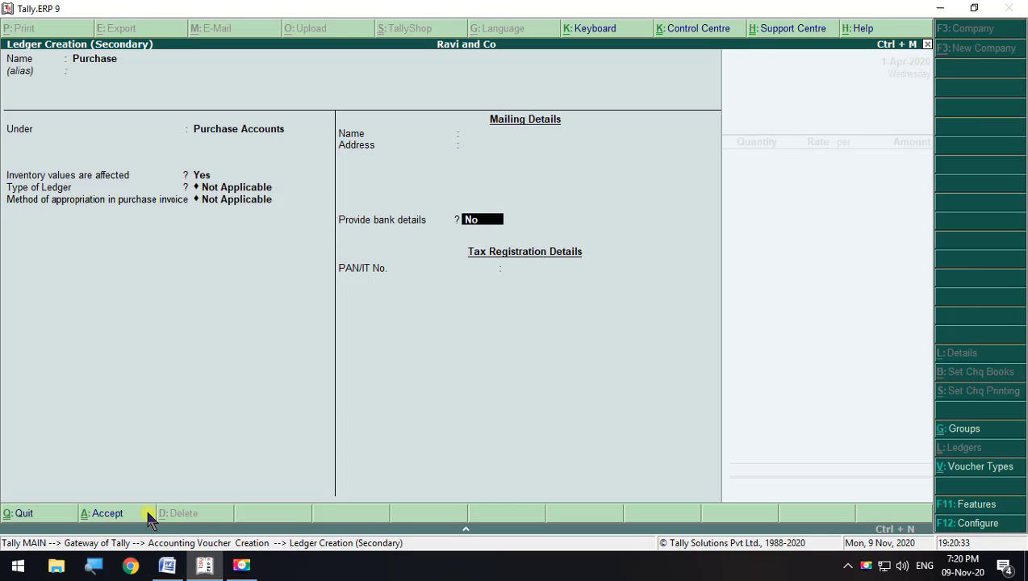
pyautogui.press('Return')
pyautogui.press('Return')
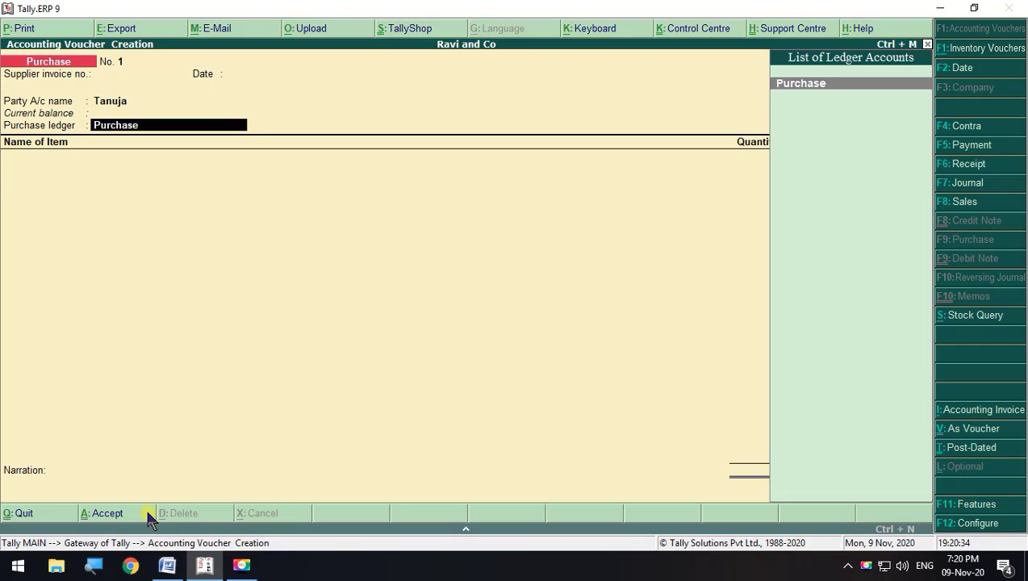
pyautogui.press('Return')
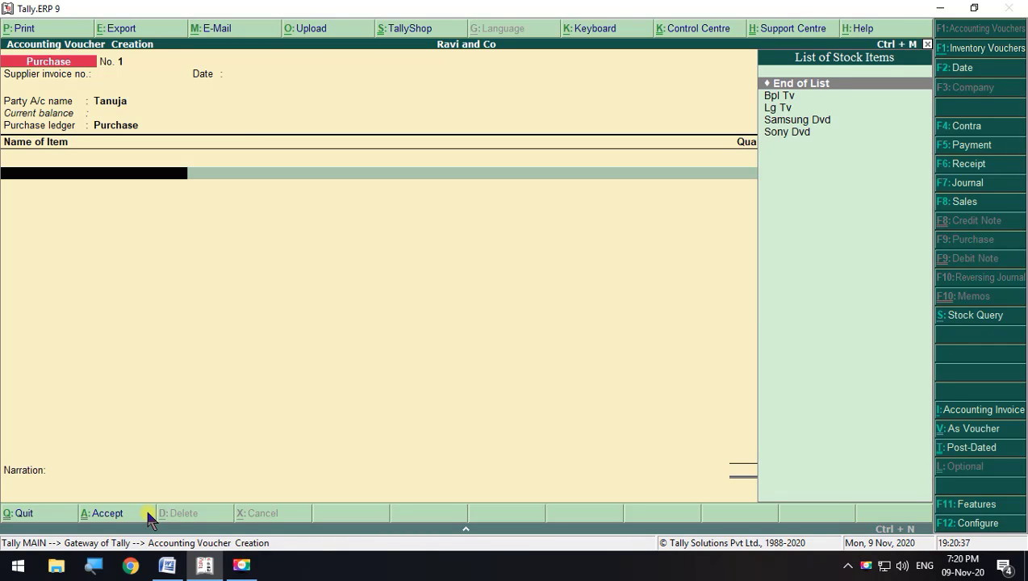
# Highlight the BPL and LG TV lines of purchase entry 4 in the Word document and return to the voucher's stock item list
pyautogui.press('BackSpace')
pyautogui.press('space')
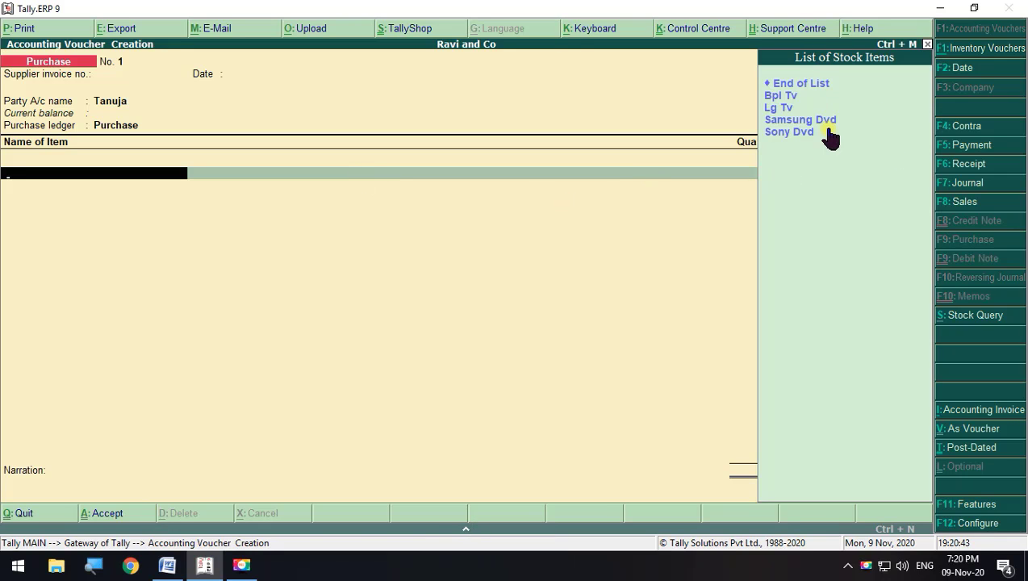
pyautogui.click(167, 565)
pyautogui.click(417, 190)
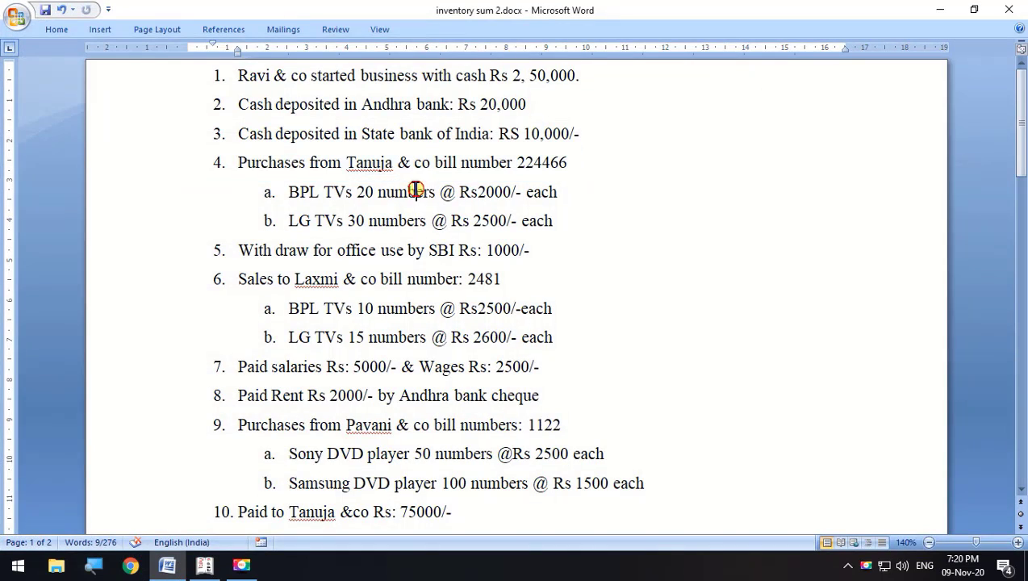
pyautogui.moveTo(289, 191); pyautogui.dragTo(404, 226)
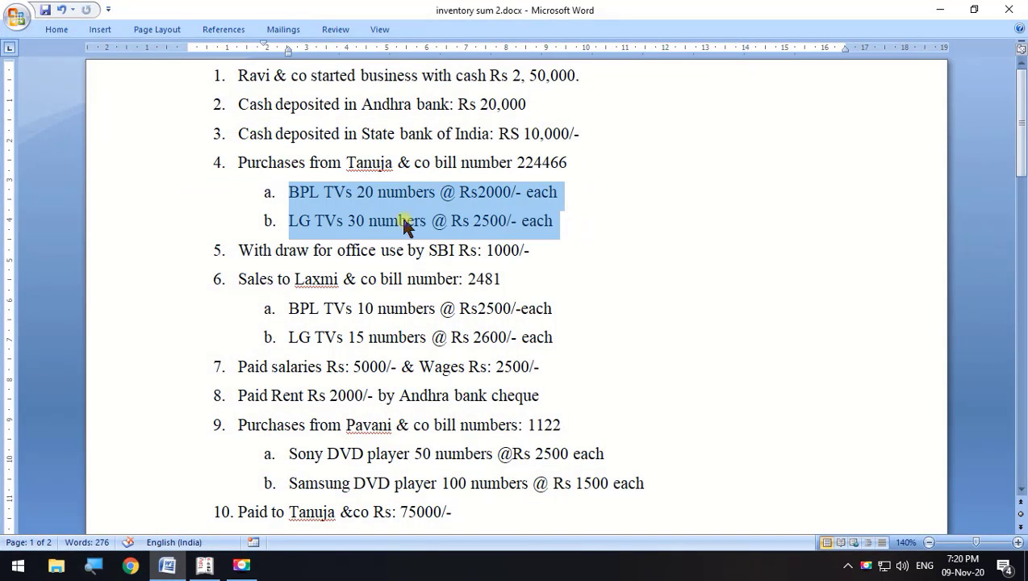
pyautogui.click(943, 11)
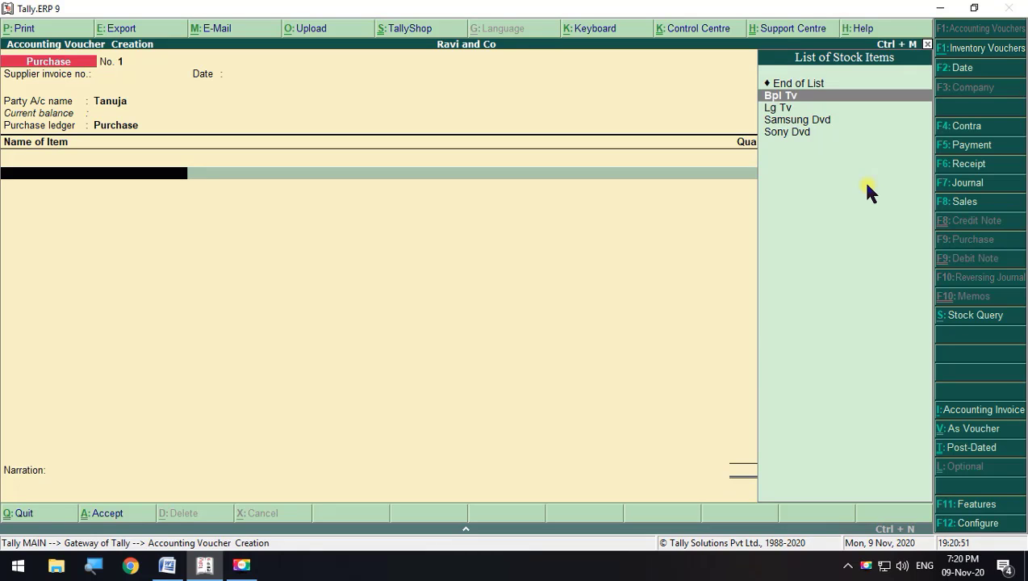
# Enter Bpl Tv as the purchase voucher's first item with a quantity of 20 nos at a rate of 2000
pyautogui.press('Return')
pyautogui.write('20')
pyautogui.press('Return')
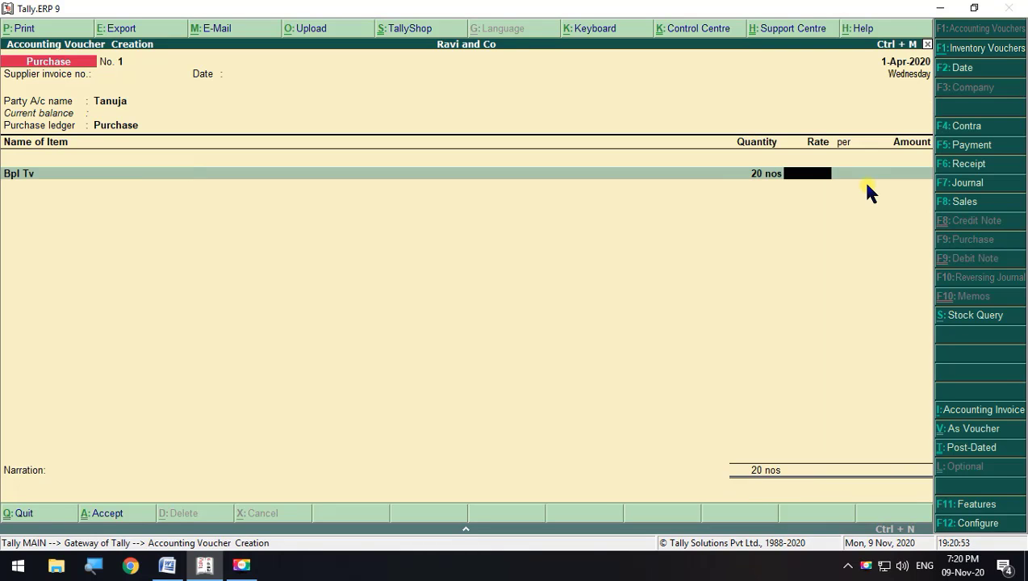
pyautogui.hotkey('alt', 'Tab')
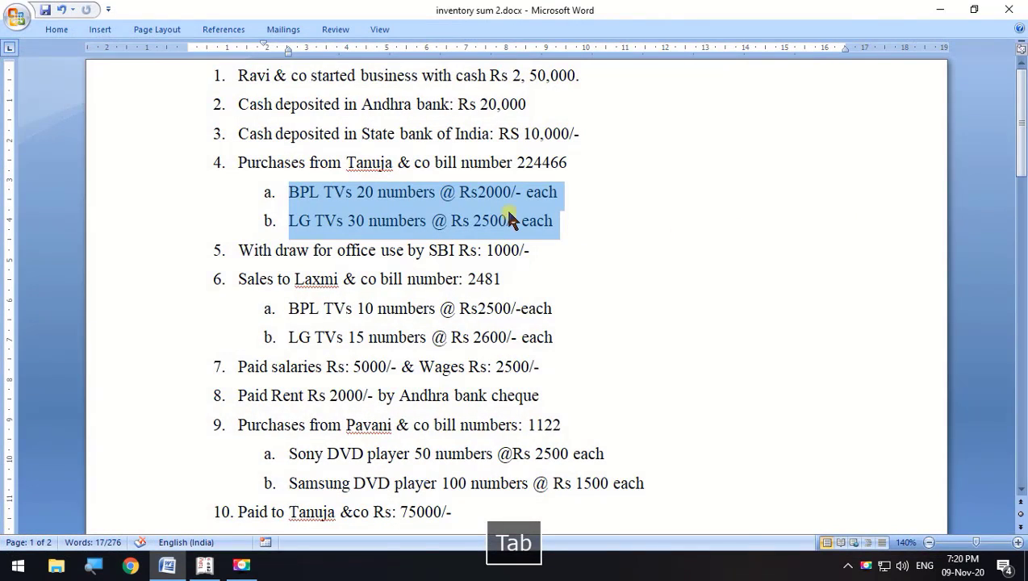
pyautogui.hotkey('alt', 'Tab')
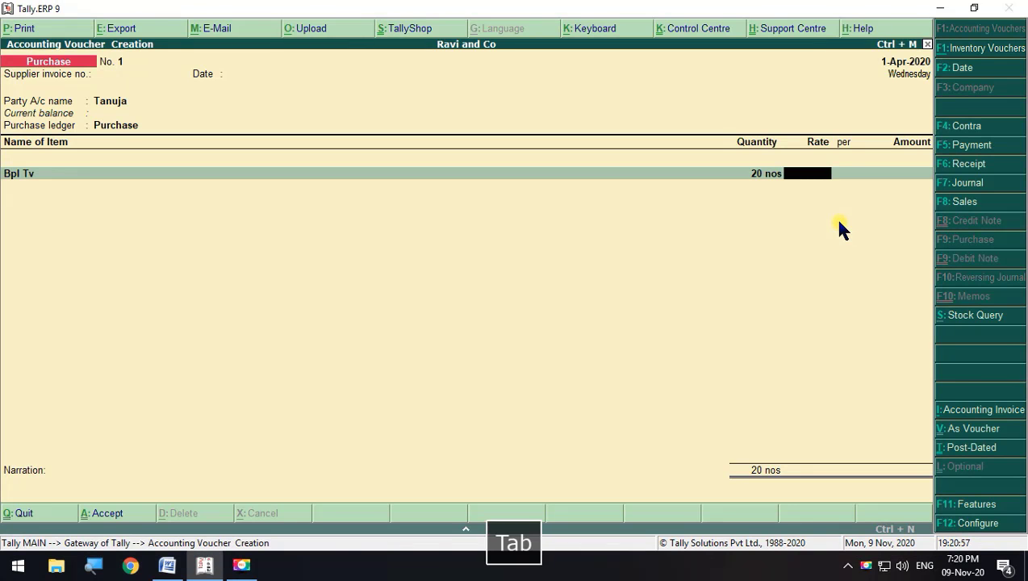
pyautogui.write('2000')
pyautogui.press('Return')
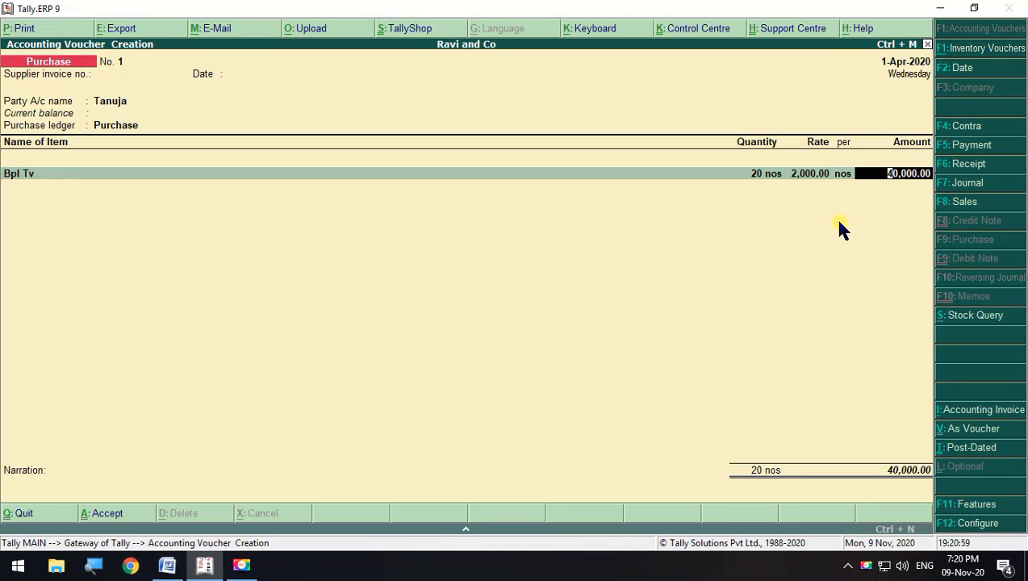
pyautogui.press('Return')
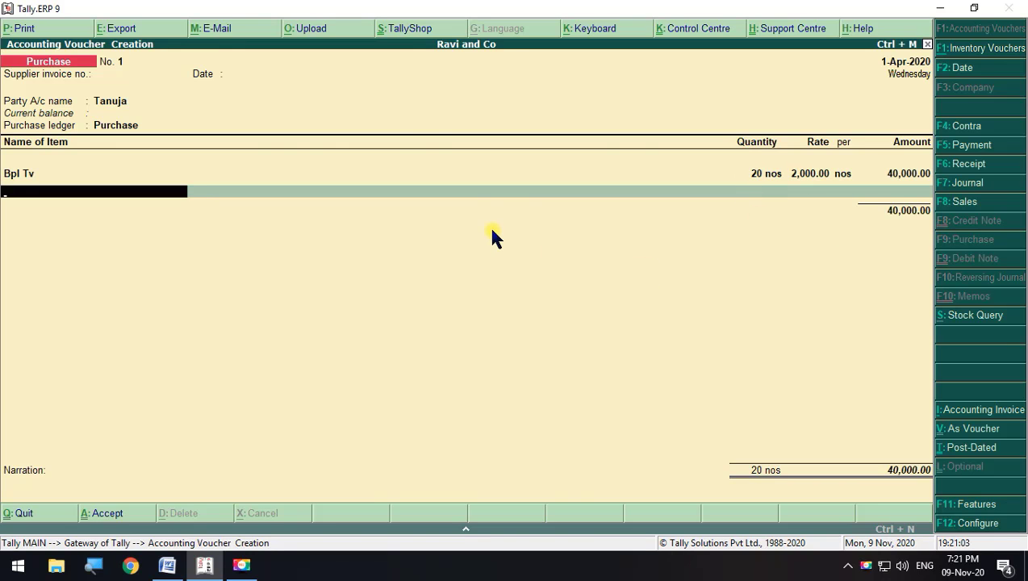
# Pick Lg Tv as the second stock item in the purchase voucher
pyautogui.hotkey('alt', 'Tab')
pyautogui.hotkey('alt', 'Tab')
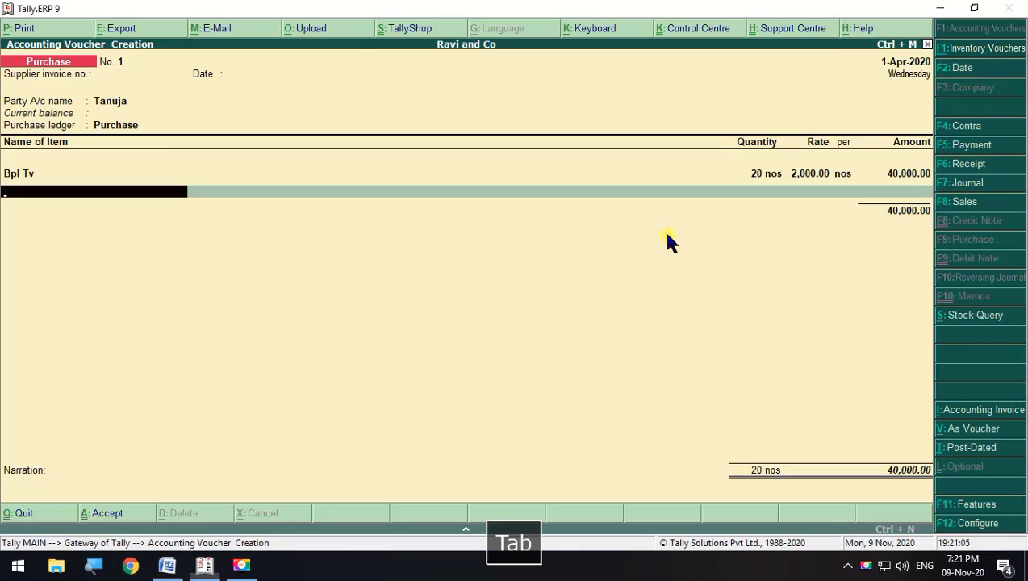
pyautogui.press('space')
pyautogui.press('Down')
pyautogui.press('Down')
pyautogui.press('Down')
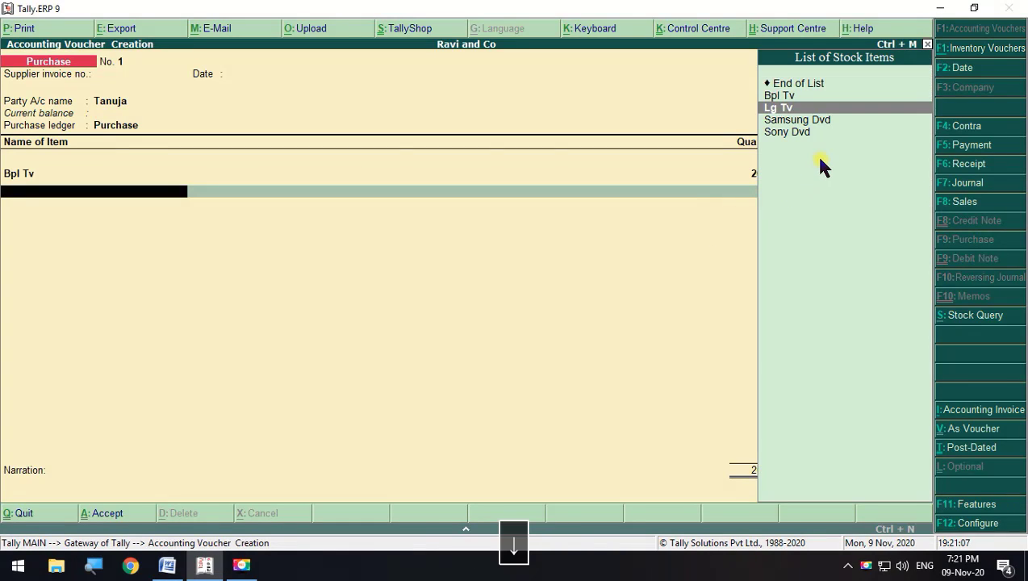
pyautogui.press('Return')
# Set the Lg Tv line to 30 nos at a rate of 2500, as given in entry 4 of the Word document
pyautogui.hotkey('alt', 'Tab')
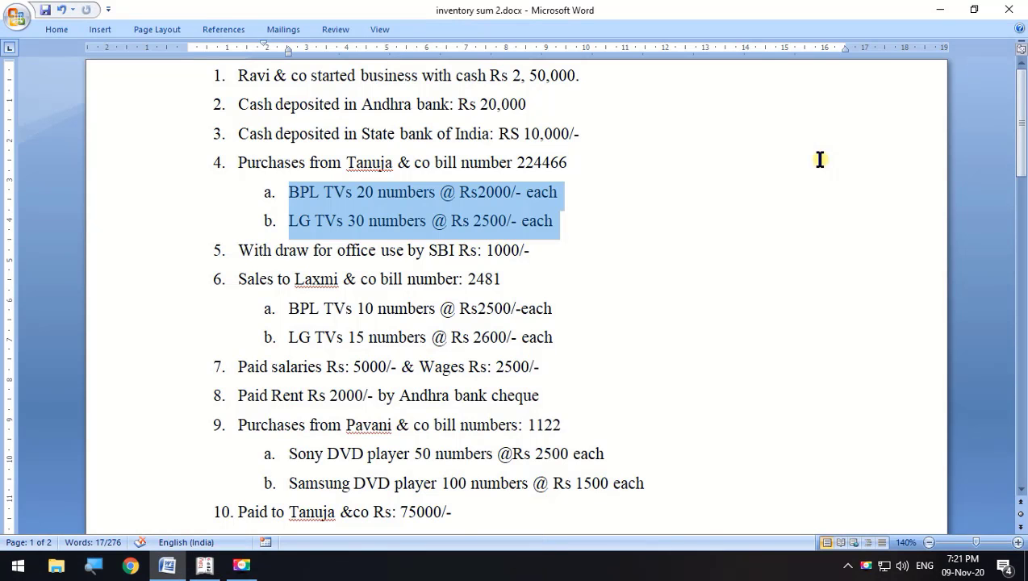
pyautogui.hotkey('alt', 'Tab')
pyautogui.write('30')
pyautogui.press('Return')
pyautogui.write('2500')
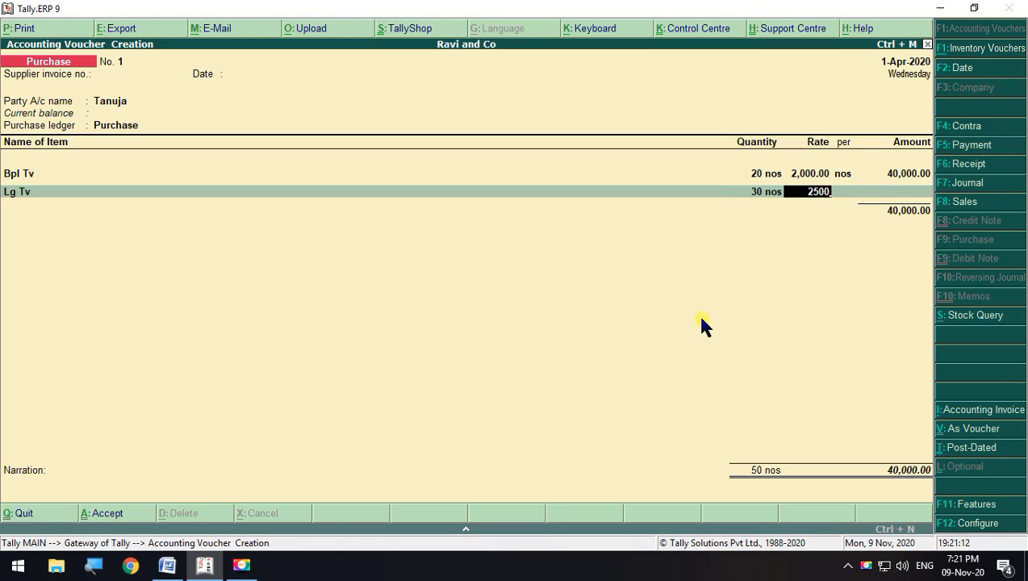
pyautogui.press('Return')
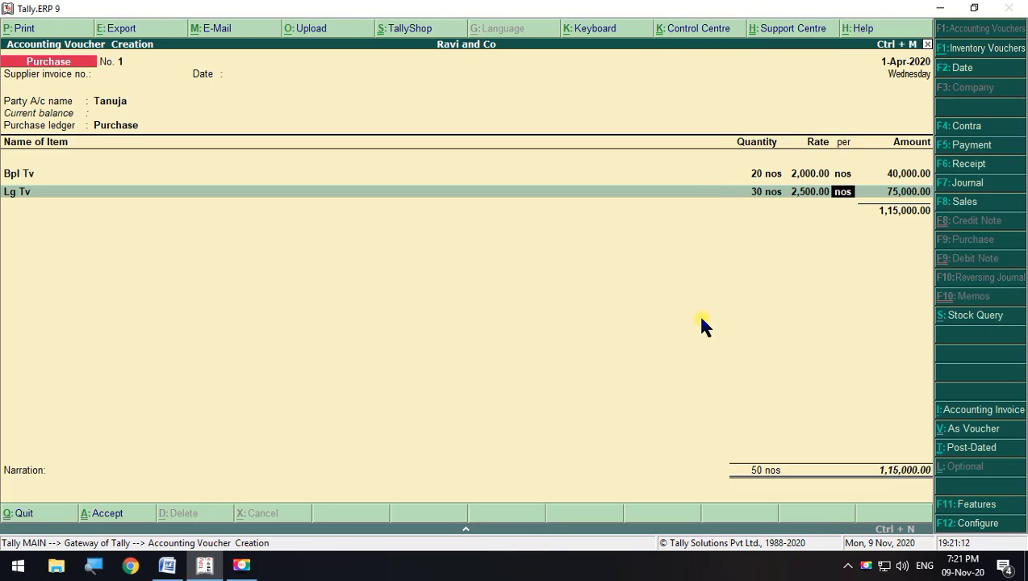
pyautogui.press('Return')
pyautogui.hotkey('alt', 'Tab')
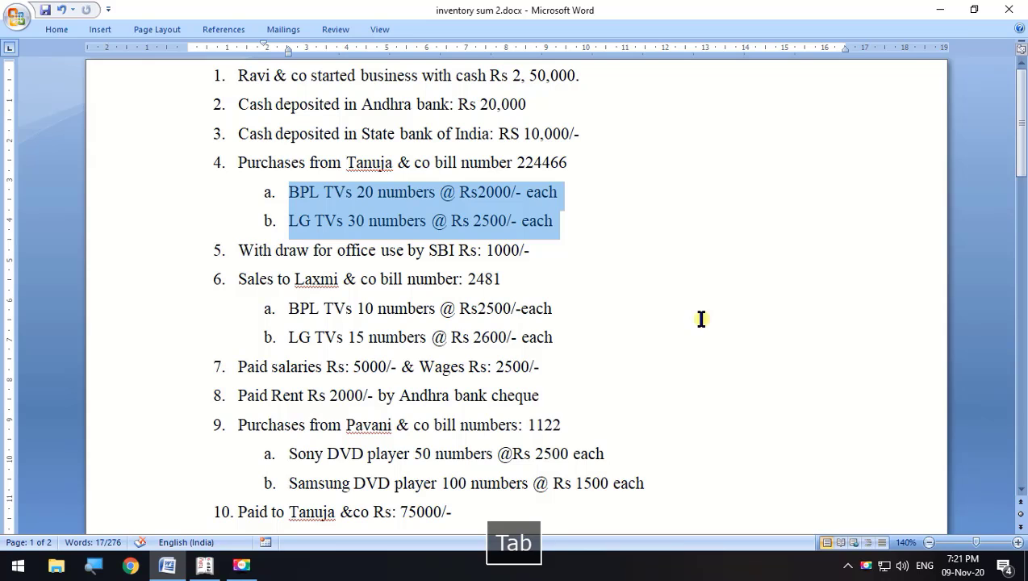
pyautogui.hotkey('alt', 'Tab')
pyautogui.press('Return')
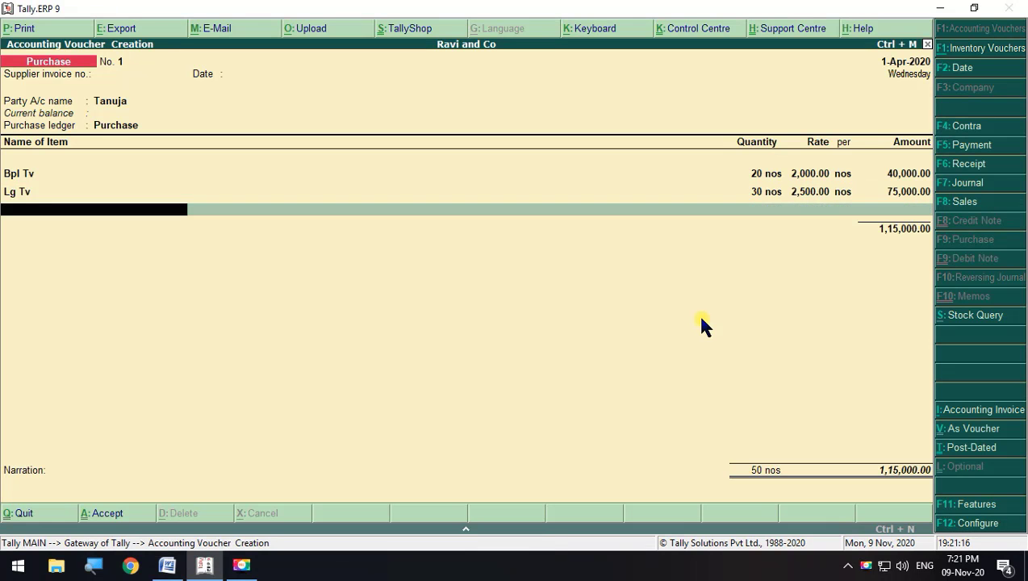
# End the stock item list after the two TVs and proceed through the supplier's bill-wise details
pyautogui.press('space')
pyautogui.press('Down')
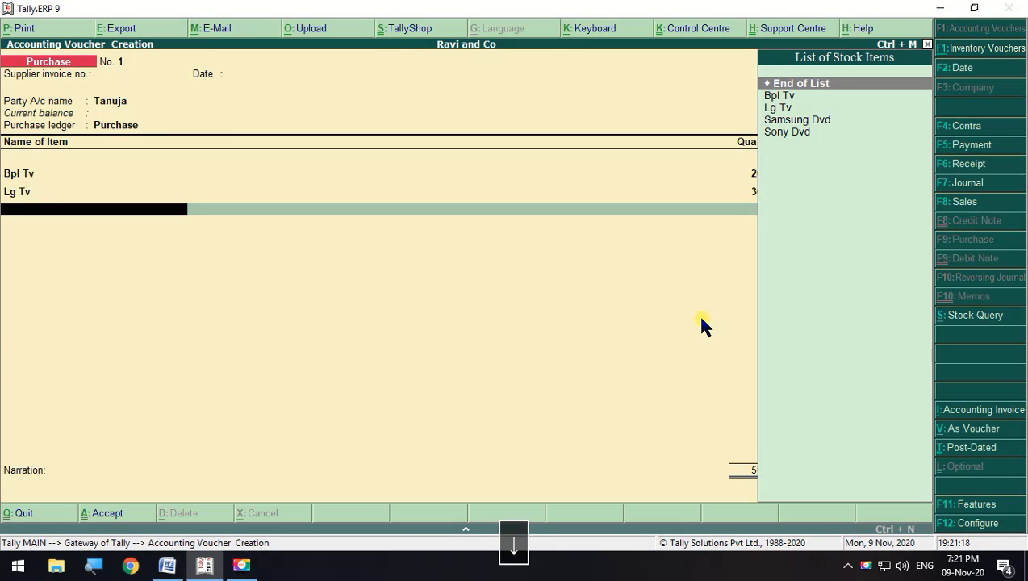
pyautogui.press('Return')
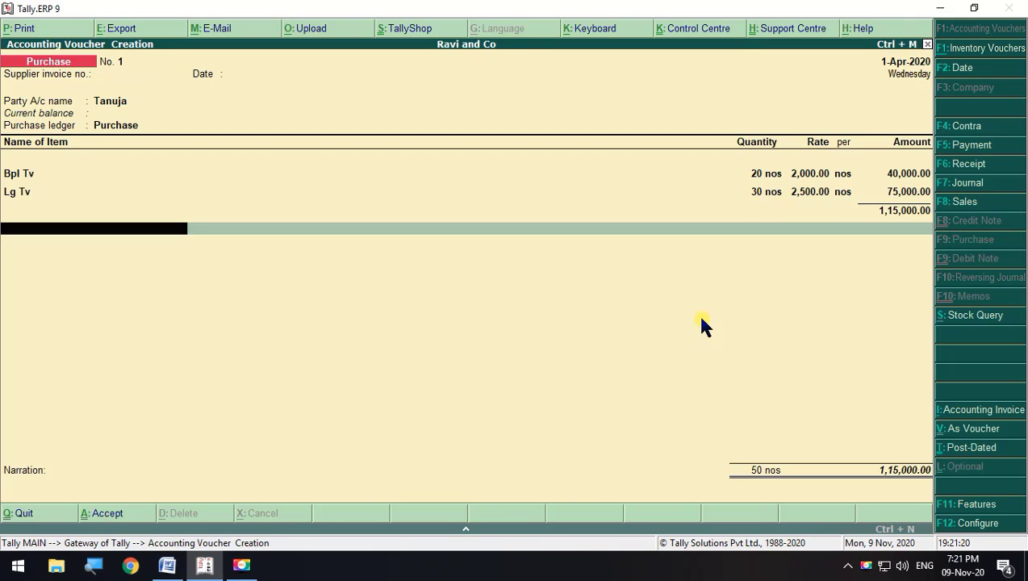
pyautogui.press('Return')
pyautogui.press('Return')
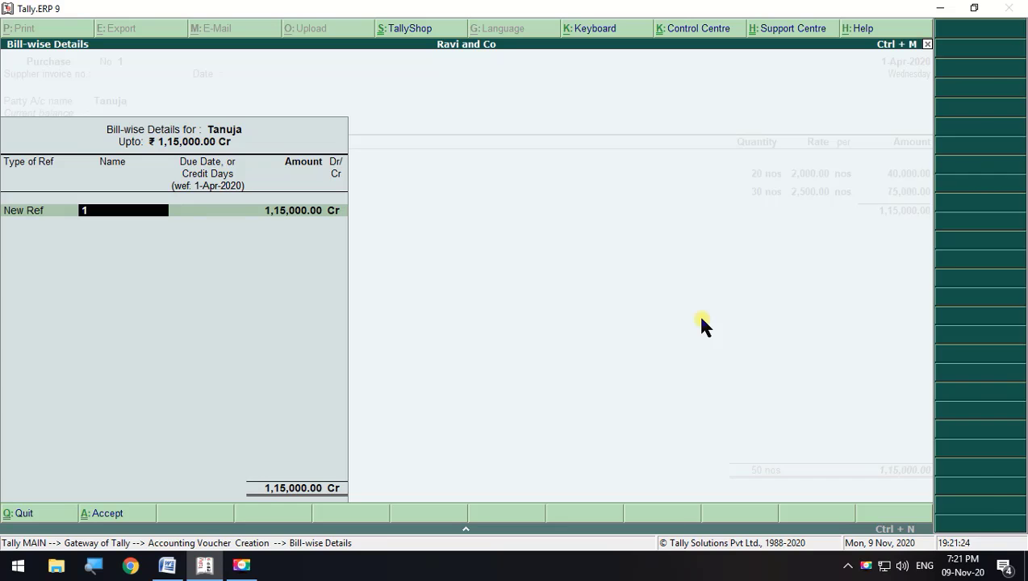
pyautogui.press('Return')
pyautogui.press('Return')
pyautogui.press('Return')
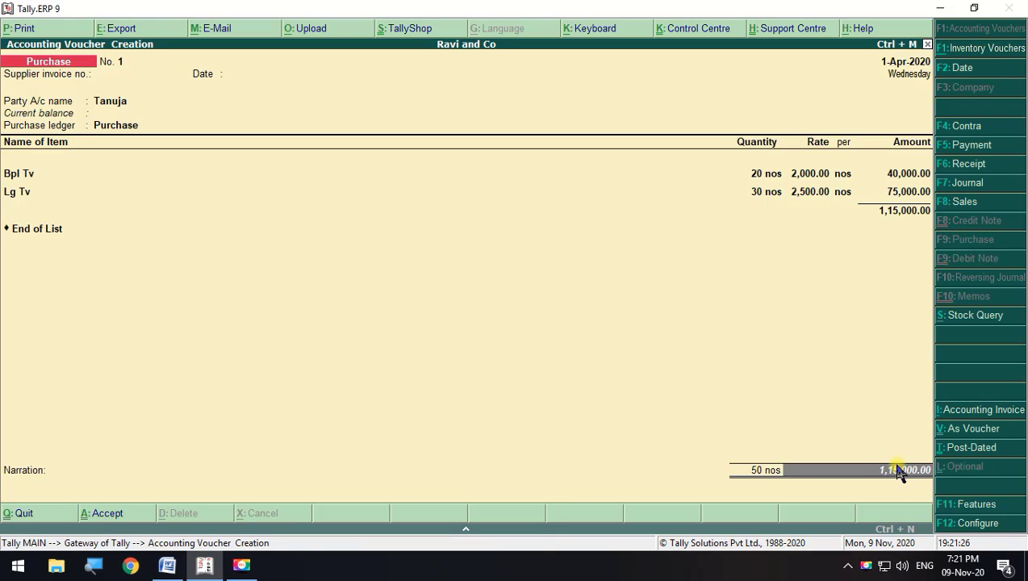
# Check the Use defaults for bill allocations option in the purchase voucher configuration, leaving it at No
pyautogui.press('F12')
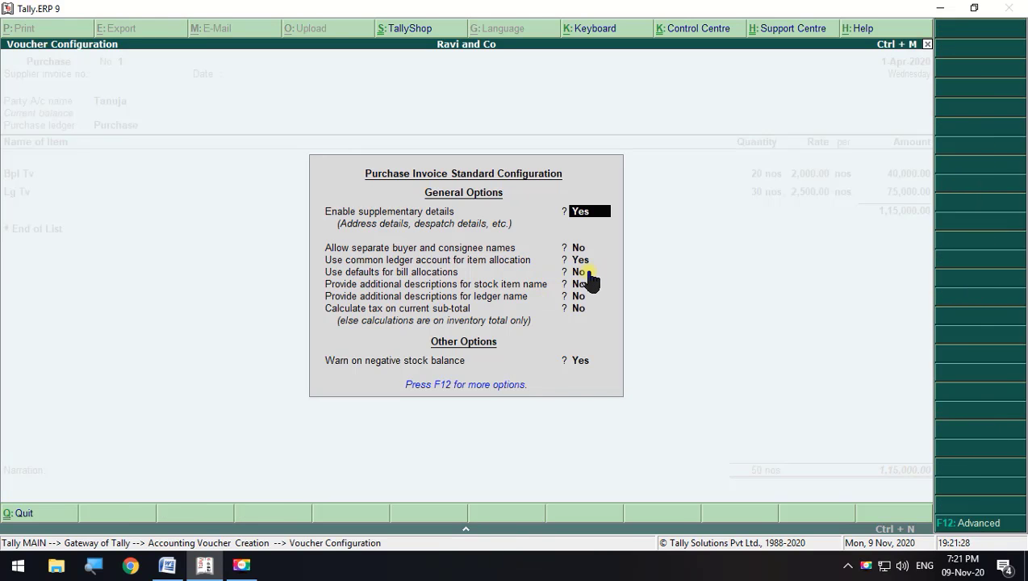
pyautogui.click(582, 274)
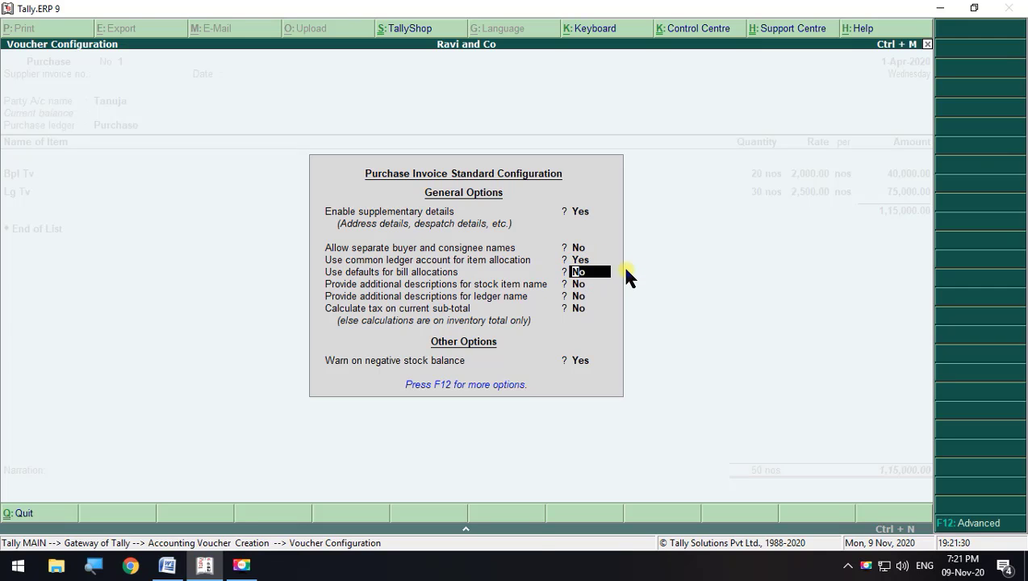
pyautogui.press('Escape')
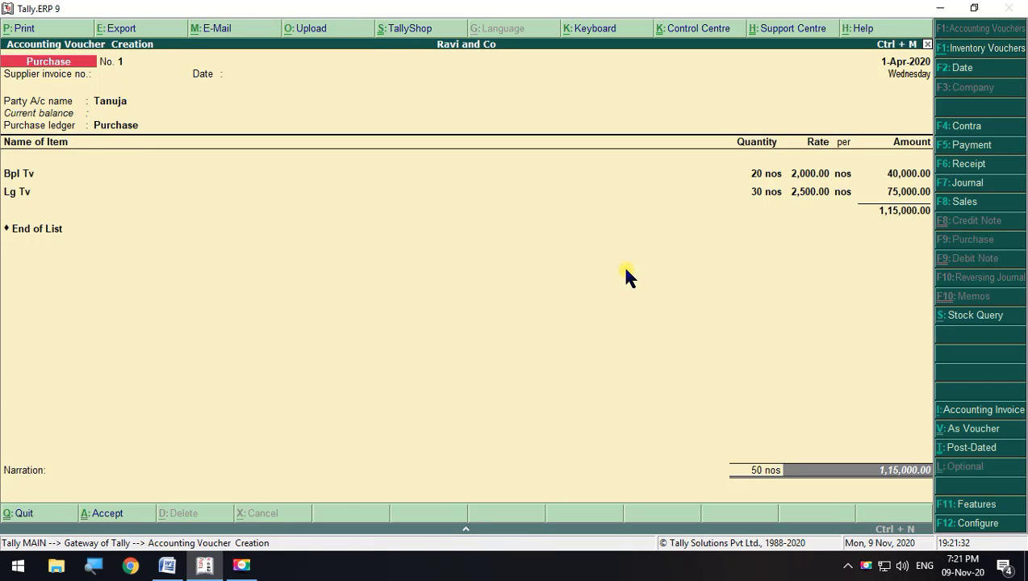
# Record the supplier's bill-wise details as a New Ref named 224466 for the full credit amount, with no credit days
pyautogui.press('Return')
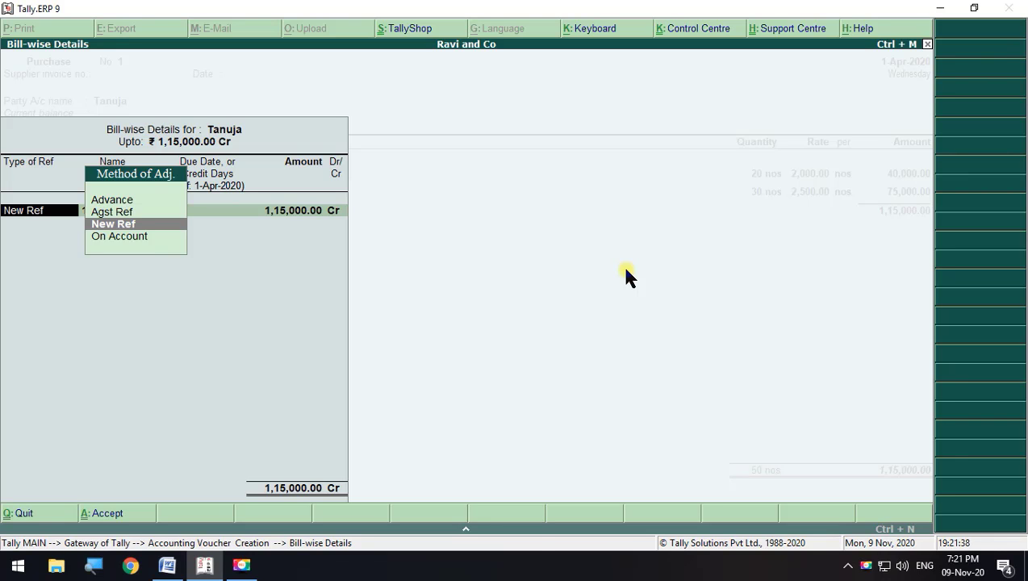
pyautogui.hotkey('alt', 'Tab')
pyautogui.hotkey('alt', 'Tab')
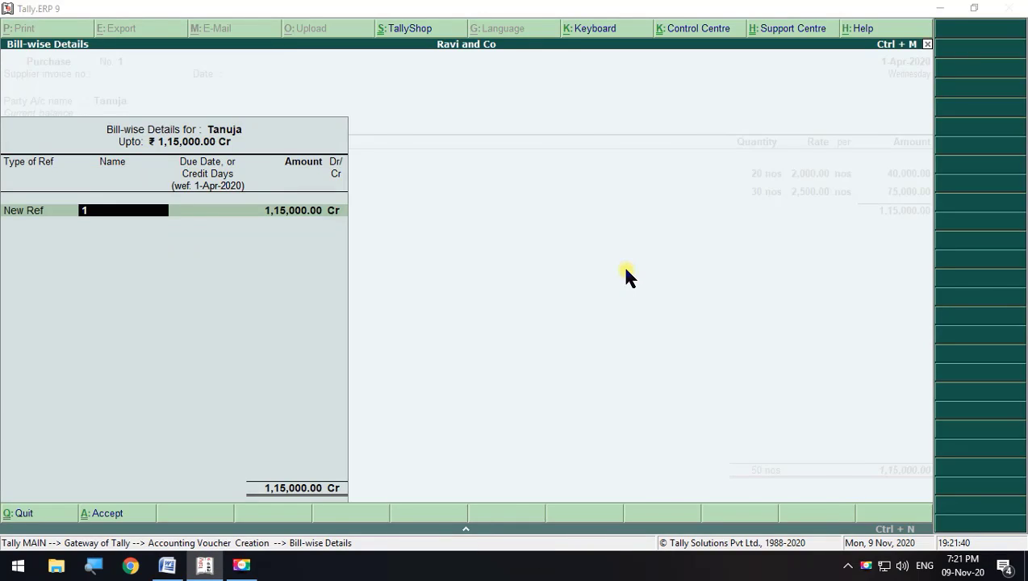
pyautogui.hotkey('alt', 'Tab')
pyautogui.hotkey('alt', 'Tab')
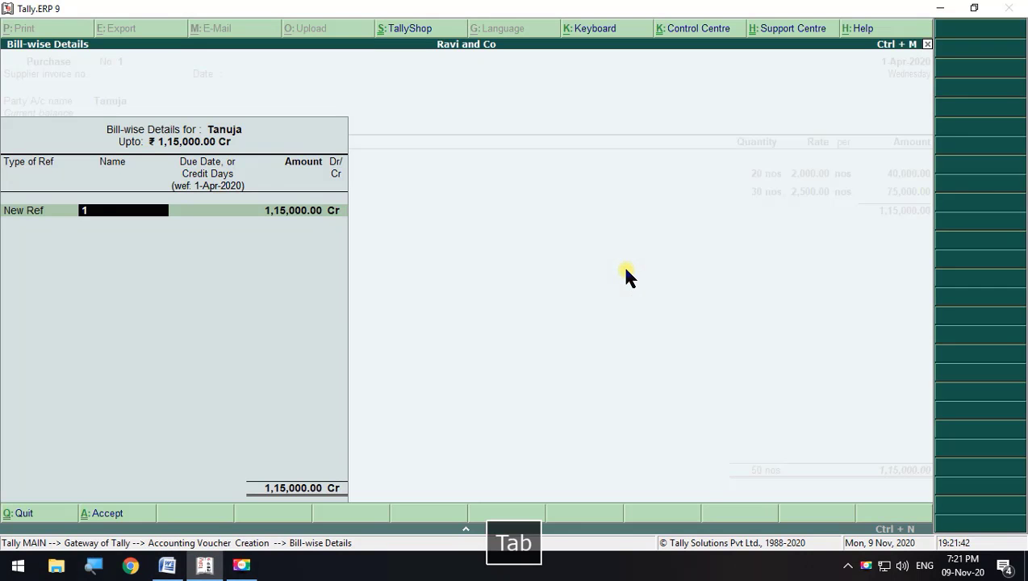
pyautogui.write('2244666')
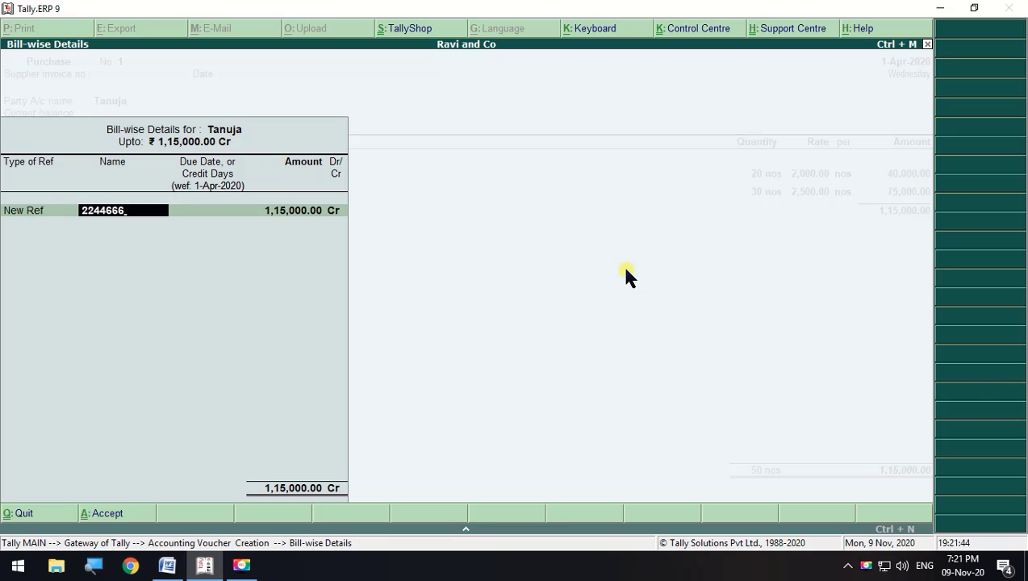
pyautogui.press('BackSpace')
pyautogui.press('Return')
pyautogui.press('Return')
pyautogui.press('Return')
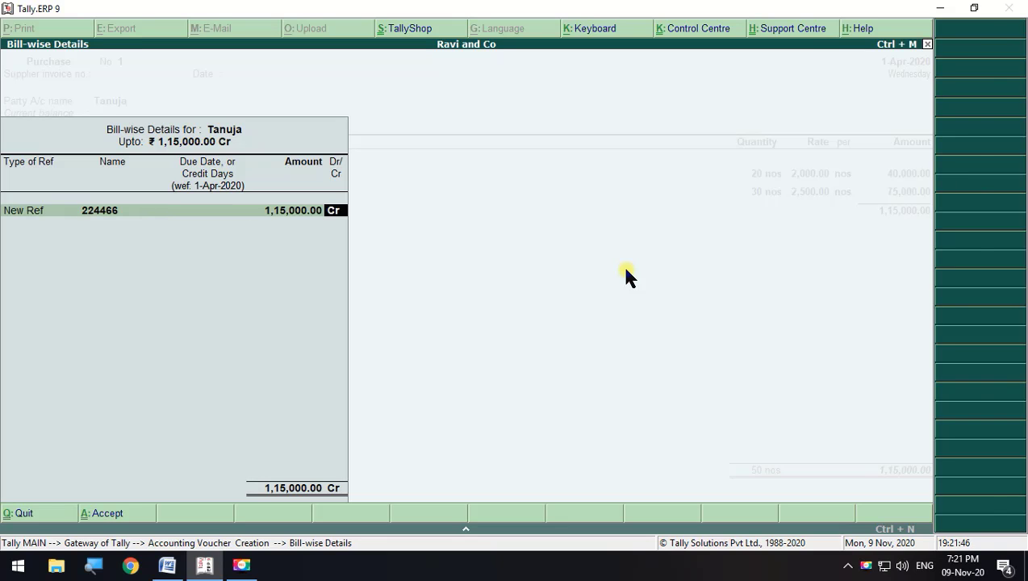
# Accept the bill-wise details and save the purchase voucher with an empty narration
pyautogui.press('Return')
pyautogui.press('Return')
pyautogui.press('Return')
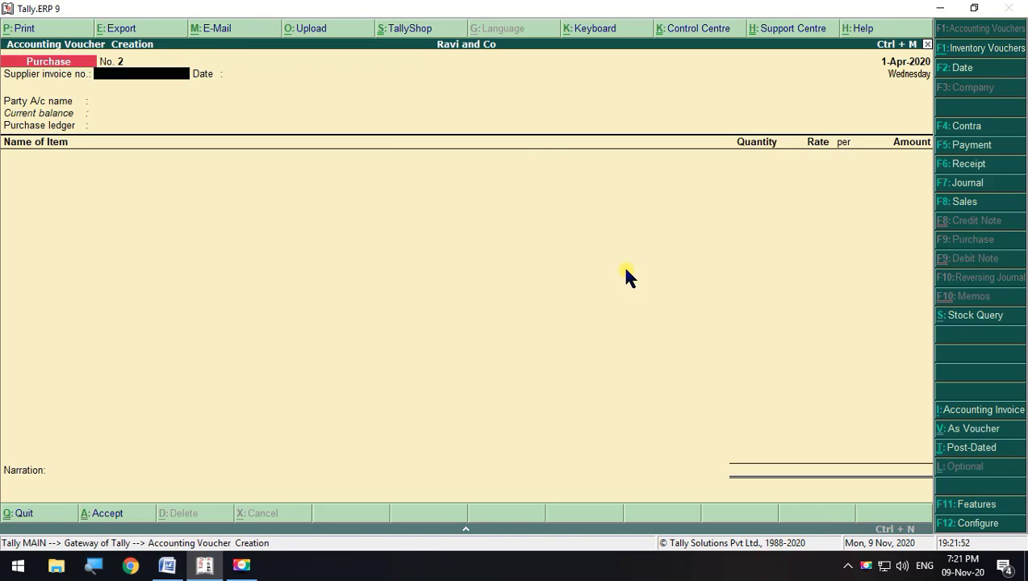
# Switch to the Word document and highlight entry 5, the withdrawal from SBI for office use
pyautogui.hotkey('alt', 'Tab')
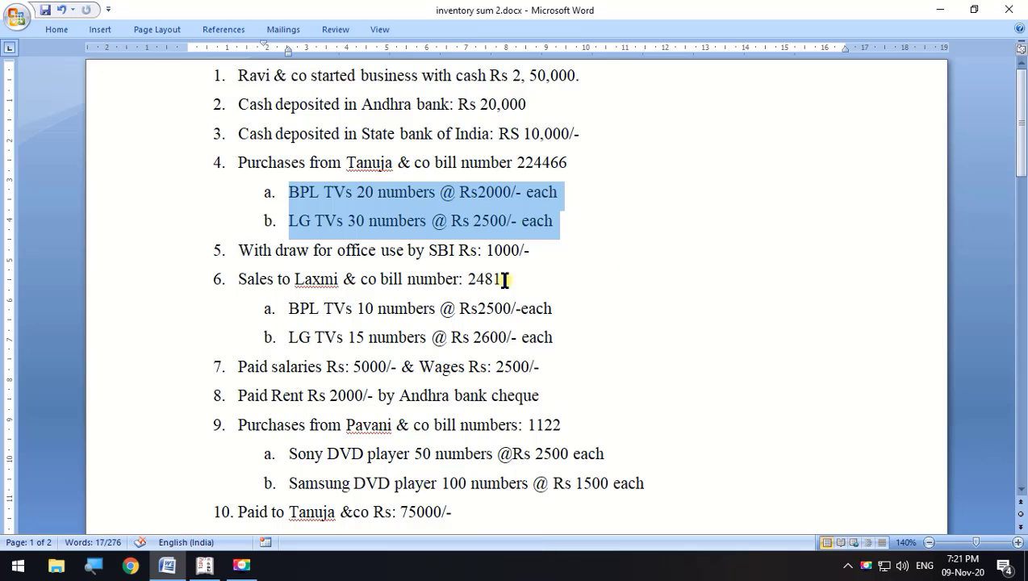
pyautogui.moveTo(238, 249); pyautogui.dragTo(524, 260)
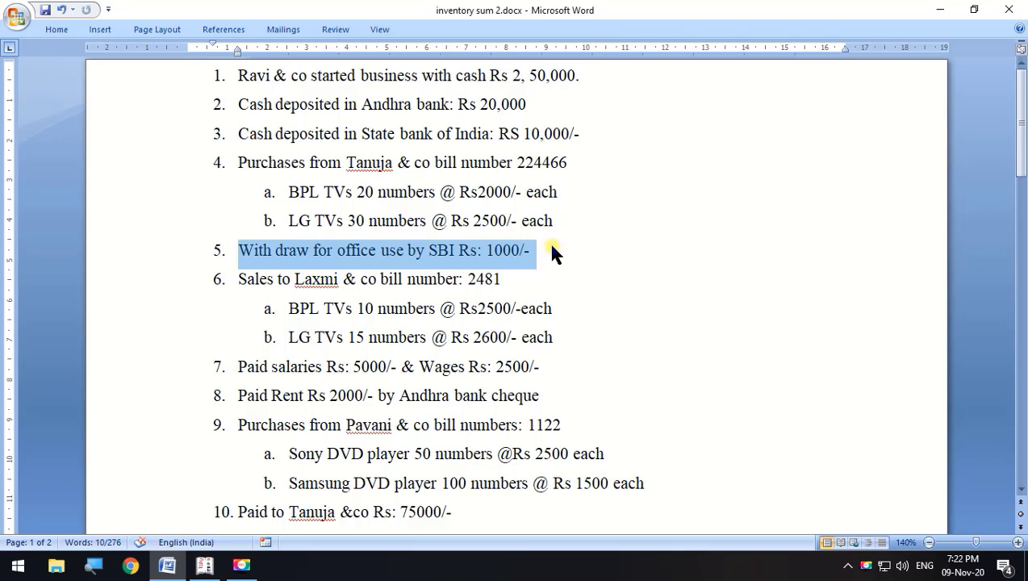
pyautogui.moveTo(552, 251); pyautogui.dragTo(233, 271)
pyautogui.click(550, 247)
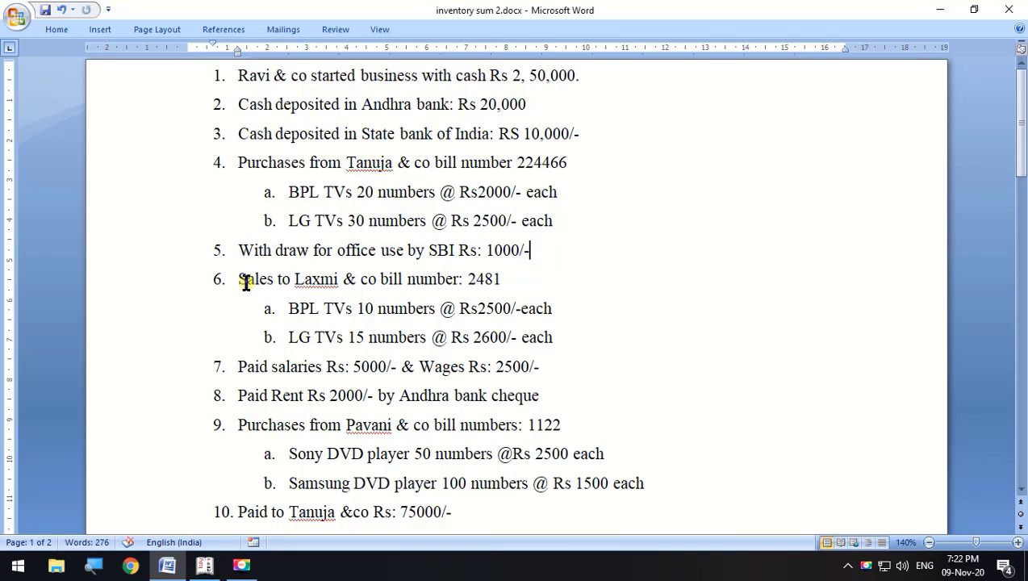
pyautogui.moveTo(239, 248); pyautogui.dragTo(530, 247)
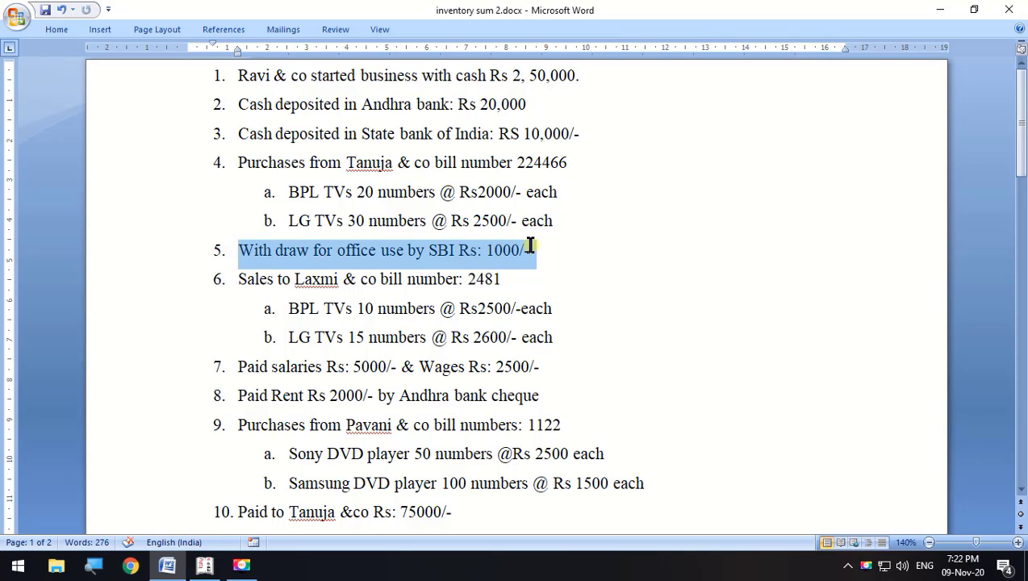
# Switch back to Tally.ERP 9 and start a Contra voucher with Cash as the account
pyautogui.hotkey('alt', 'Tab')
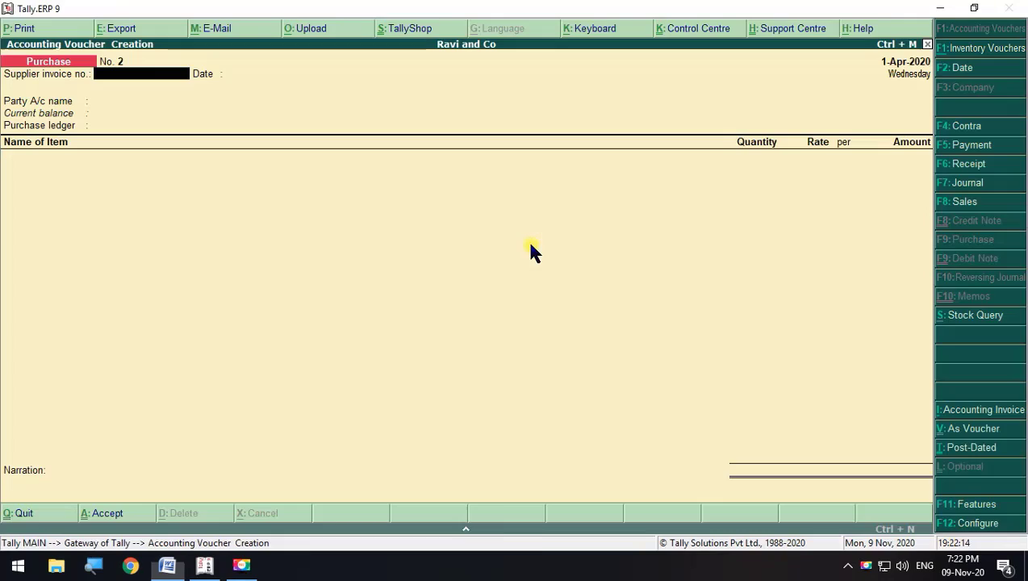
pyautogui.click(964, 126)
pyautogui.press('space')
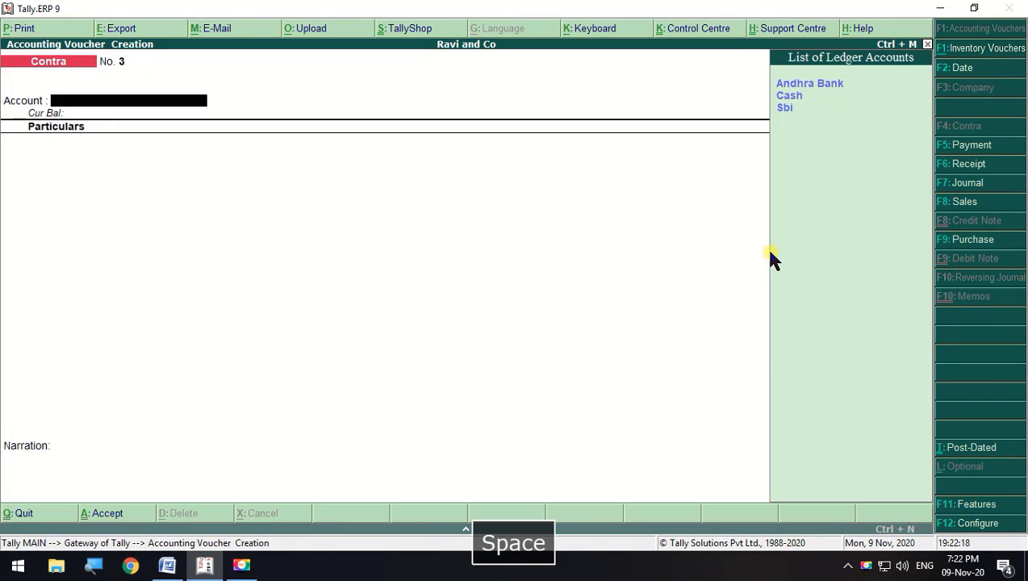
pyautogui.press('Down')
pyautogui.press('Down')
pyautogui.press('Up')
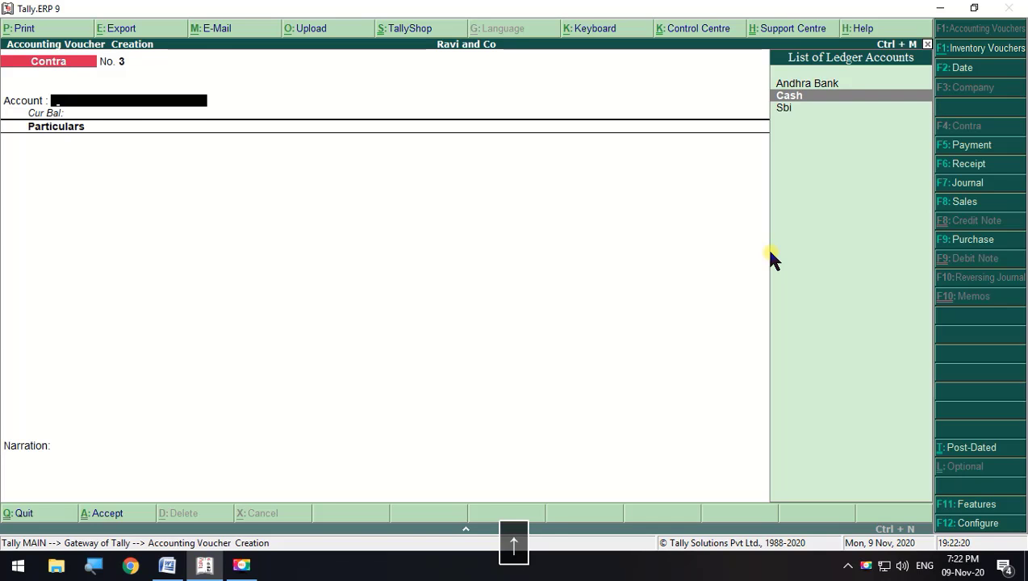
pyautogui.press('Return')
# Choose Sbi as the ledger under the contra voucher's particulars
pyautogui.press('space')
pyautogui.press('Down')
pyautogui.press('Down')
pyautogui.press('Down')
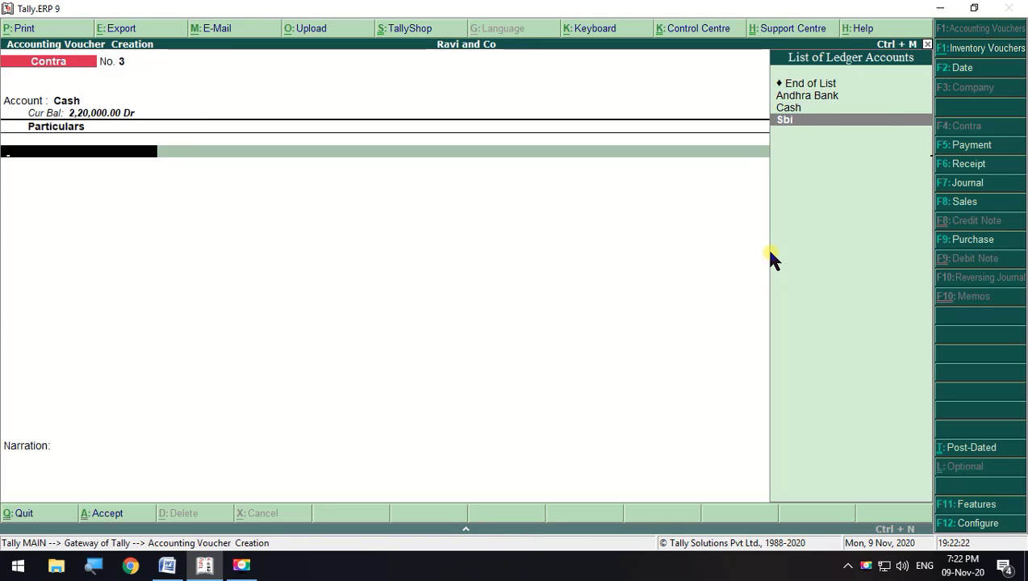
pyautogui.press('Return')
pyautogui.press('BackSpace')
pyautogui.press('Return')
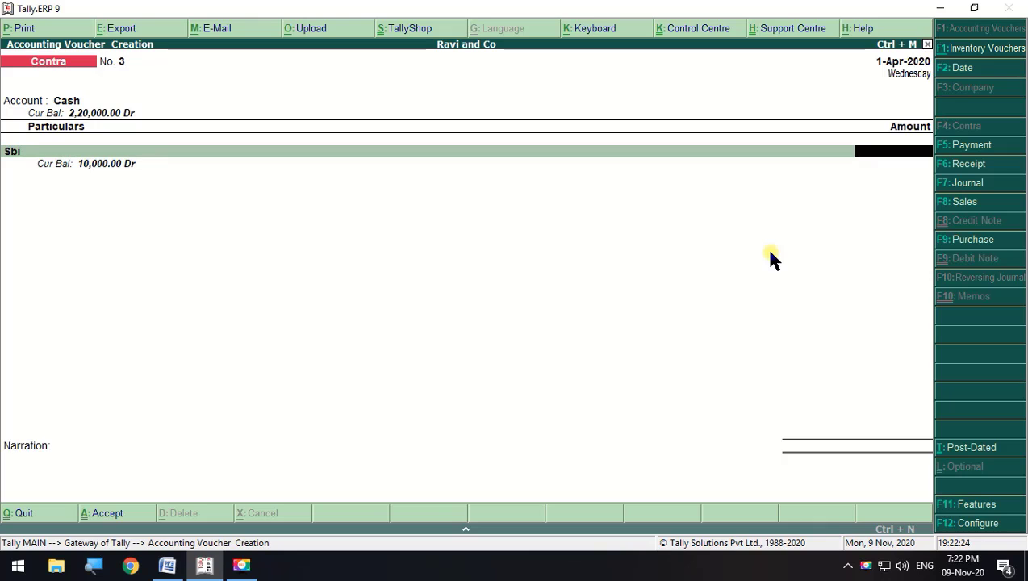
# Recheck the withdrawal amount in the Word document and enter 1,000 as the contra voucher's amount for Sbi
pyautogui.hotkey('alt', 'Tab')
pyautogui.hotkey('alt', 'Tab')
pyautogui.write('1')
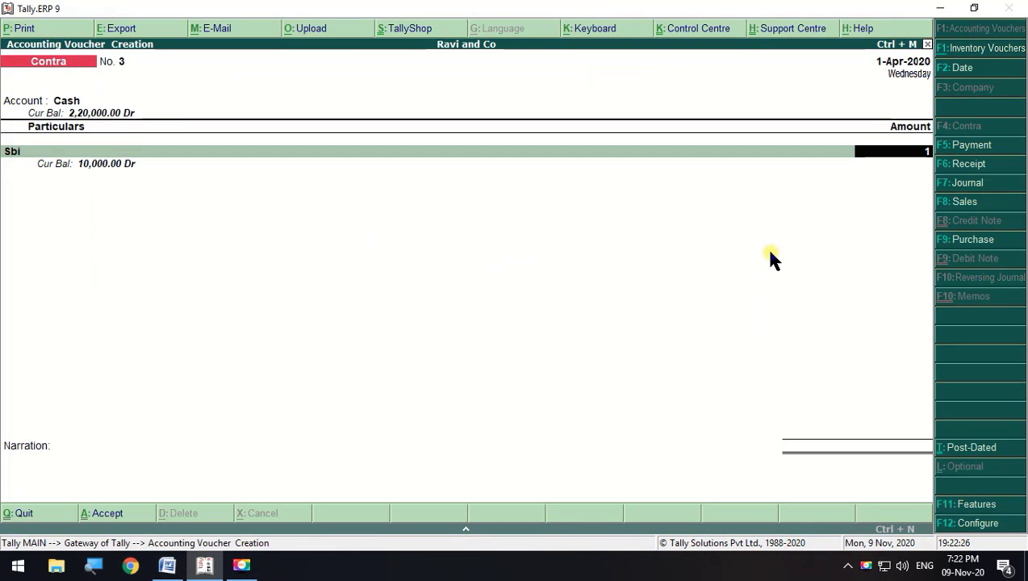
pyautogui.write(',000')
pyautogui.press('Return')
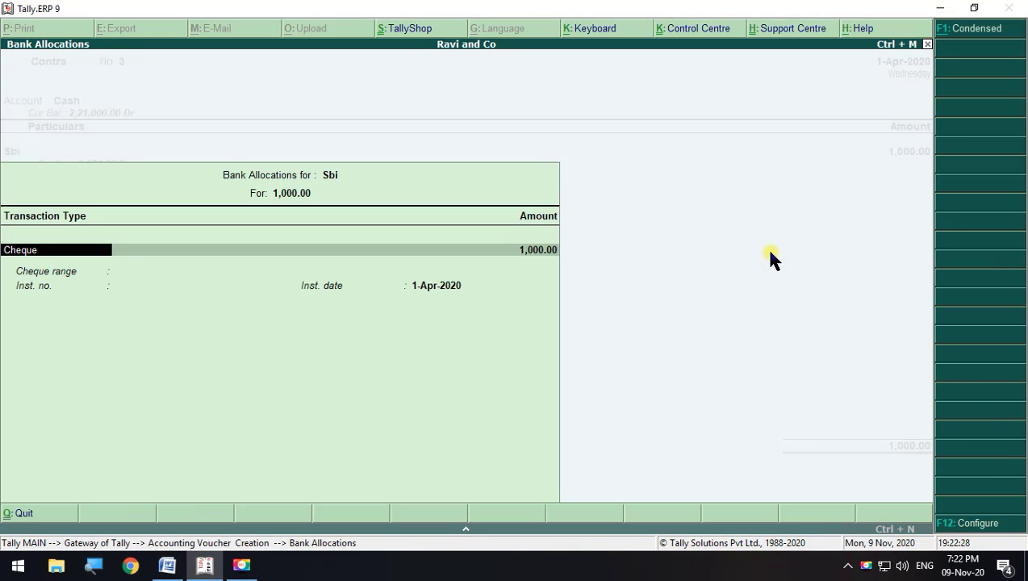
# Accept the Cheque bank allocation dated 1-Apr-2020 with no instrument number and save the contra voucher without a narration
pyautogui.press('Return')
pyautogui.press('Return')
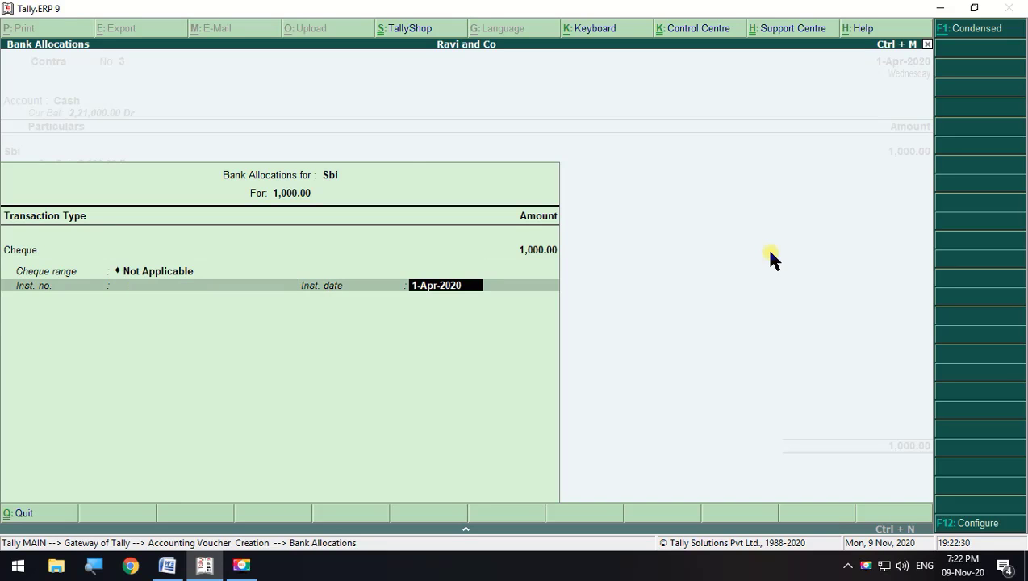
pyautogui.press('Return')
pyautogui.press('Return')
pyautogui.press('Return')
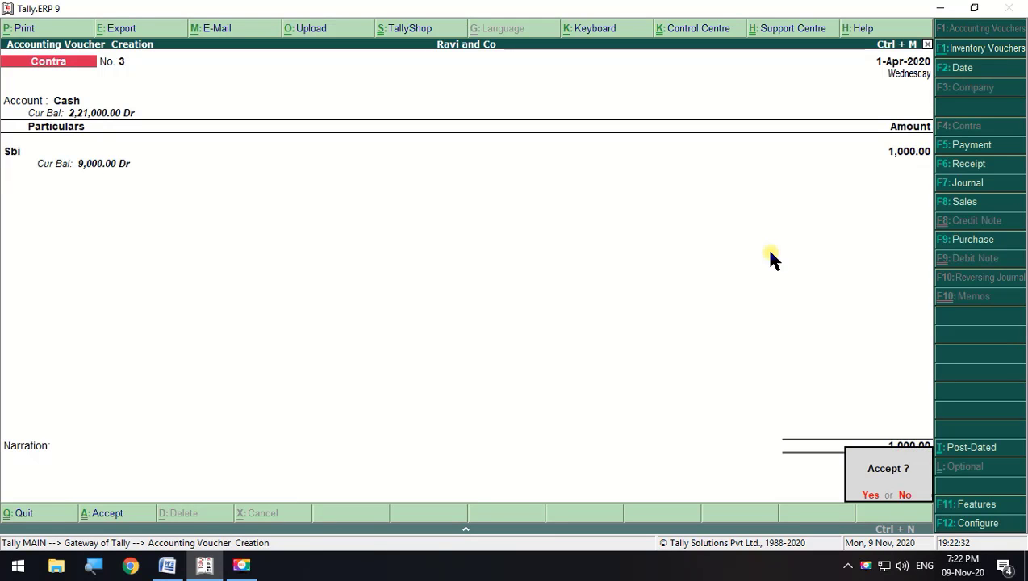
pyautogui.press('Return')
# Switch to the Word document and highlight entry 6, the sales to Laxmi & co with its two TV lines
pyautogui.hotkey('alt', 'Tab')
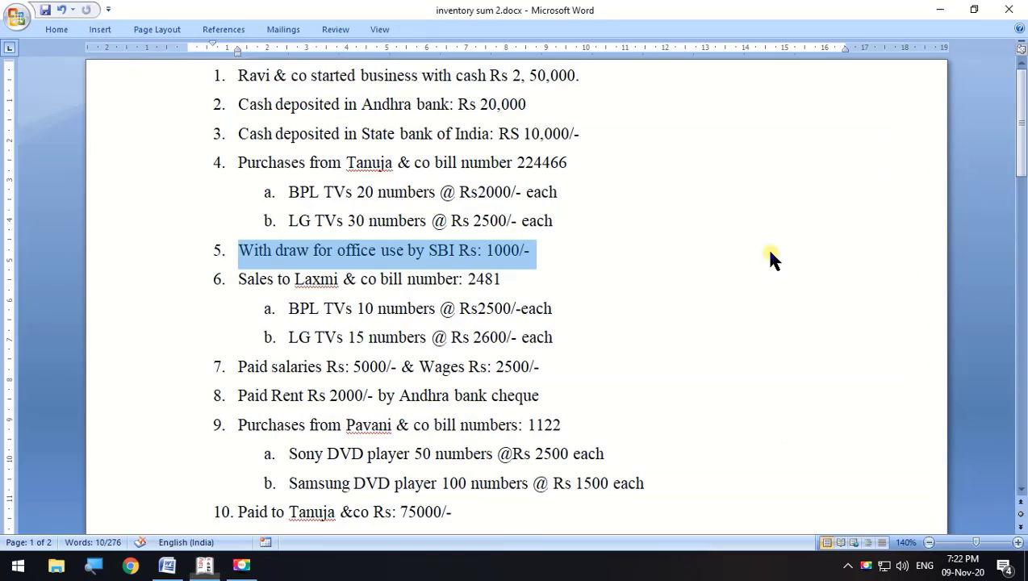
pyautogui.moveTo(237, 280); pyautogui.dragTo(576, 334)
pyautogui.click(554, 286)
pyautogui.scroll(-1, 553, 282)
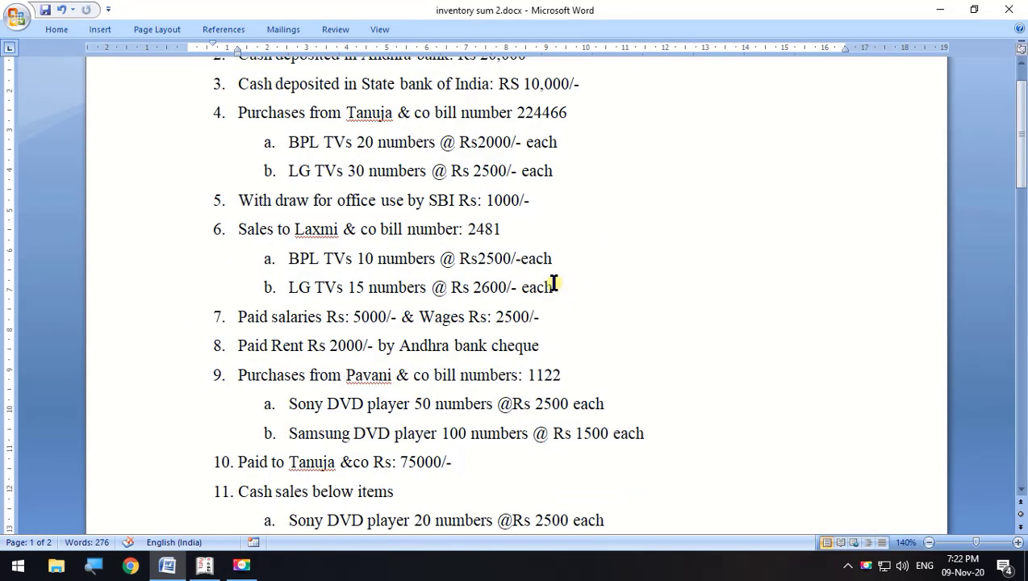
pyautogui.moveTo(239, 234); pyautogui.dragTo(526, 299)
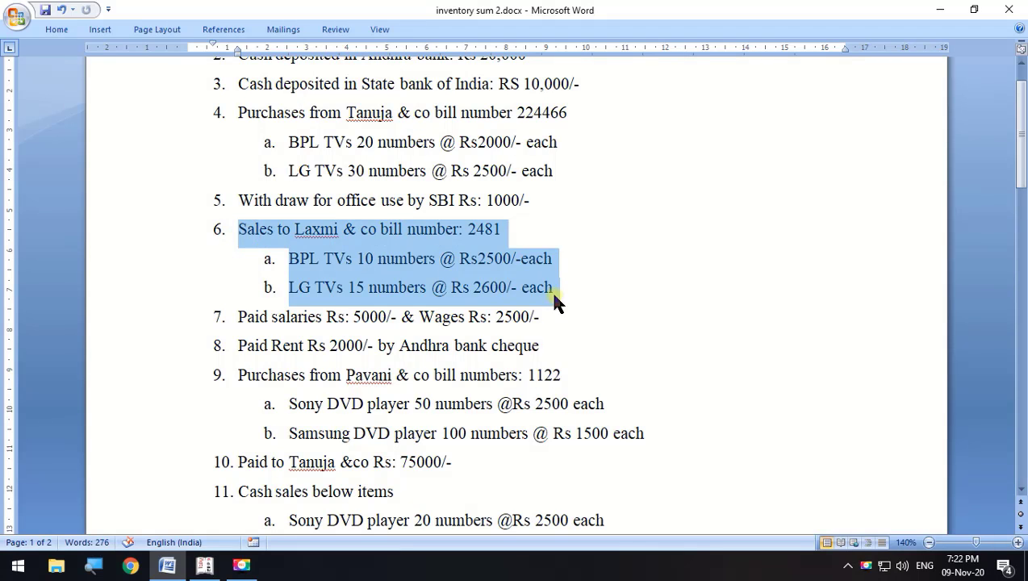
# Switch back to Tally.ERP 9, start a Sales voucher and check the bill allocation defaults in its invoice configuration
pyautogui.click(940, 10)
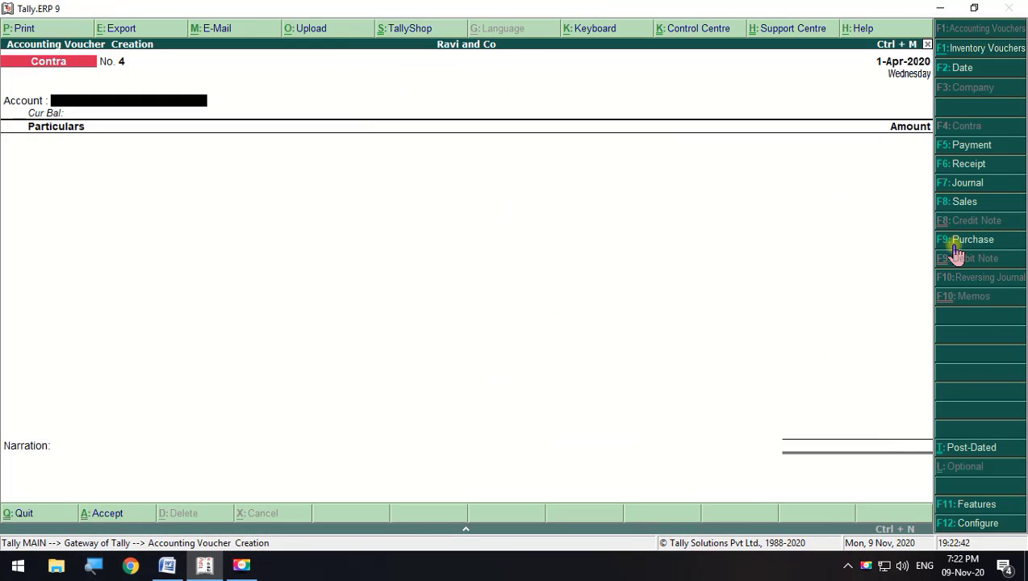
pyautogui.click(960, 202)
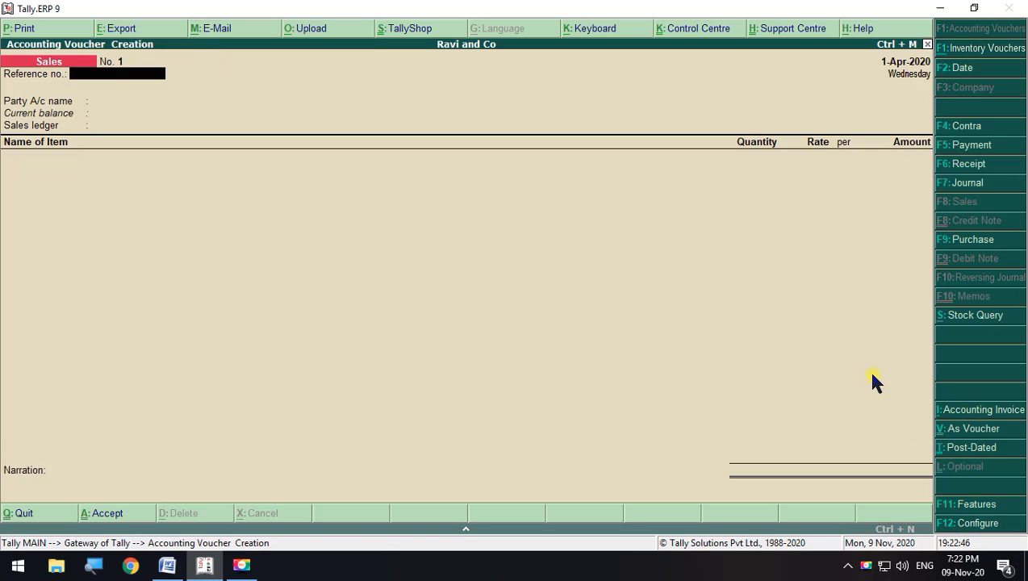
pyautogui.press('F12')
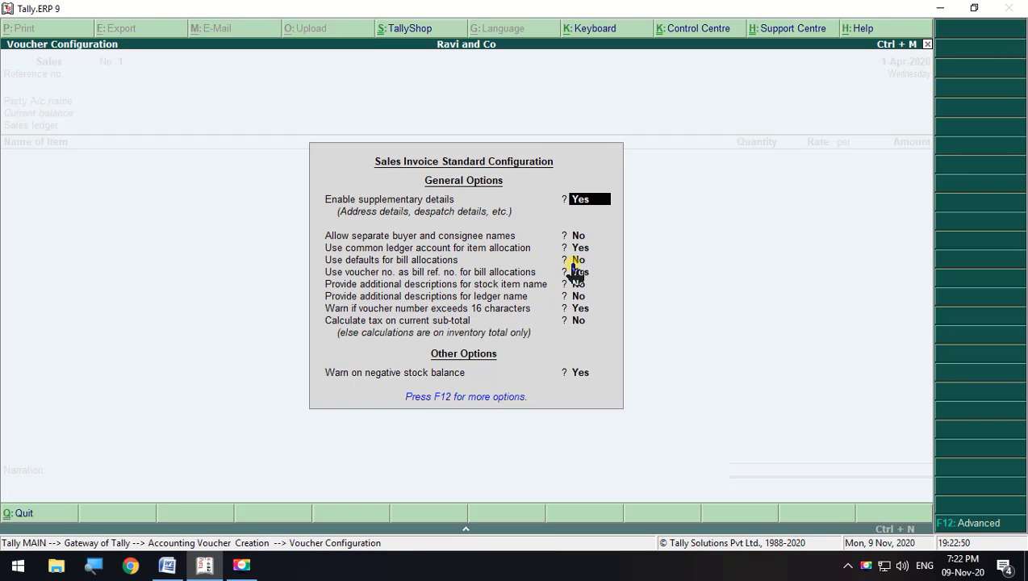
pyautogui.click(599, 260)
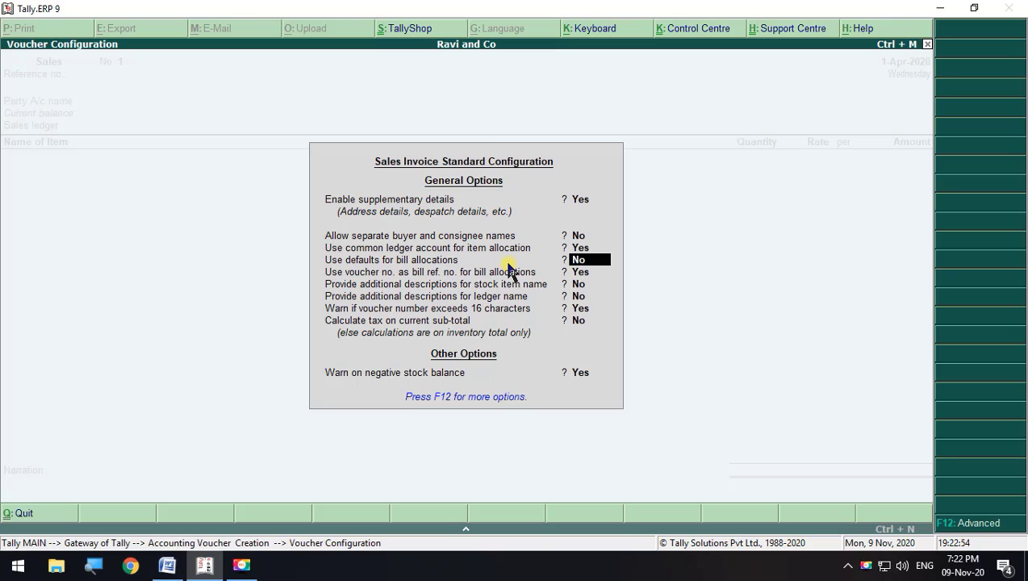
pyautogui.press('Escape')
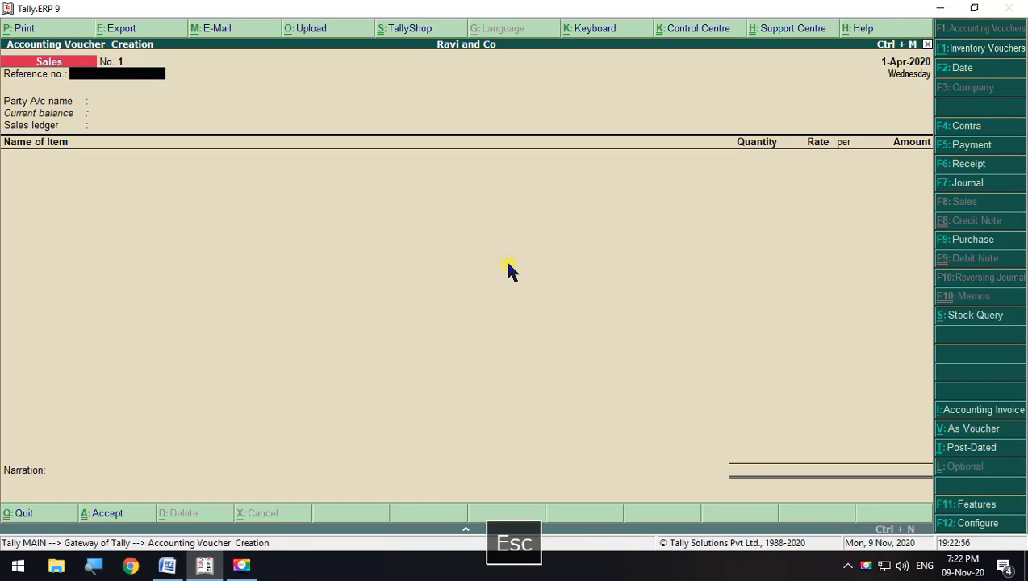
# Leave the sales reference number empty and start a new party ledger named Lakshmi and Co from the party account field
pyautogui.click(127, 220)
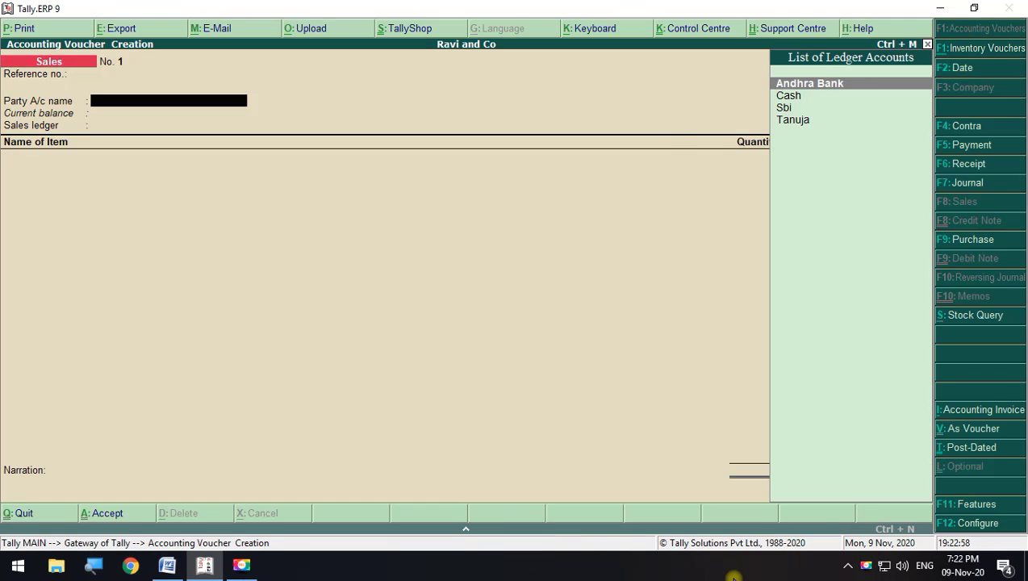
pyautogui.hotkey('alt', 'Tab')
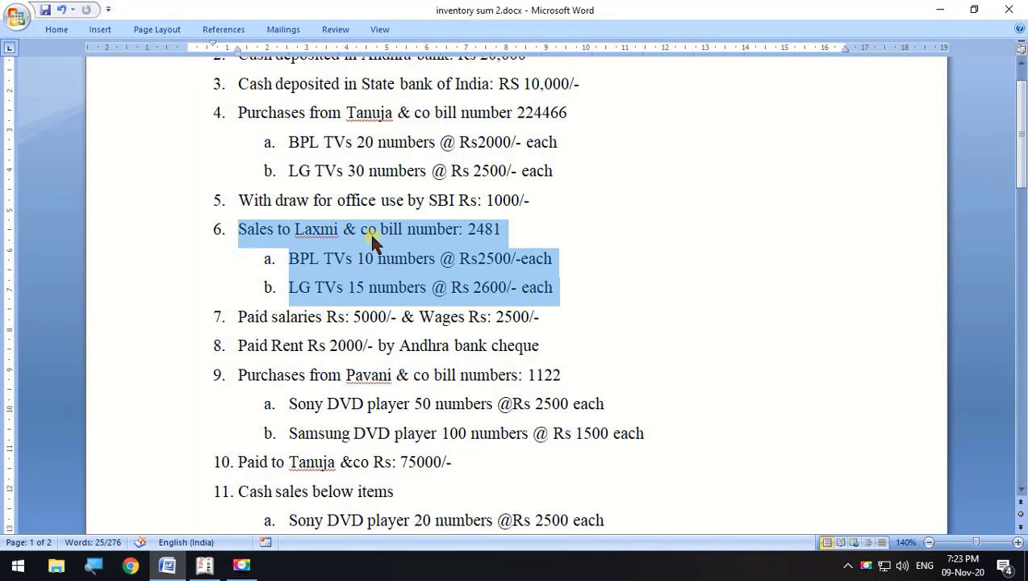
pyautogui.hotkey('alt', 'Tab')
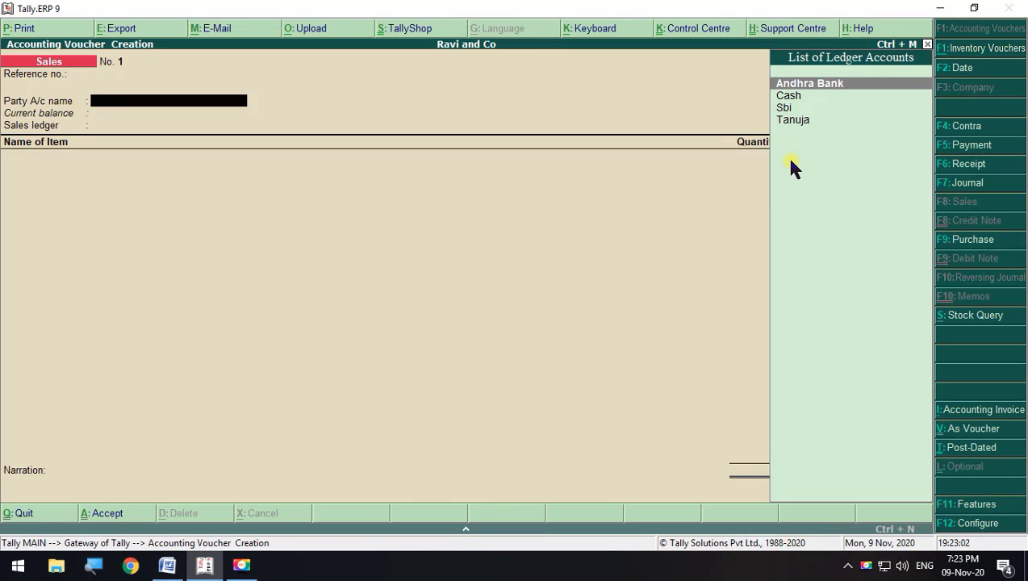
pyautogui.hotkey('alt', 'c')
pyautogui.write('ak')
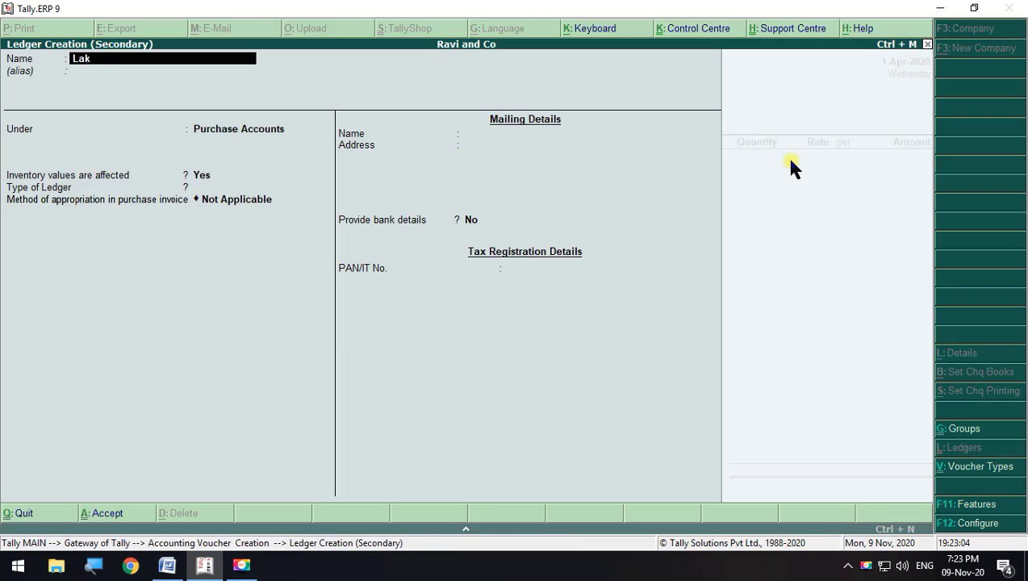
pyautogui.write('shmi and Co')
pyautogui.press('Return')
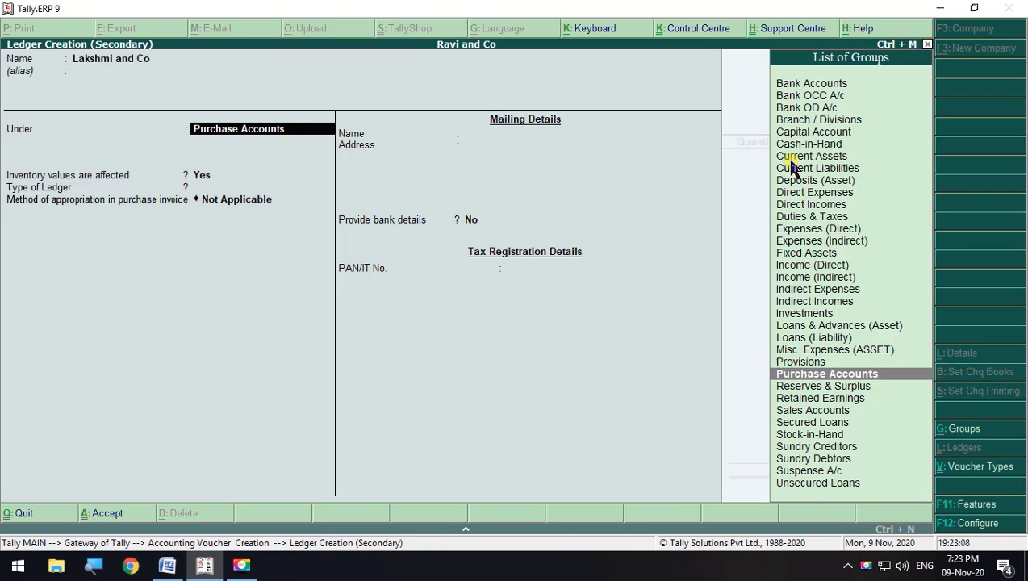
# Place the Lakshmi and Co ledger under the Sundry Debtors group
pyautogui.write('s')
pyautogui.press('Down')
pyautogui.press('Down')
pyautogui.press('Down')
pyautogui.press('Down')
pyautogui.press('Return')
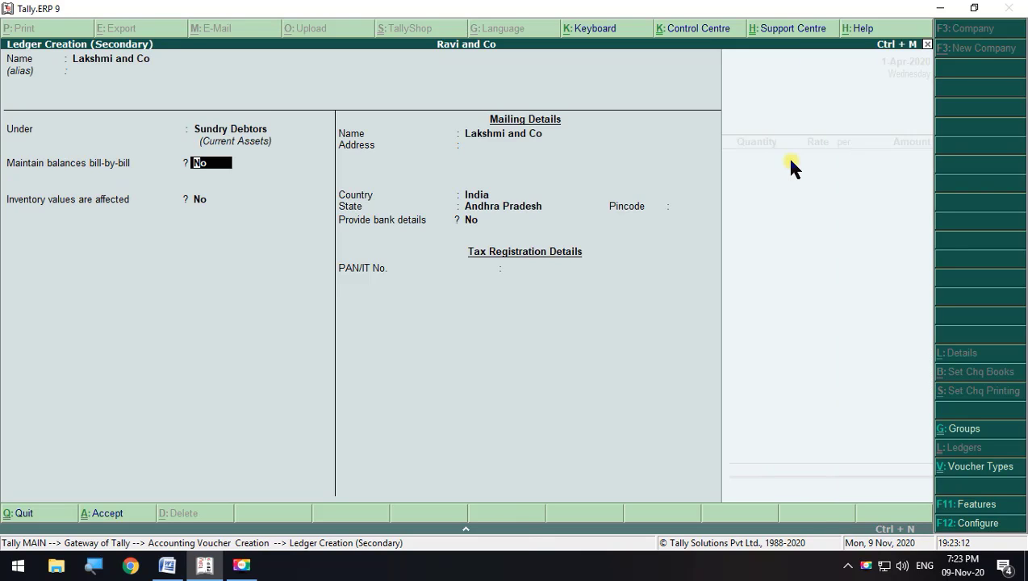
# Turn on bill-by-bill balances for the Lakshmi and Co ledger, keep the remaining defaults and save it
pyautogui.write('y')
pyautogui.press('Return')
pyautogui.press('Return')
pyautogui.press('Return')
pyautogui.press('Return')
pyautogui.press('Return')
pyautogui.press('Return')
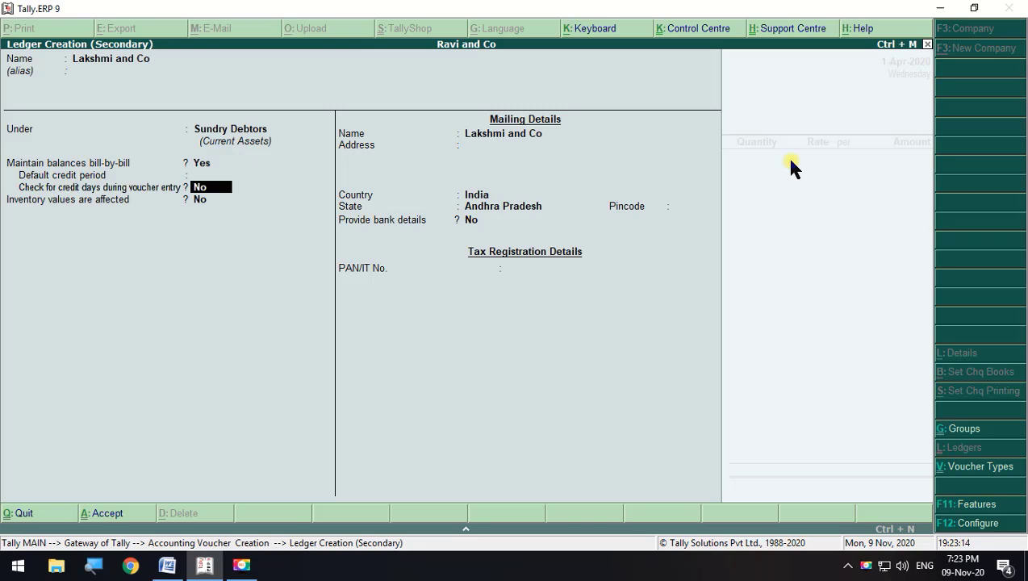
pyautogui.press('Return')
pyautogui.press('Return')
pyautogui.press('Return')
pyautogui.press('Return')
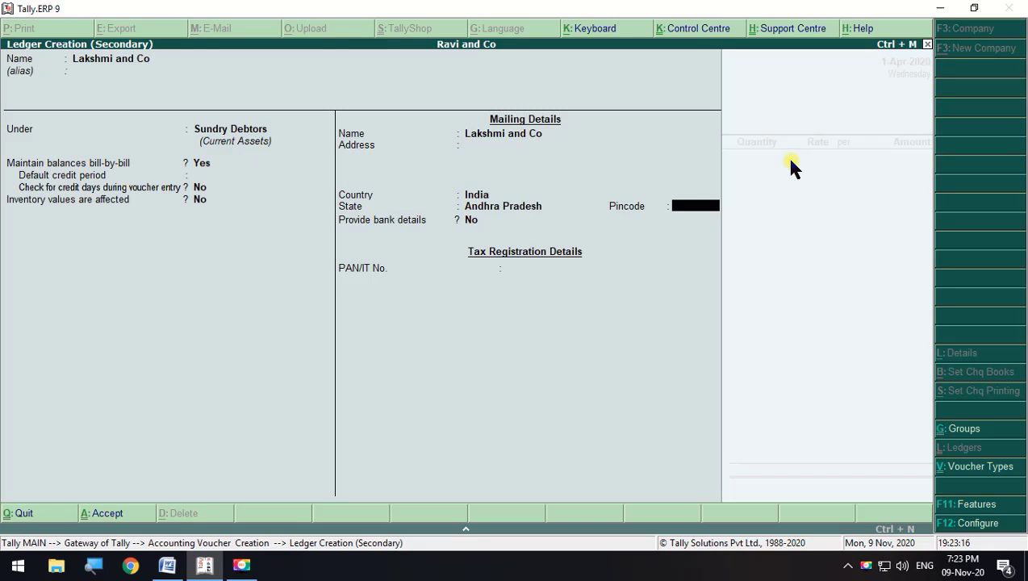
pyautogui.press('Return')
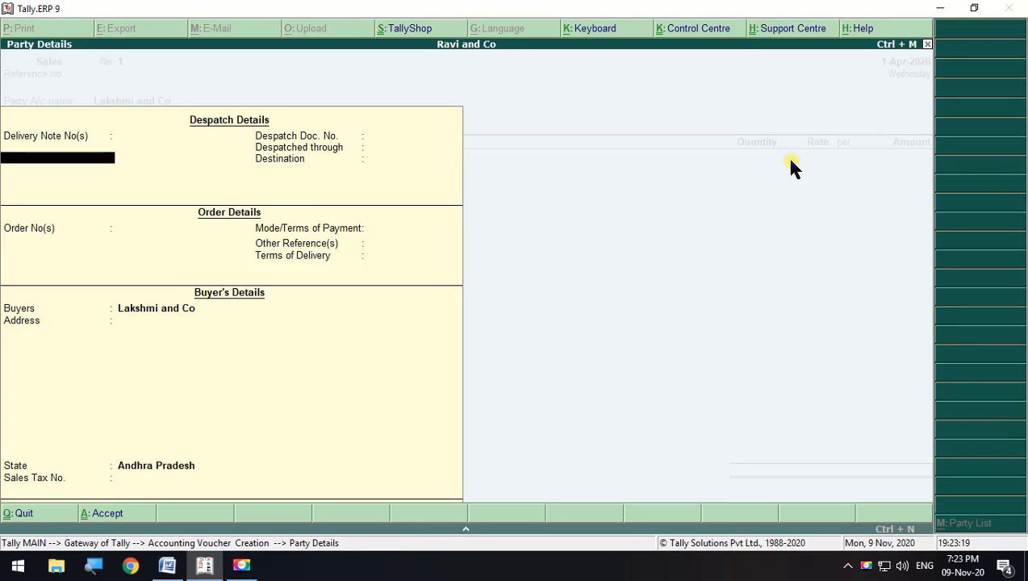
# Accept the sales voucher's party details for Lakshmi and Co with the despatch and order fields left empty
pyautogui.press('Escape')
pyautogui.press('Return')
pyautogui.press('Return')
pyautogui.press('Return')
pyautogui.press('Return')
pyautogui.press('Return')
pyautogui.press('Return')
pyautogui.press('Return')
pyautogui.press('Return')
pyautogui.press('Return')
pyautogui.press('Return')
pyautogui.press('Return')
pyautogui.press('Return')
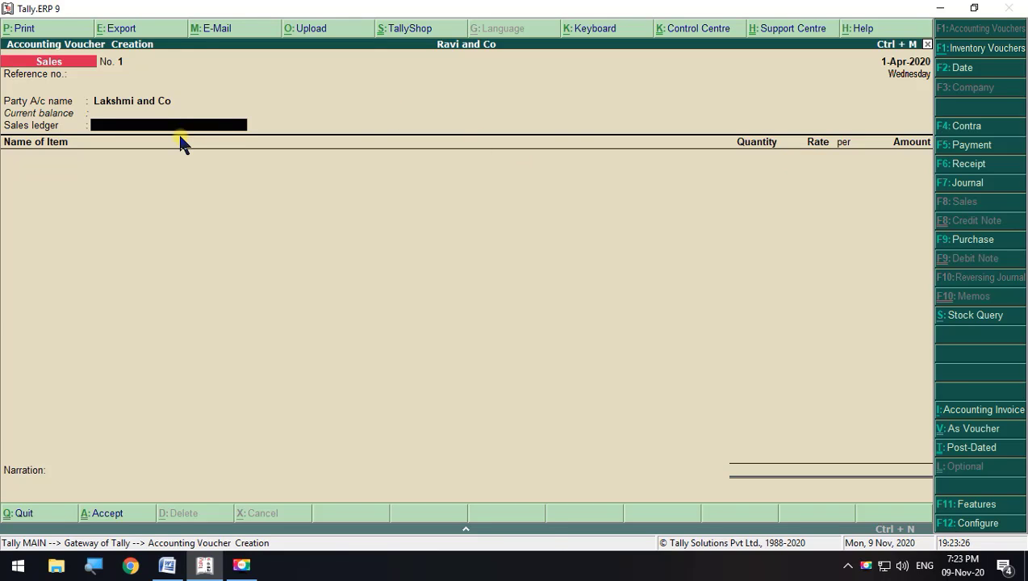
# Start a new ledger named Sales from the sales ledger field, leaving its alias empty
pyautogui.press('space')
pyautogui.hotkey('alt', 'c')
pyautogui.write('Sales')
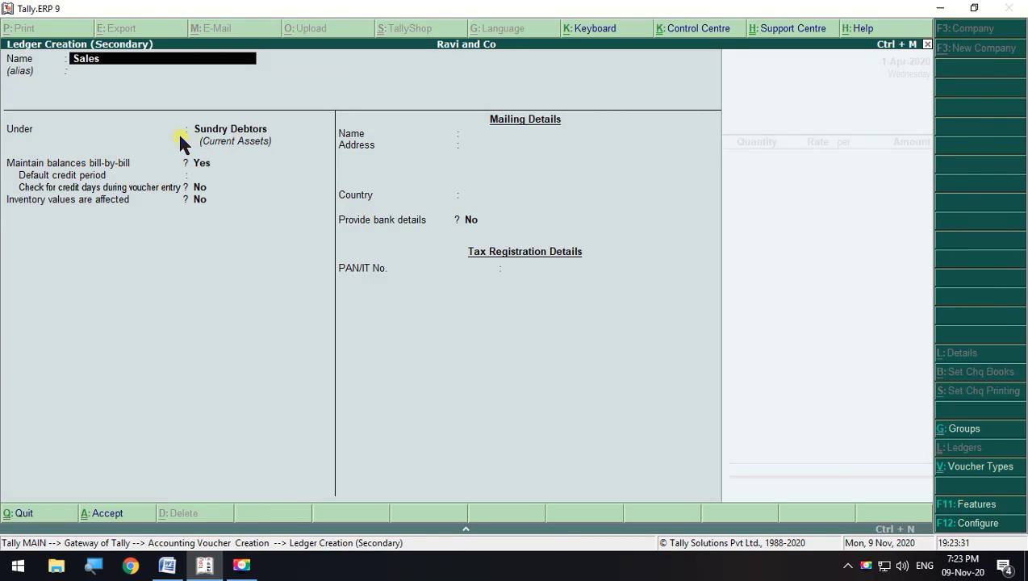
pyautogui.press('Return')
pyautogui.press('Return')
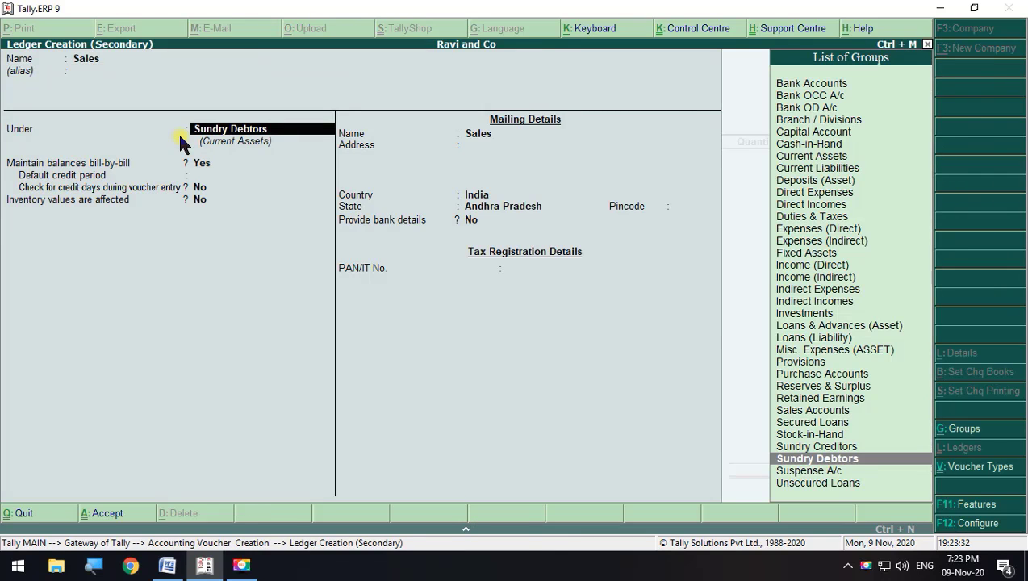
# Put the Sales ledger under Sales Accounts with inventory values affected and ledger type Not Applicable, and save it
pyautogui.write('S')
pyautogui.press('Return')
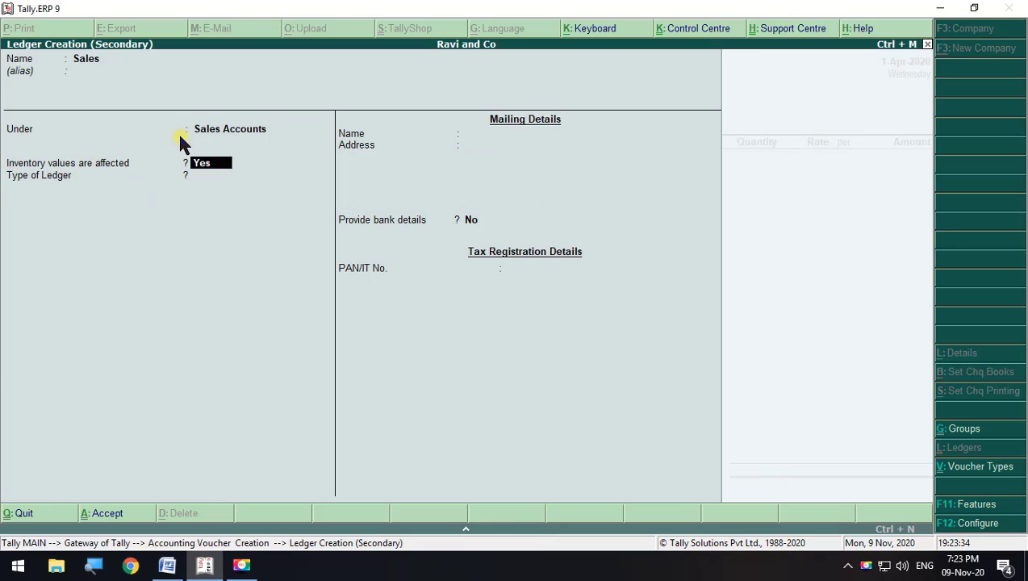
pyautogui.press('Return')
pyautogui.press('Return')
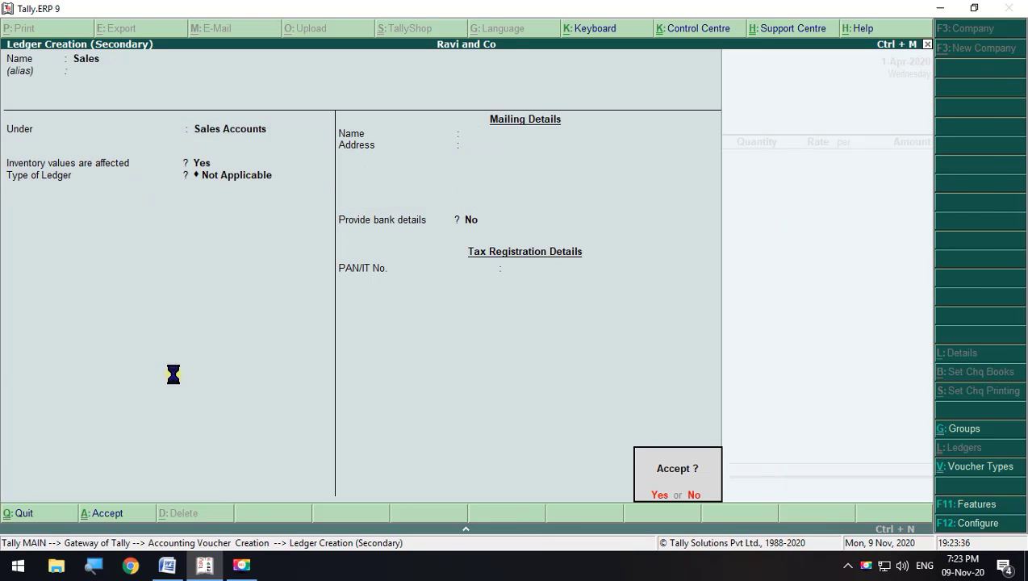
pyautogui.press('Return')
pyautogui.press('space')
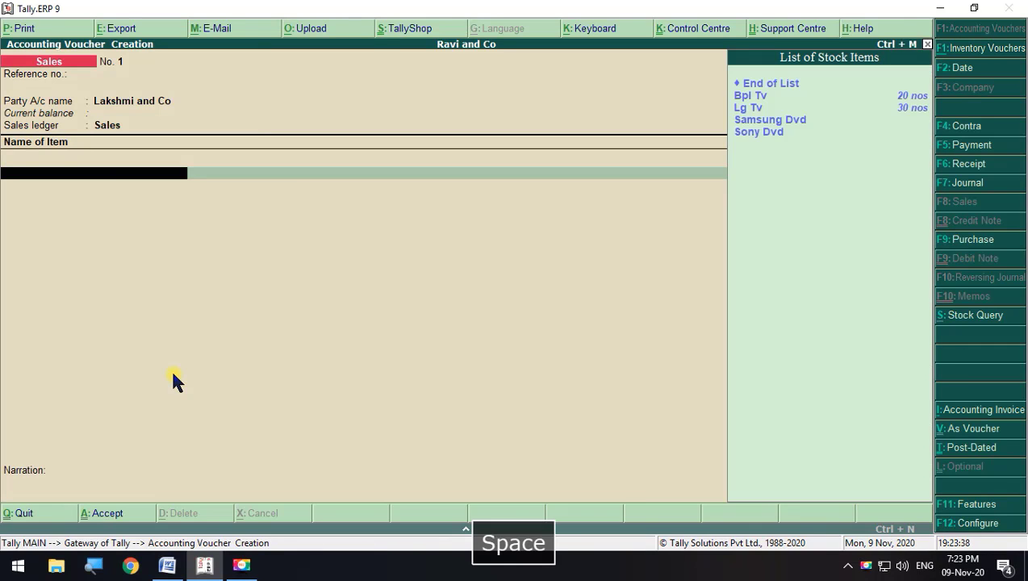
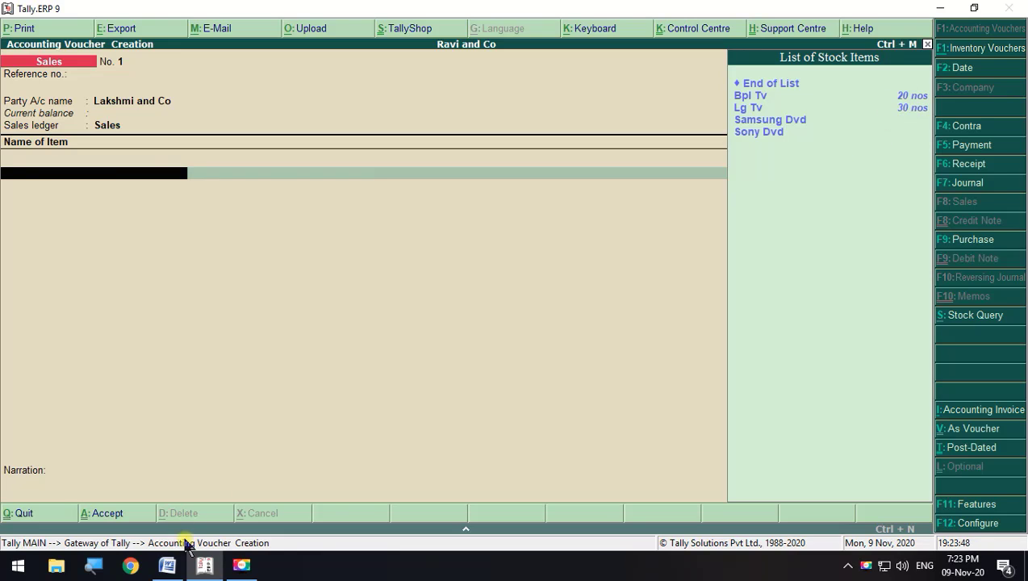
# Check entry 6 in the Word document and add Bpl Tv to the sales voucher with a quantity of 10 nos
pyautogui.click(167, 565)
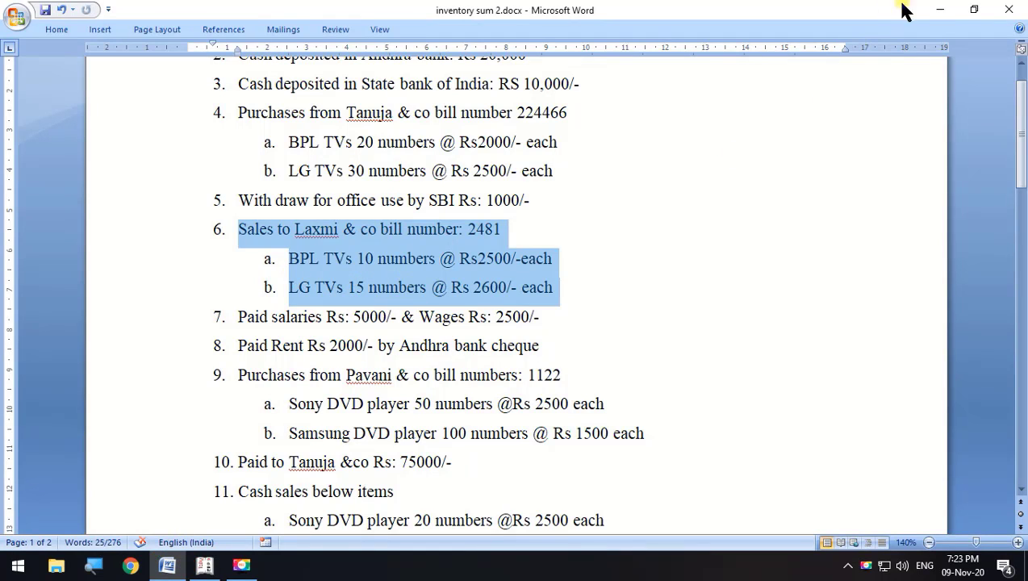
pyautogui.click(940, 10)
pyautogui.click(771, 96)
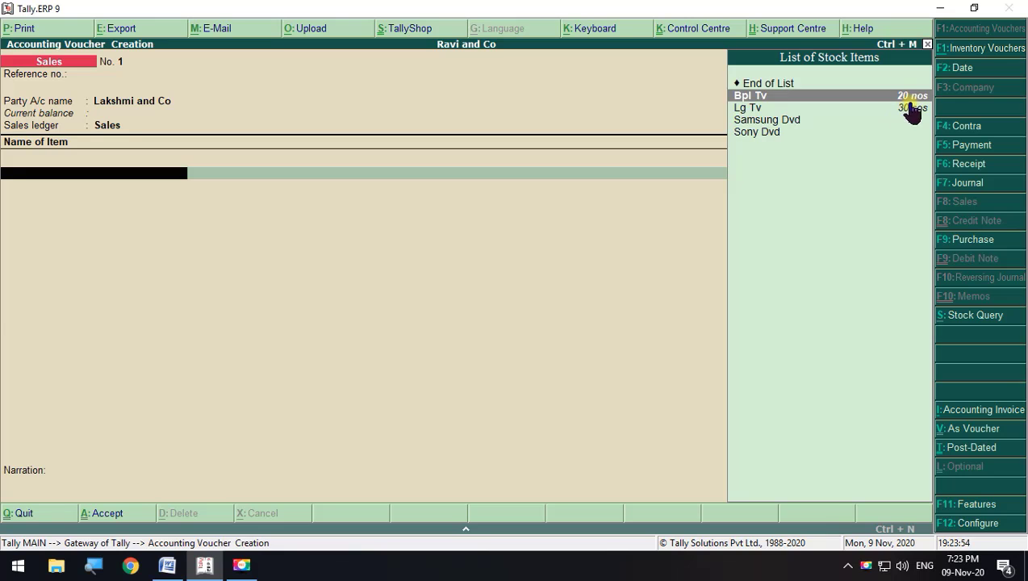
pyautogui.press('Return')
pyautogui.write('10')
pyautogui.press('Return')
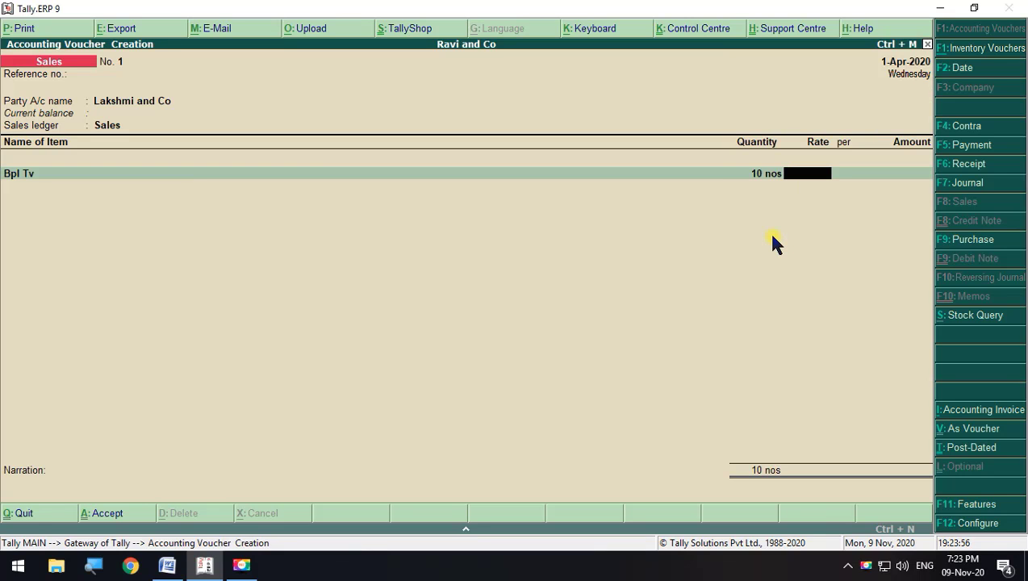
# Look up the BPL TV selling price in the Word document and set the item's rate to 2500 per nos
pyautogui.hotkey('alt', 'Tab')
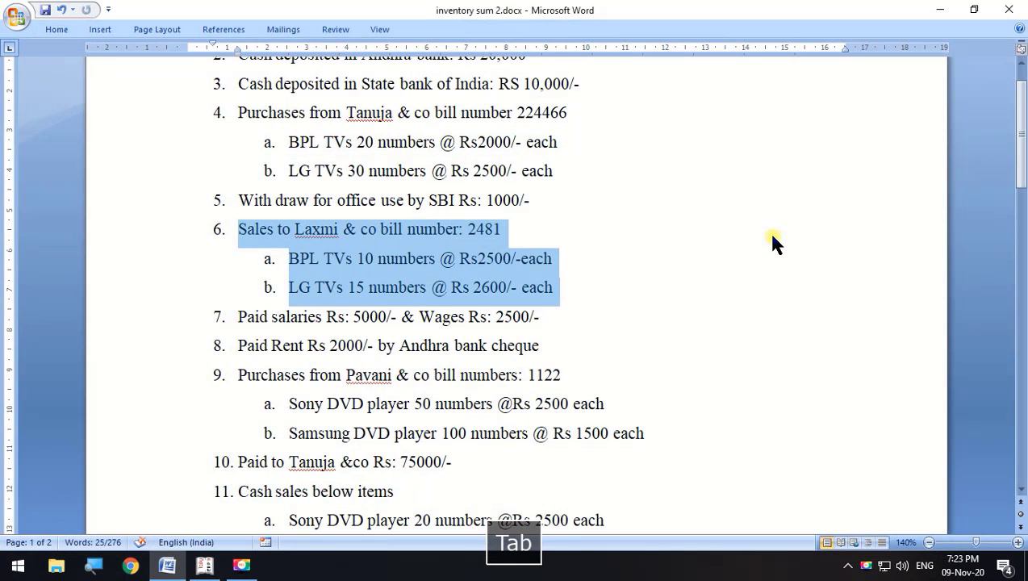
pyautogui.hotkey('alt', 'Tab')
pyautogui.write('2500')
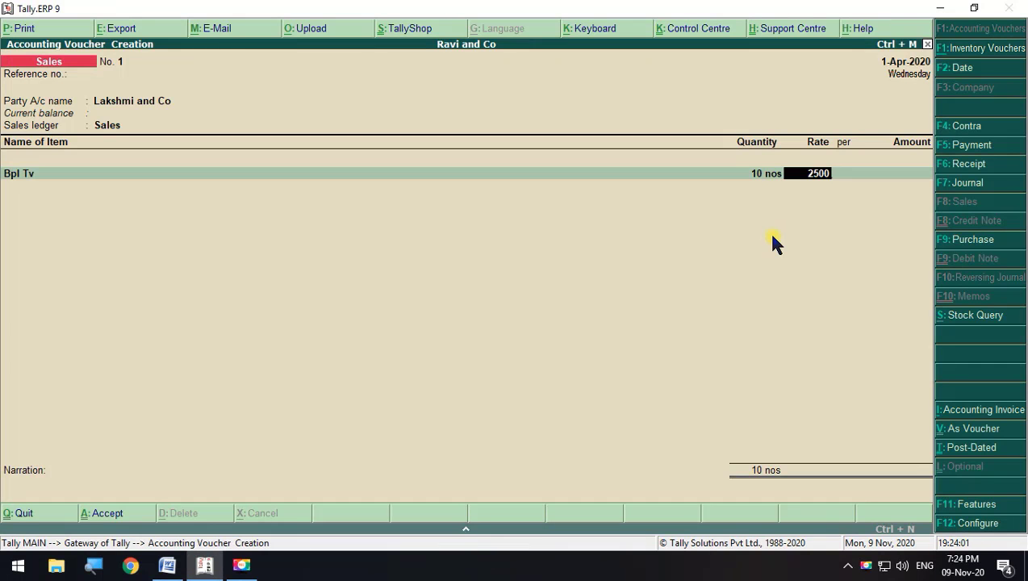
pyautogui.press('Return')
pyautogui.press('Return')
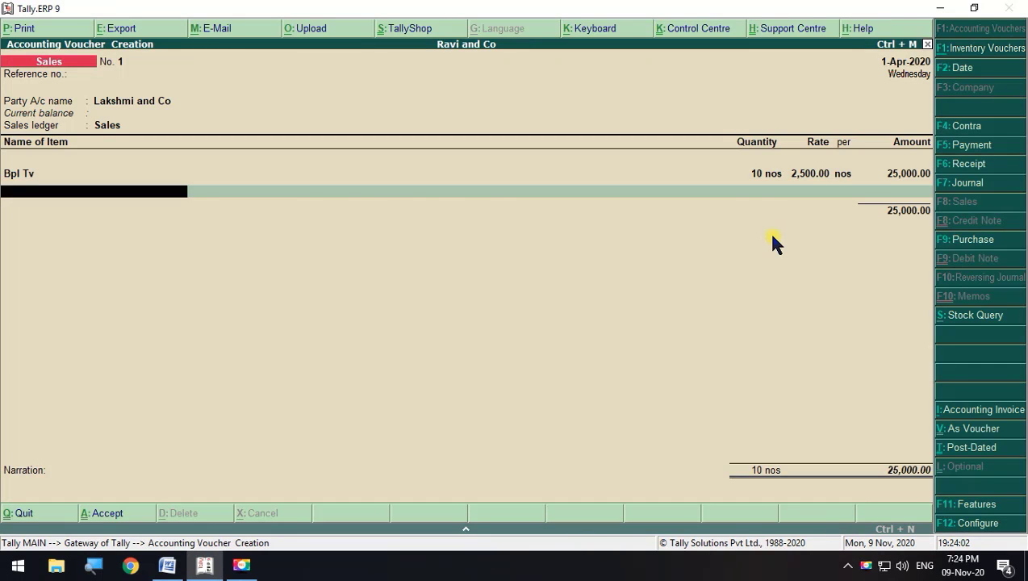
# Check entry 6 in the Word document and add Lg Tv to the sales voucher with a quantity of 15 nos
pyautogui.hotkey('alt', 'Tab')
pyautogui.hotkey('alt', 'Tab')
pyautogui.press('Down')
pyautogui.press('Down')
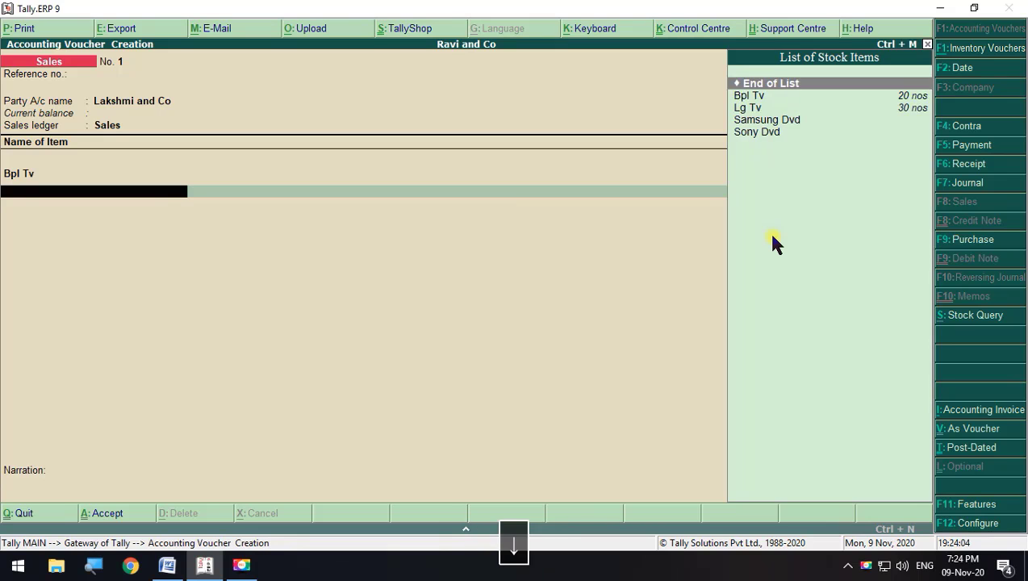
pyautogui.press('Return')
pyautogui.hotkey('alt', 'Tab')
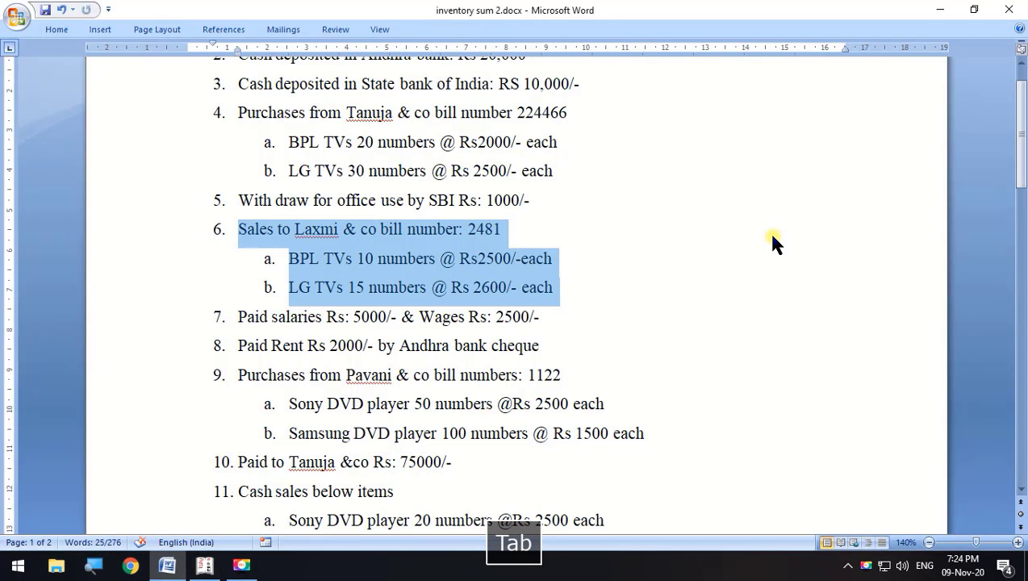
pyautogui.hotkey('alt', 'Tab')
pyautogui.write('15')
pyautogui.press('Return')
# Look up the LG TV selling price in the Word document and set the item's rate to 2600 per nos
pyautogui.hotkey('alt', 'Tab')
pyautogui.hotkey('alt', 'Tab')
pyautogui.write('2600')
pyautogui.press('Return')
pyautogui.press('Return')
pyautogui.press('Return')
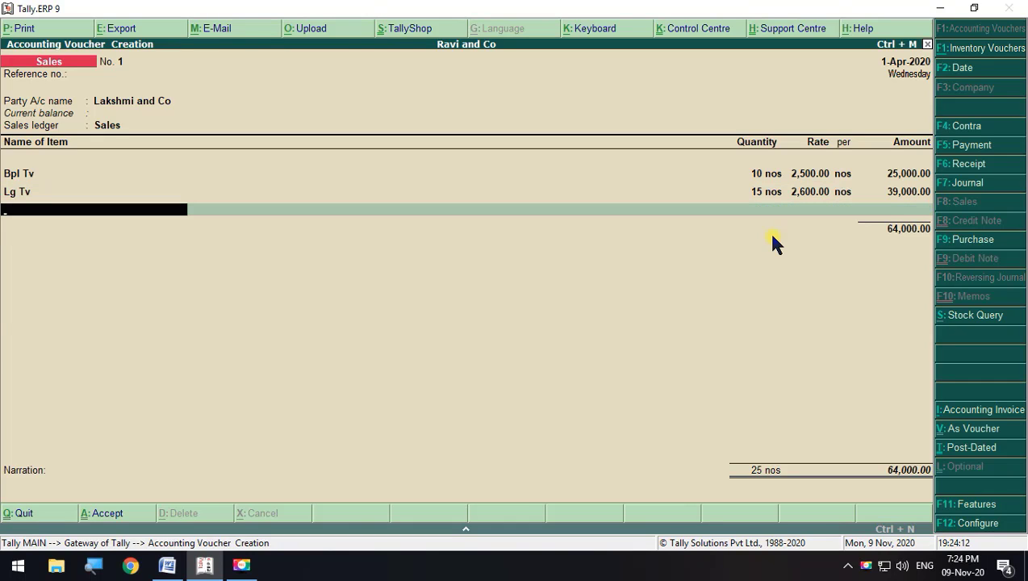
# End the item list, check the bill number in the Word document, and enter 2481 as a New Ref for Lakshmi and Co
pyautogui.press('Return')
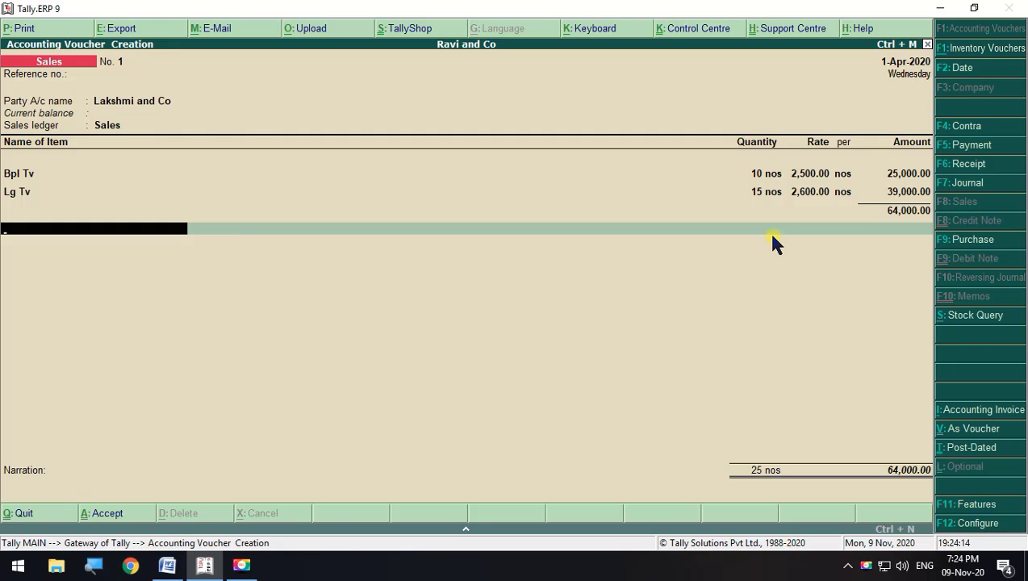
pyautogui.press('Return')
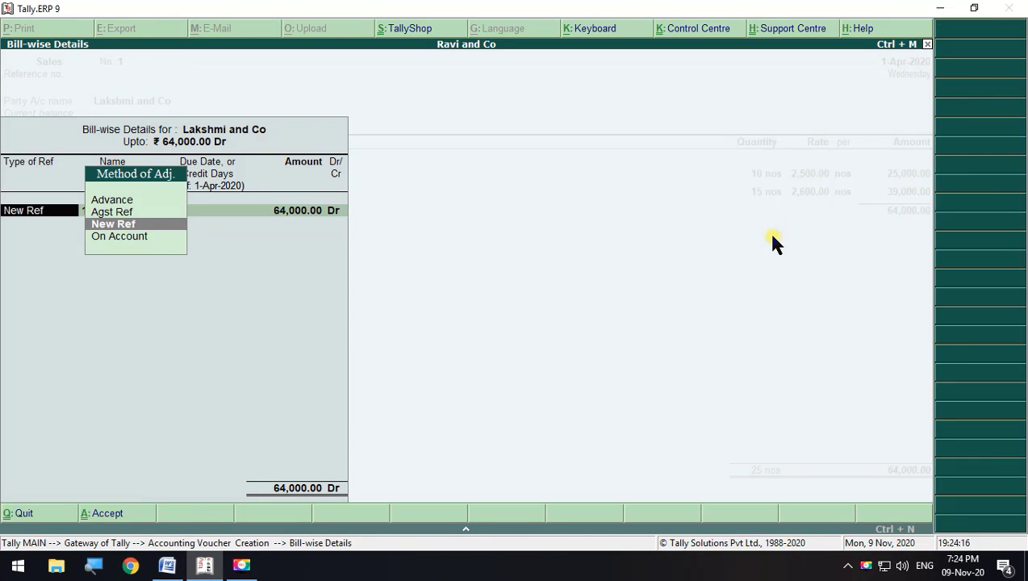
pyautogui.hotkey('alt', 'Tab')
pyautogui.hotkey('alt', 'Tab')
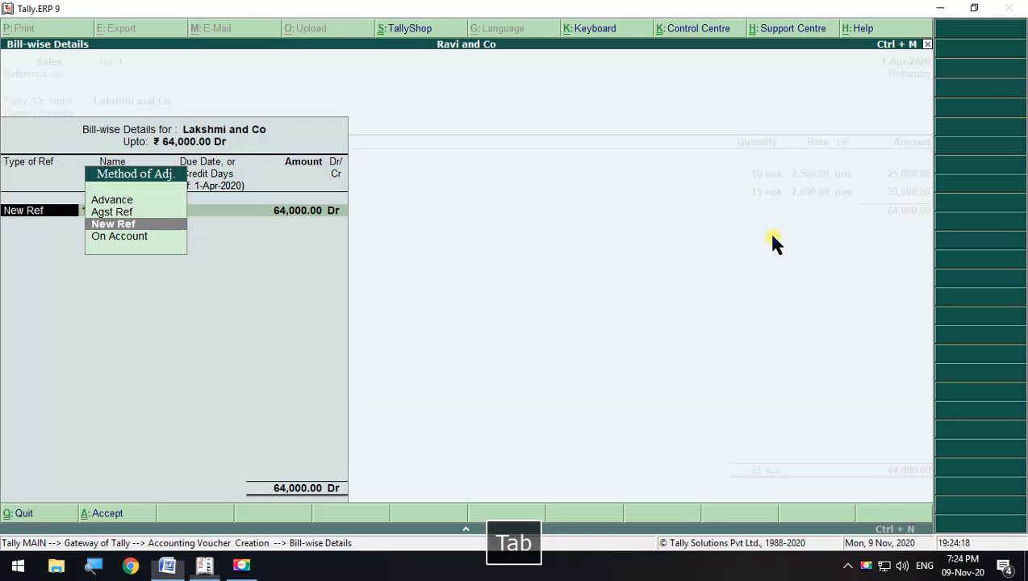
pyautogui.press('Return')
pyautogui.write('2481')
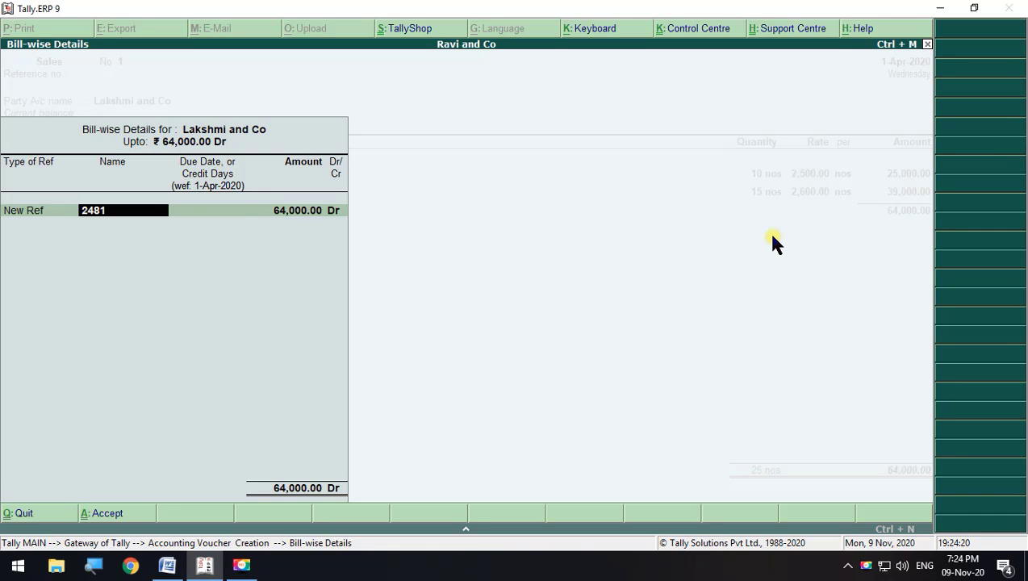
# Accept the bill-wise details with the full amount as Dr, leave the narration empty, and save the sales voucher
pyautogui.press('Return')
pyautogui.press('Return')
pyautogui.press('Return')
pyautogui.press('Return')
pyautogui.press('Return')
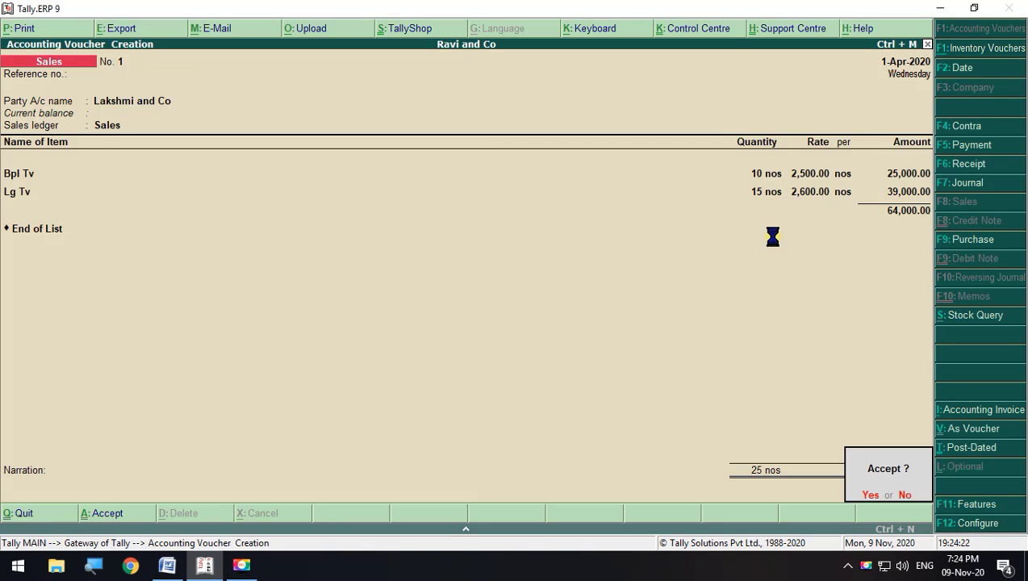
pyautogui.press('Return')
# Highlight entry 7 on salaries and wages in the Word document and open a payment voucher in Tally
pyautogui.hotkey('alt', 'Tab')
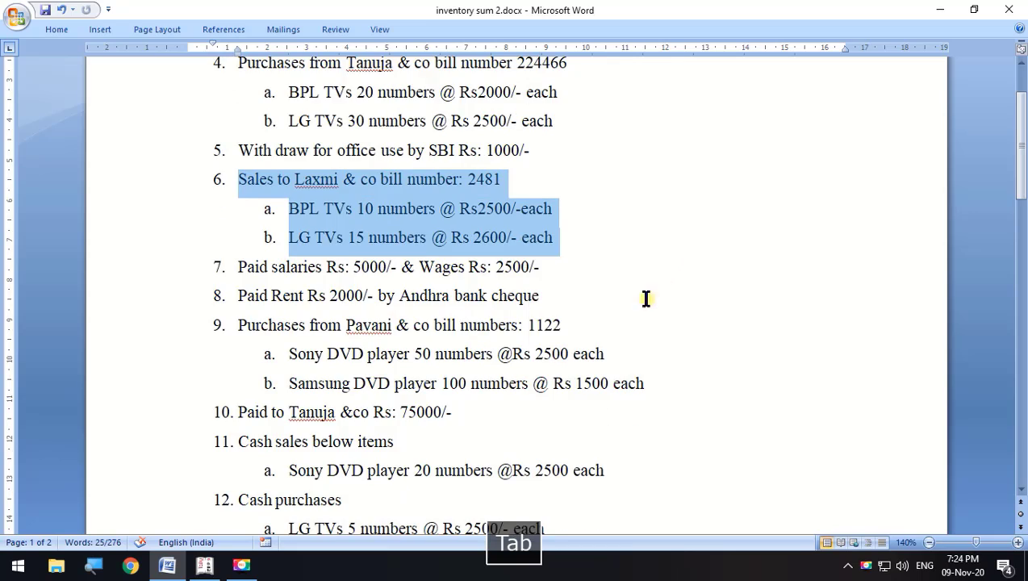
pyautogui.scroll(-1, 326, 295)
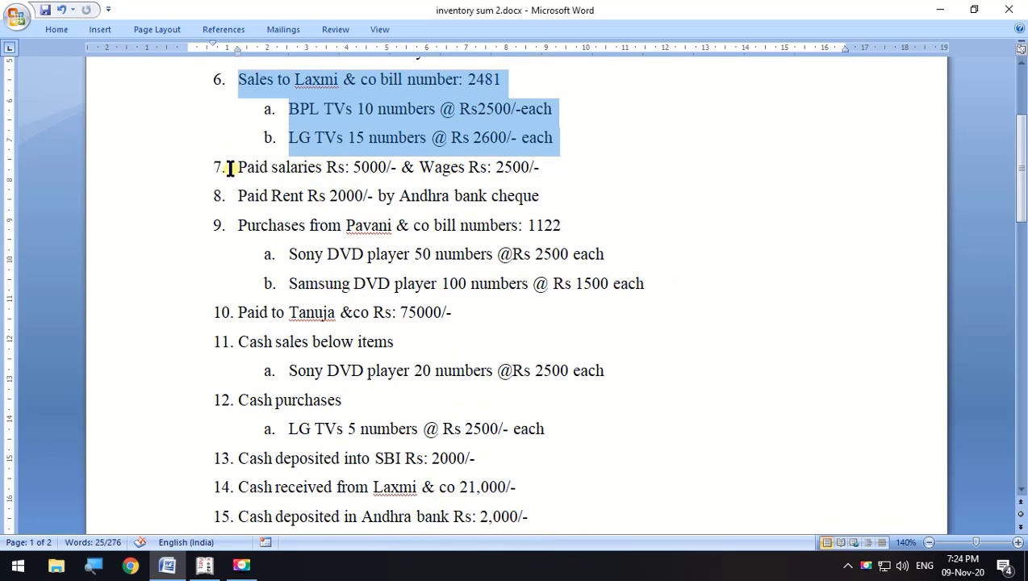
pyautogui.moveTo(230, 168); pyautogui.dragTo(557, 169)
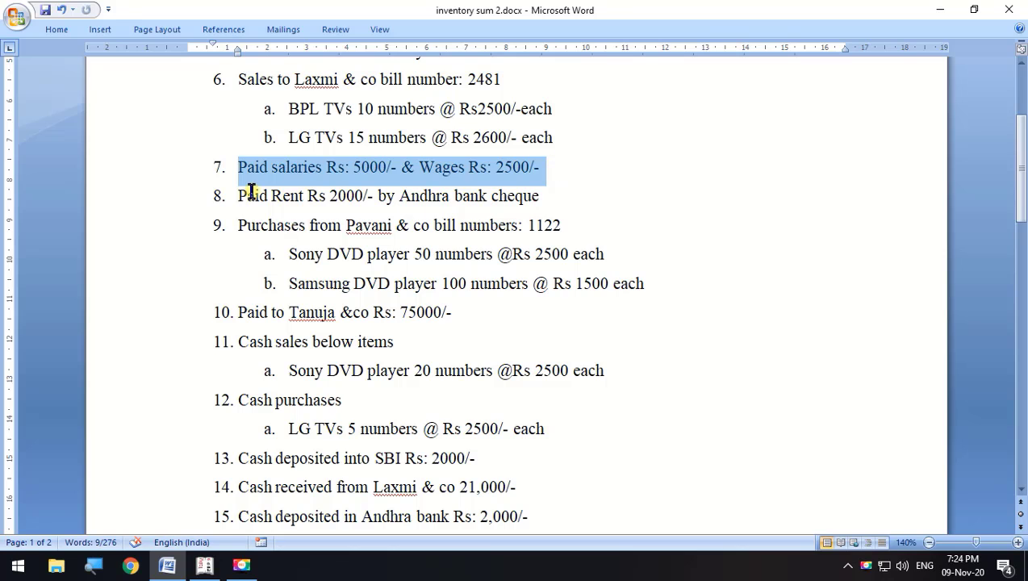
pyautogui.hotkey('alt', 'Tab')
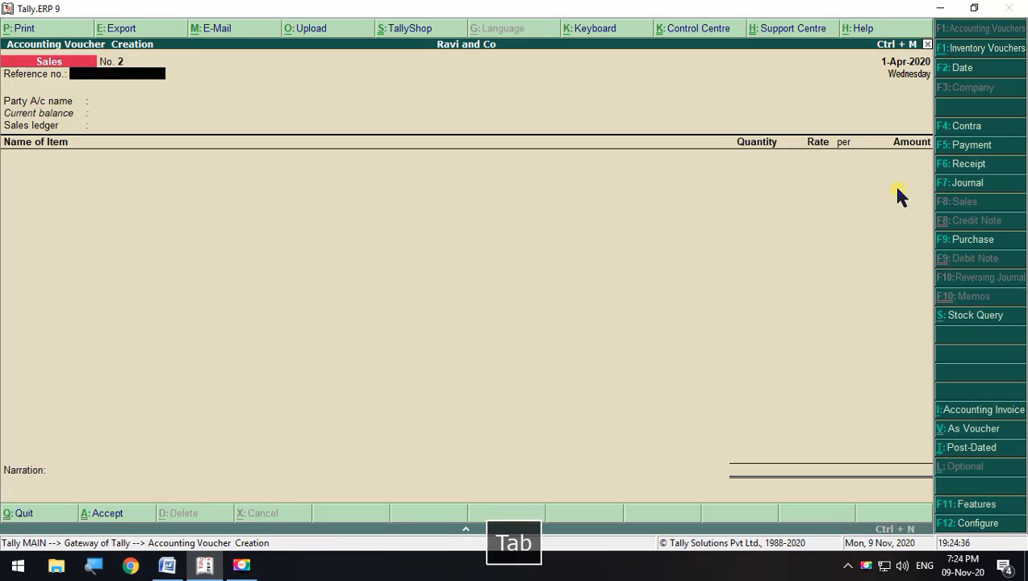
pyautogui.press('F5')
# Recheck entry 7 in the Word document and choose Cash as the payment voucher's account
pyautogui.hotkey('alt', 'Tab')
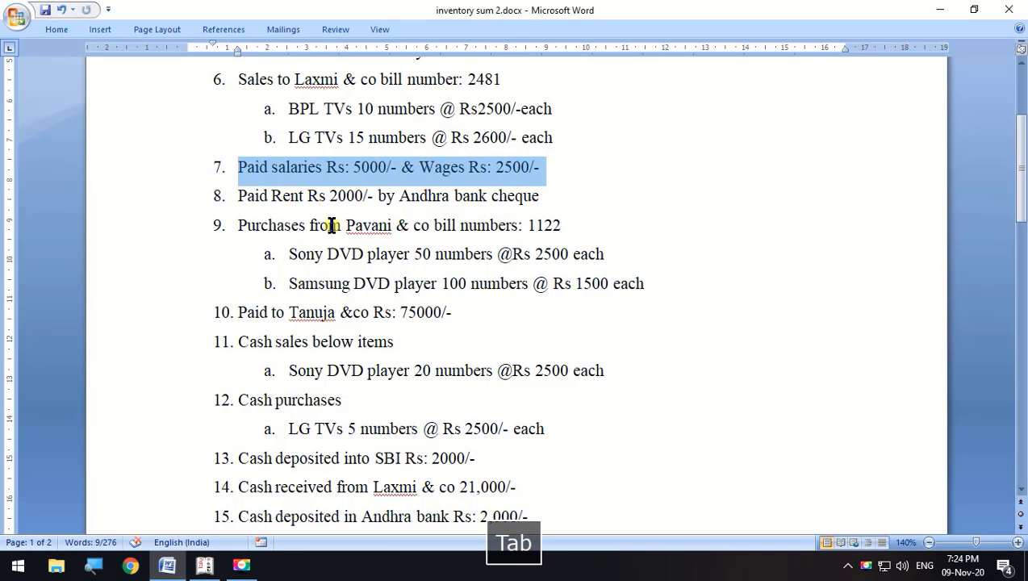
pyautogui.hotkey('alt', 'Tab')
pyautogui.press('space')
pyautogui.press('Down')
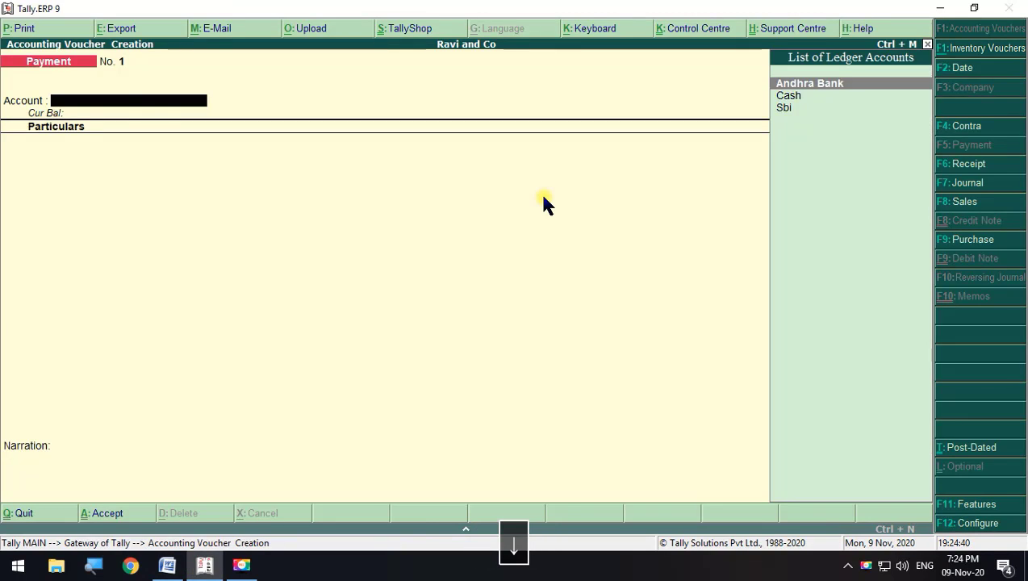
pyautogui.press('Down')
pyautogui.press('Return')
# Check entry 7 again and start a new ledger named Salaries from the payment voucher's particulars, leaving its alias empty
pyautogui.press('space')
pyautogui.hotkey('alt', 'Tab')
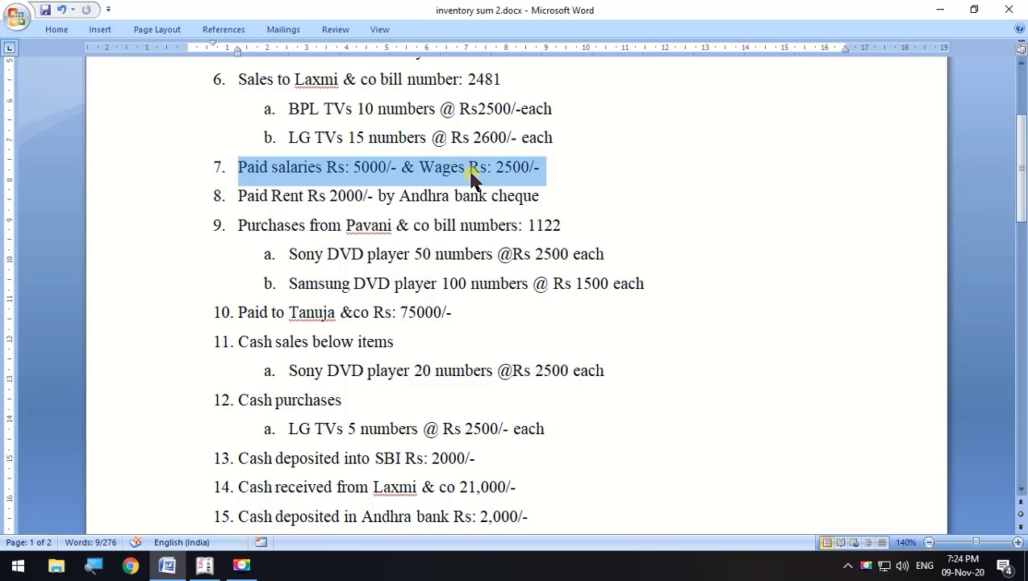
pyautogui.hotkey('alt', 'Tab')
pyautogui.hotkey('alt', 'c')
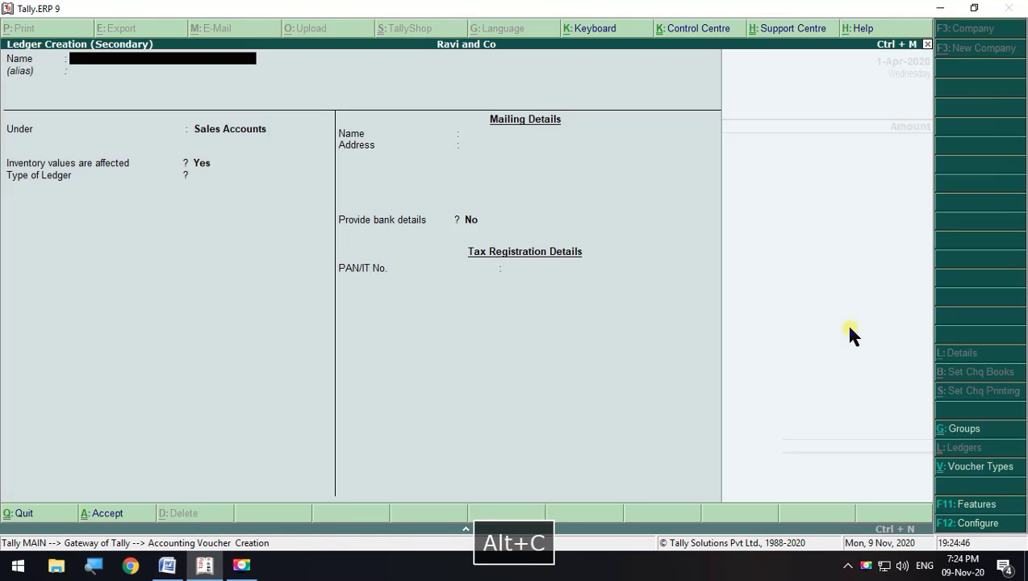
pyautogui.write('Salar')
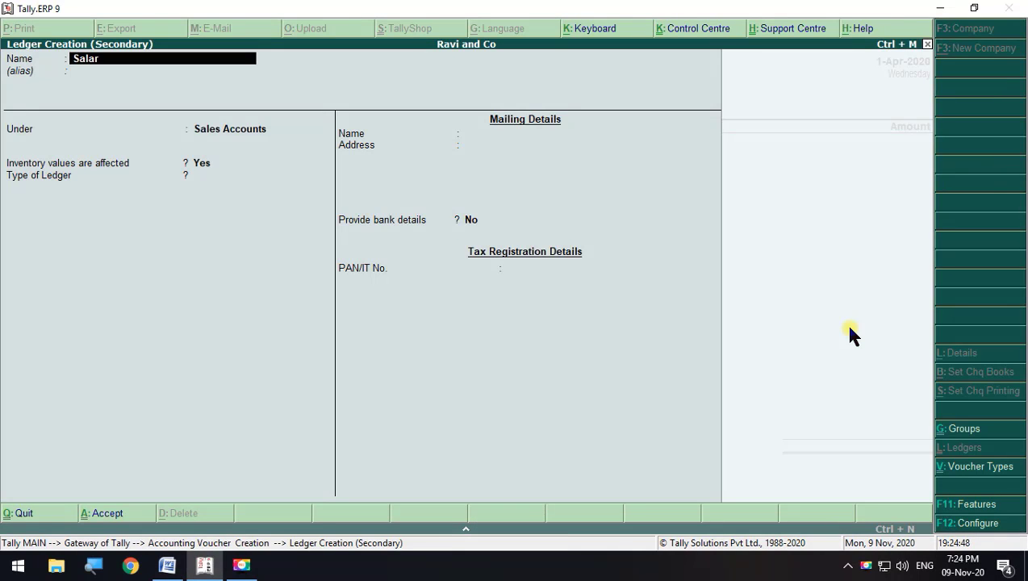
pyautogui.write('ies')
pyautogui.press('Return')
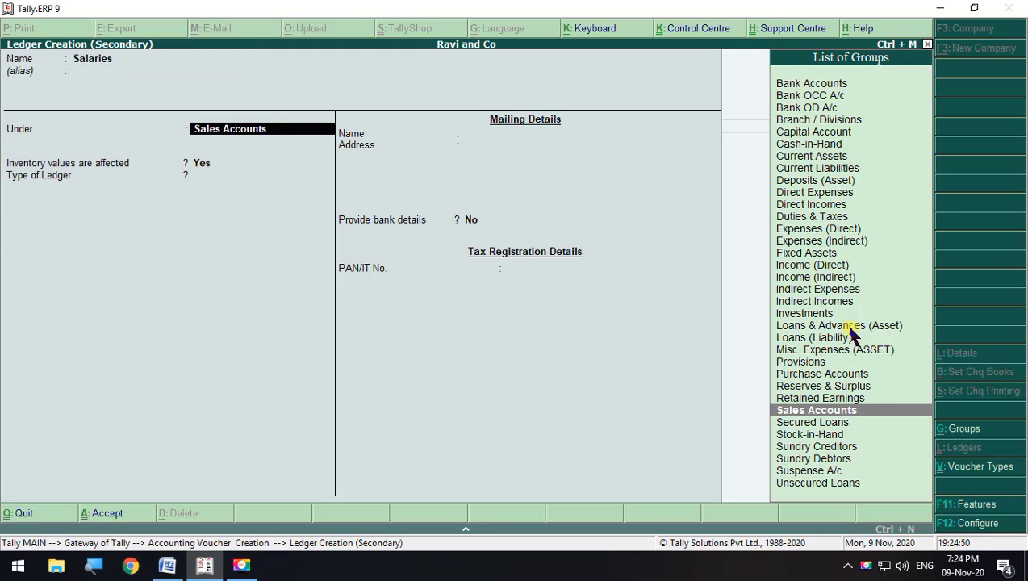
# Place the Salaries ledger under Indirect Expenses and save it with the remaining defaults
pyautogui.write('I')
pyautogui.press('Down')
pyautogui.press('Down')
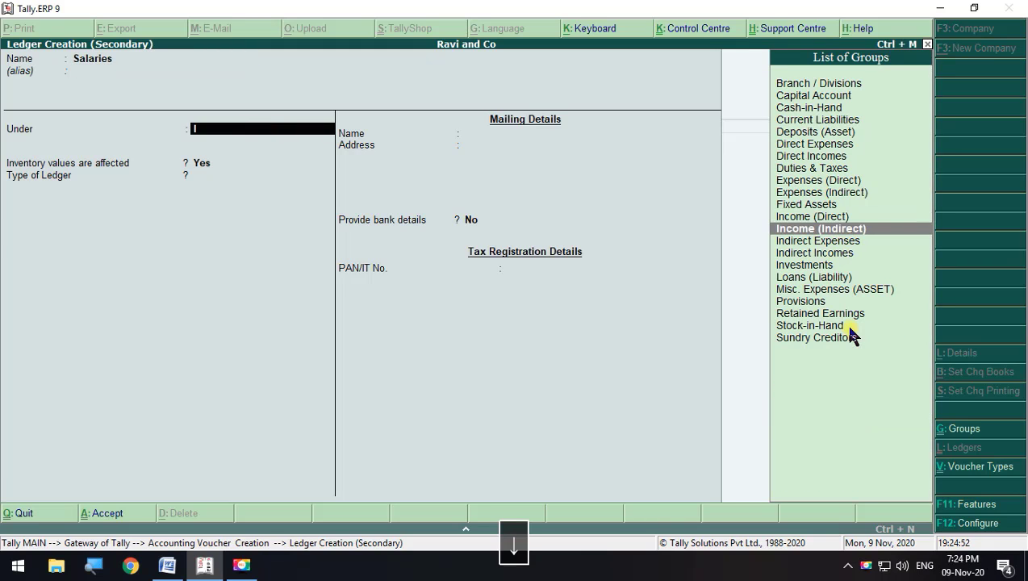
pyautogui.press('Down')
pyautogui.press('Return')
pyautogui.press('Return')
pyautogui.press('Return')
pyautogui.press('Return')
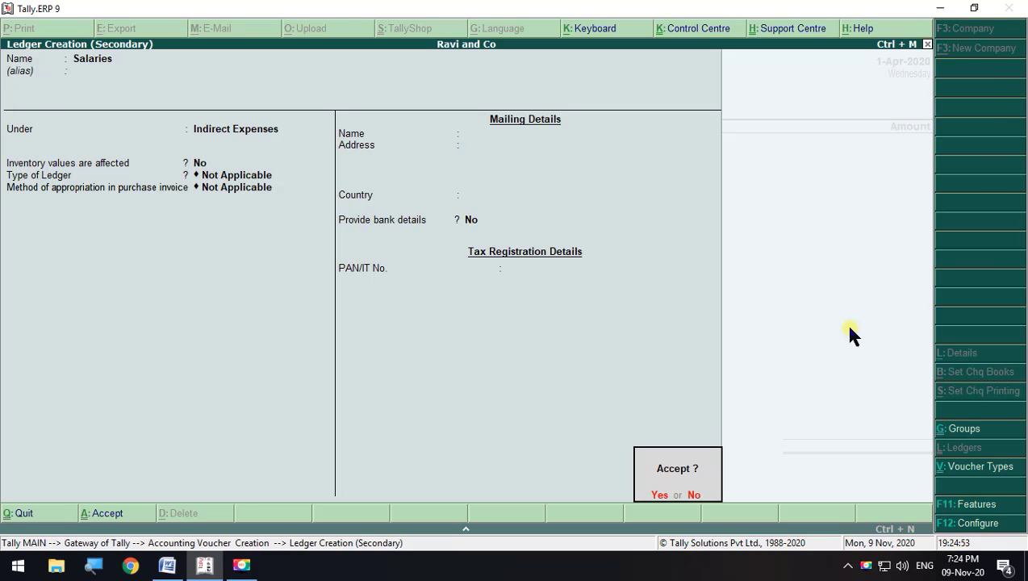
pyautogui.press('Return')
# Check the salary amount in item 7 of the Word exercise and enter 5000 for Salaries in the payment voucher
pyautogui.hotkey('alt', 'Tab')
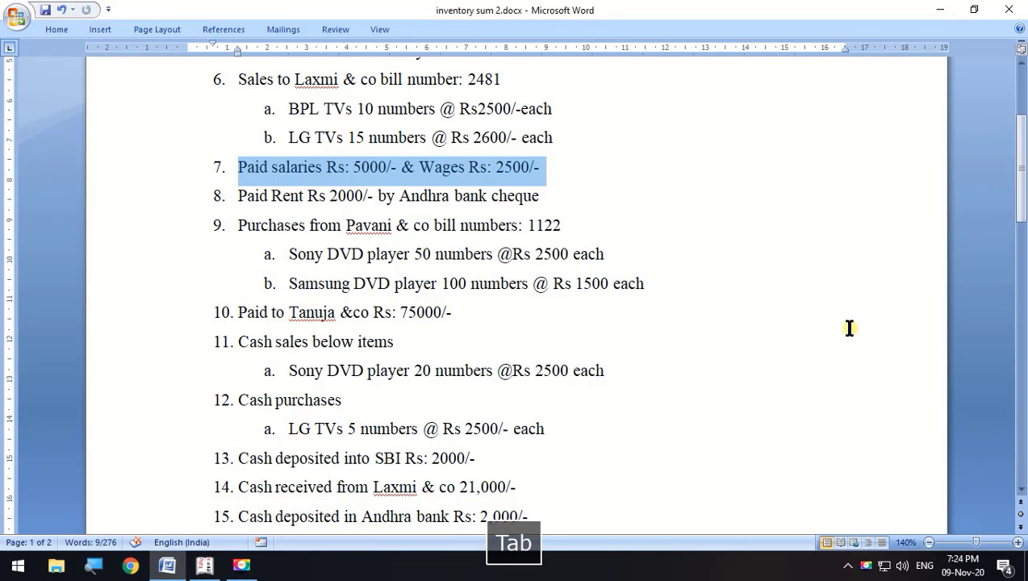
pyautogui.hotkey('alt', 'Tab')
pyautogui.write('5000')
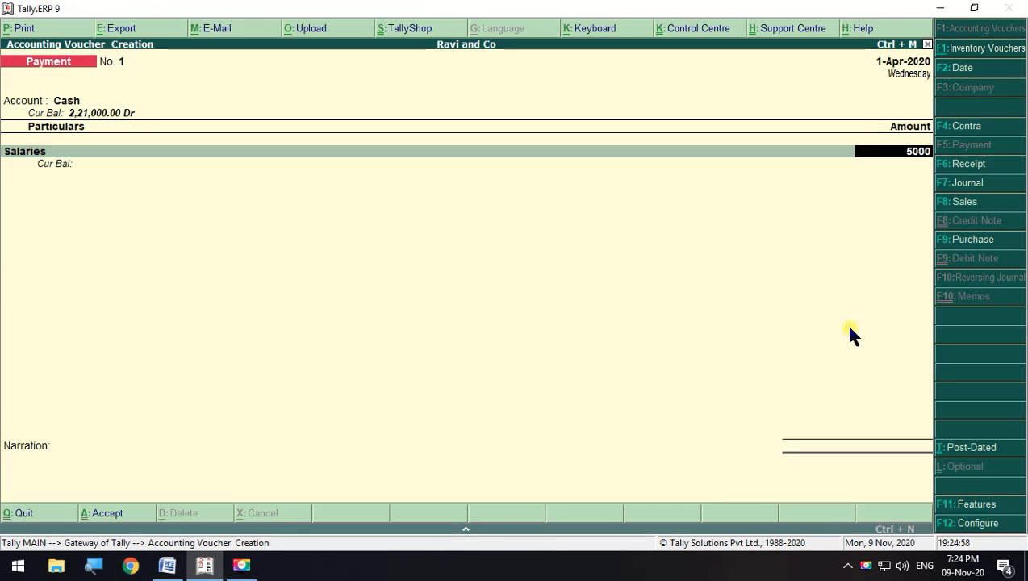
pyautogui.press('Return')
# Create a Wages ledger under Direct Expenses from within the payment voucher
pyautogui.press('space')
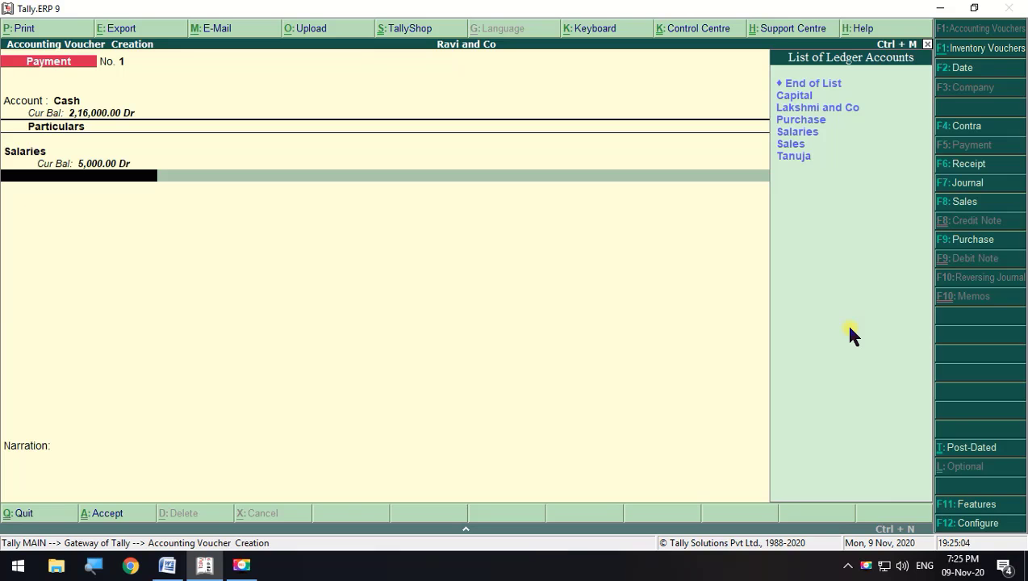
pyautogui.hotkey('alt', 'c')
pyautogui.write('Wa')
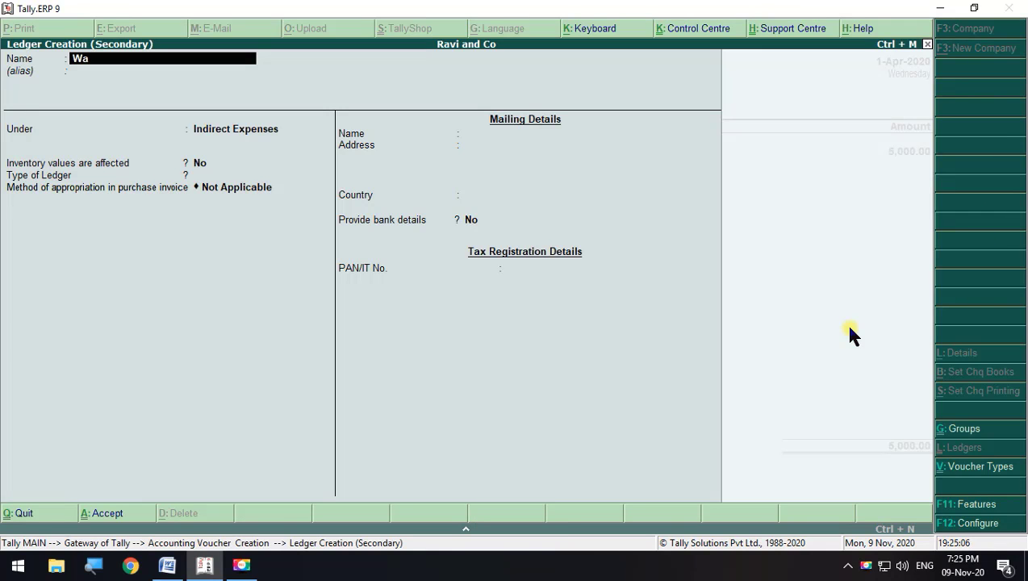
pyautogui.write('ges')
pyautogui.press('Return')
pyautogui.press('Return')
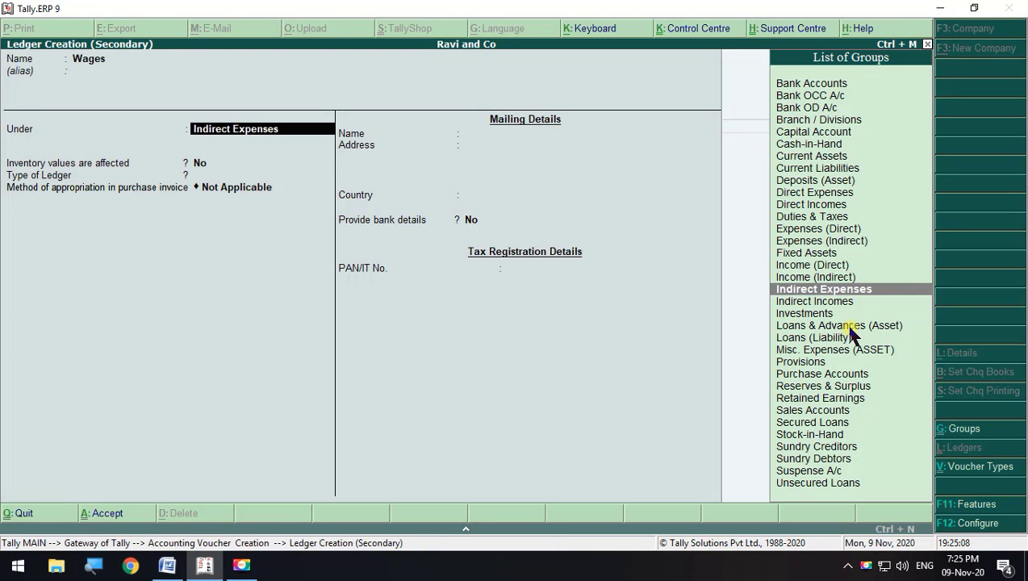
pyautogui.write('D')
pyautogui.press('Down')
pyautogui.press('Return')
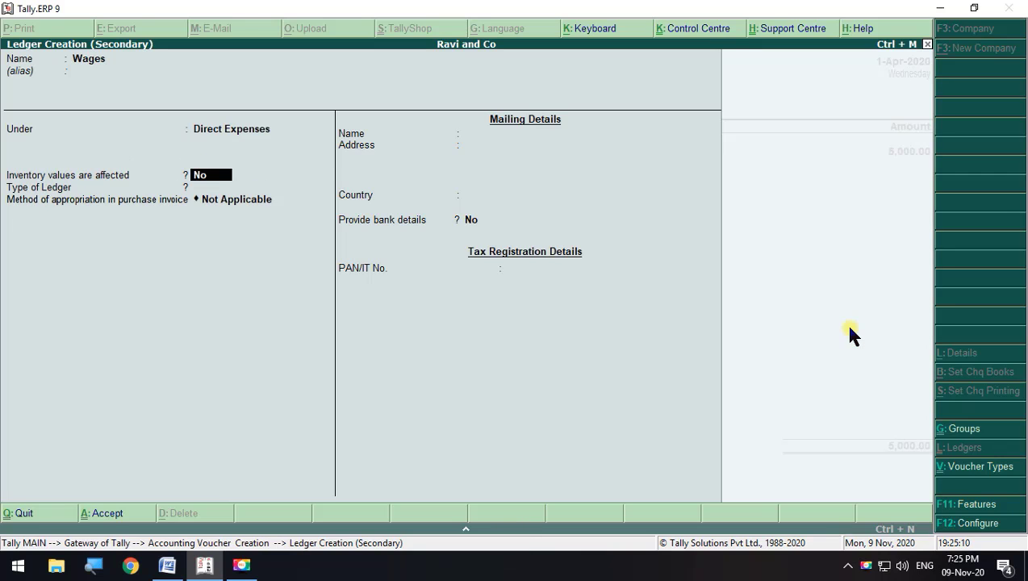
pyautogui.press('Return')
pyautogui.press('Return')
pyautogui.press('Return')
pyautogui.press('Return')
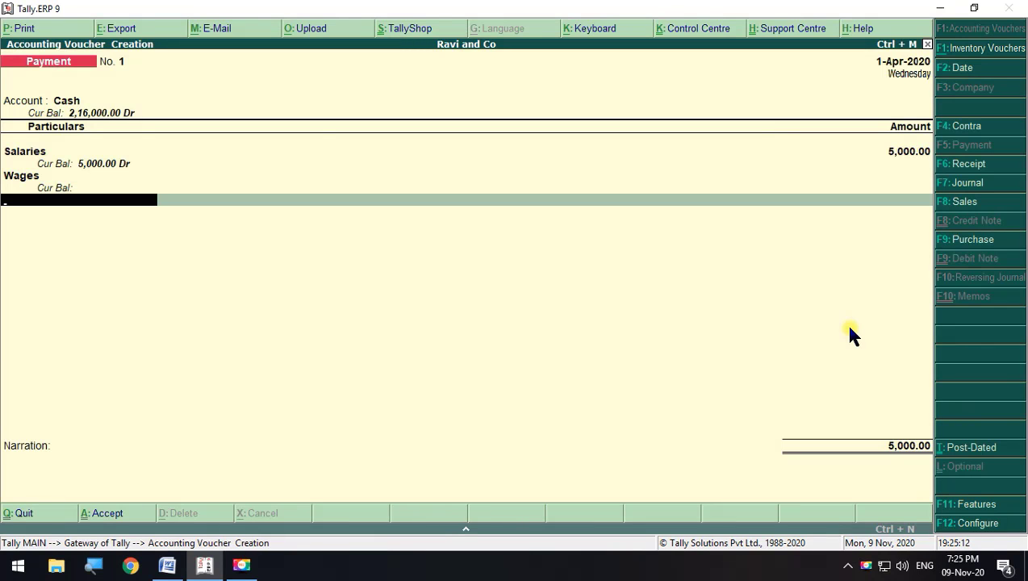
# Check the wages amount in the Word exercise, enter 2500 for Wages, and complete the voucher without a narration
pyautogui.hotkey('alt', 'Tab')
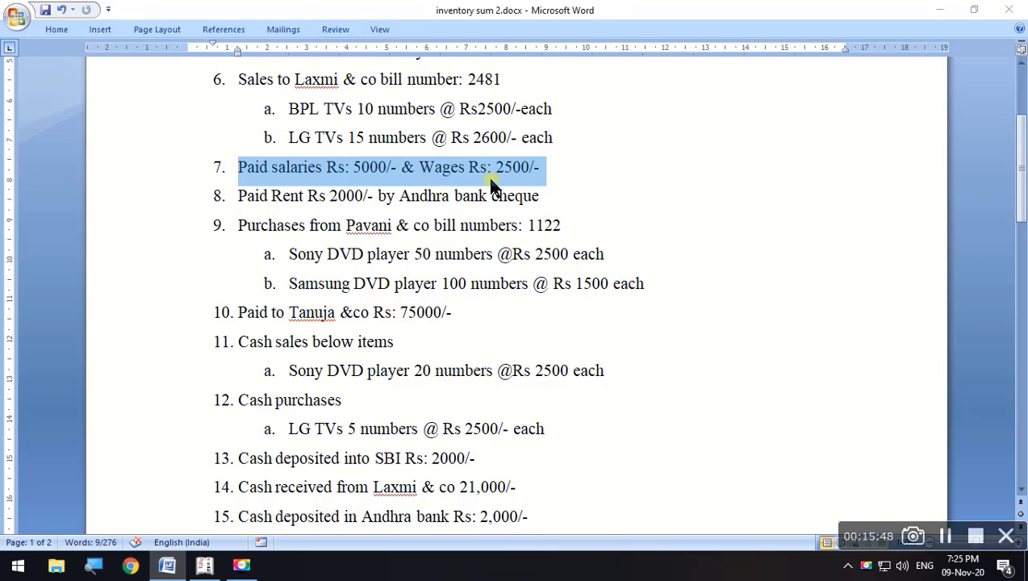
pyautogui.hotkey('alt', 'Tab')
pyautogui.write('2500')
pyautogui.press('Return')
pyautogui.press('Return')
pyautogui.press('Return')
pyautogui.press('Return')
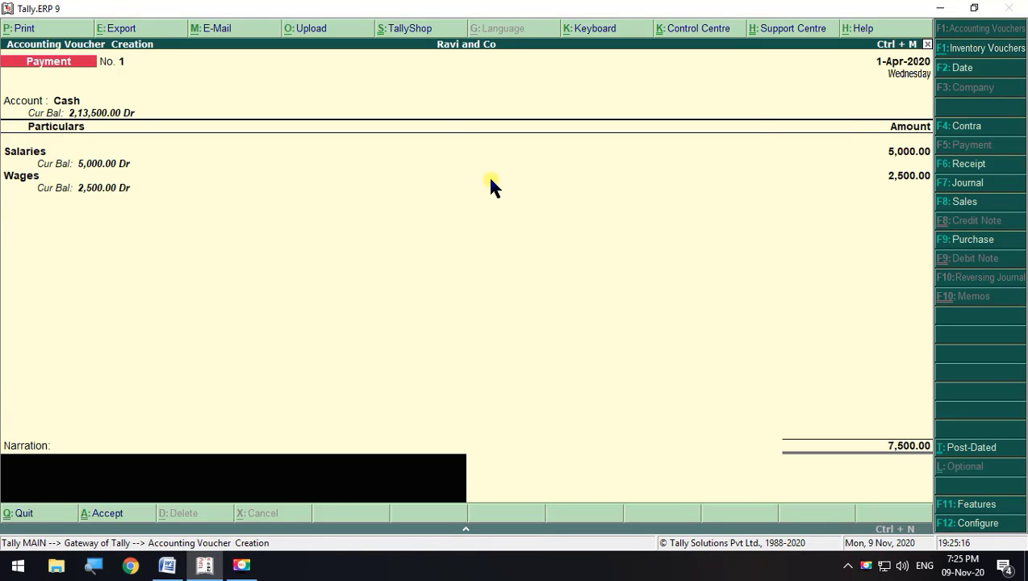
# Highlight item 8 on the rent payment in the Word exercise, and choose Andhra Bank as the new payment voucher's account
pyautogui.hotkey('alt', 'Tab')
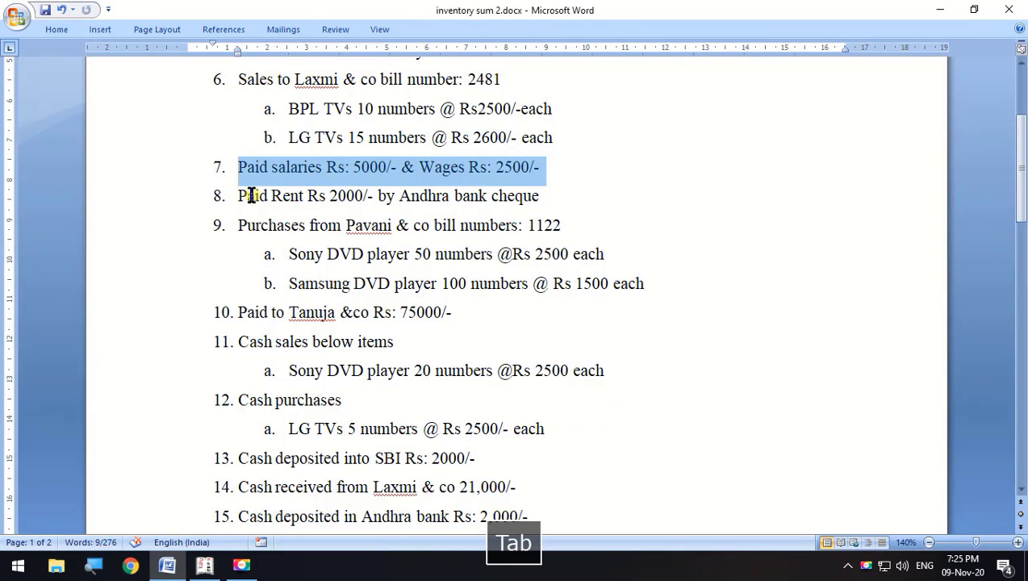
pyautogui.moveTo(238, 196); pyautogui.dragTo(541, 197)
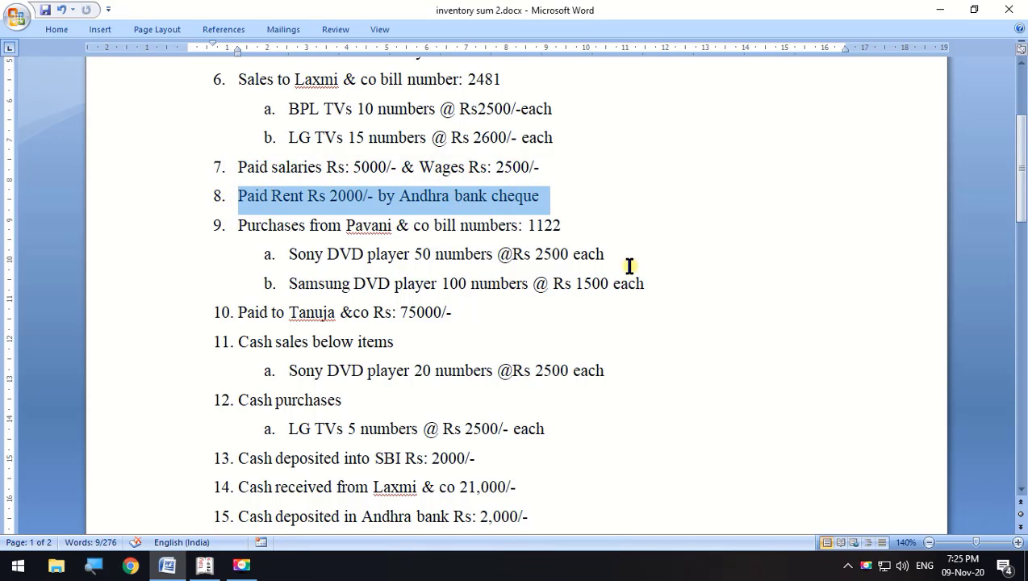
pyautogui.hotkey('alt', 'Tab')
pyautogui.press('space')
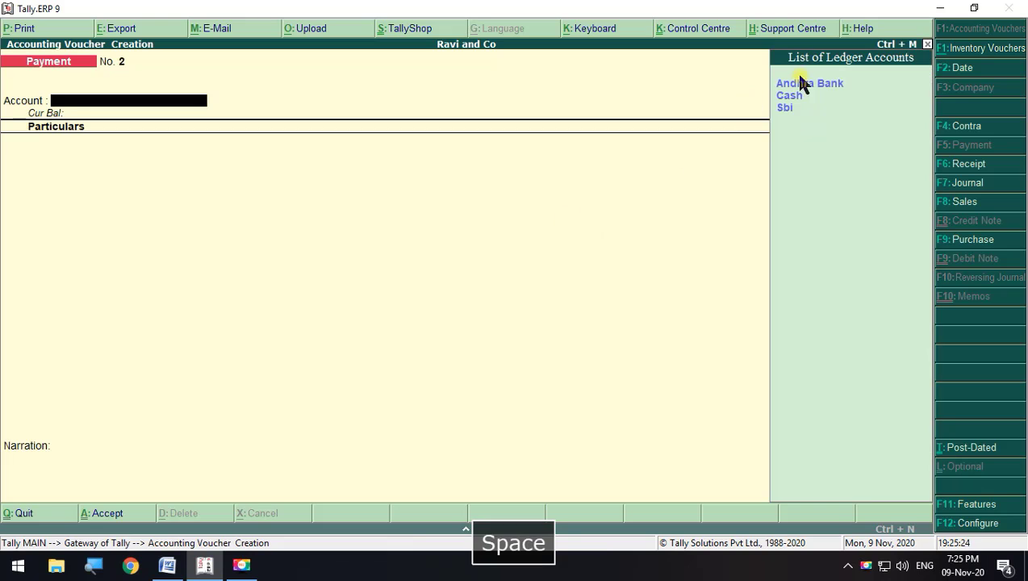
pyautogui.click(811, 87)
# Create a Rent ledger under Indirect Expenses from within the payment voucher
pyautogui.press('space')
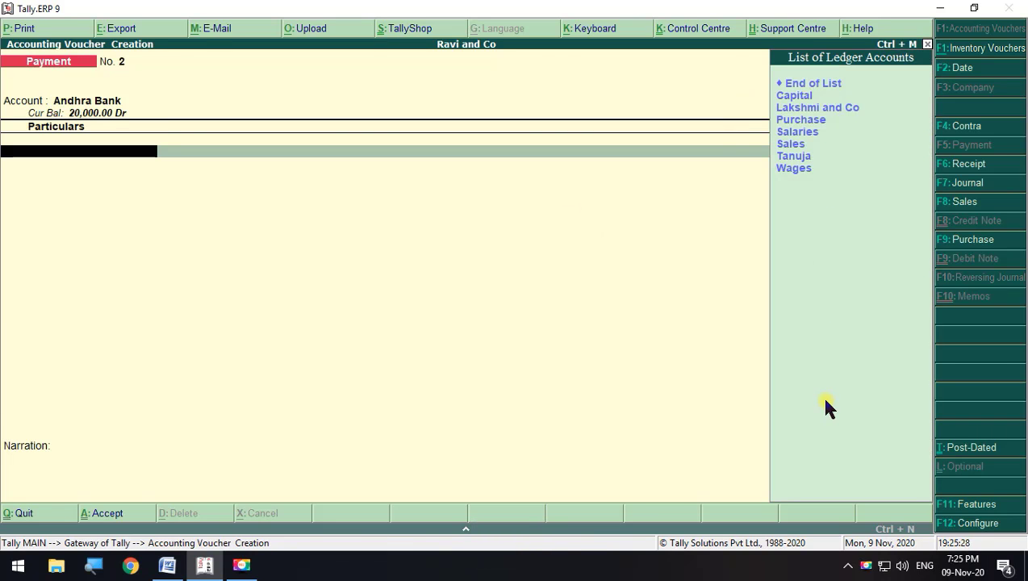
pyautogui.hotkey('alt', 'c')
pyautogui.write('Rent')
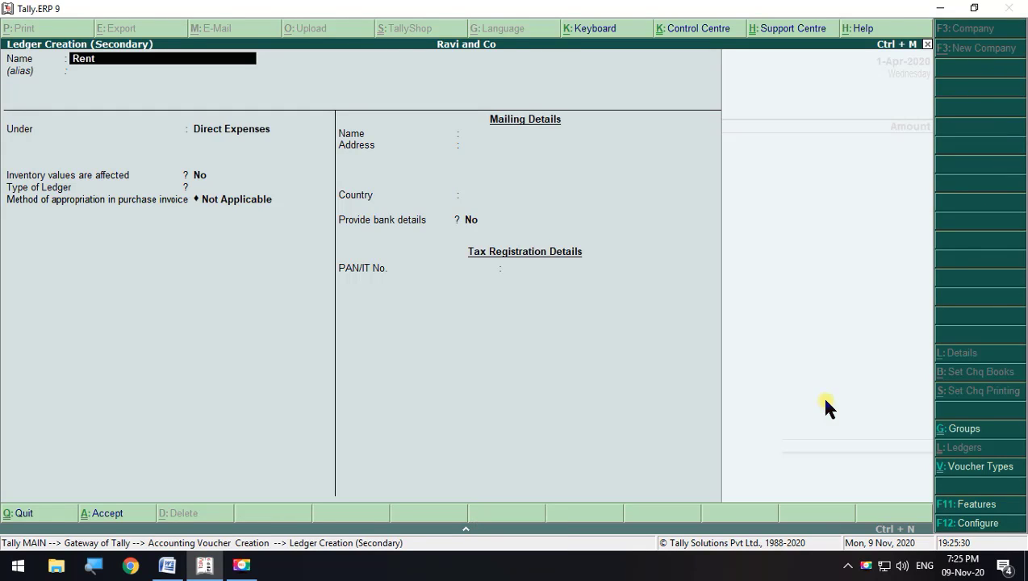
pyautogui.press('Return')
pyautogui.press('Return')
pyautogui.write('I')
pyautogui.press('Down')
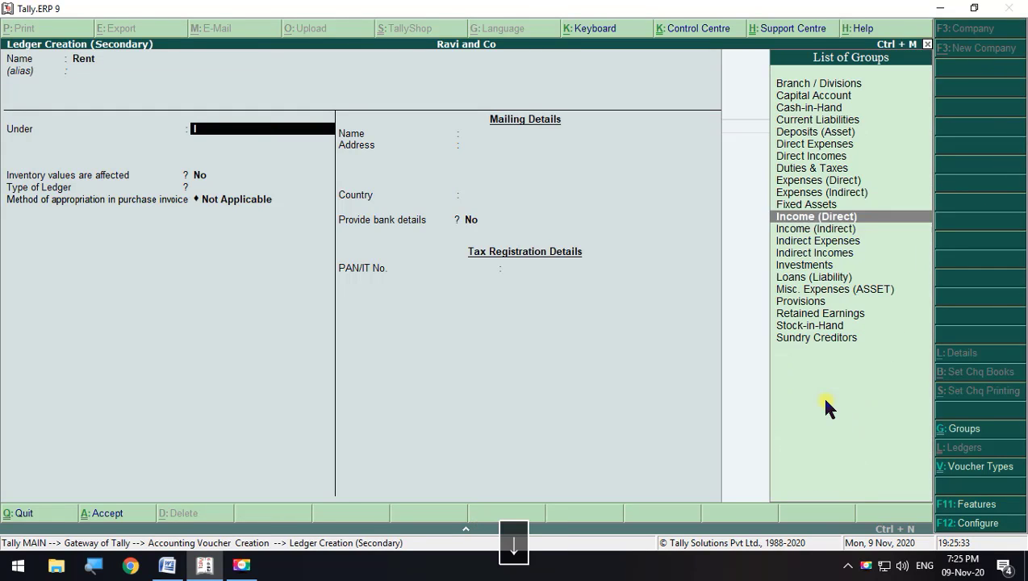
pyautogui.press('Down')
pyautogui.press('Down')
pyautogui.press('Return')
pyautogui.press('Return')
pyautogui.press('Return')
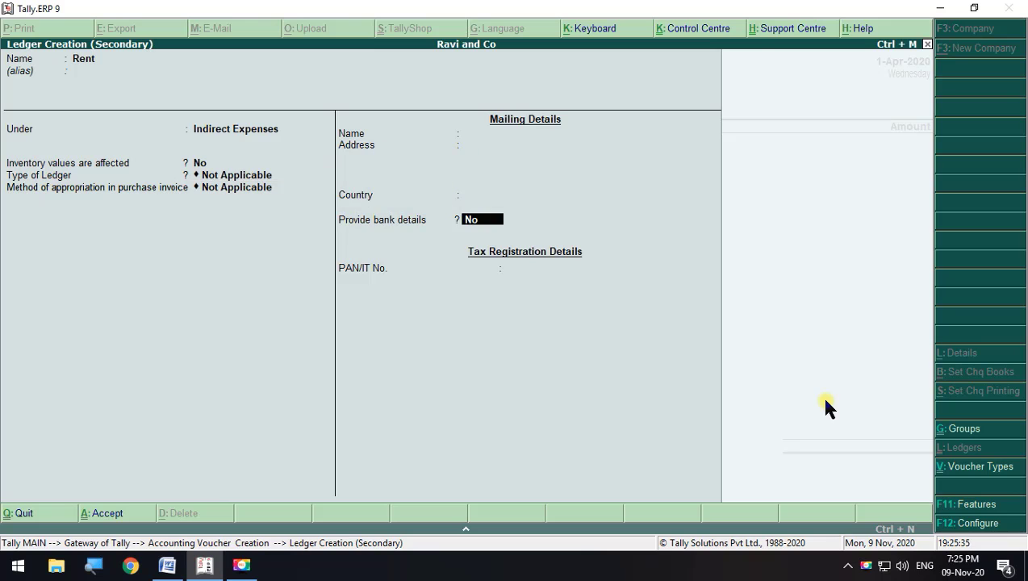
pyautogui.press('Return')
pyautogui.press('Return')
pyautogui.press('Return')
pyautogui.press('Return')
# Check the rent amount in the Word exercise, enter 2000 for Rent, and allocate it as a cheque from Andhra Bank
pyautogui.hotkey('alt', 'Tab')
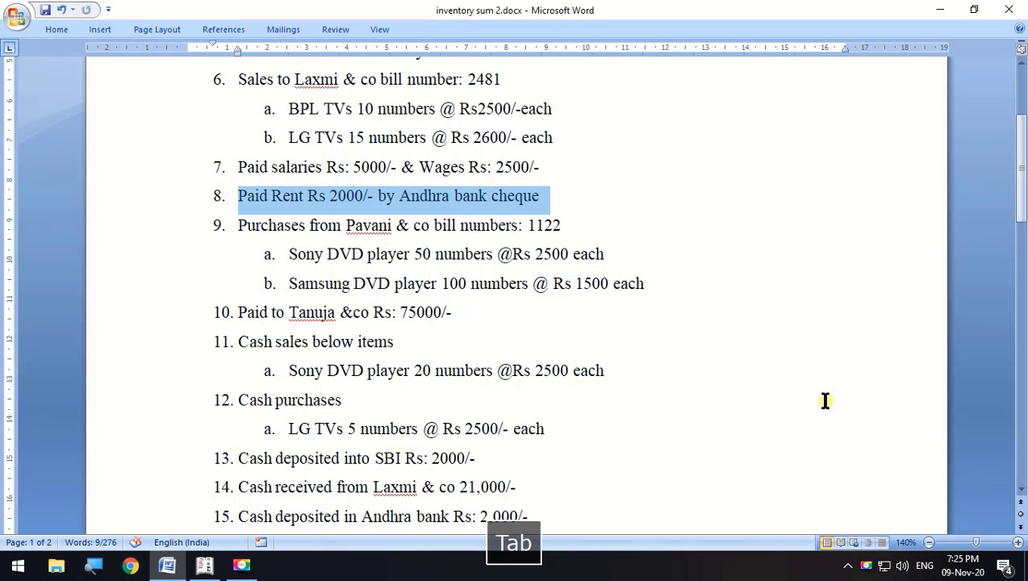
pyautogui.hotkey('alt', 'Tab')
pyautogui.write('2000')
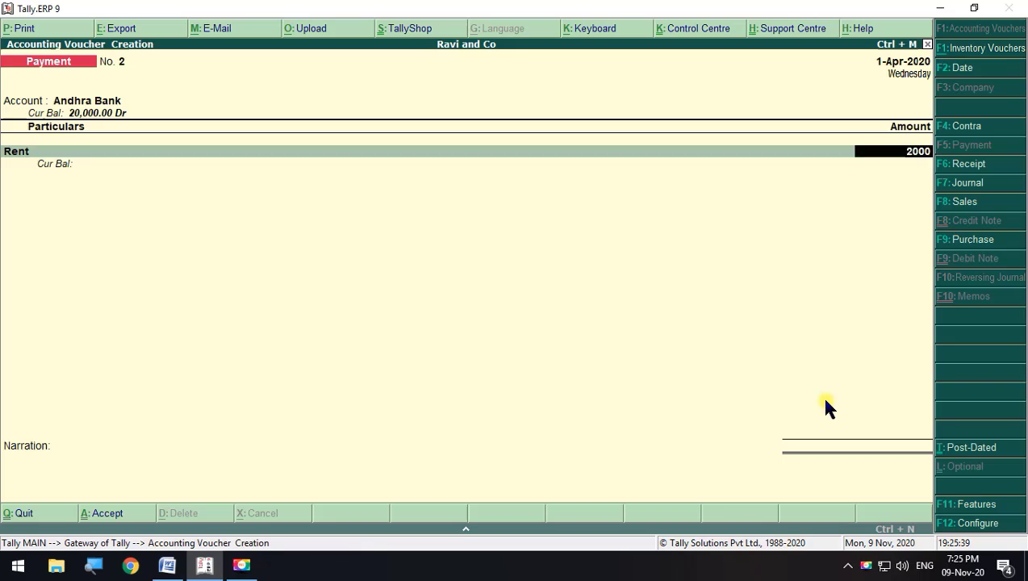
pyautogui.press('Return')
pyautogui.press('Return')
pyautogui.press('Return')
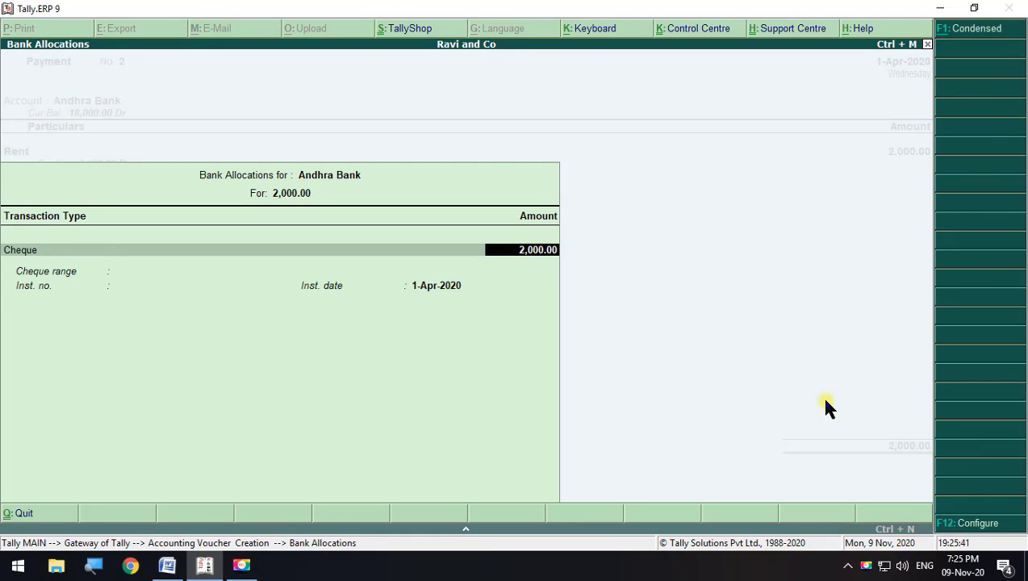
pyautogui.press('Return')
pyautogui.write('15')
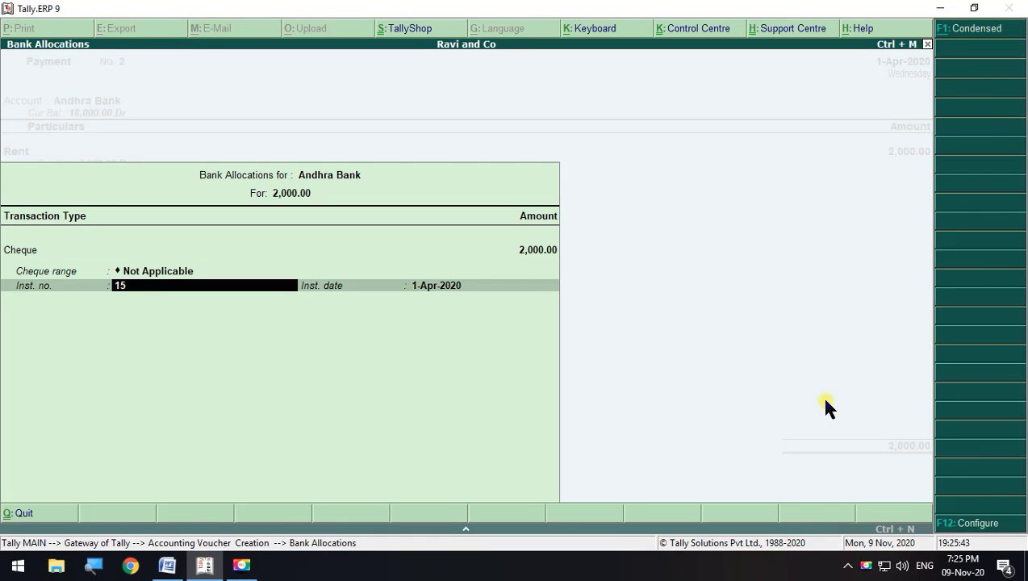
pyautogui.write('234321')
pyautogui.press('BackSpace')
pyautogui.press('BackSpace')
pyautogui.press('BackSpace')
pyautogui.press('BackSpace')
# Set "Show inst. No. during voucher creation" to No in the bank allocation configuration
pyautogui.press('F12')
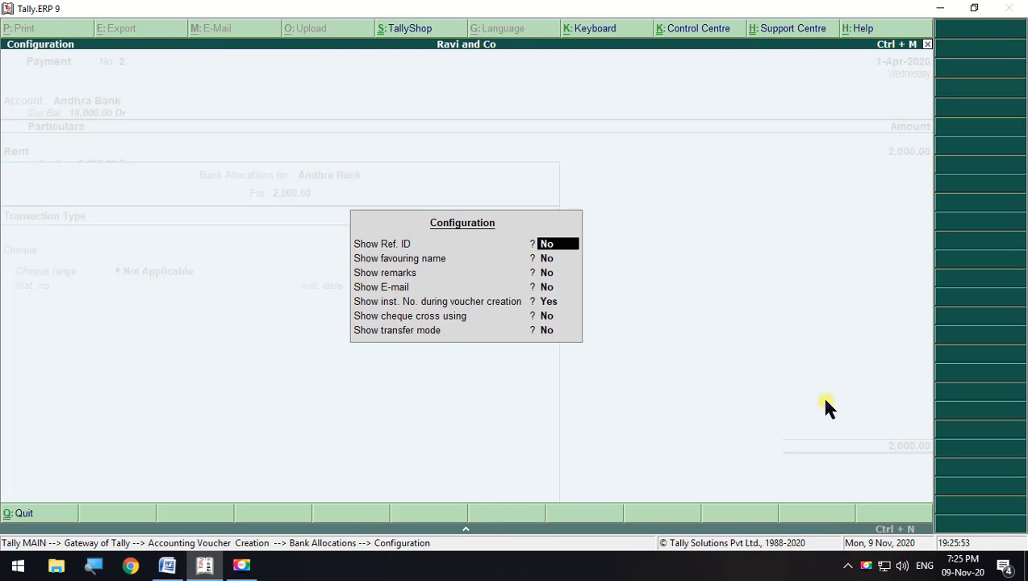
pyautogui.press('Down')
pyautogui.press('Down')
pyautogui.press('Down')
pyautogui.press('Down')
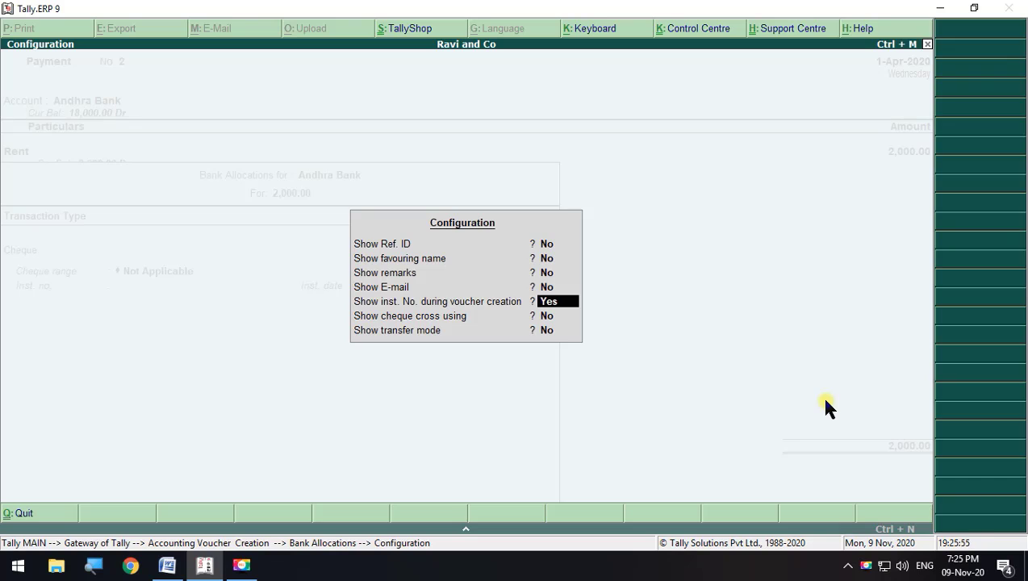
pyautogui.press('n')
pyautogui.press('Return')
pyautogui.press('Return')
pyautogui.press('Return')
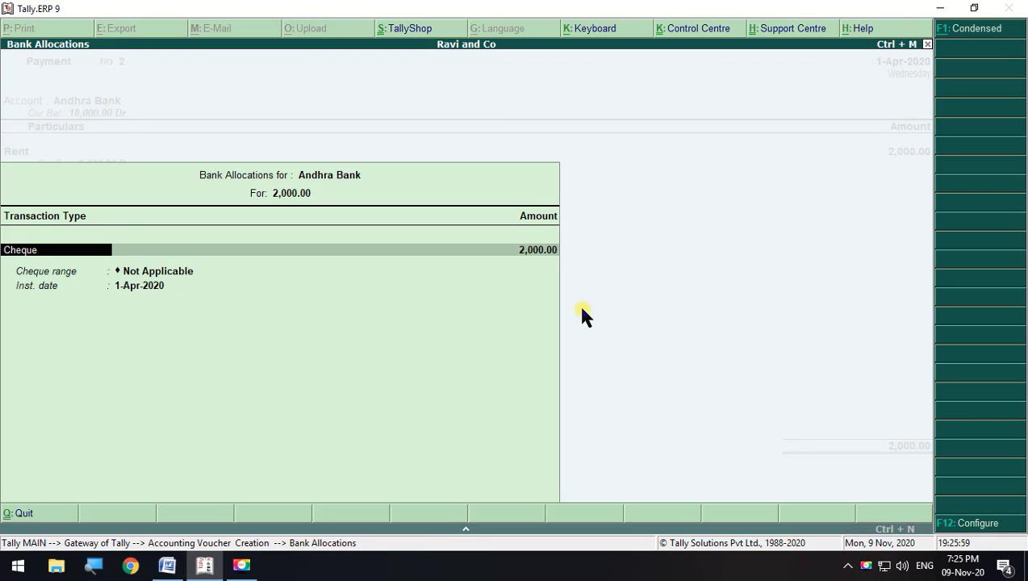
# Finish the cheque allocation without an instrument number, and return through the Rent amount to the bank allocations
pyautogui.press('Return')
pyautogui.press('Return')
pyautogui.press('Return')
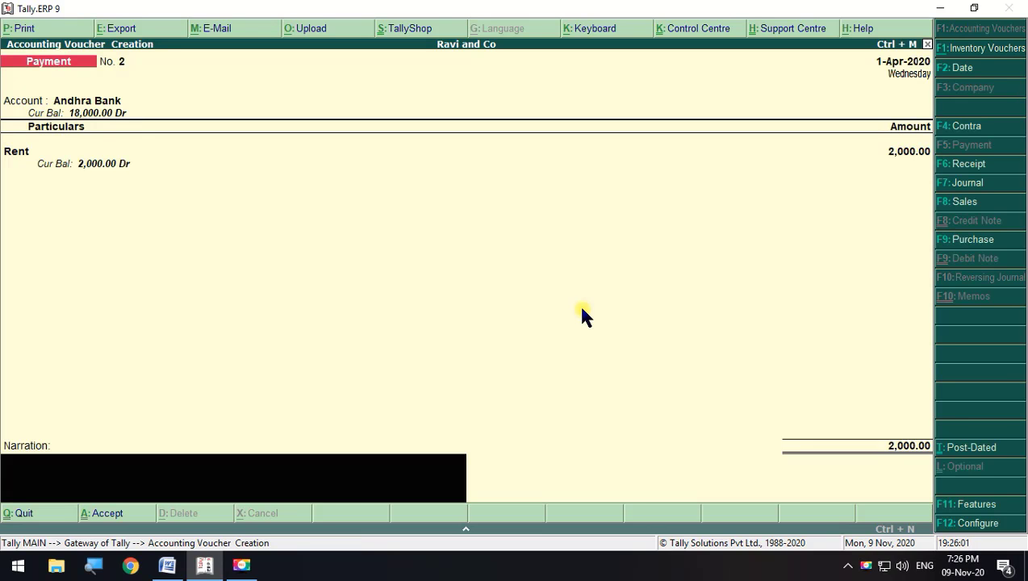
pyautogui.press('BackSpace')
pyautogui.press('BackSpace')
pyautogui.press('Return')
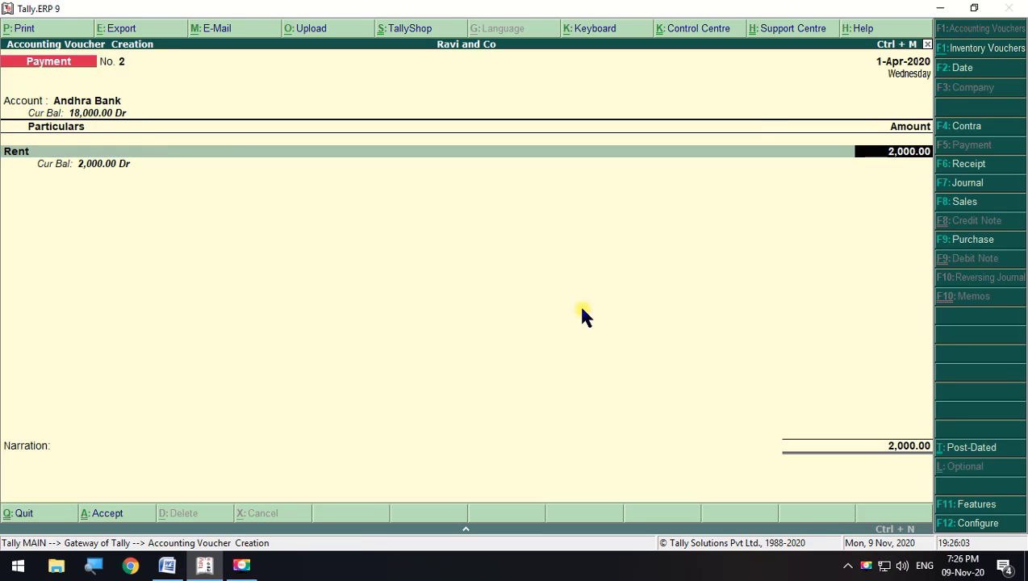
pyautogui.press('Return')
pyautogui.press('Return')
pyautogui.press('Return')
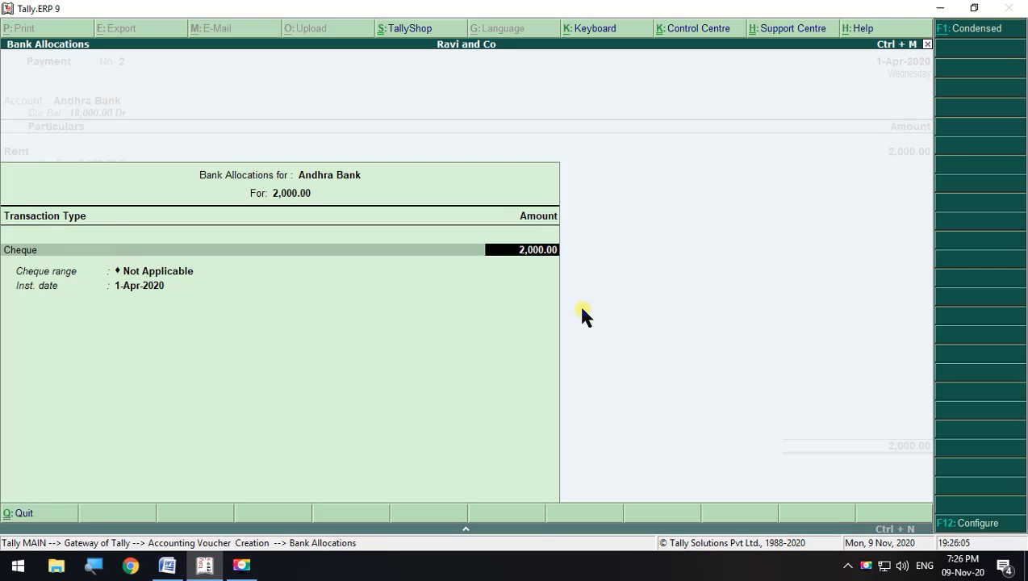
# Set "Show inst. No. during voucher creation" back to Yes in the bank allocation configuration
pyautogui.press('F12')
pyautogui.press('Down')
pyautogui.press('Down')
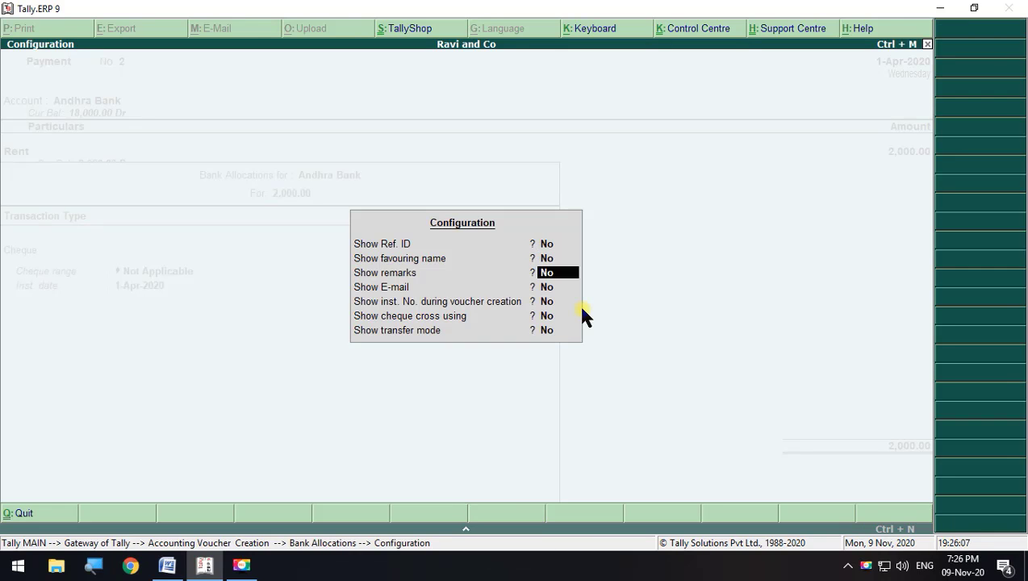
pyautogui.press('Down')
pyautogui.press('Down')
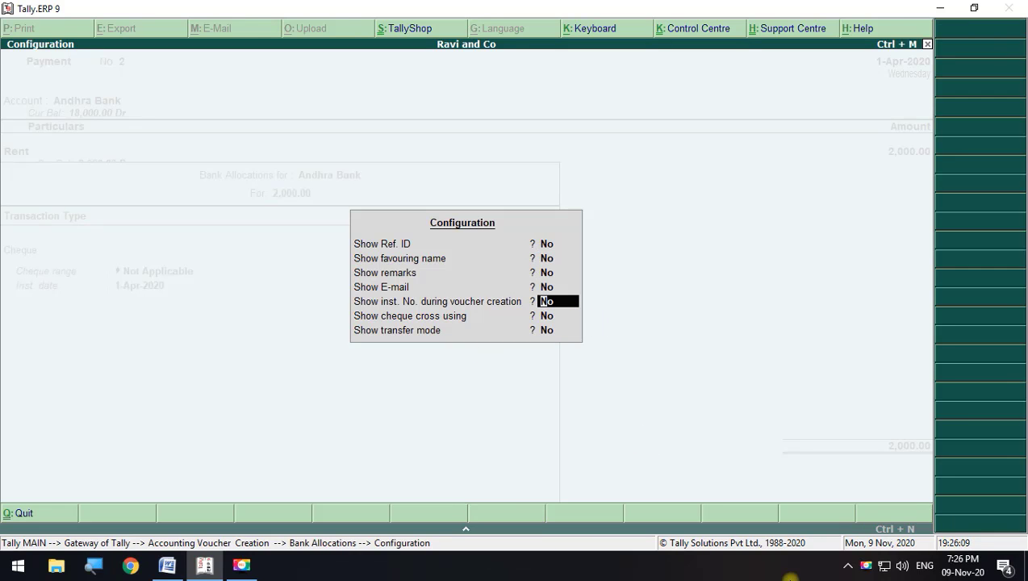
pyautogui.write('y')
pyautogui.press('Return')
pyautogui.press('Return')
pyautogui.press('Return')
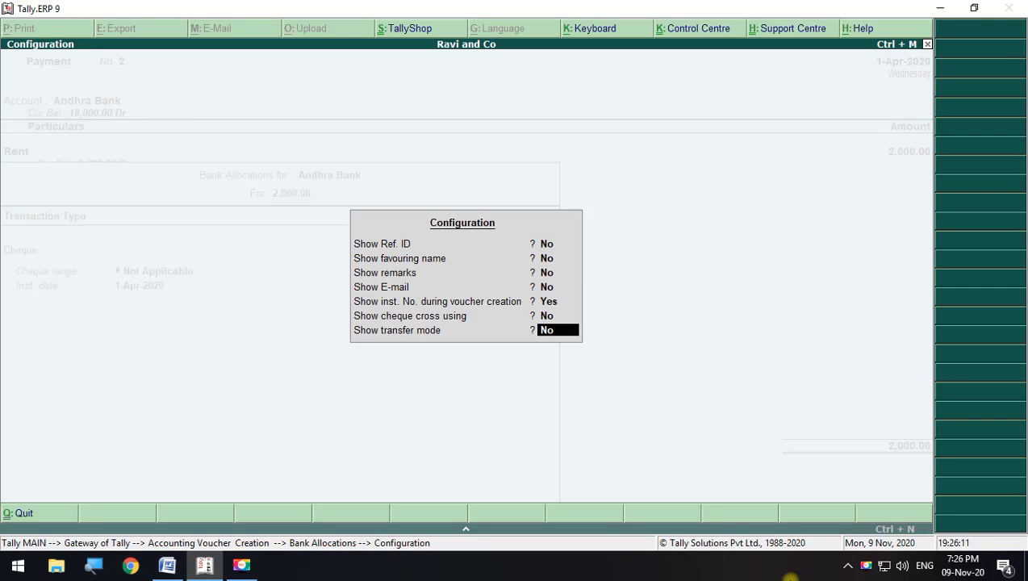
pyautogui.press('Return')
# Enter 123456 as the cheque's instrument number and accept the rent payment voucher without a narration
pyautogui.press('Return')
pyautogui.press('BackSpace')
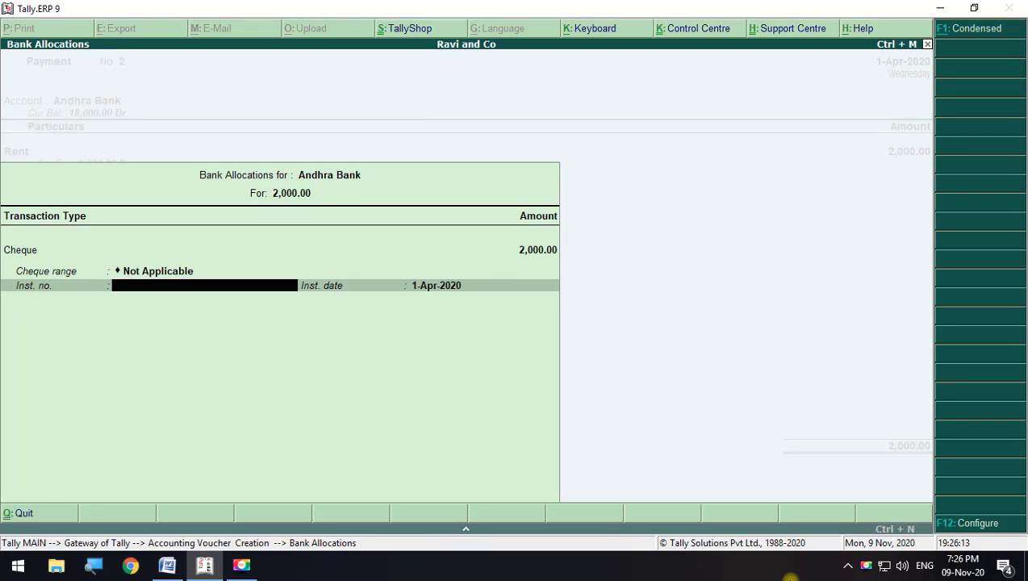
pyautogui.write('123456')
pyautogui.press('Return')
pyautogui.press('Return')
pyautogui.press('Return')
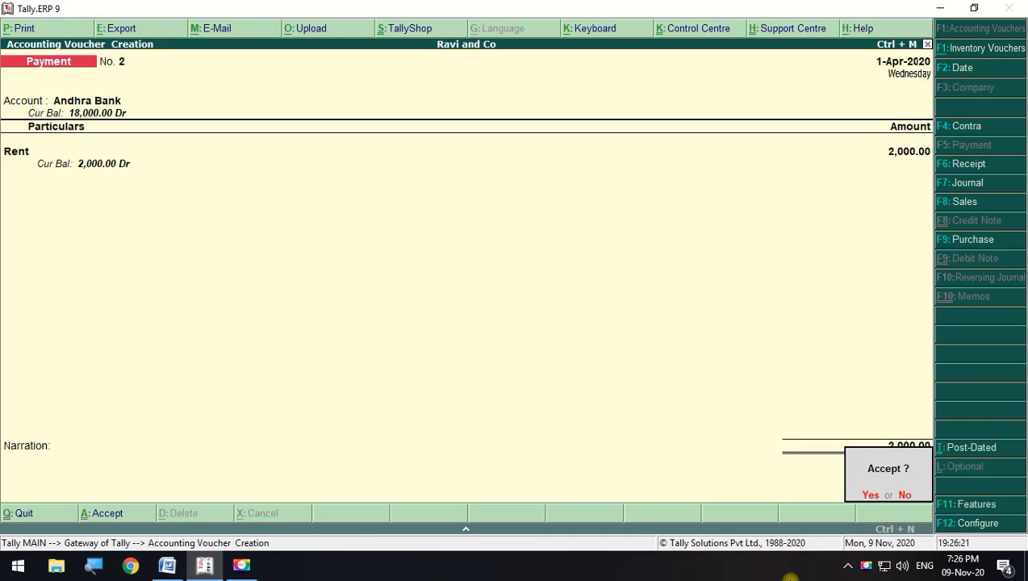
pyautogui.press('Return')
# Switch to the Word exercise and highlight item 9, the purchases from Pavani & co with both DVD player lines
pyautogui.hotkey('alt', 'Tab')
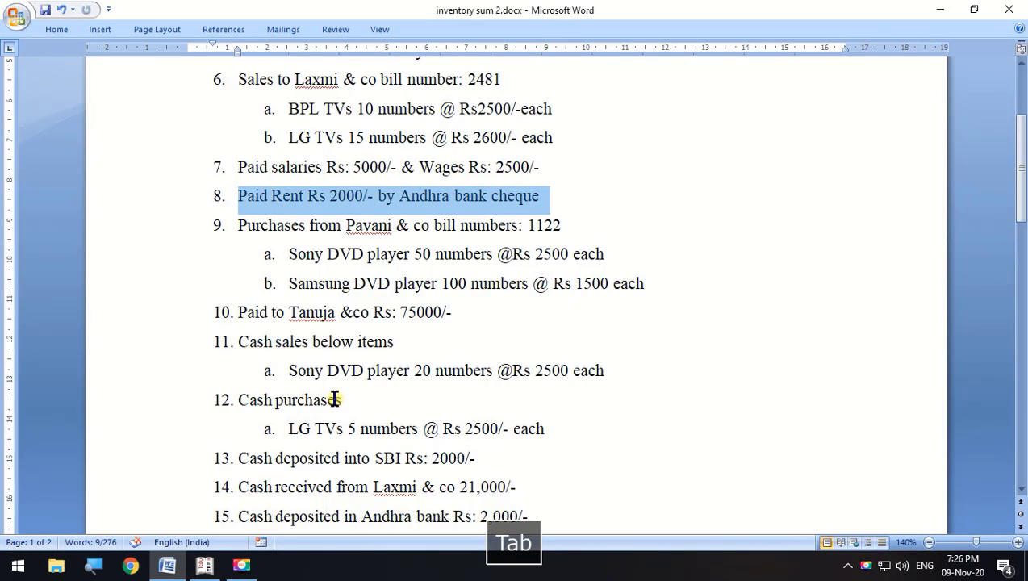
pyautogui.moveTo(240, 228); pyautogui.dragTo(649, 278)
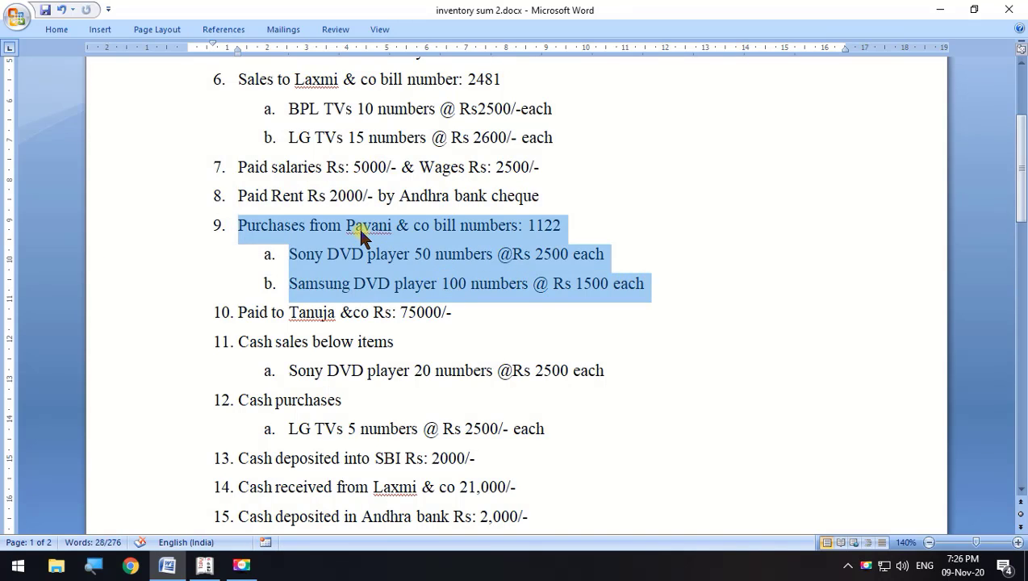
# Switch to Tally.ERP 9, start a purchase voucher without supplier invoice details, and begin a new party ledger named Pavani and Co
pyautogui.hotkey('alt', 'Tab')
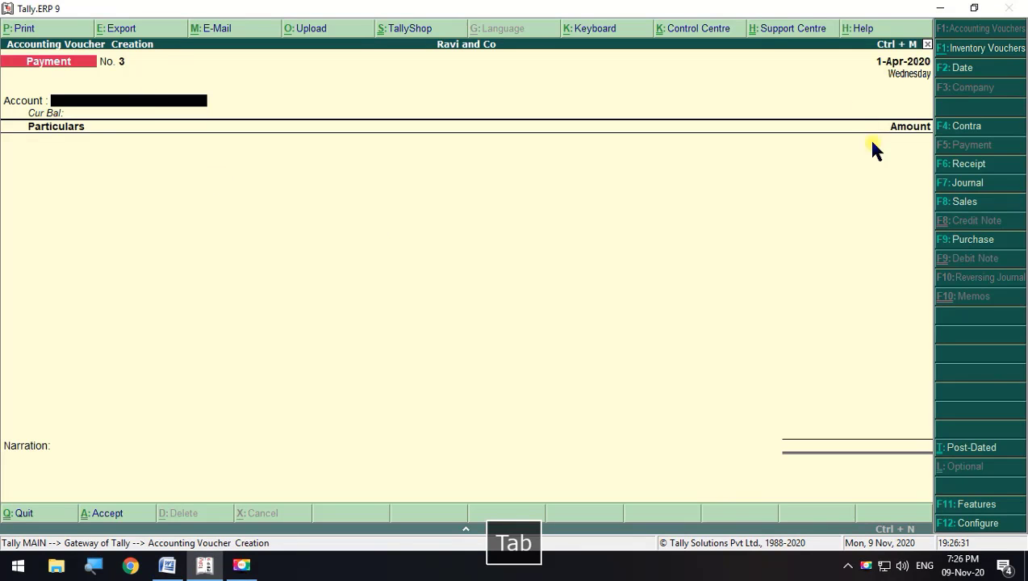
pyautogui.click(971, 241)
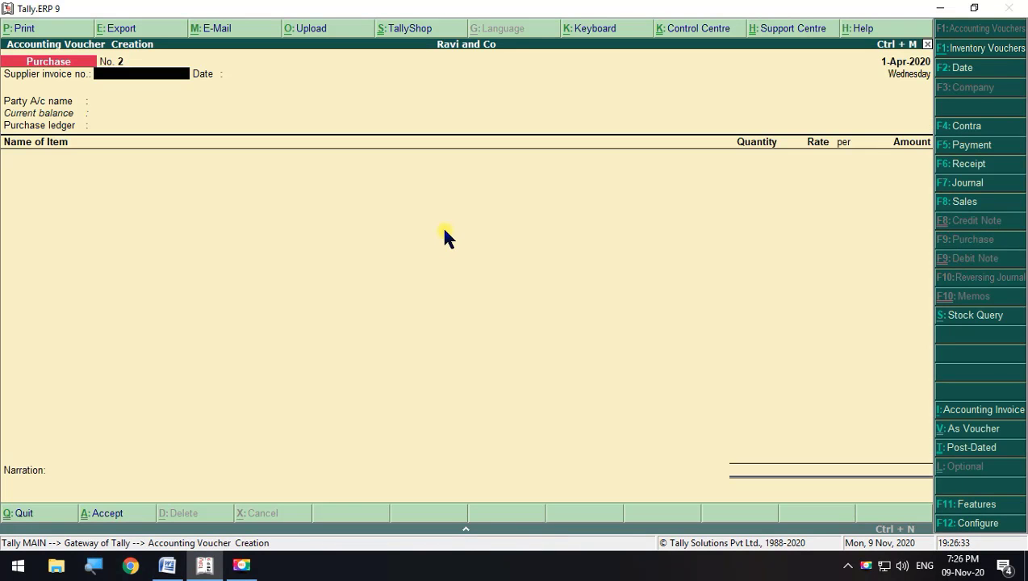
pyautogui.press('Return')
pyautogui.press('Return')
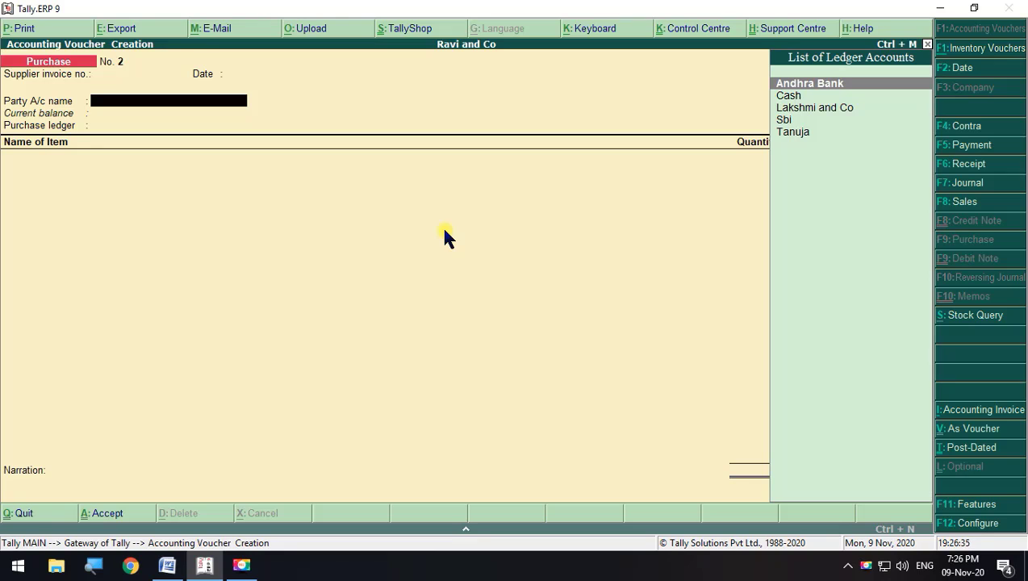
pyautogui.hotkey('alt', 'c')
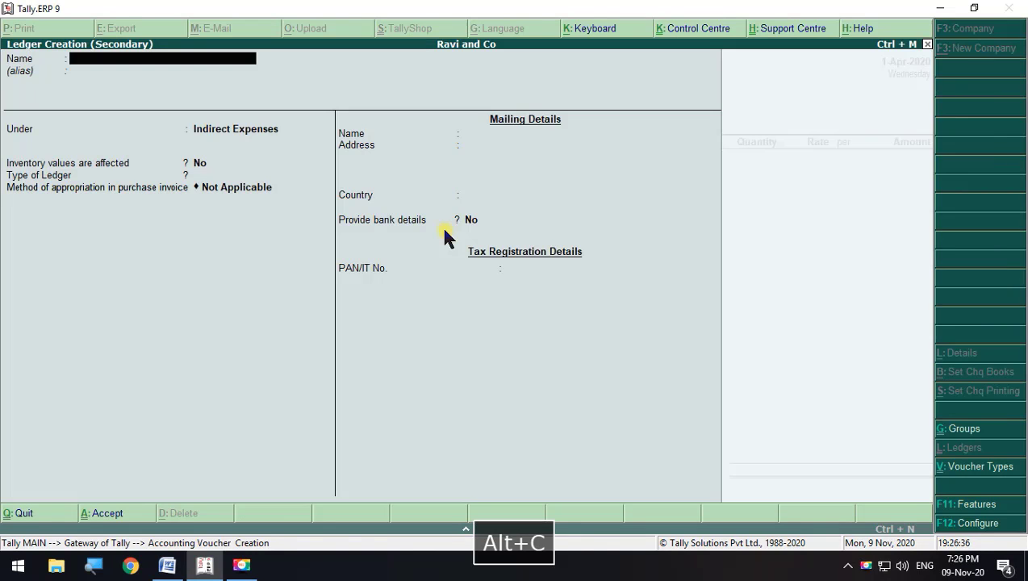
pyautogui.write('Pavani and c')
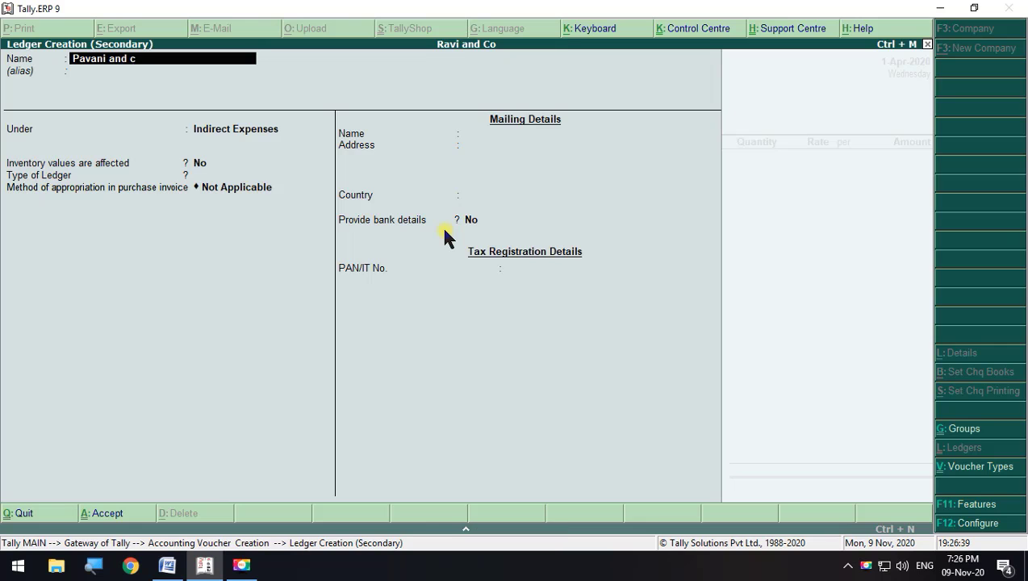
pyautogui.press('BackSpace')
pyautogui.write('Co')
pyautogui.press('Return')
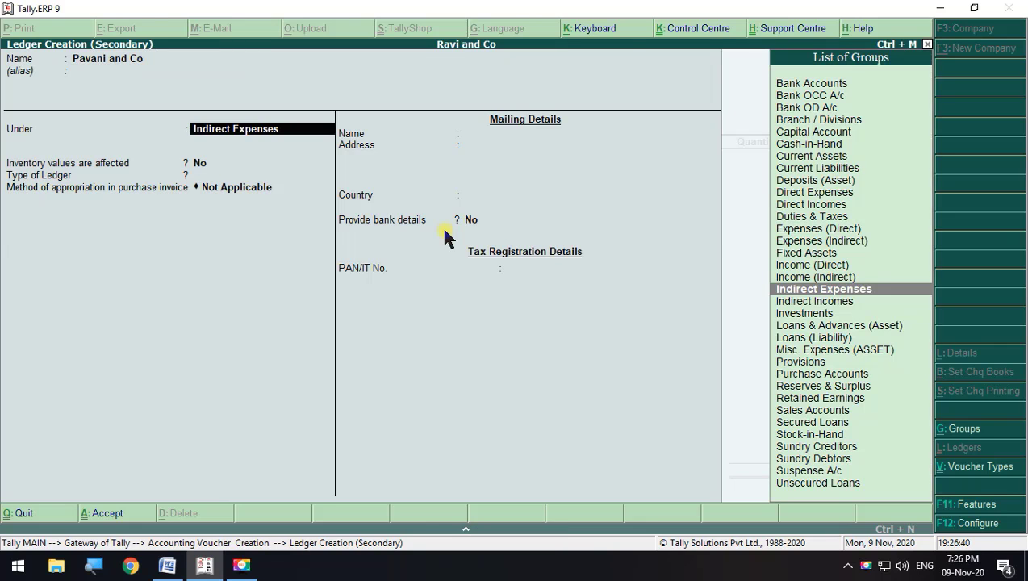
# Place the Pavani and Co ledger under Sundry Creditors and save it with the remaining details at their defaults
pyautogui.hotkey('alt', 'Tab')
pyautogui.hotkey('alt', 'Tab')
pyautogui.write('S')
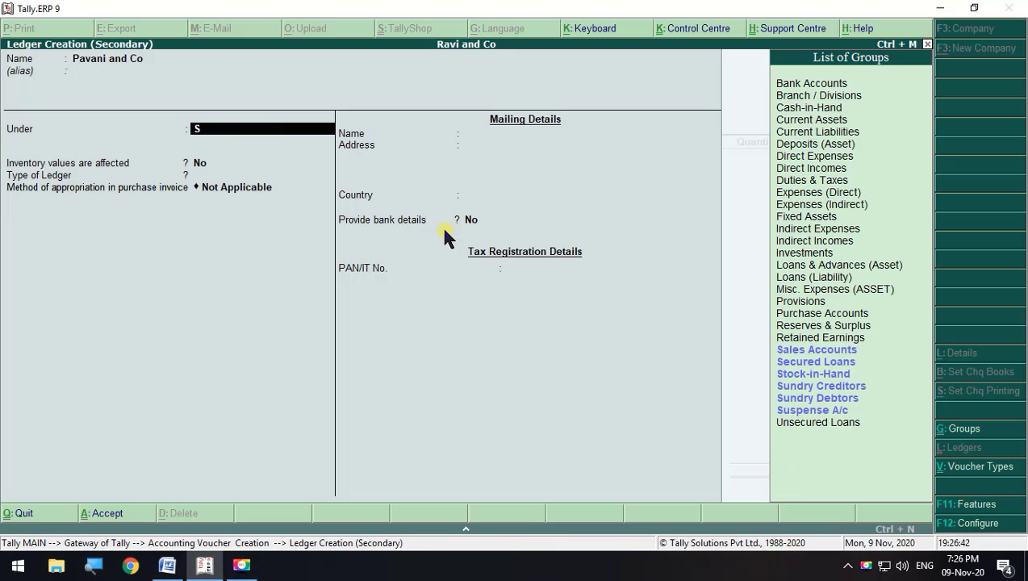
pyautogui.press('Down')
pyautogui.press('Down')
pyautogui.press('Down')
pyautogui.press('Return')
pyautogui.press('Return')
pyautogui.press('Return')
pyautogui.press('Return')
pyautogui.press('Return')
pyautogui.press('Return')
pyautogui.press('Return')
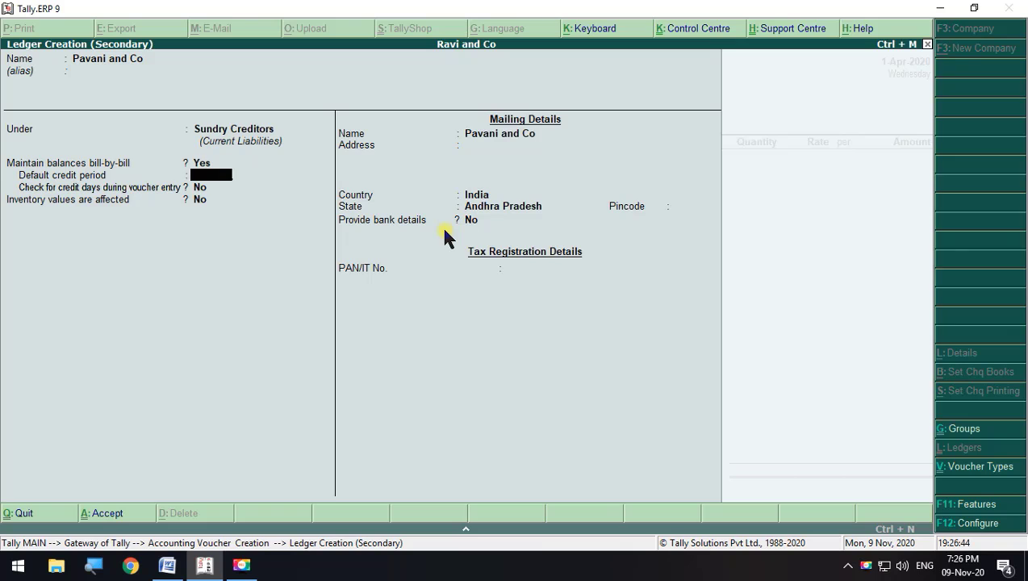
pyautogui.press('Return')
pyautogui.press('Return')
pyautogui.press('Return')
pyautogui.press('Return')
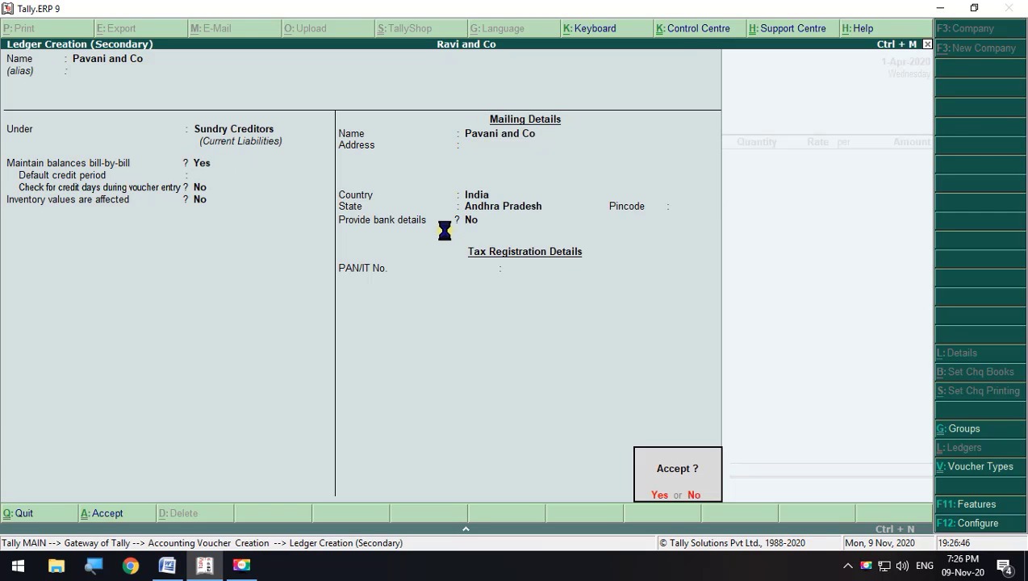
pyautogui.press('Return')
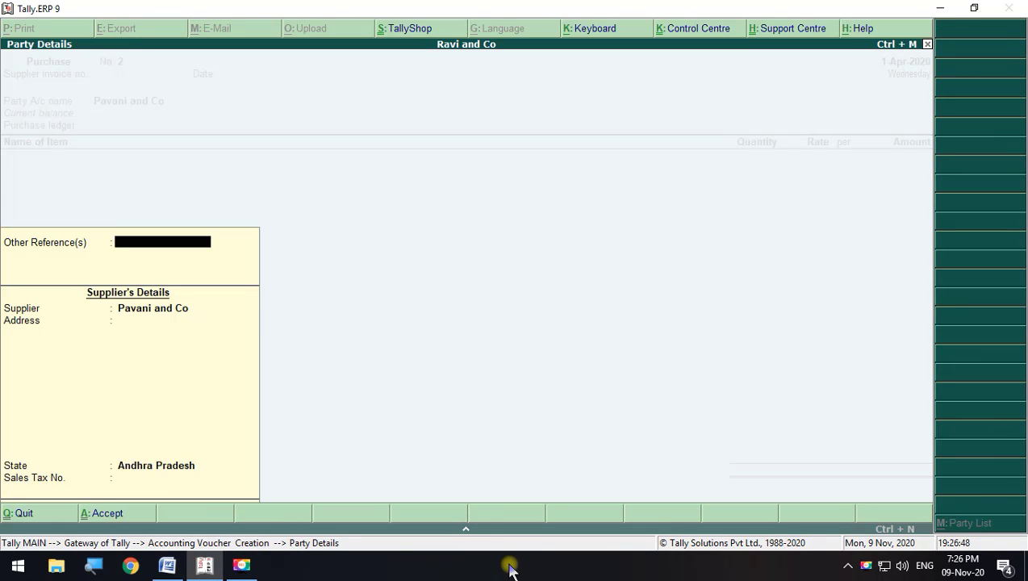
# Accept the supplier's party details without changes and choose Purchase as the voucher's purchase ledger
pyautogui.press('Return')
pyautogui.press('Return')
pyautogui.press('Return')
pyautogui.press('Return')
pyautogui.press('Return')
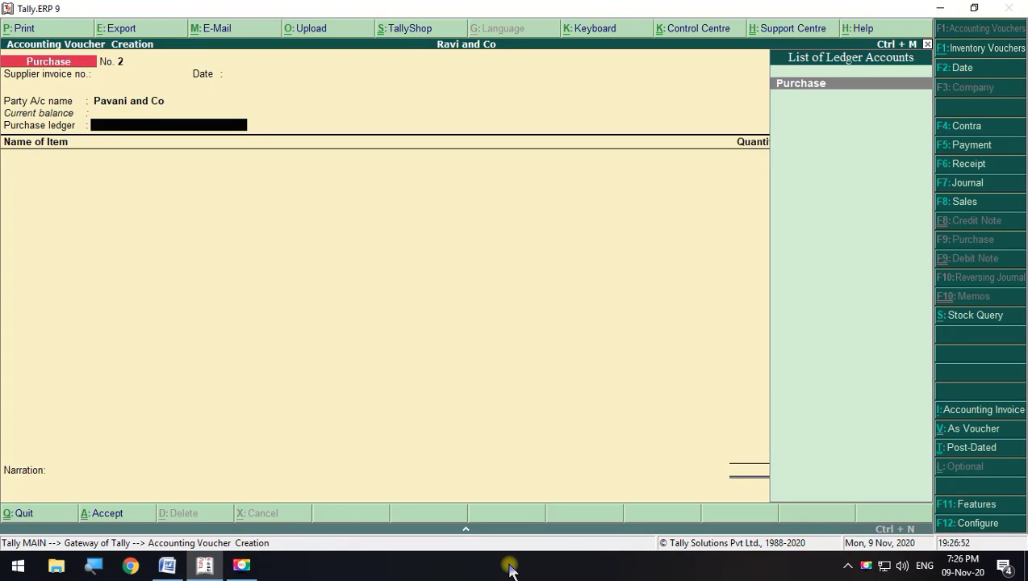
pyautogui.press('Return')
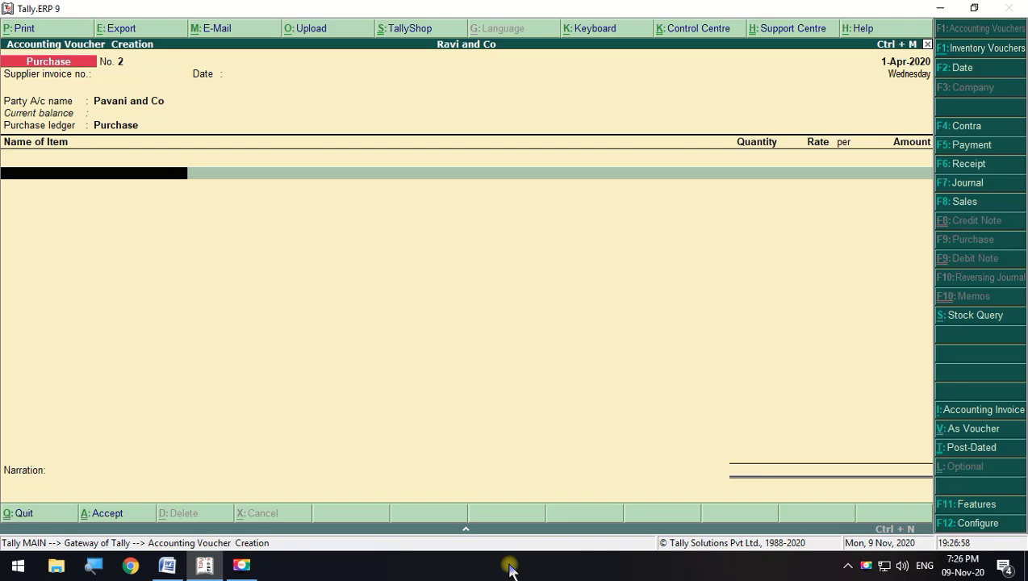
# Check item 9 in the Word exercise and choose Sony Dvd as the first stock item of the purchase voucher
pyautogui.hotkey('alt', 'Tab')
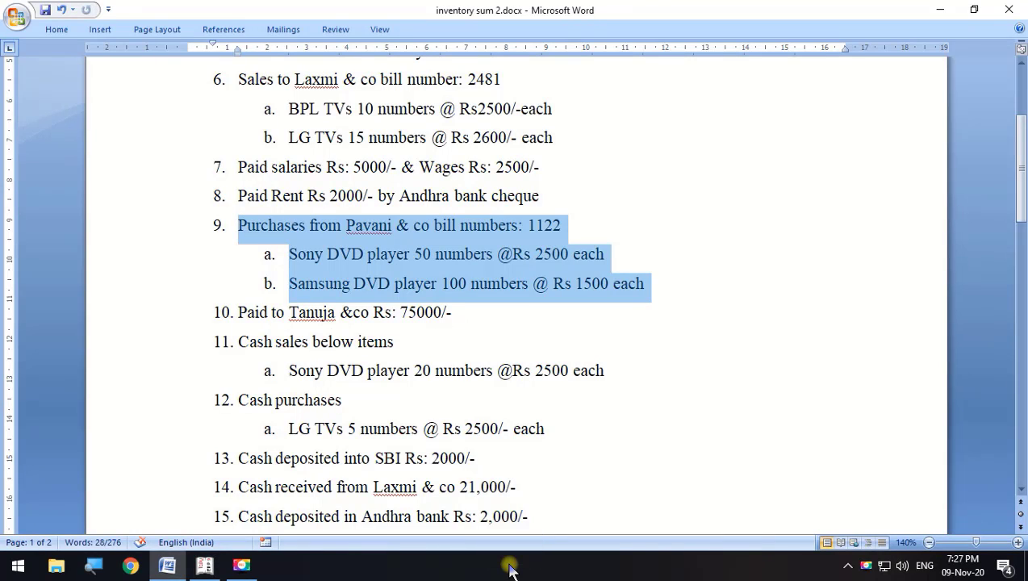
pyautogui.hotkey('alt', 'Tab')
pyautogui.press('space')
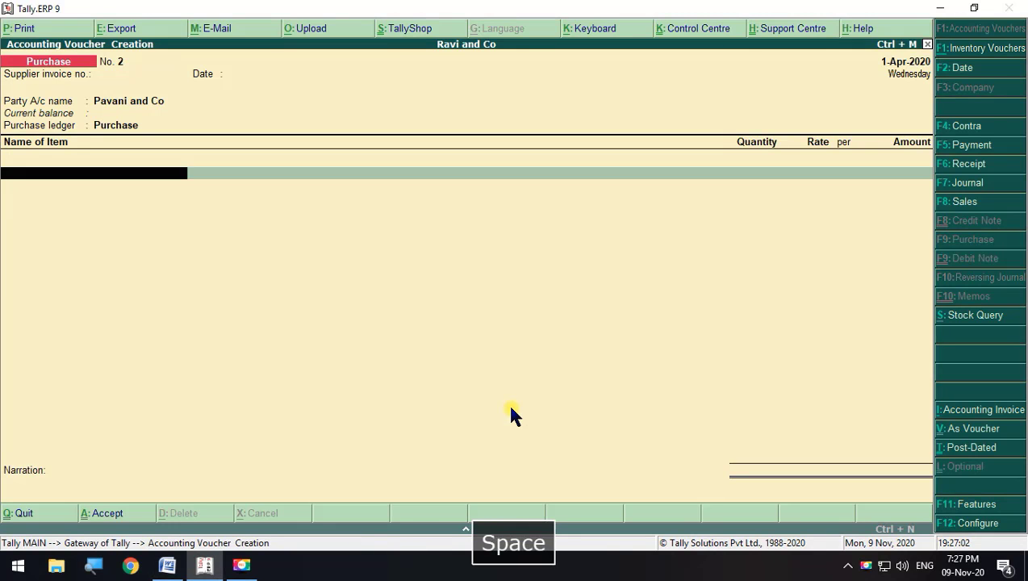
pyautogui.press('Down')
pyautogui.press('Down')
pyautogui.press('Down')
pyautogui.press('Down')
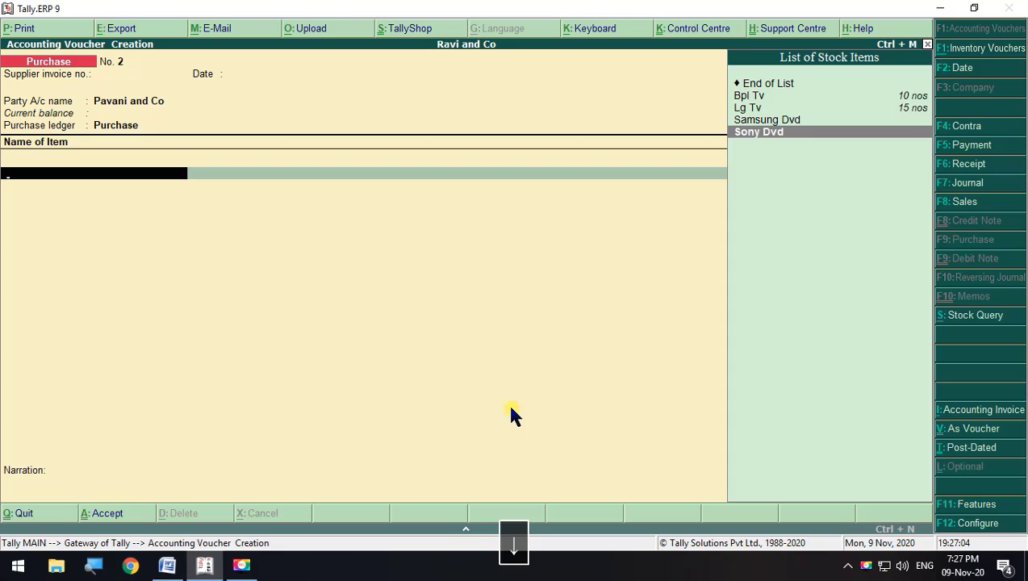
pyautogui.press('Return')
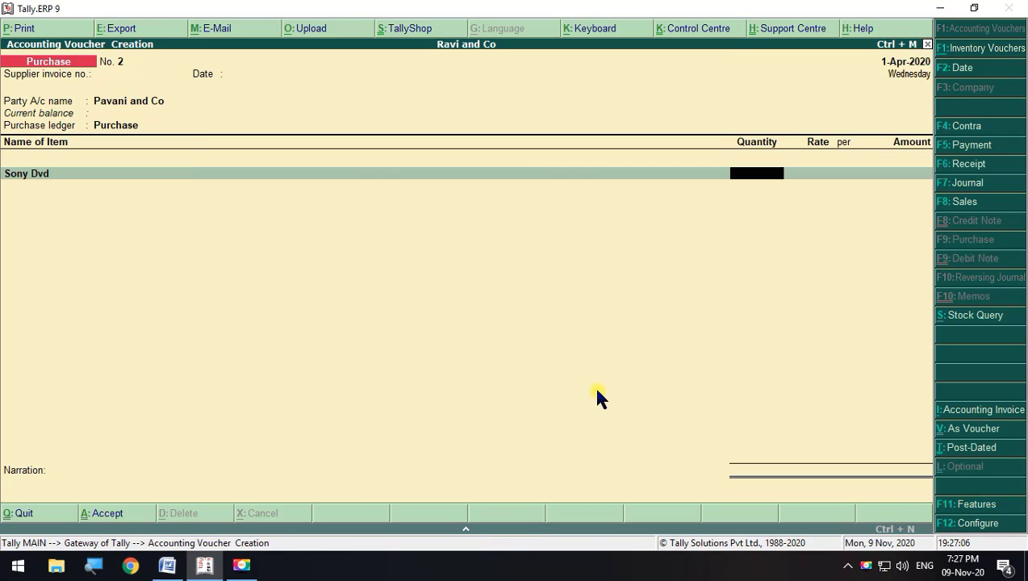
# Enter a quantity of 50 and a rate of 2500 for Sony Dvd, checking the rate in the Word exercise
pyautogui.write('50')
pyautogui.press('Return')
pyautogui.hotkey('alt', 'Tab')
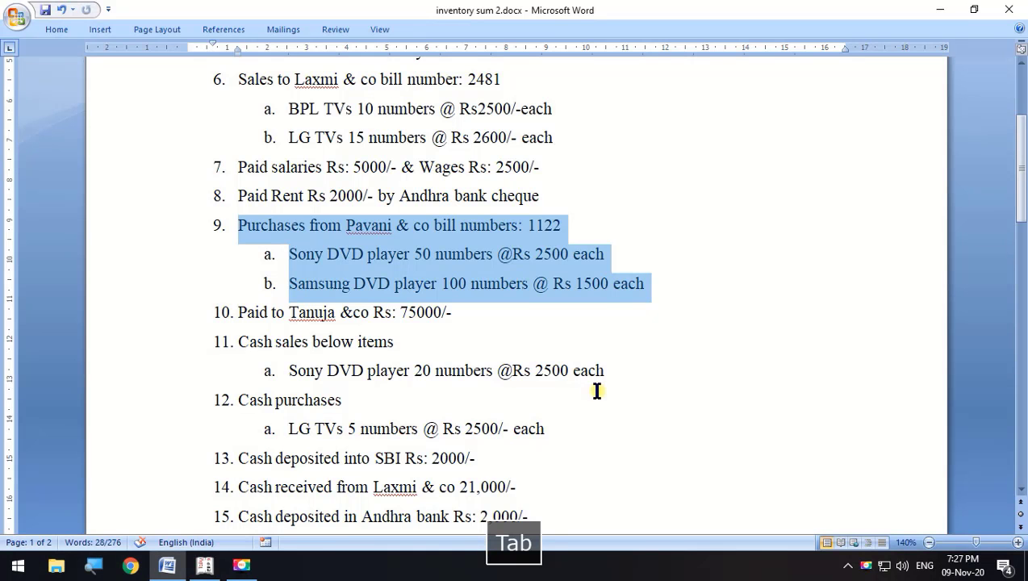
pyautogui.hotkey('alt', 'Tab')
pyautogui.write('2500')
pyautogui.press('Return')
pyautogui.press('Return')
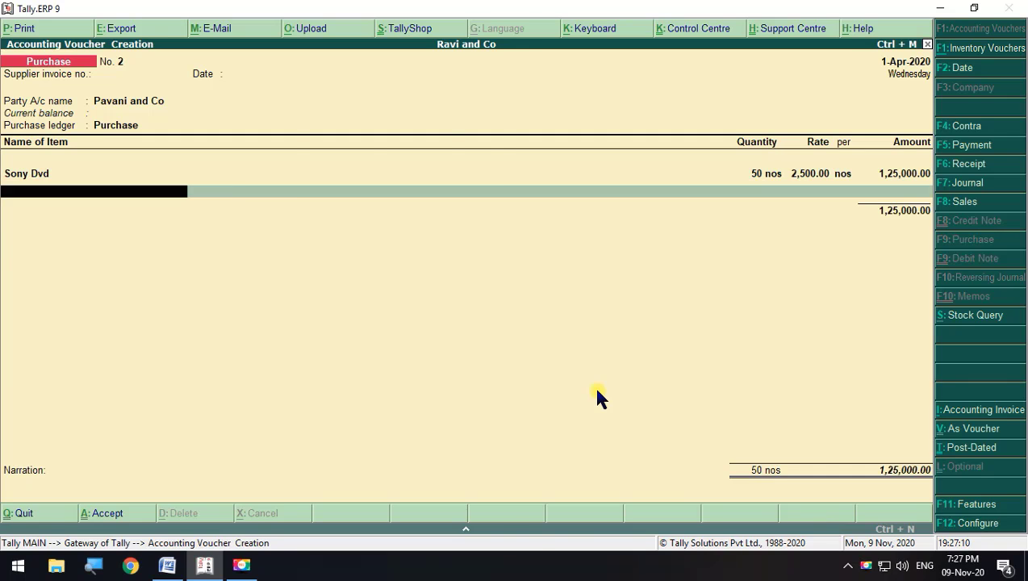
# Check the second purchase line in the Word exercise and add Samsung Dvd as the next stock item
pyautogui.hotkey('alt', 'Tab')
pyautogui.hotkey('alt', 'Tab')
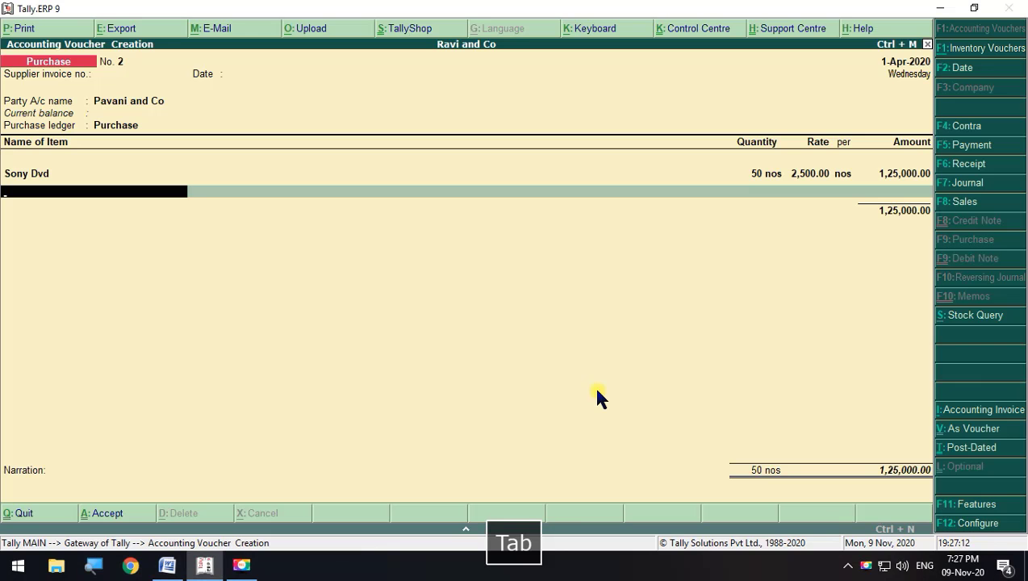
pyautogui.press('Down')
pyautogui.press('Down')
pyautogui.press('Down')
pyautogui.press('Return')
# Enter a quantity of 100 and a rate of 1500 for Samsung Dvd, and end the item list
pyautogui.hotkey('alt', 'Tab')
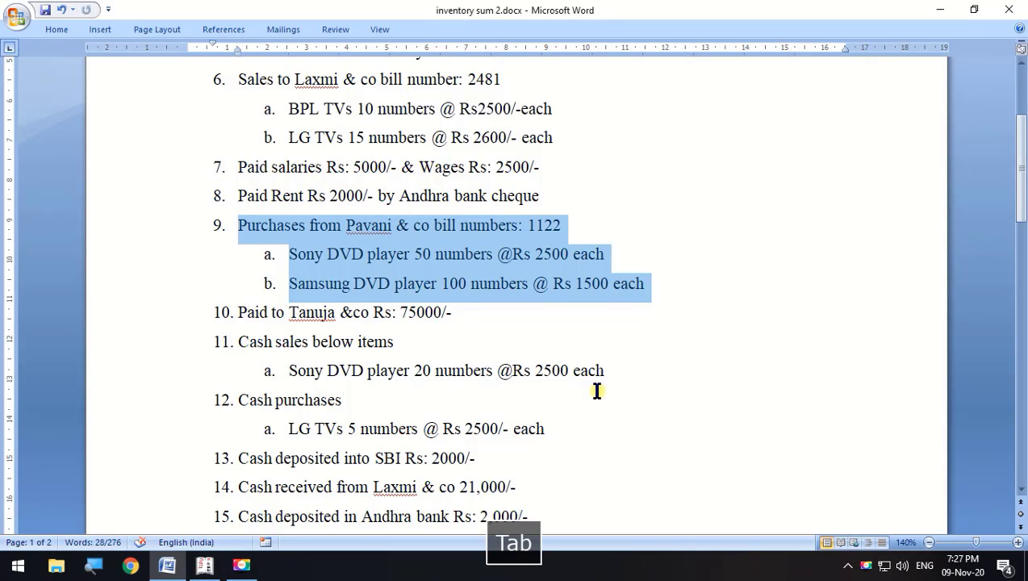
pyautogui.hotkey('alt', 'Tab')
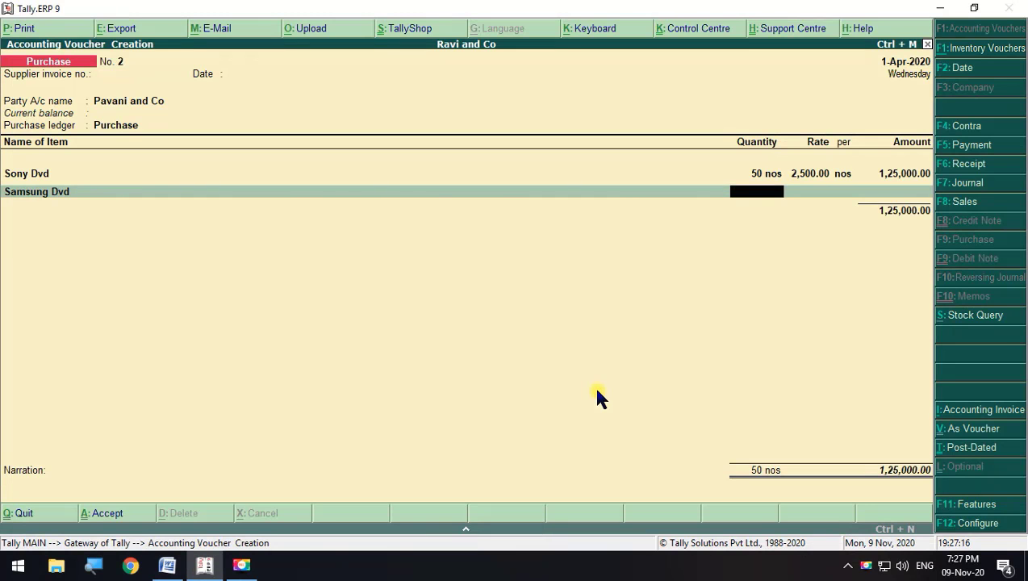
pyautogui.write('100')
pyautogui.press('Return')
pyautogui.write('1,500')
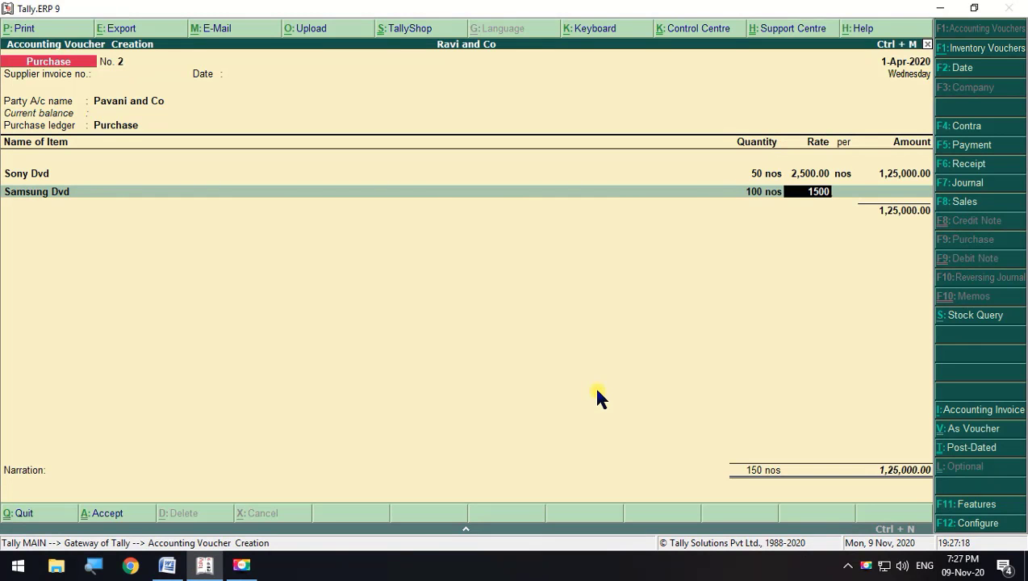
pyautogui.press('Return')
pyautogui.press('Return')
pyautogui.press('Return')
pyautogui.press('Return')
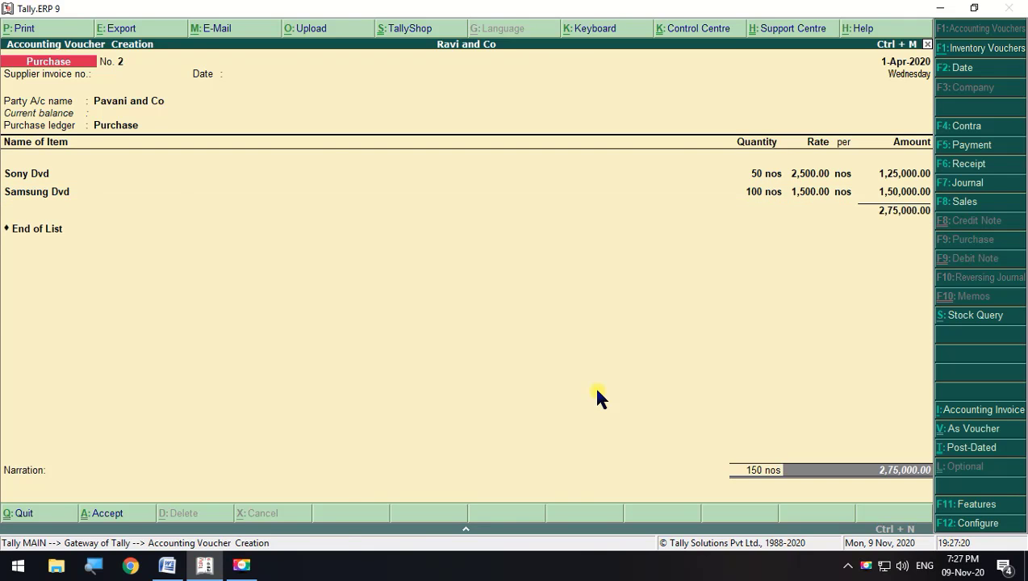
# Enter 1122 as the new bill reference for Pavani and Co and accept the purchase voucher without a narration
pyautogui.press('Return')
pyautogui.hotkey('alt', 'Tab')
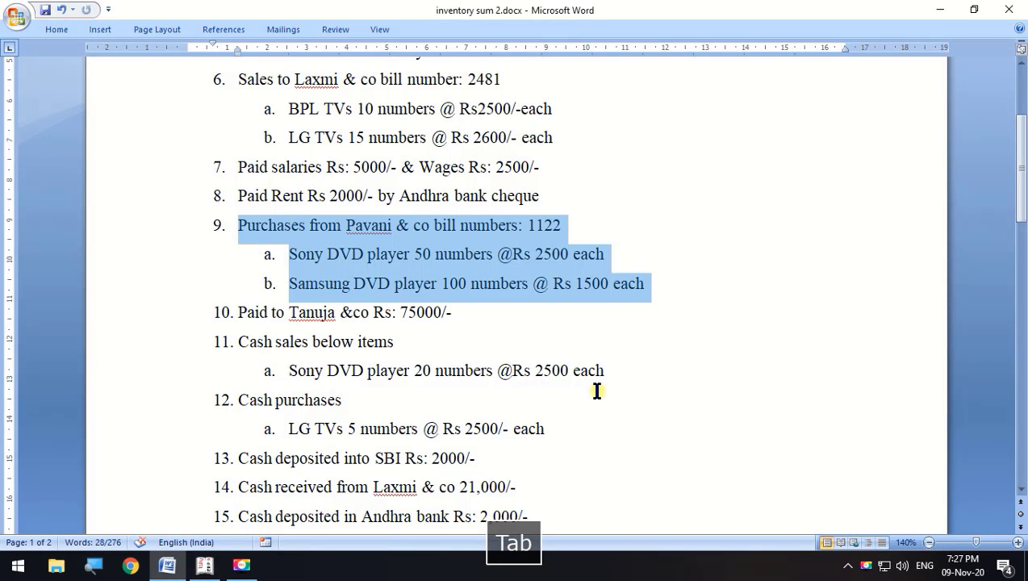
pyautogui.hotkey('alt', 'Tab')
pyautogui.write('11')
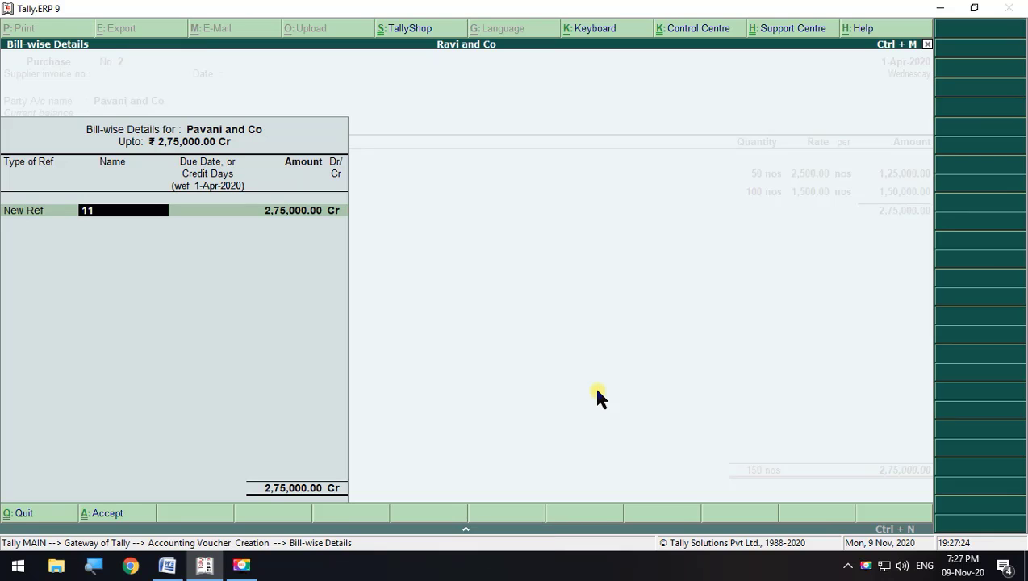
pyautogui.write('22')
pyautogui.press('Return')
pyautogui.press('Return')
pyautogui.press('Return')
pyautogui.press('Return')
pyautogui.press('Return')
pyautogui.press('Return')
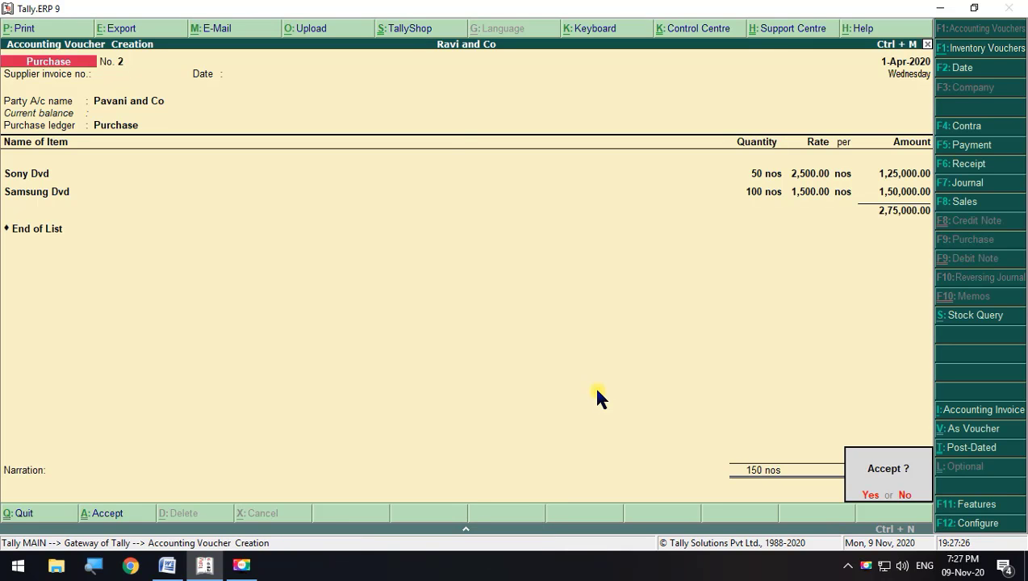
pyautogui.press('Return')
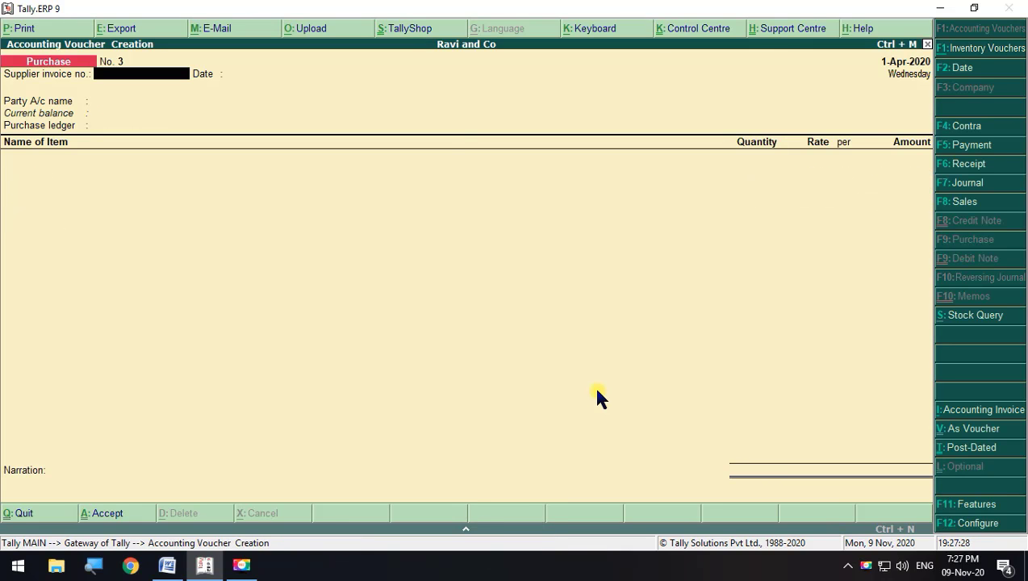
# Reopen the saved Pavani and Co purchase voucher, compare it with item 9 in the Word exercise, and return to the blank voucher
pyautogui.press('pageup')
pyautogui.hotkey('alt', 'Tab')
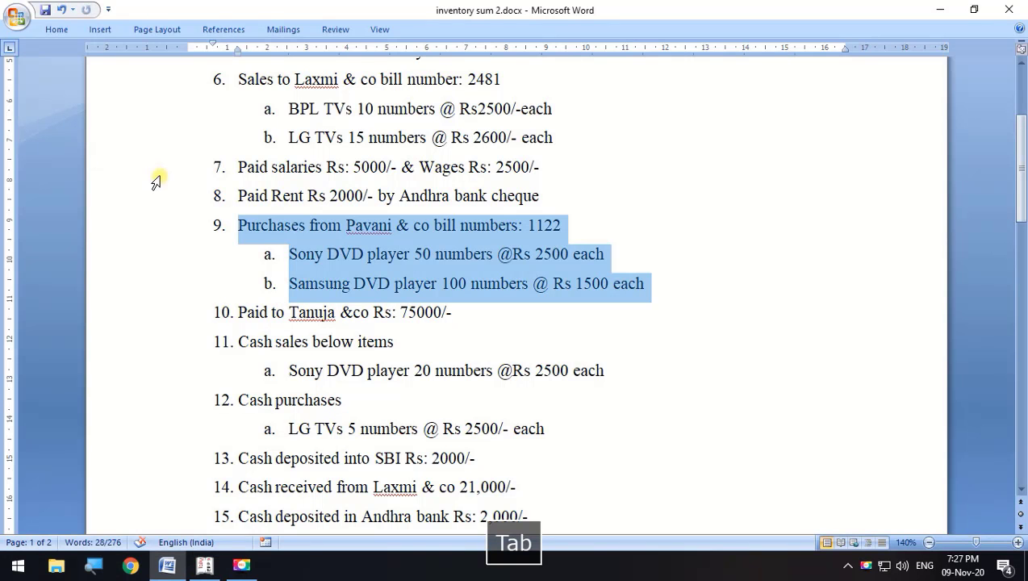
pyautogui.click(379, 225)
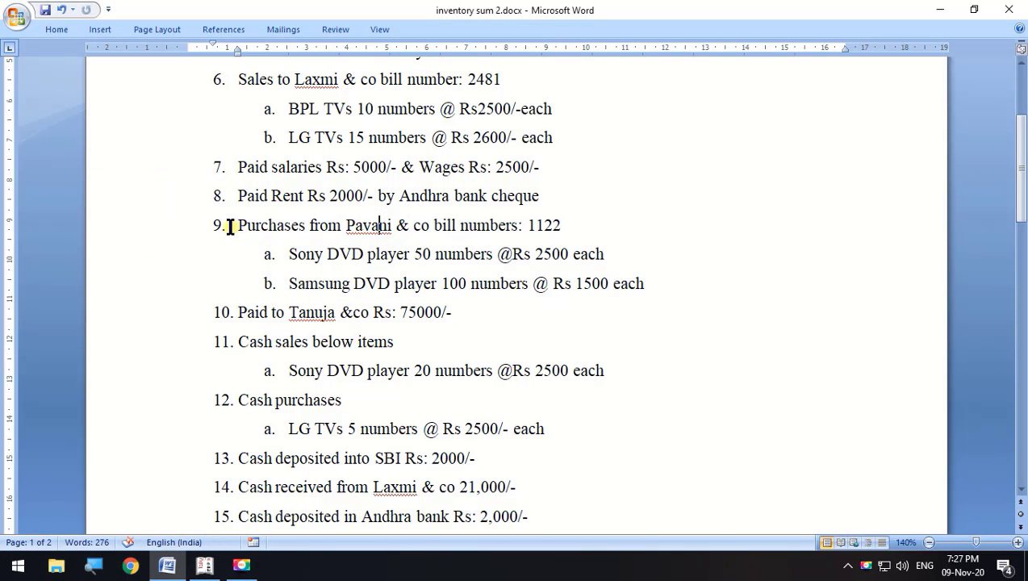
pyautogui.moveTo(240, 226); pyautogui.dragTo(571, 228)
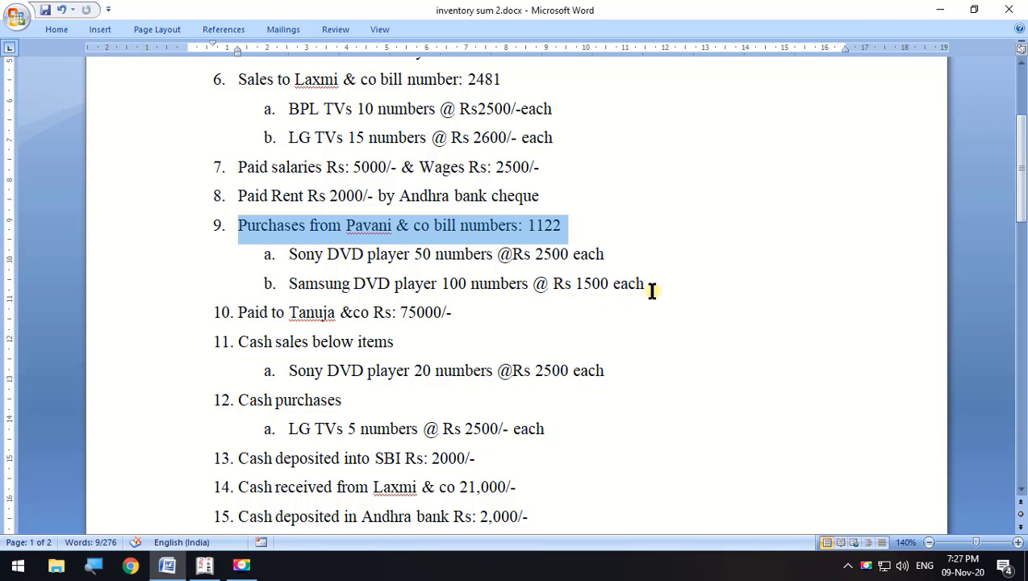
pyautogui.click(940, 11)
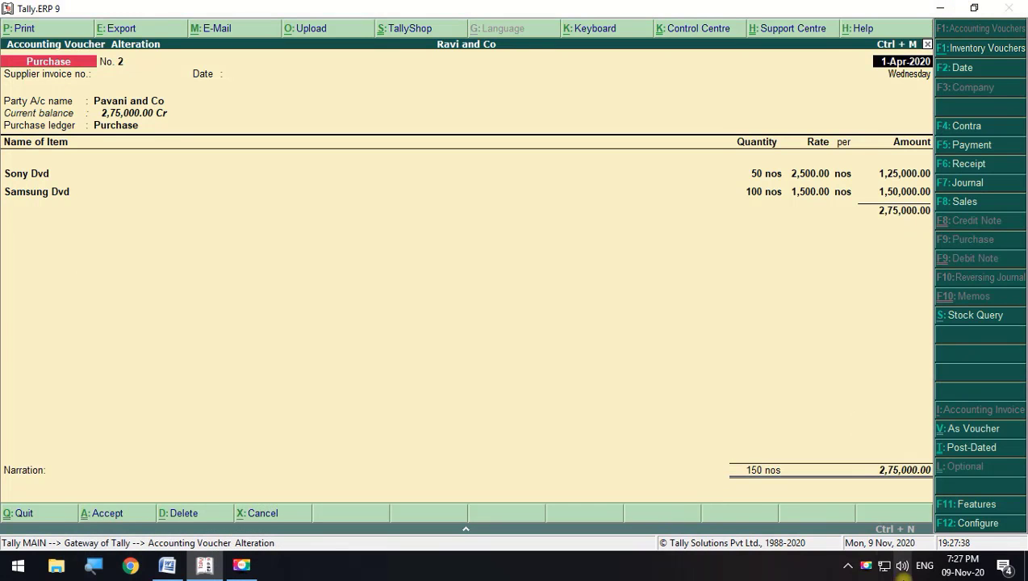
pyautogui.click(894, 466)
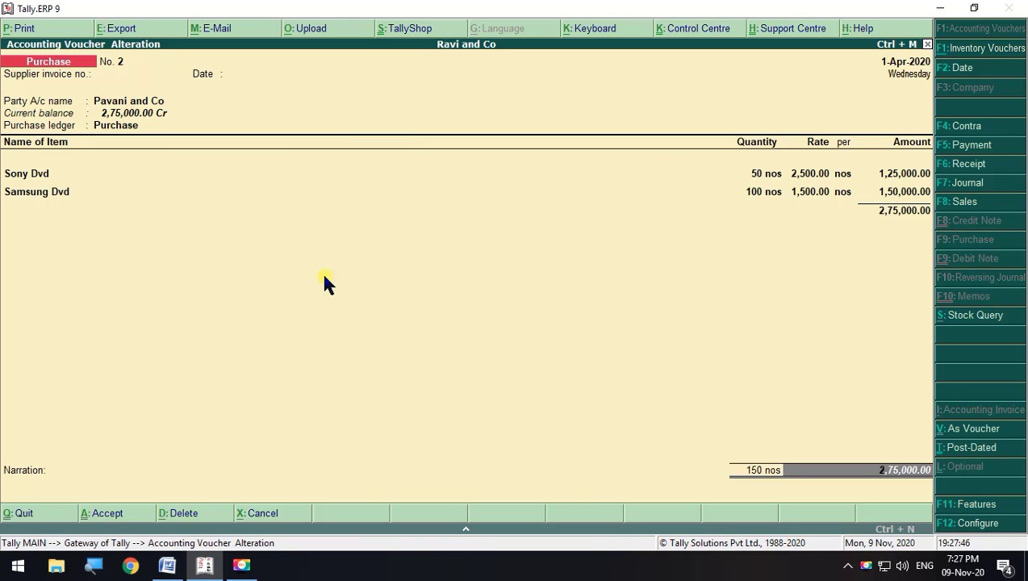
pyautogui.press('pagedown')
# Highlight item 10, the Rs 75000 payment to Tanuja &co, in the Word exercise and switch back to Tally.ERP 9
pyautogui.hotkey('alt', 'Tab')
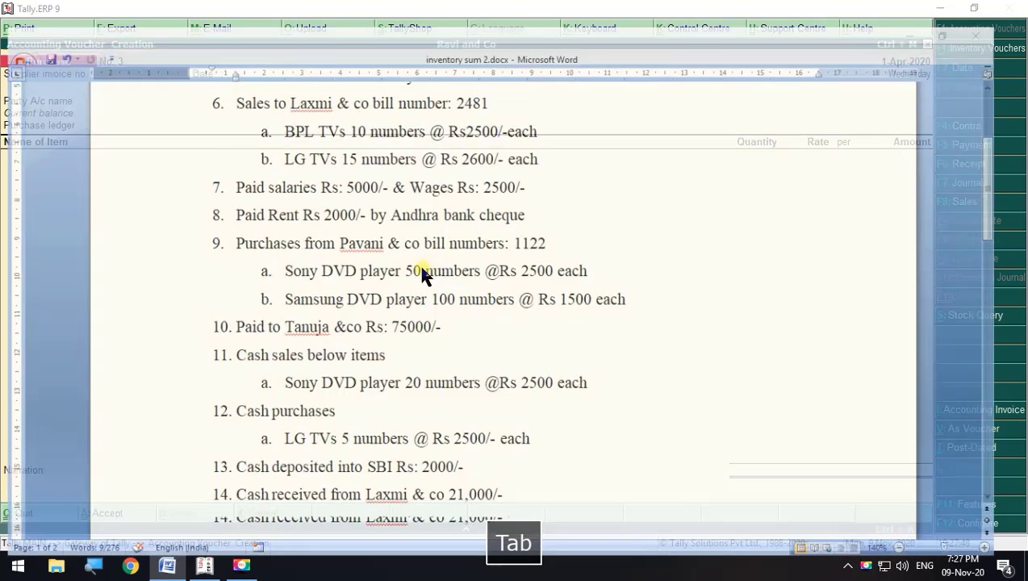
pyautogui.scroll(-1, 240, 323)
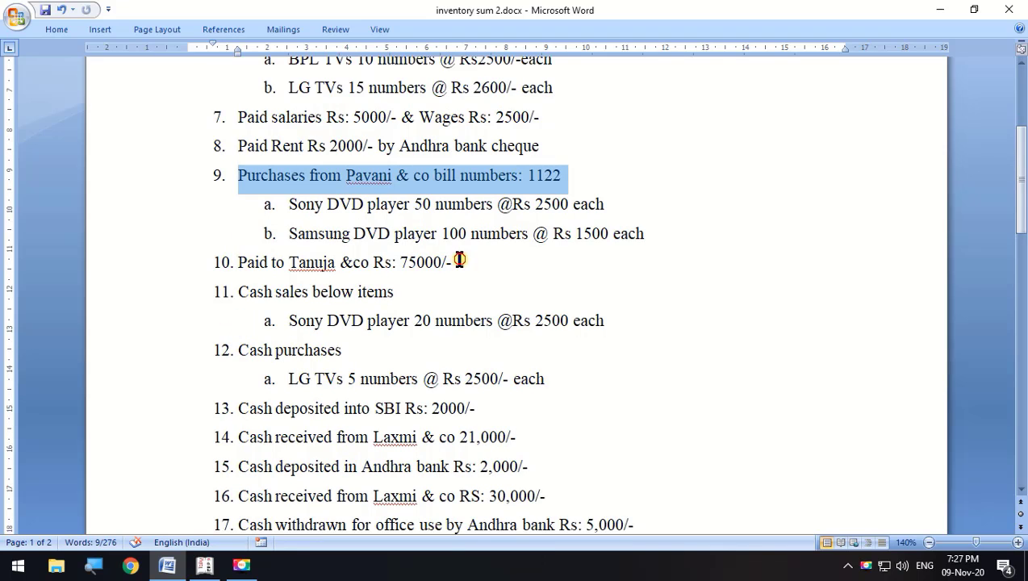
pyautogui.moveTo(459, 258); pyautogui.dragTo(256, 263)
pyautogui.hotkey('alt', 'Tab')
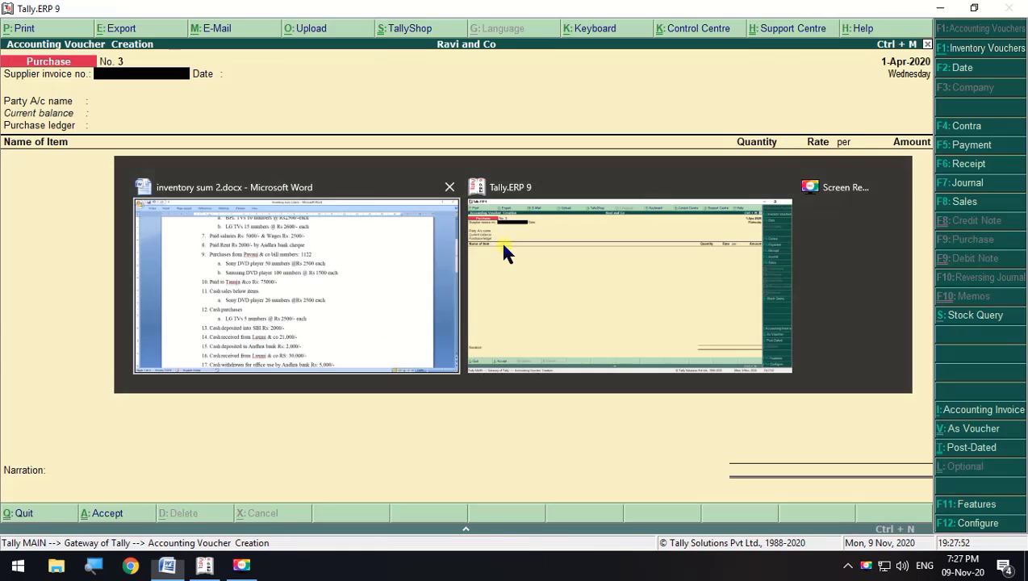
# Start a payment voucher with Cash as the account and select the Tanuja ledger as the particulars
pyautogui.click(971, 145)
pyautogui.press('space')
pyautogui.press('Down')
pyautogui.press('Down')
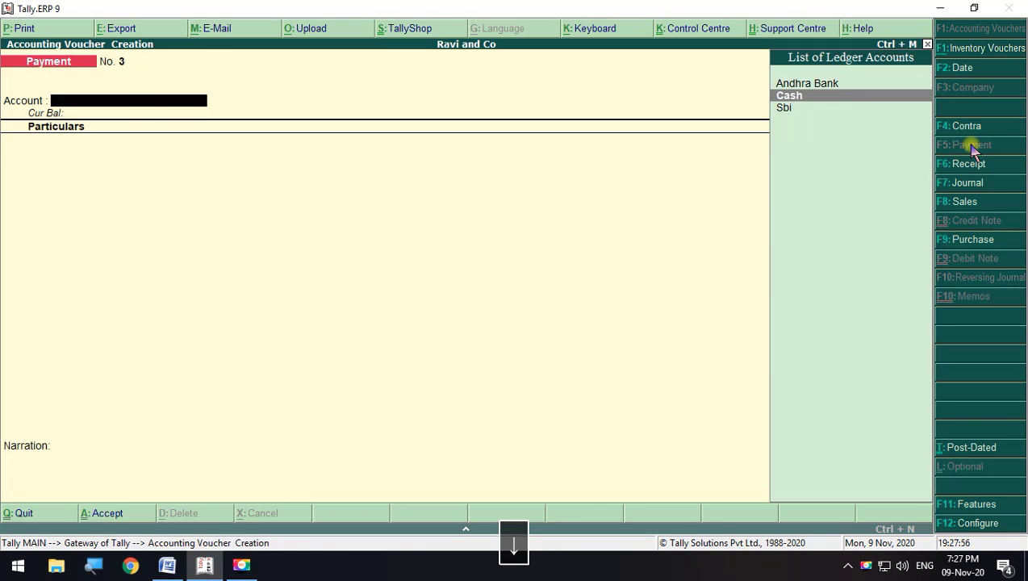
pyautogui.press('Return')
pyautogui.press('space')
pyautogui.press('Down')
pyautogui.press('Down')
pyautogui.press('Down')
pyautogui.press('Down')
pyautogui.press('Down')
pyautogui.press('Down')
pyautogui.press('Down')
pyautogui.press('Down')
pyautogui.press('Down')
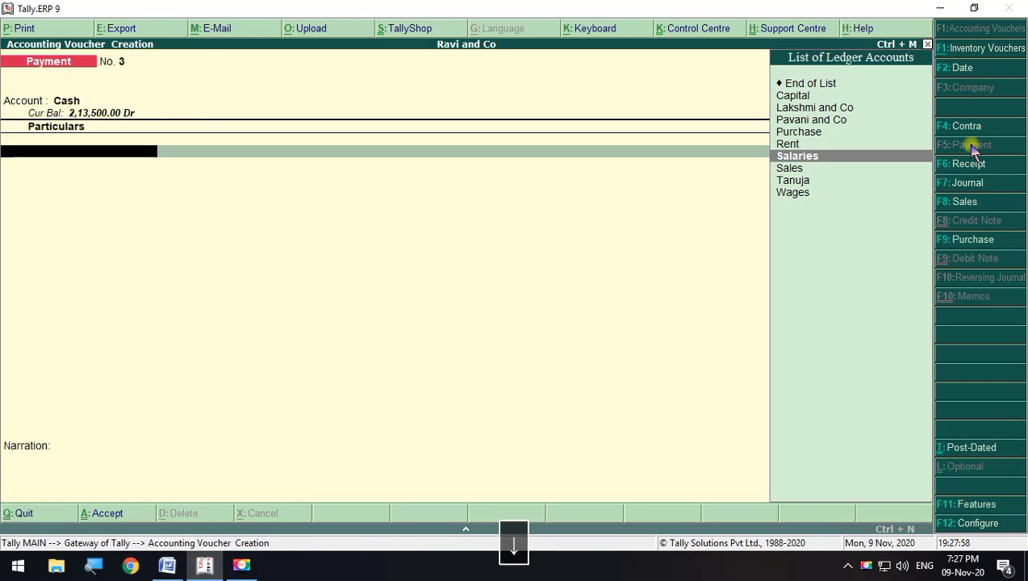
pyautogui.press('Return')
# Enter 75000 for Tanuja as given in item 10, allocate it against pending bill 224466, and accept the payment without a narration
pyautogui.hotkey('alt', 'Tab')
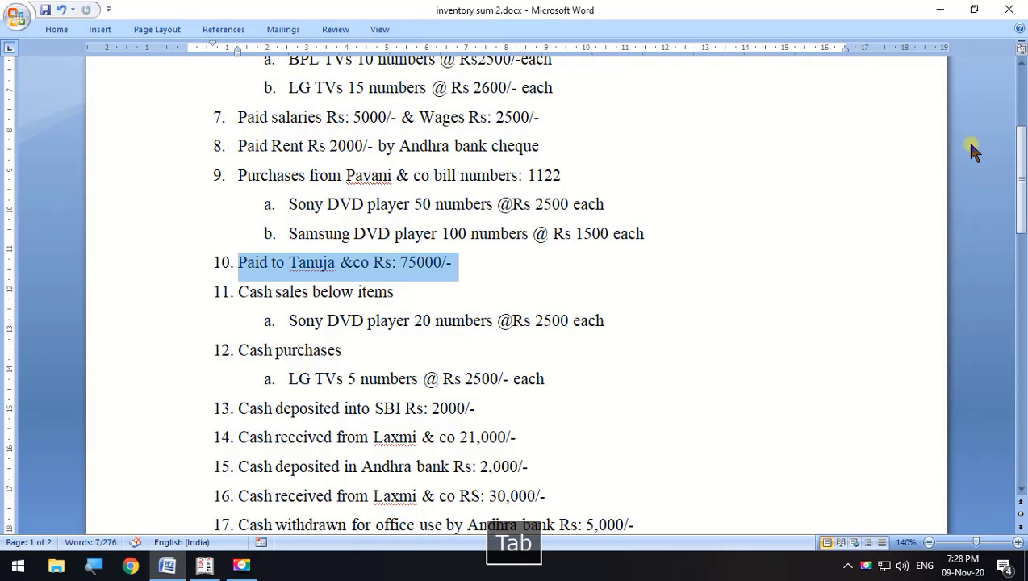
pyautogui.hotkey('alt', 'Tab')
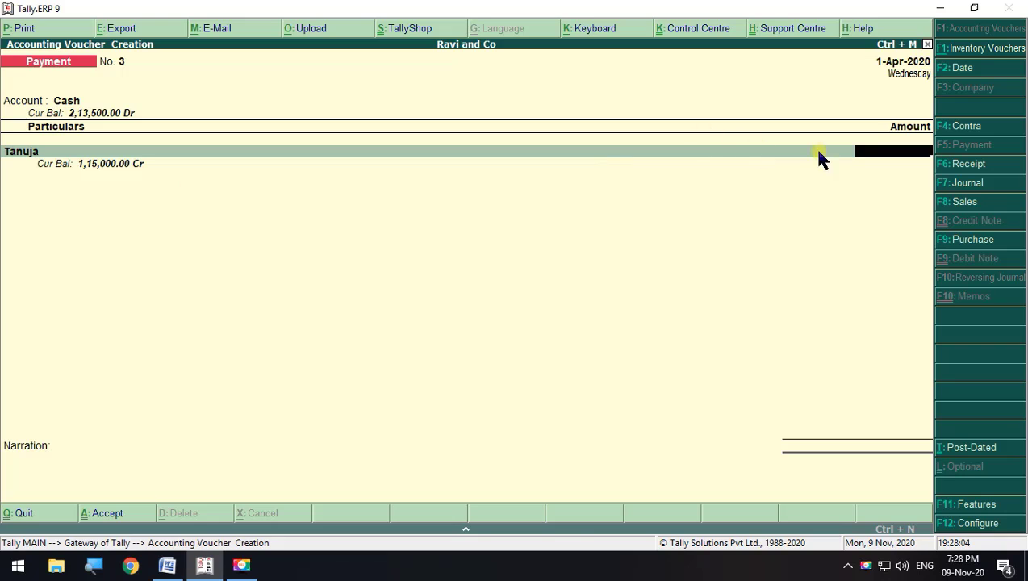
pyautogui.write('75000')
pyautogui.press('Return')
pyautogui.press('Return')
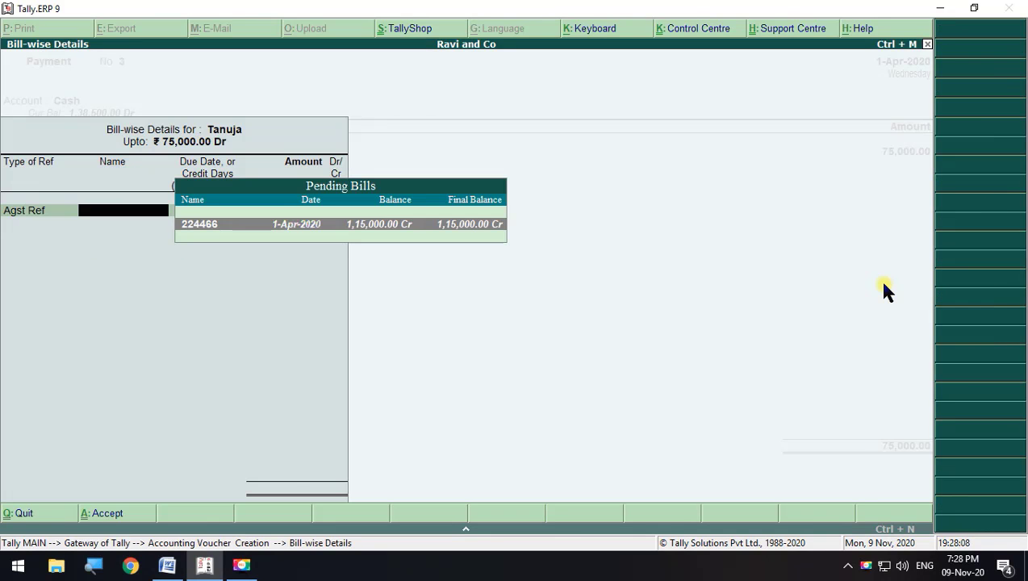
pyautogui.press('Return')
pyautogui.press('Return')
pyautogui.press('Return')
pyautogui.press('Return')
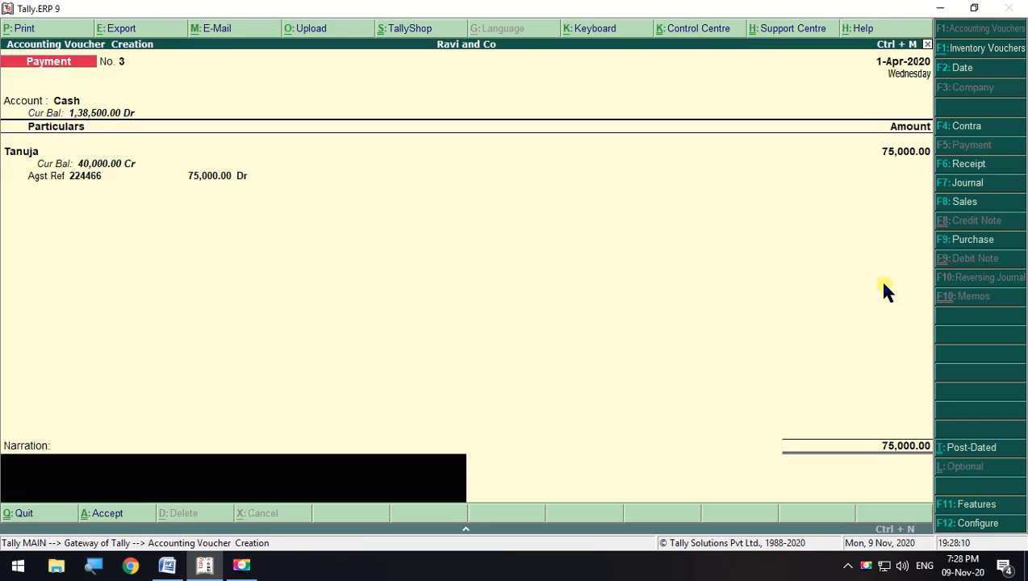
pyautogui.press('Return')
pyautogui.press('Return')
# Highlight item 11, the cash sale of Sony DVD players, in the Word exercise and switch back to Tally.ERP 9
pyautogui.hotkey('alt', 'Tab')
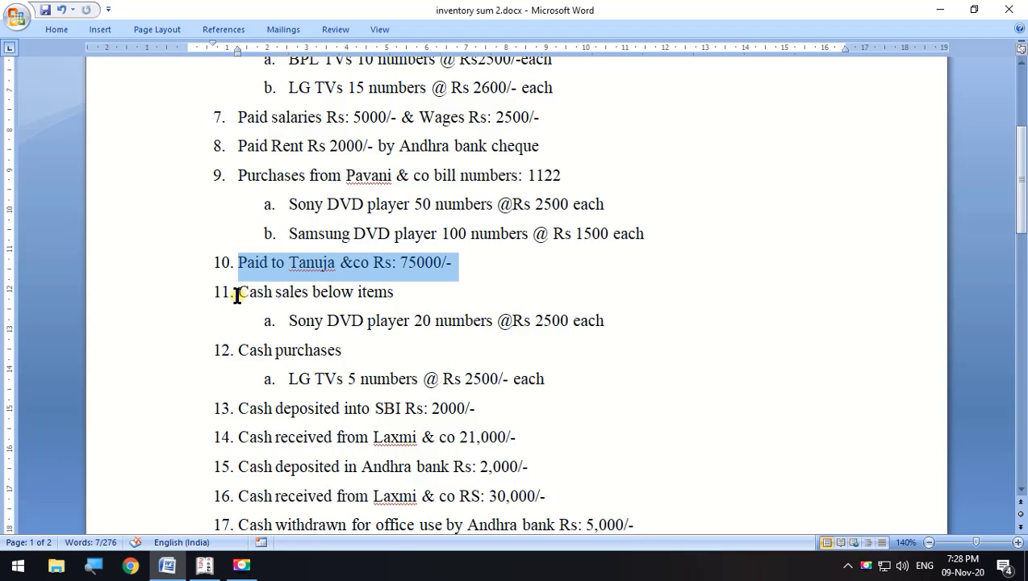
pyautogui.moveTo(276, 291); pyautogui.dragTo(632, 314)
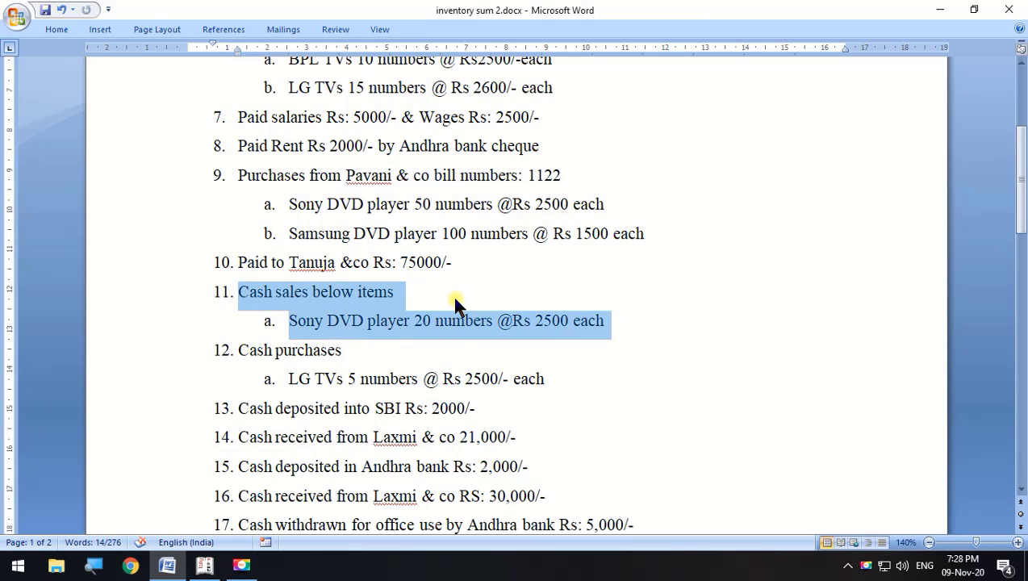
pyautogui.hotkey('alt', 'Tab')
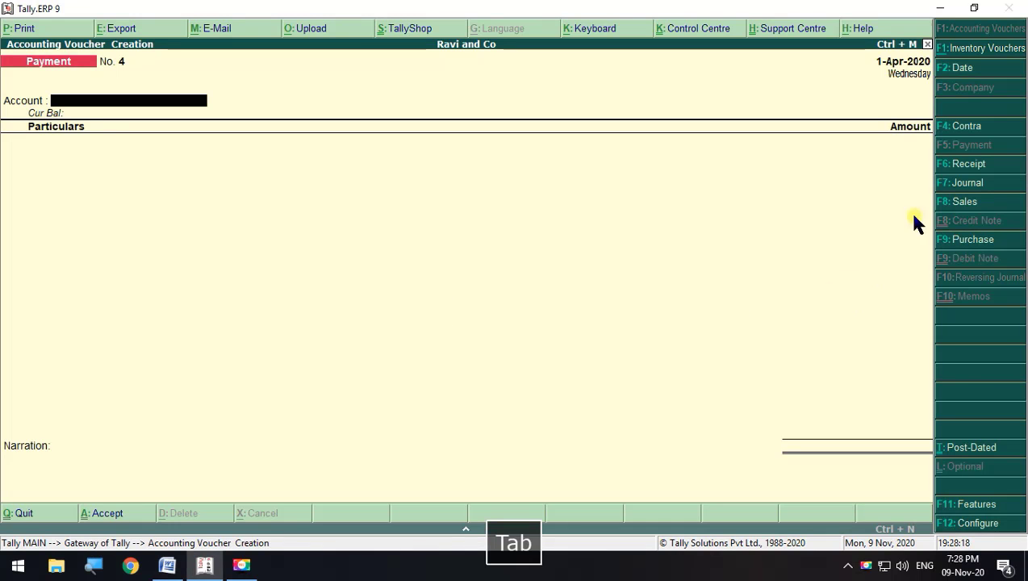
# Start a sales voucher with Cash as the party account, leaving the despatch and order details blank
pyautogui.click(953, 202)
pyautogui.press('Return')
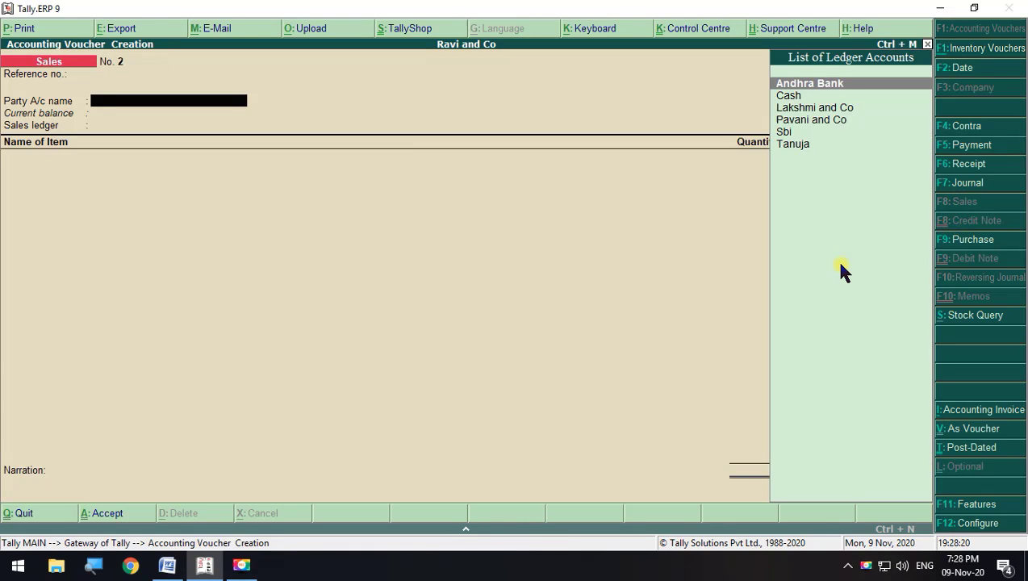
pyautogui.press('Down')
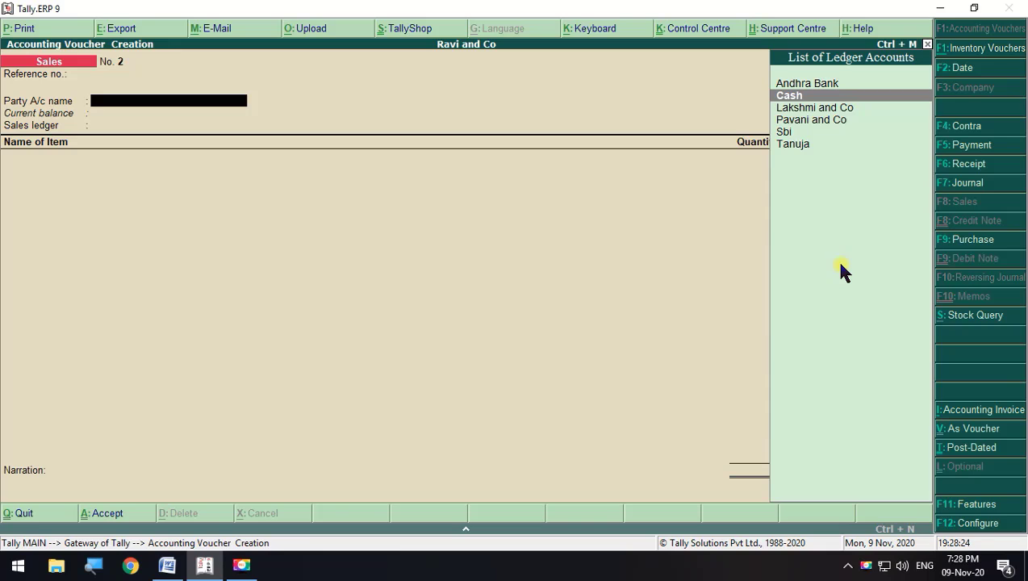
pyautogui.press('Return')
pyautogui.press('Return')
pyautogui.press('Return')
pyautogui.press('Return')
pyautogui.press('Return')
pyautogui.press('Return')
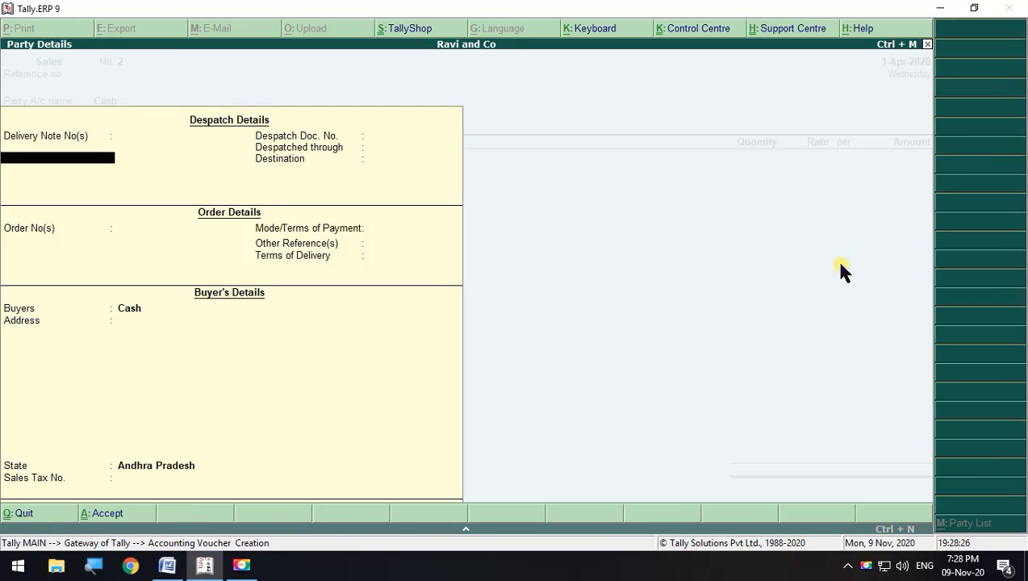
pyautogui.press('Return')
pyautogui.press('Return')
pyautogui.press('Return')
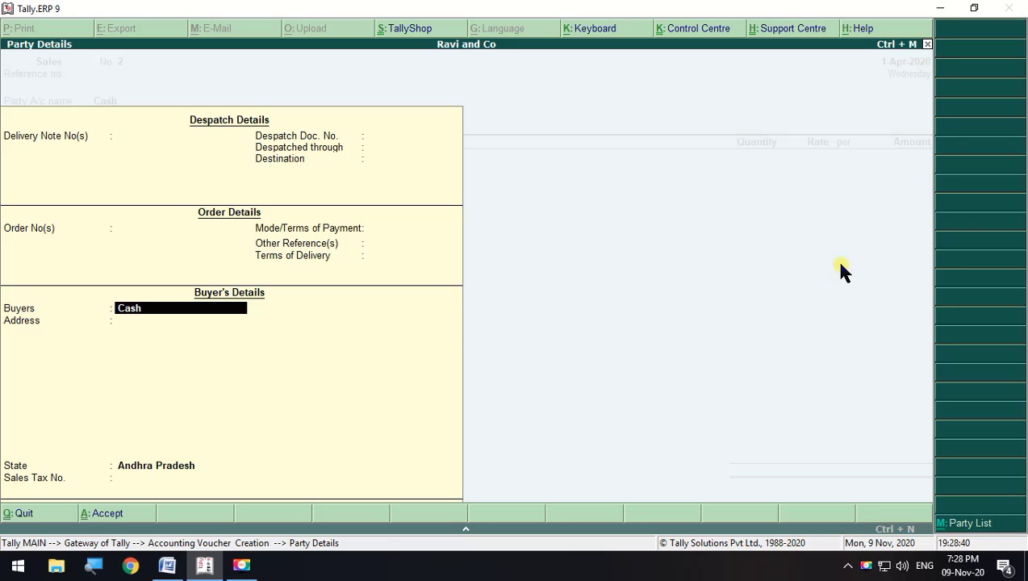
# Enter the buyer's name and address, keep Andhra Pradesh as the state, and use Sales as the sales ledger
pyautogui.write('Mr Xyz')
pyautogui.press('Return')
pyautogui.press('Return')
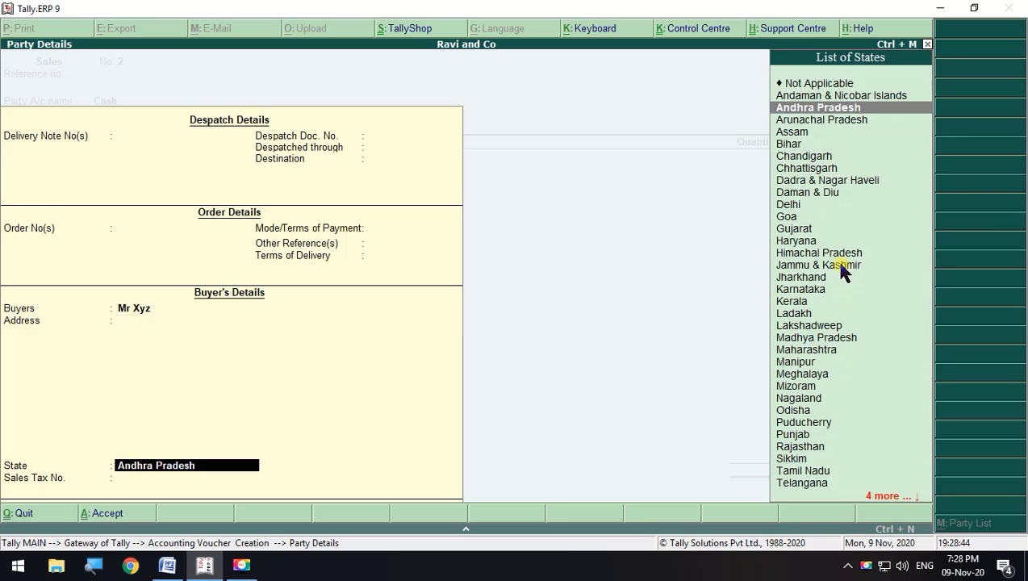
pyautogui.press('BackSpace')
pyautogui.write('Kkd')
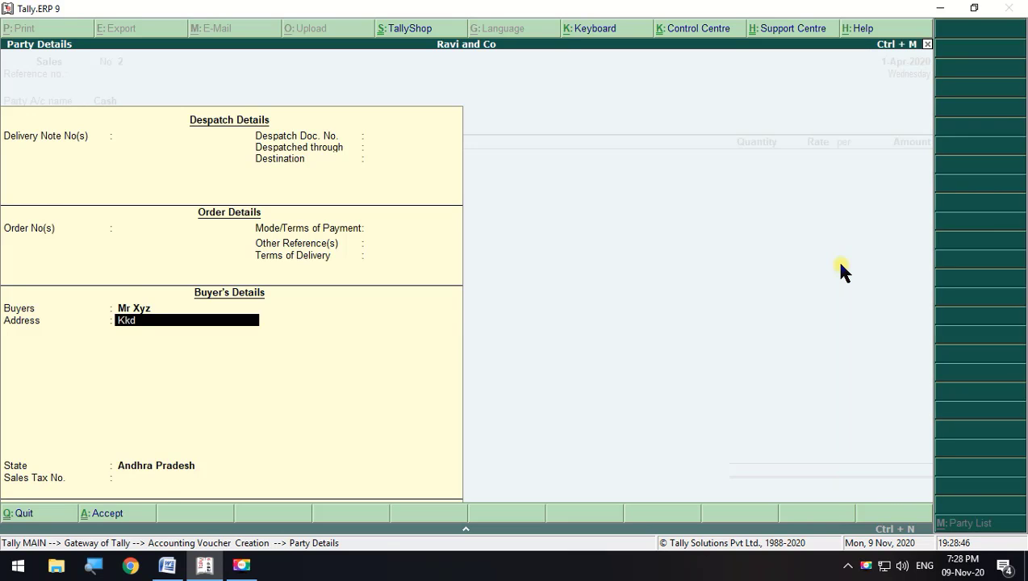
pyautogui.press('Return')
pyautogui.press('Return')
pyautogui.press('Return')
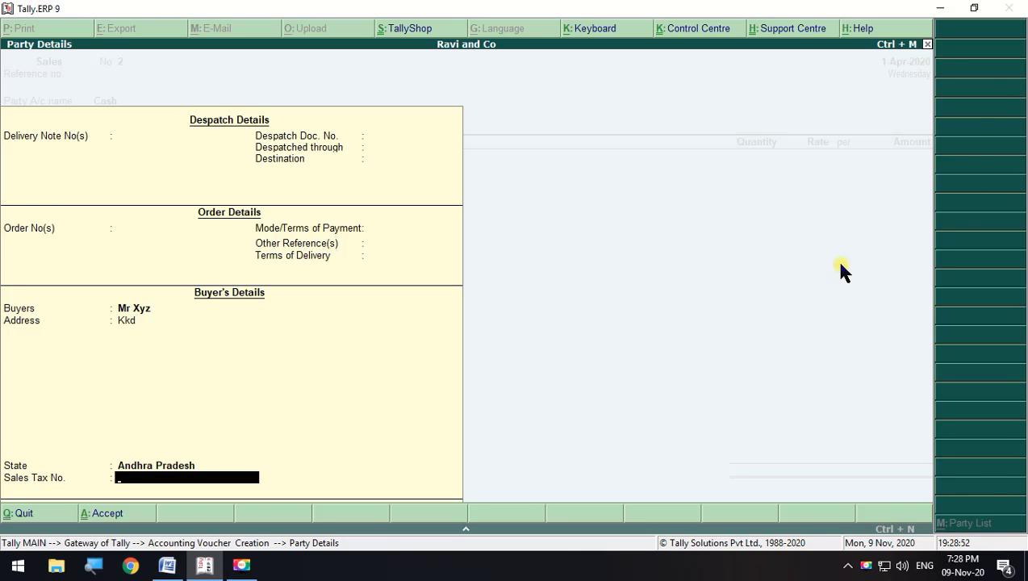
pyautogui.press('Return')
pyautogui.press('Return')
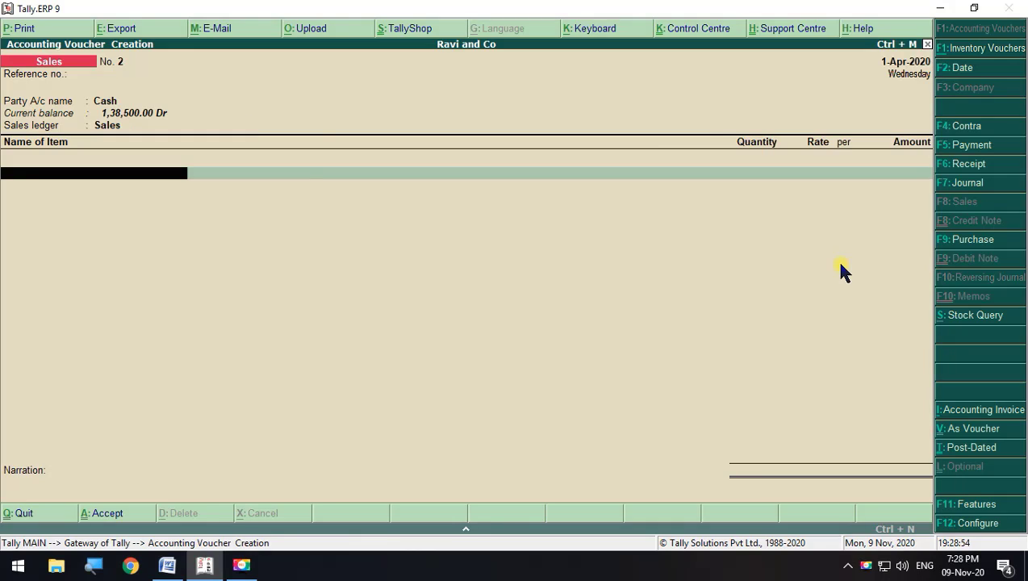
# Highlight only the Sony DVD player line of item 11 in the Word exercise and return to the sales voucher in Tally.ERP 9
pyautogui.hotkey('alt', 'Tab')
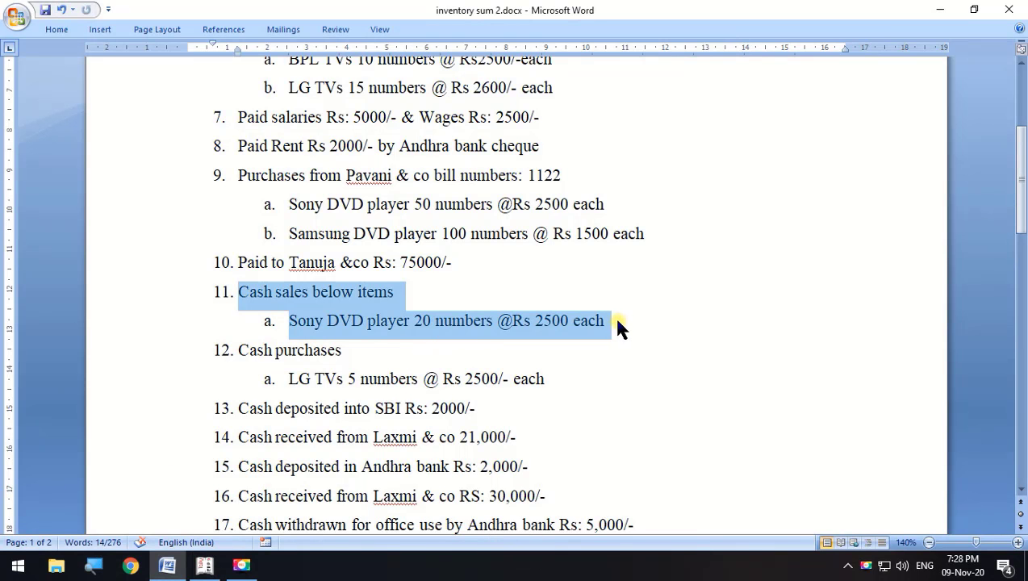
pyautogui.moveTo(615, 321); pyautogui.dragTo(301, 331)
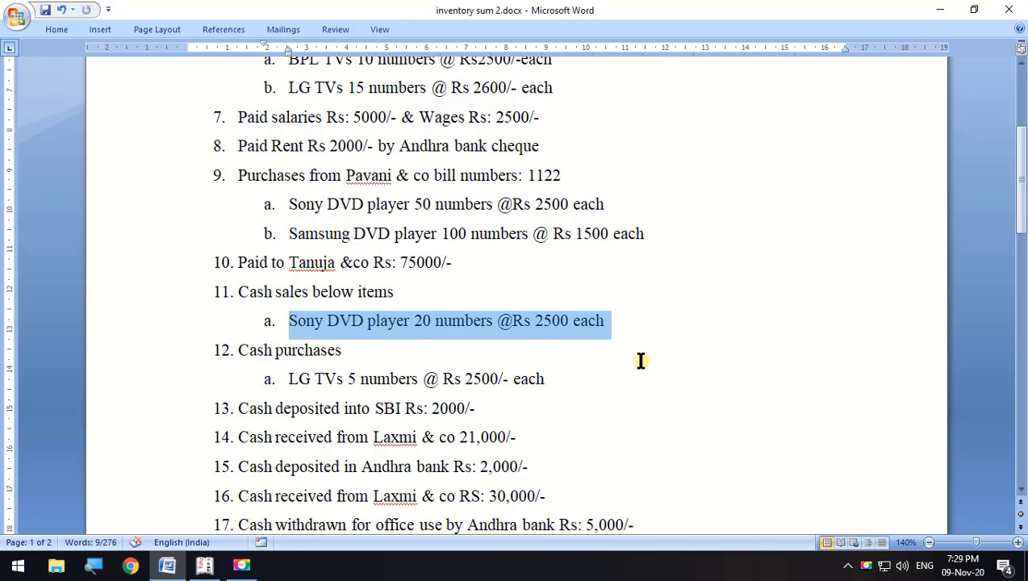
pyautogui.hotkey('alt', 'Tab')
# Add Sony Dvd to the sales voucher with a quantity of 20 and a rate of 2500
pyautogui.press('space')
pyautogui.press('Down')
pyautogui.press('Down')
pyautogui.press('Down')
pyautogui.press('Down')
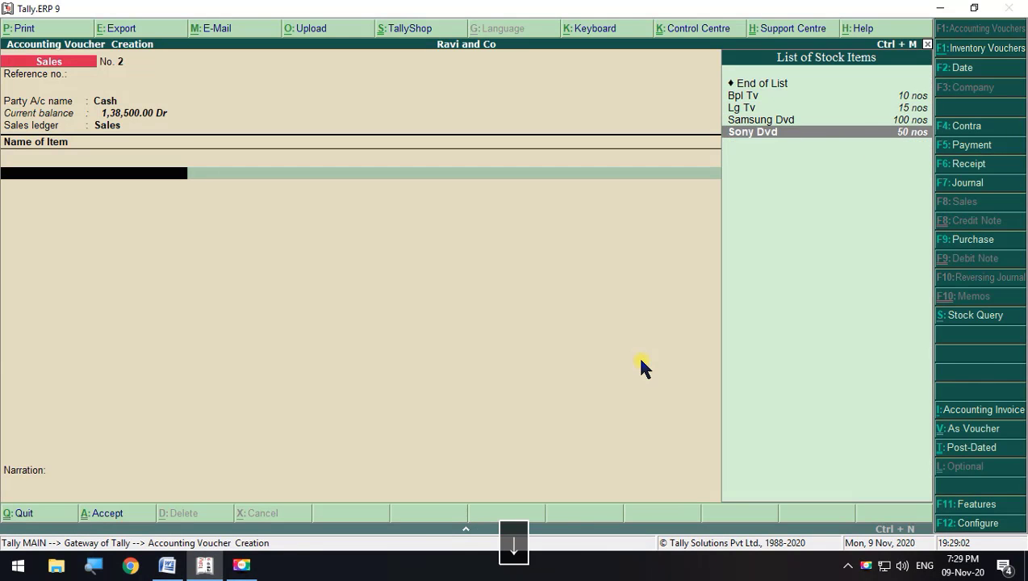
pyautogui.press('Return')
pyautogui.write('20')
pyautogui.press('Return')
pyautogui.write('2')
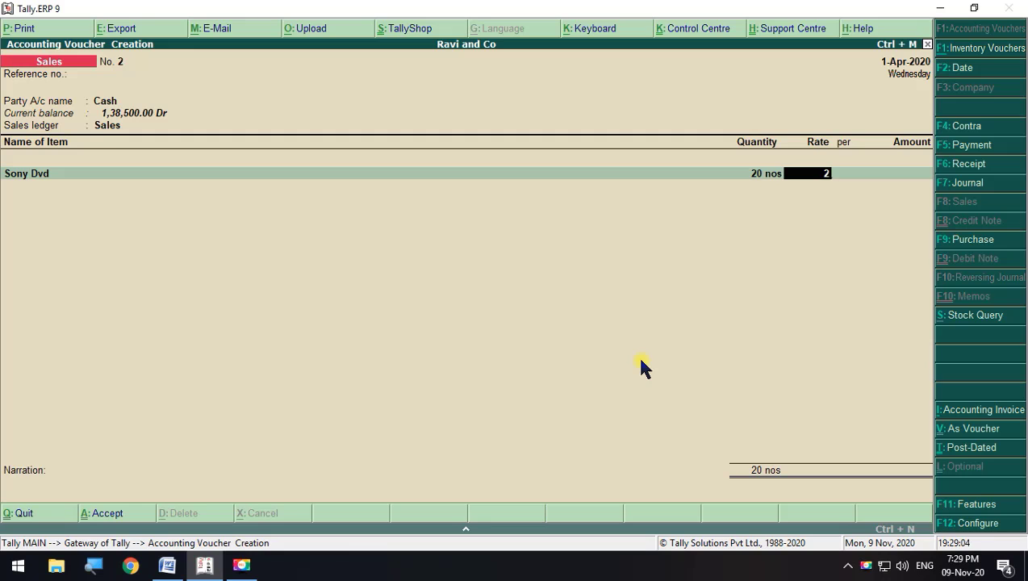
pyautogui.write('500')
pyautogui.press('Return')
pyautogui.press('Return')
pyautogui.press('Return')
# Check the entry against item 11 in Word, end the item list, and accept the sales voucher without a narration
pyautogui.hotkey('alt', 'Tab')
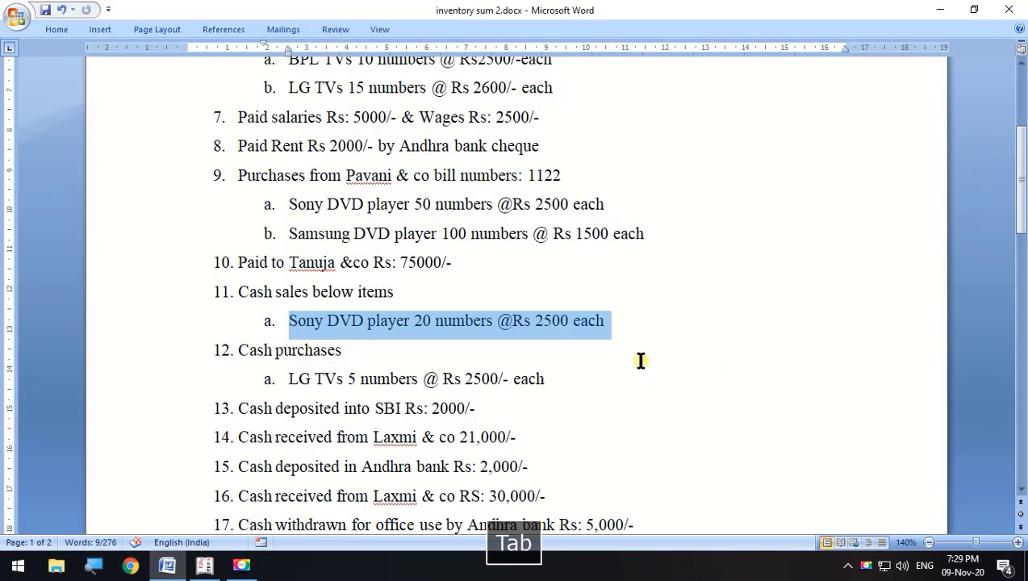
pyautogui.hotkey('alt', 'Tab')
pyautogui.press('Return')
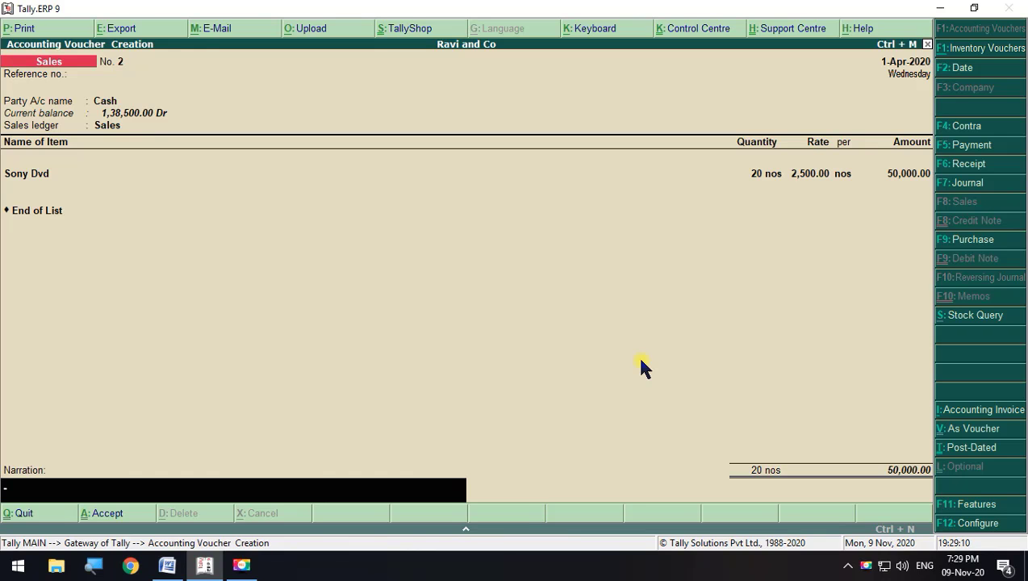
pyautogui.press('Return')
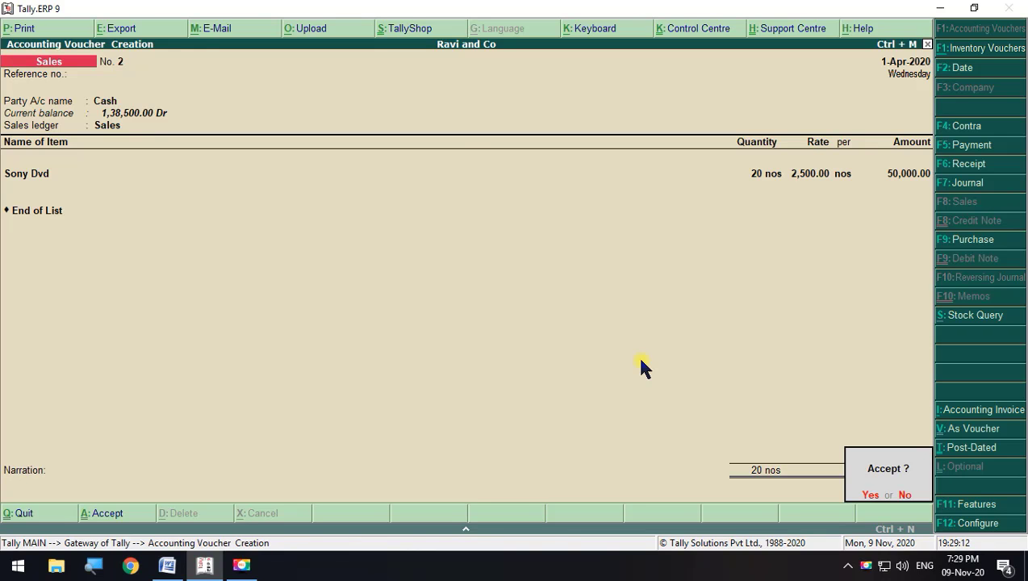
pyautogui.press('Return')
# Highlight item 12, the cash purchase of LG TVs, in the Word exercise and switch back to Tally.ERP 9
pyautogui.hotkey('alt', 'Tab')
pyautogui.scroll(-1, 315, 367)
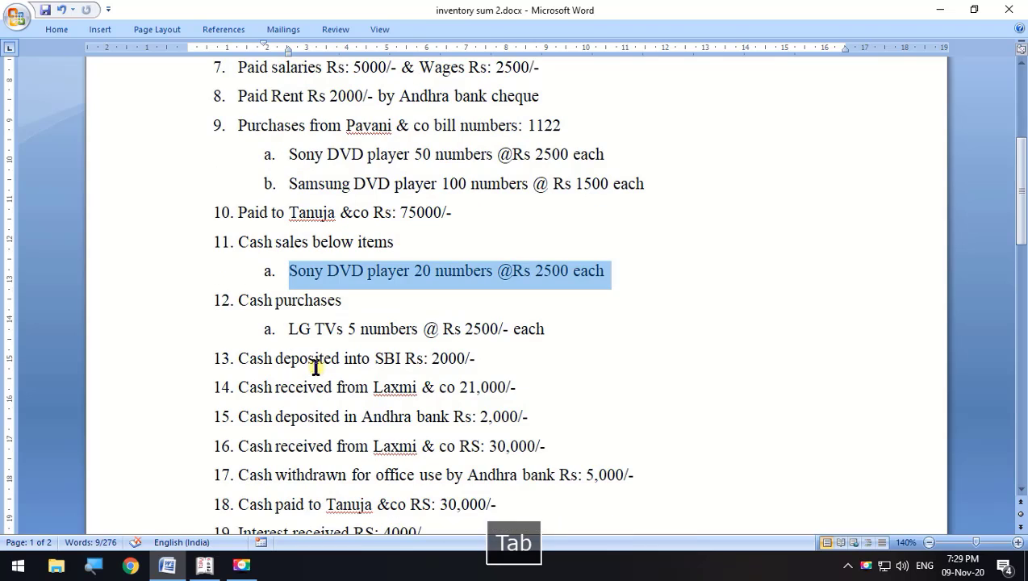
pyautogui.click(239, 301)
pyautogui.moveTo(240, 301); pyautogui.dragTo(542, 329)
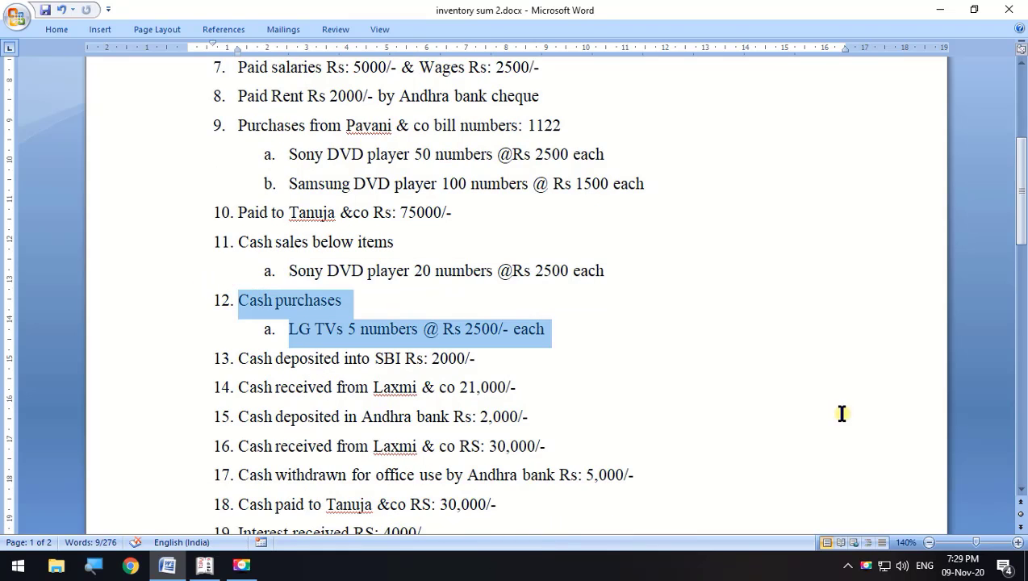
pyautogui.hotkey('alt', 'Tab')
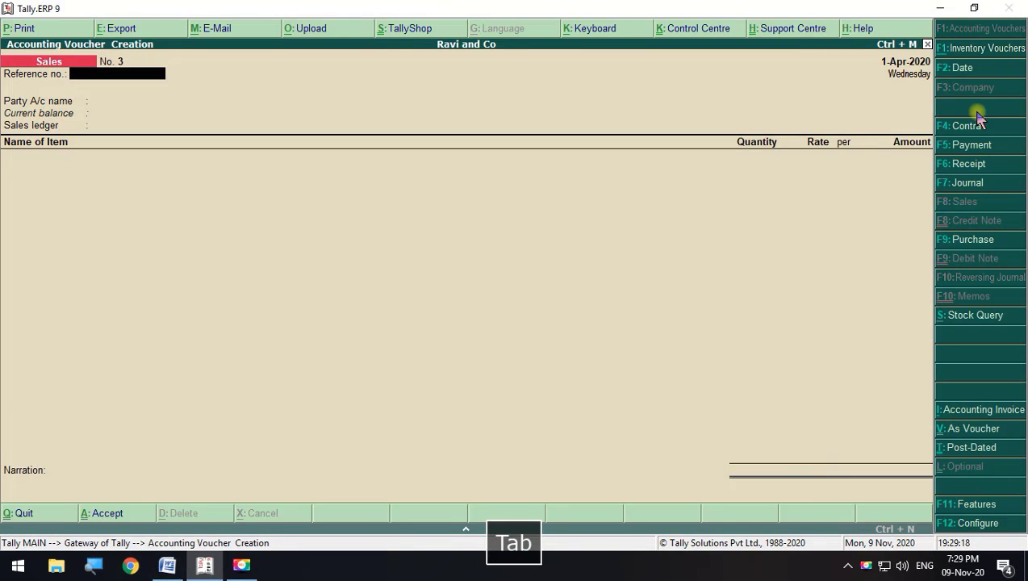
# Start a purchase voucher without a supplier invoice number and set Cash as the party account
pyautogui.click(955, 247)
pyautogui.press('Return')
pyautogui.press('Return')
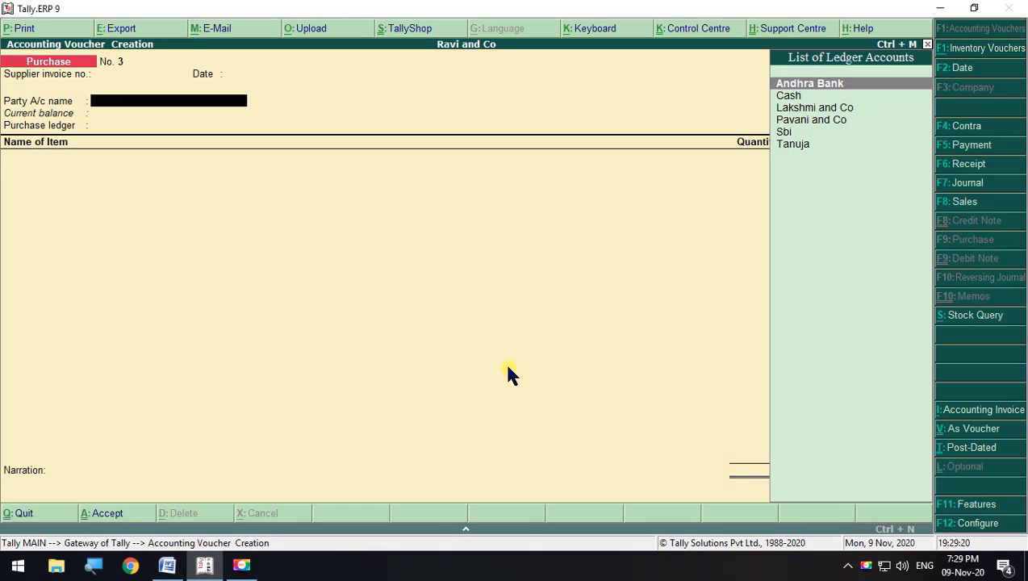
pyautogui.press('Down')
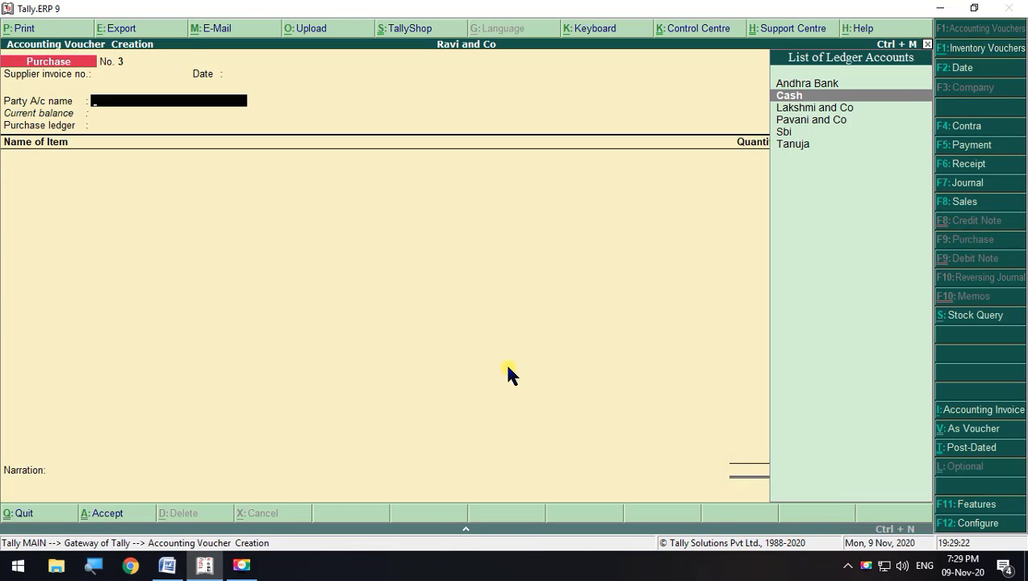
pyautogui.press('Return')
# Replace the supplier with the supplier's name, leave the address blank, and set the state to Andhra Pradesh
pyautogui.press('Return')
pyautogui.press('BackSpace')
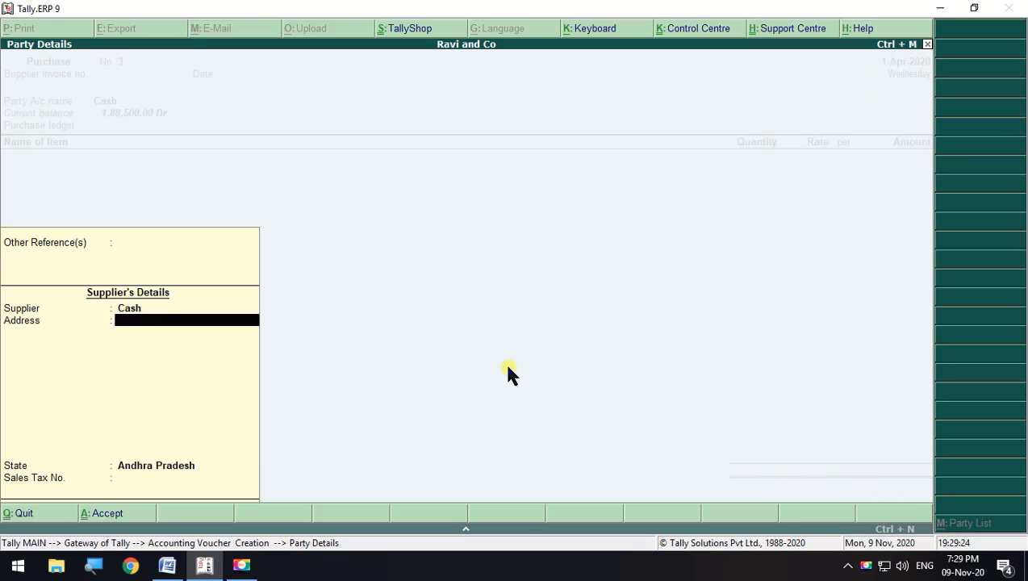
pyautogui.press('BackSpace')
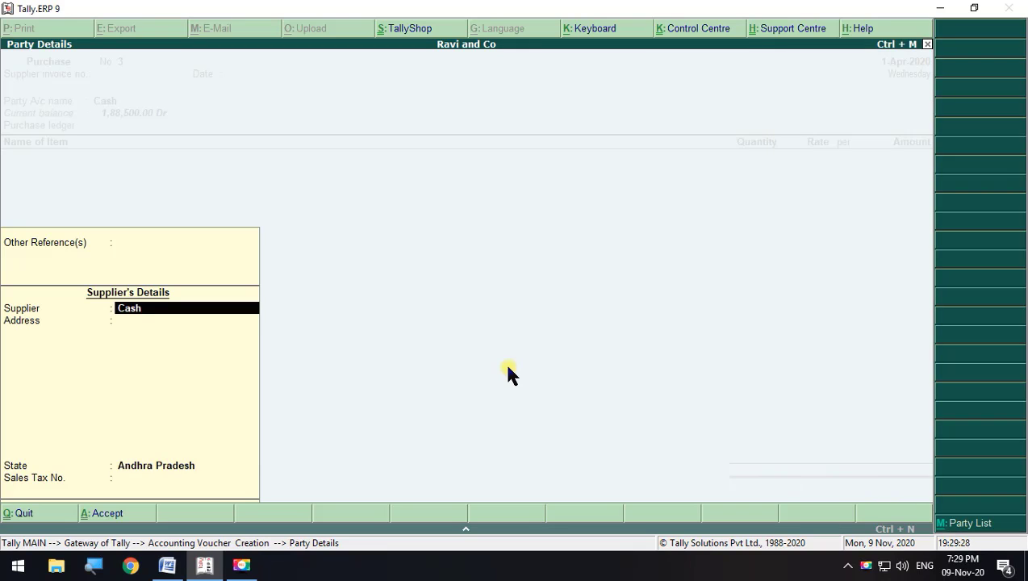
pyautogui.write('Mr ')
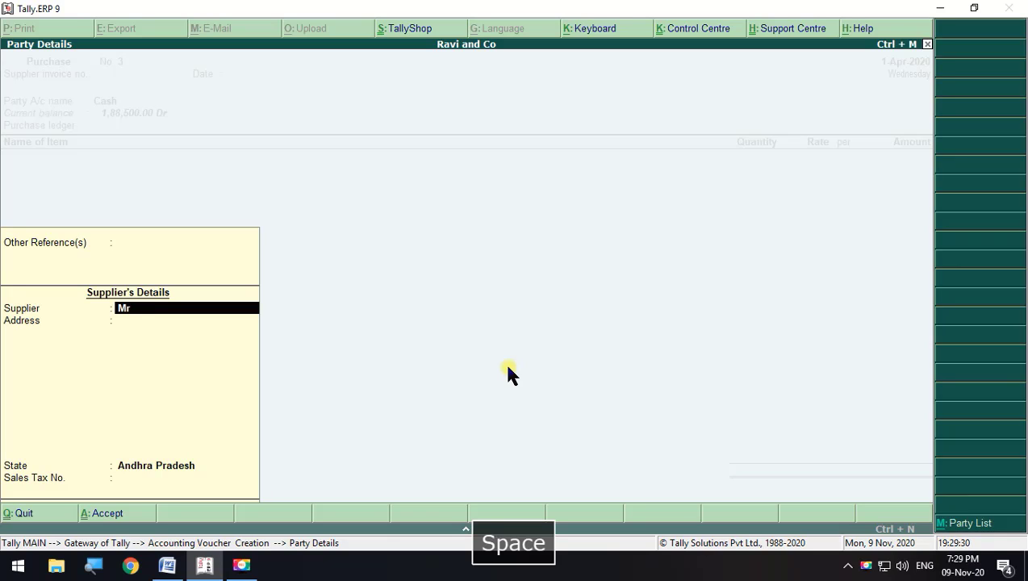
pyautogui.write('Rame')
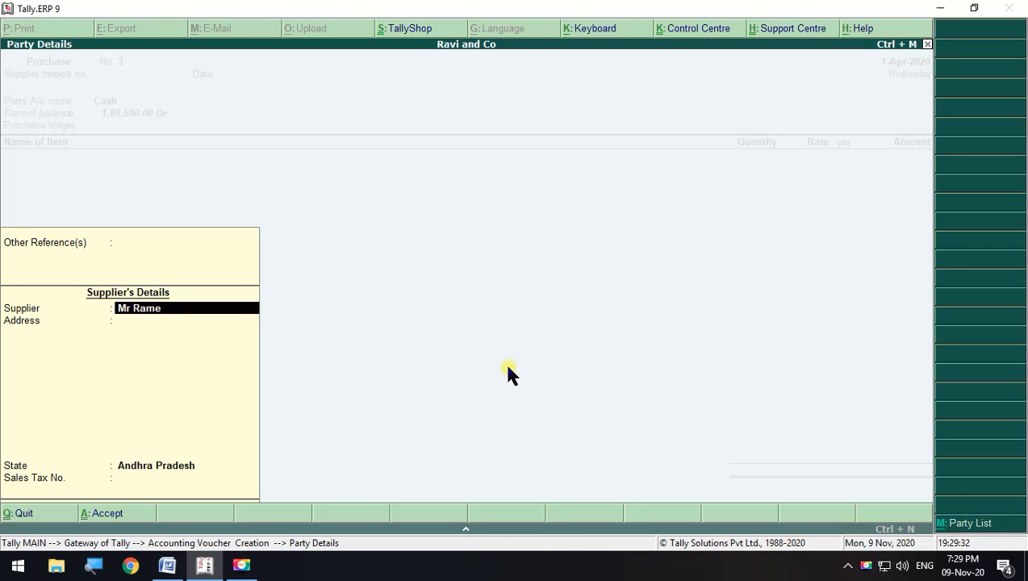
pyautogui.write('sh')
pyautogui.press('Return')
pyautogui.press('Return')
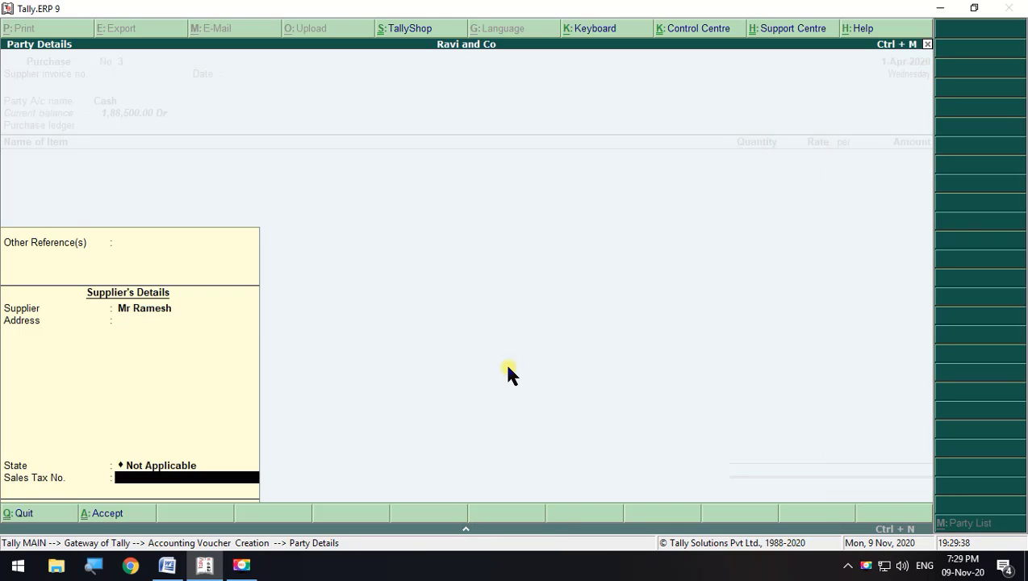
pyautogui.press('Down')
pyautogui.press('Down')
pyautogui.press('Return')
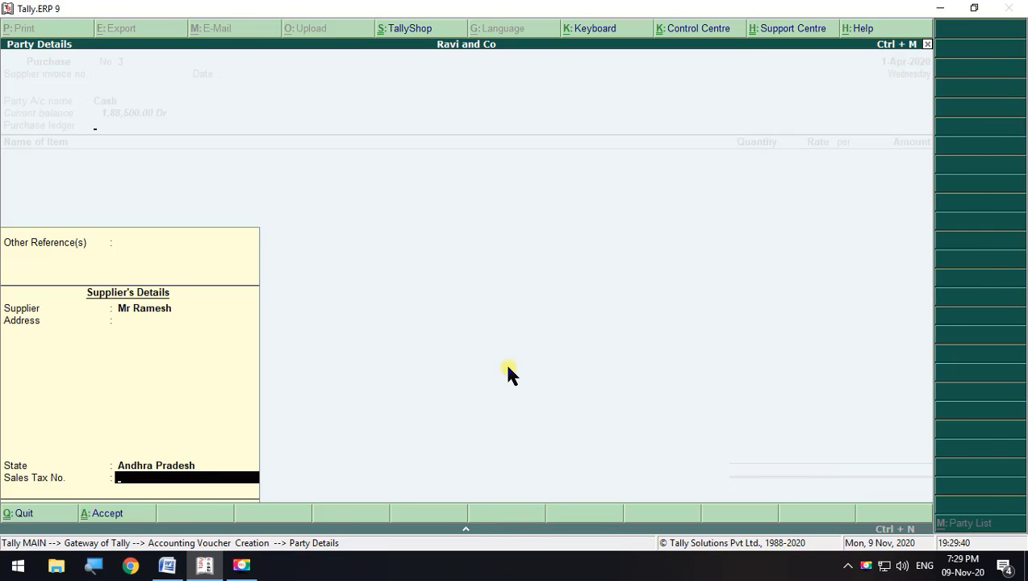
# Complete the party details with Purchase as the purchase ledger and add Lg Tv with a quantity of 5 nos, consulting item 12 in Word
pyautogui.press('Return')
pyautogui.press('Return')
pyautogui.hotkey('alt', 'Tab')
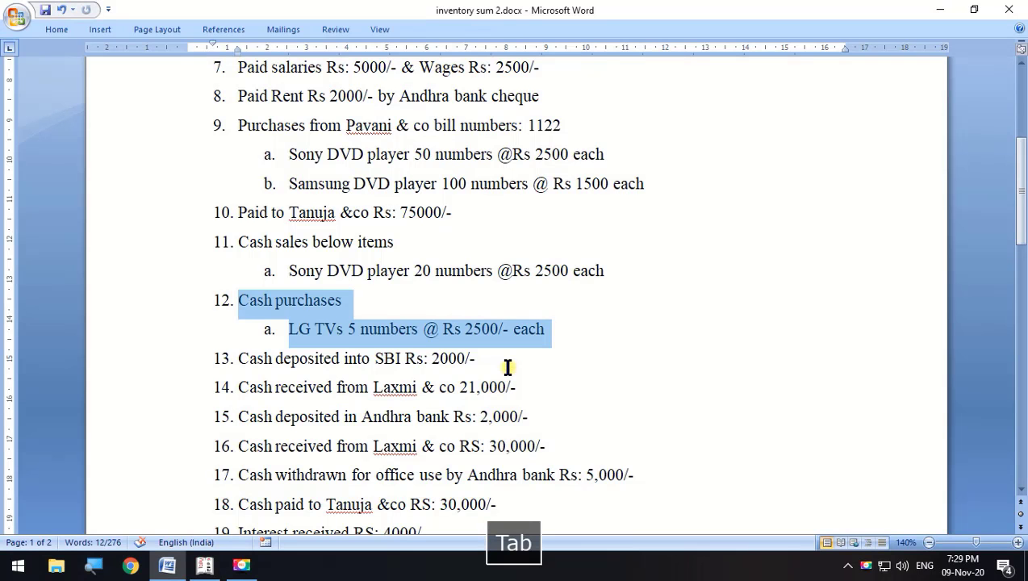
pyautogui.press('space')
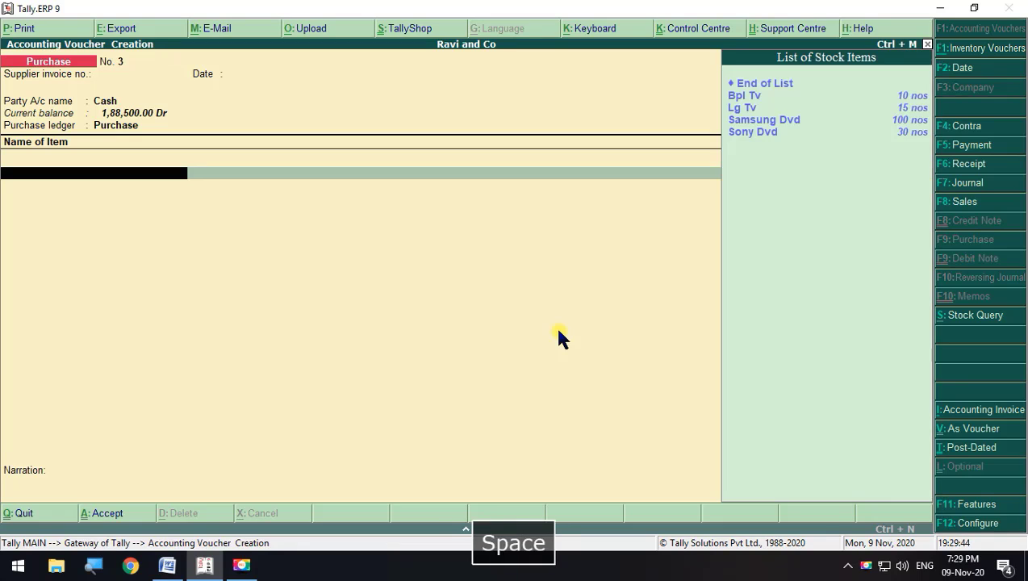
pyautogui.press('Down')
pyautogui.press('Down')
pyautogui.press('Return')
pyautogui.write('5')
pyautogui.press('Return')
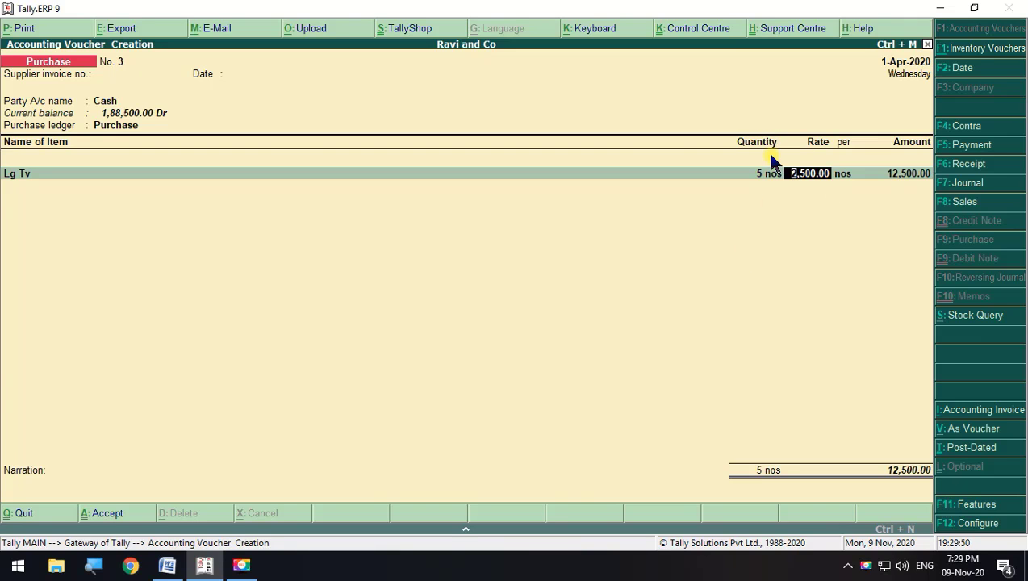
# Highlight the LG TV rate in item 12 of the Word exercise and return to Tally.ERP 9
pyautogui.hotkey('alt', 'Tab')
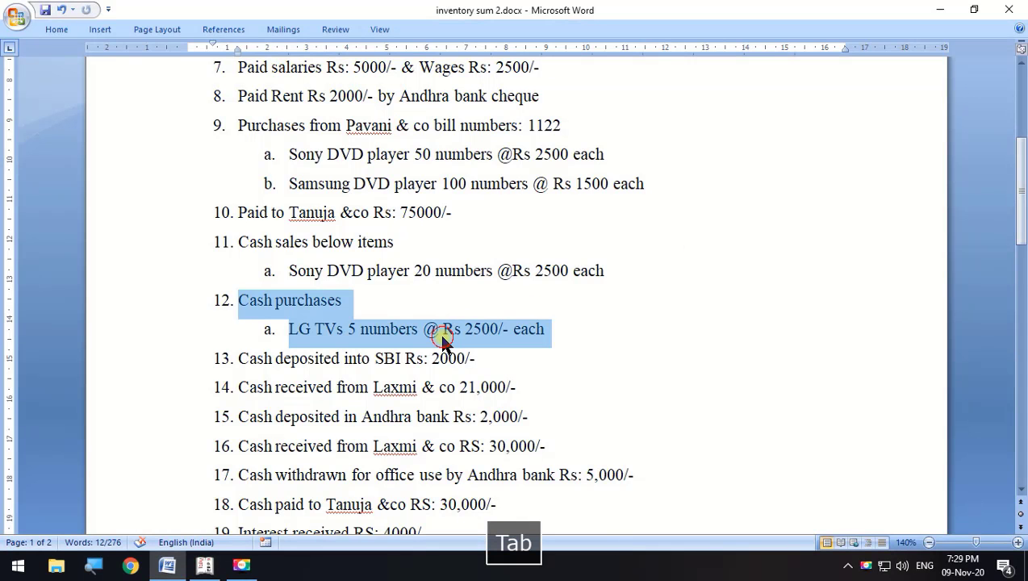
pyautogui.click(429, 330)
pyautogui.moveTo(429, 330); pyautogui.dragTo(562, 325)
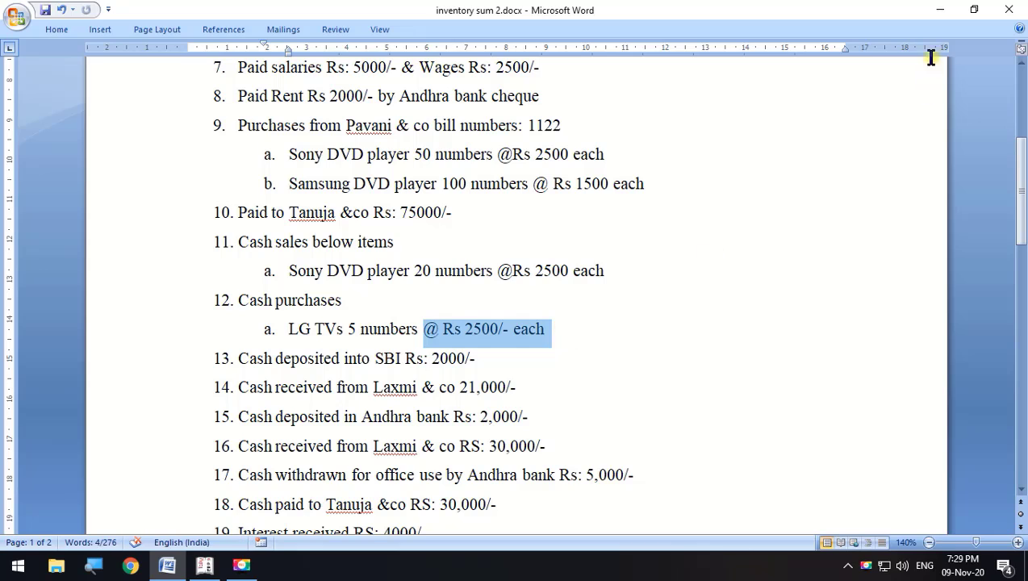
pyautogui.click(939, 10)
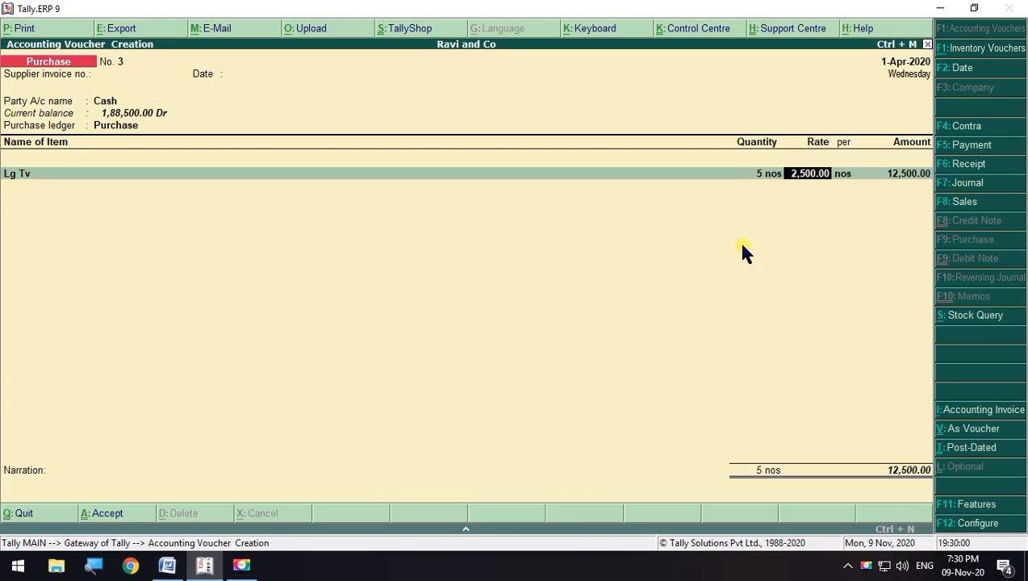
# Try a rate of 2,600 for Lg Tv and replace it with 2,500
pyautogui.write('2600')
pyautogui.press('Return')
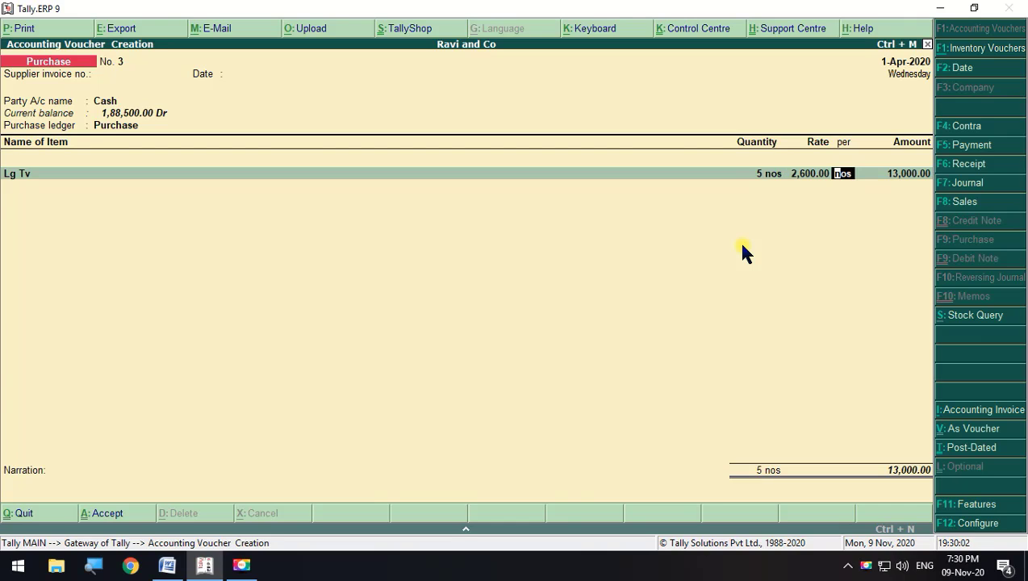
pyautogui.press('BackSpace')
pyautogui.write('2,5')
pyautogui.write('00')
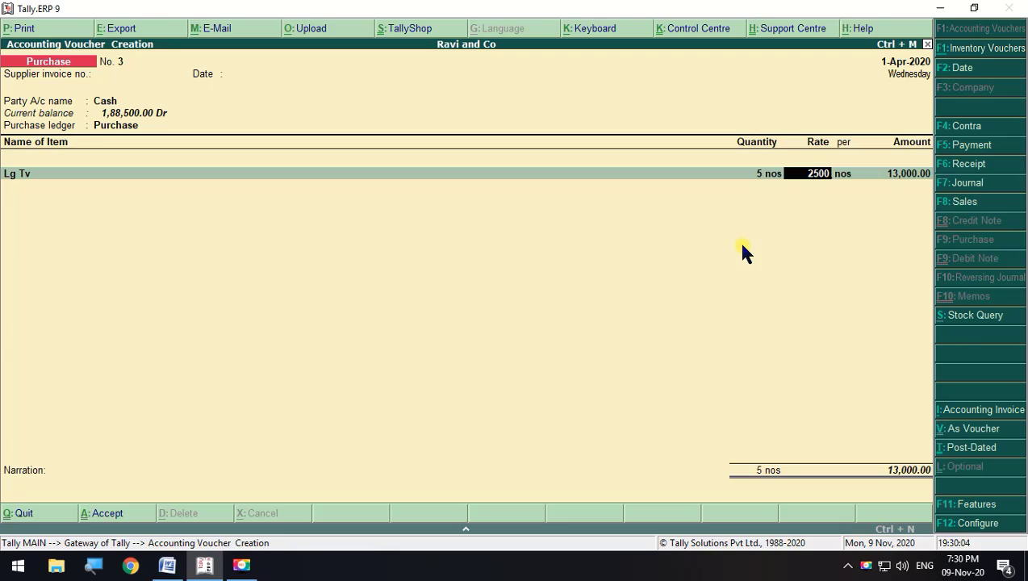
# Confirm the Lg Tv line at a rate of 2,500, end the item list, and accept the purchase voucher without a narration
pyautogui.press('Return')
pyautogui.press('Return')
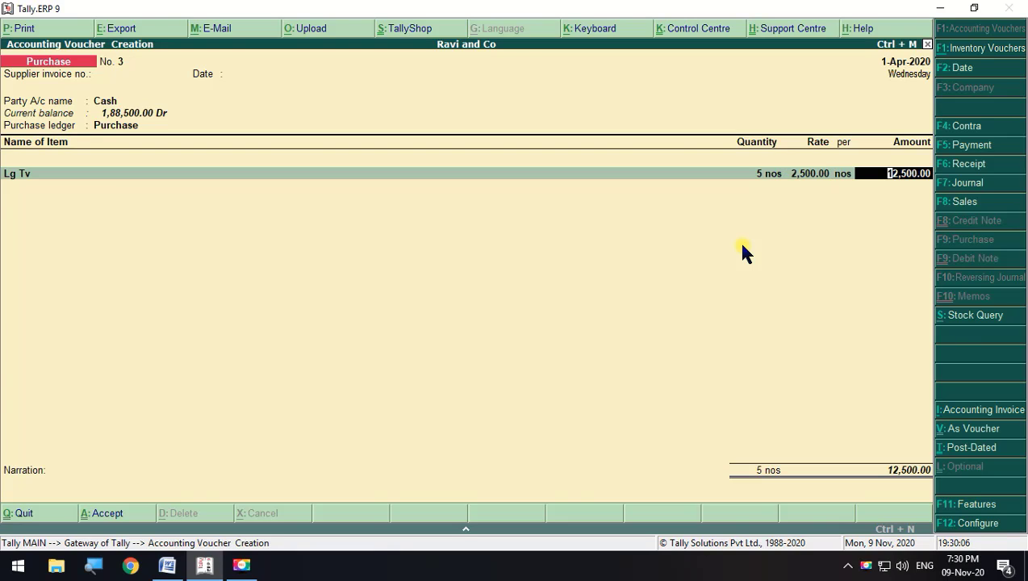
pyautogui.press('Return')
pyautogui.press('Return')
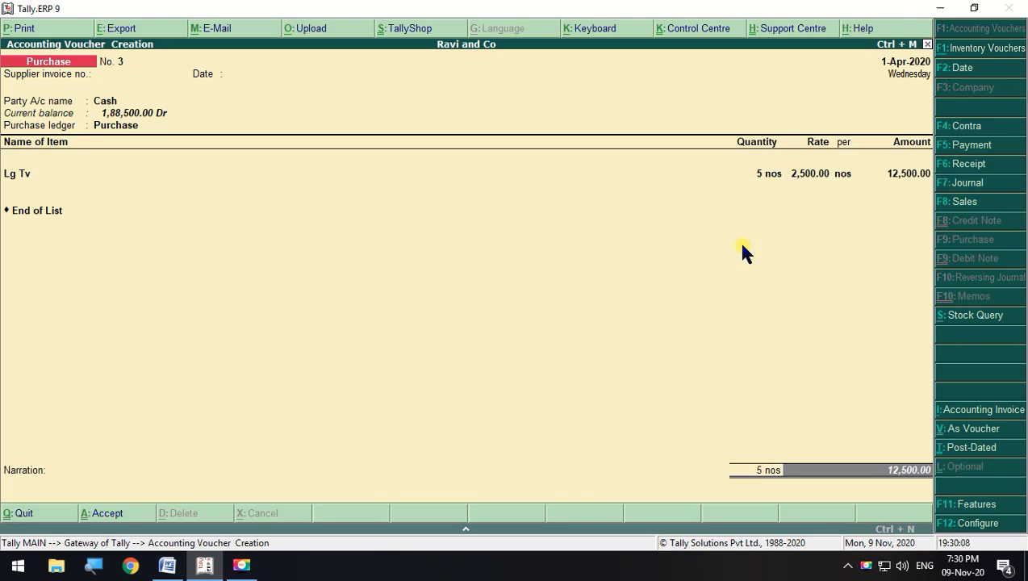
pyautogui.press('Return')
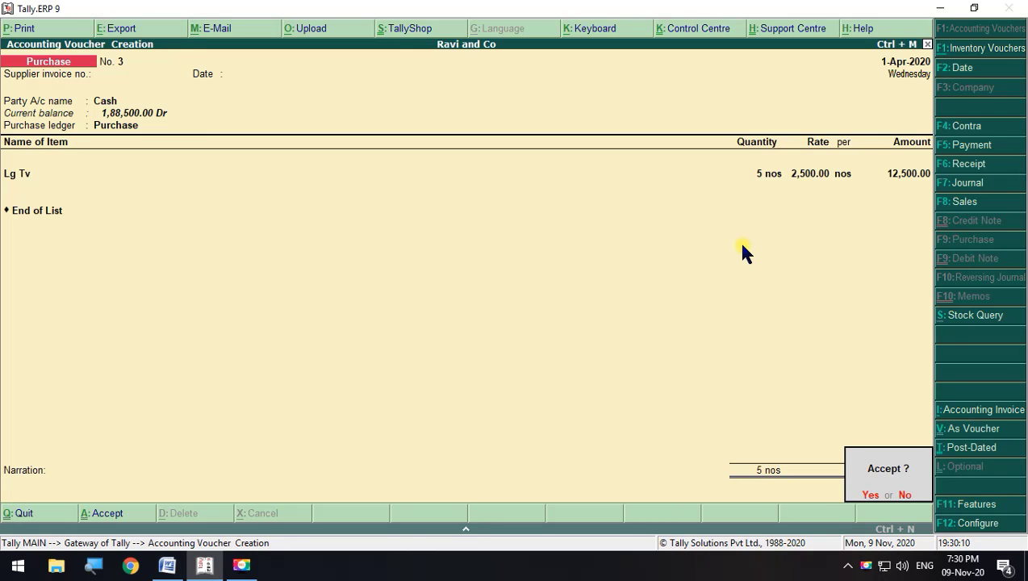
pyautogui.press('Return')
# Highlight item 13, the cash deposit into SBI, in the Word exercise and switch back to Tally.ERP 9
pyautogui.hotkey('alt', 'Tab')
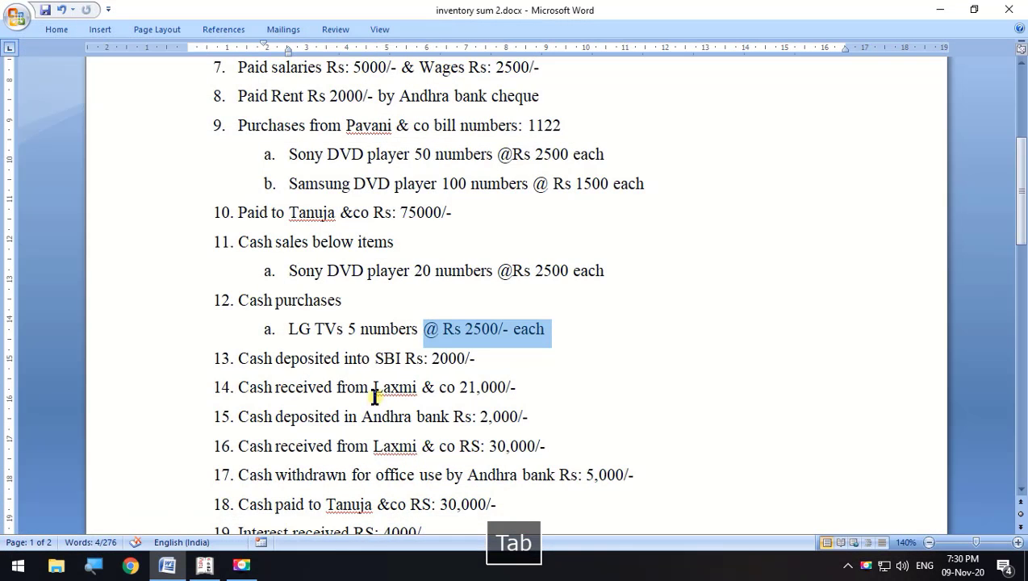
pyautogui.scroll(-1, 258, 323)
pyautogui.moveTo(239, 308); pyautogui.dragTo(556, 329)
pyautogui.hotkey('alt', 'Tab')
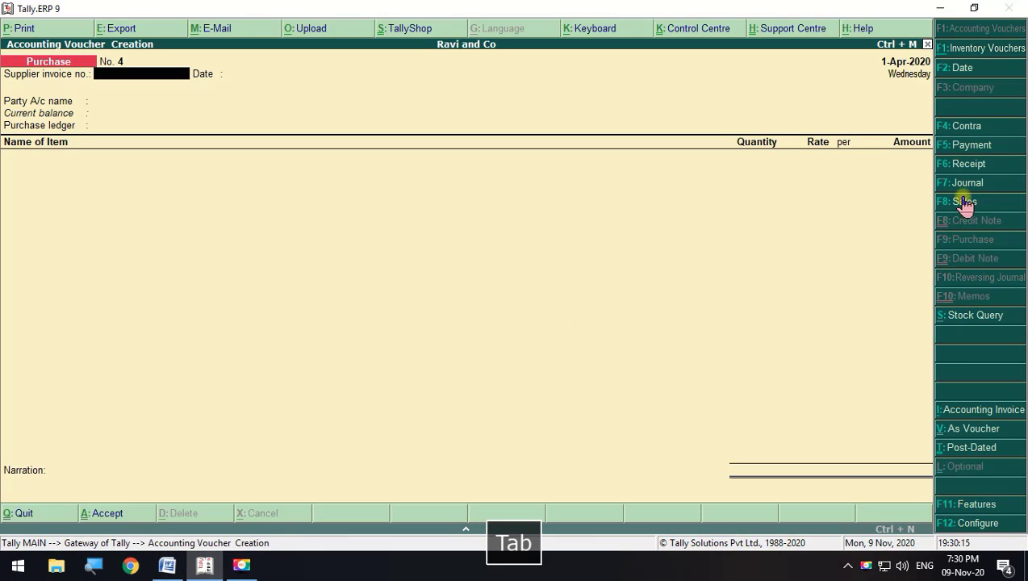
# Start a contra voucher with Sbi as the account and Cash as the particulars
pyautogui.click(971, 127)
pyautogui.press('space')
pyautogui.press('Down')
pyautogui.press('Down')
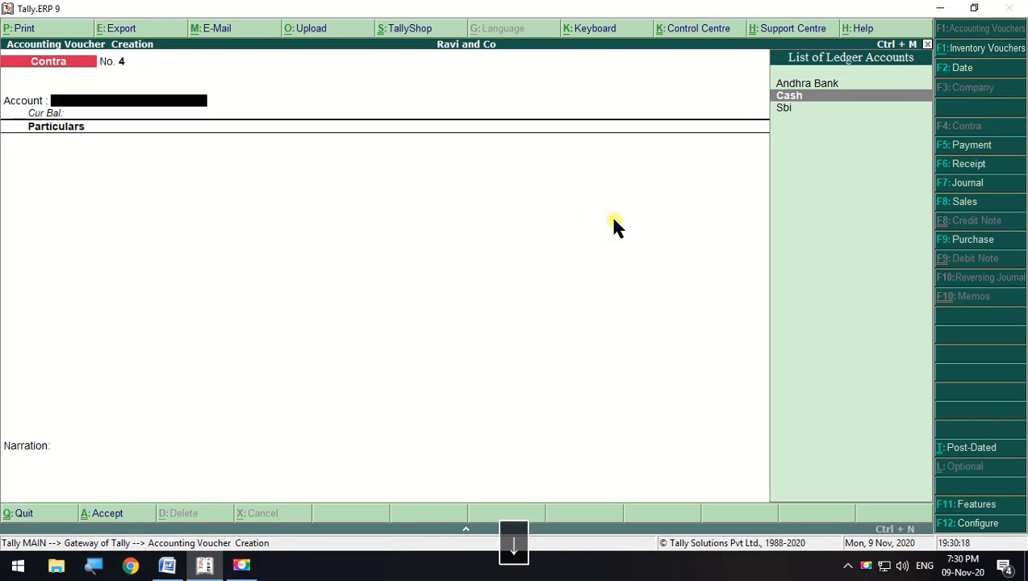
pyautogui.press('Return')
pyautogui.press('Down')
pyautogui.press('Down')
pyautogui.press('Down')
pyautogui.press('Up')
pyautogui.press('Return')
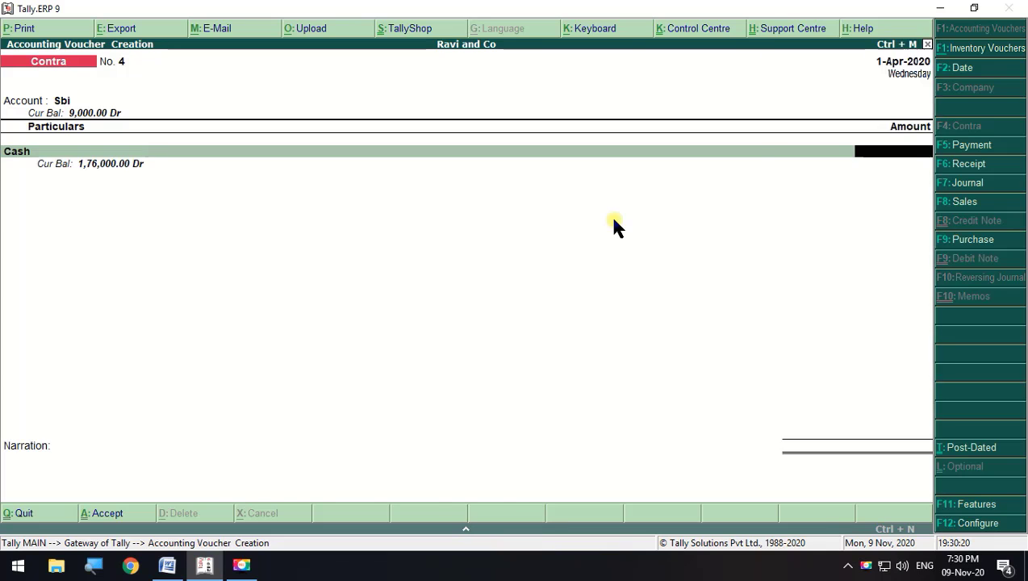
# Set the deposit amount to 2,000 per item 13, leave the cash denominations blank, and accept the contra voucher without a narration
pyautogui.hotkey('alt', 'Tab')
pyautogui.hotkey('alt', 'Tab')
pyautogui.write('2000')
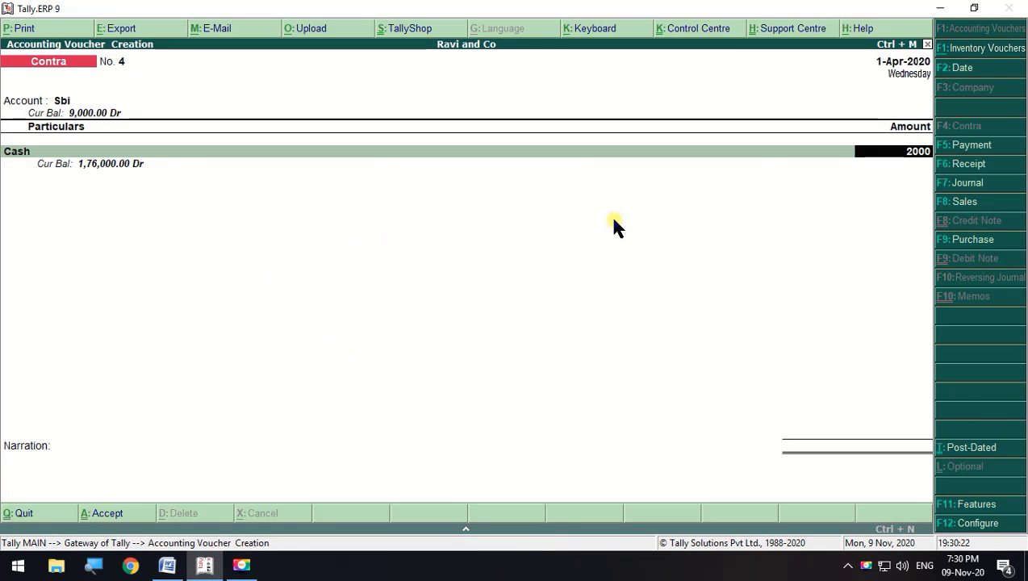
pyautogui.press('Return')
pyautogui.press('Return')
pyautogui.press('Return')
pyautogui.press('Return')
pyautogui.press('Return')
pyautogui.press('Return')
pyautogui.press('Return')
pyautogui.press('Return')
pyautogui.press('Return')
pyautogui.press('Return')
pyautogui.press('Return')
pyautogui.press('Return')
pyautogui.press('Return')
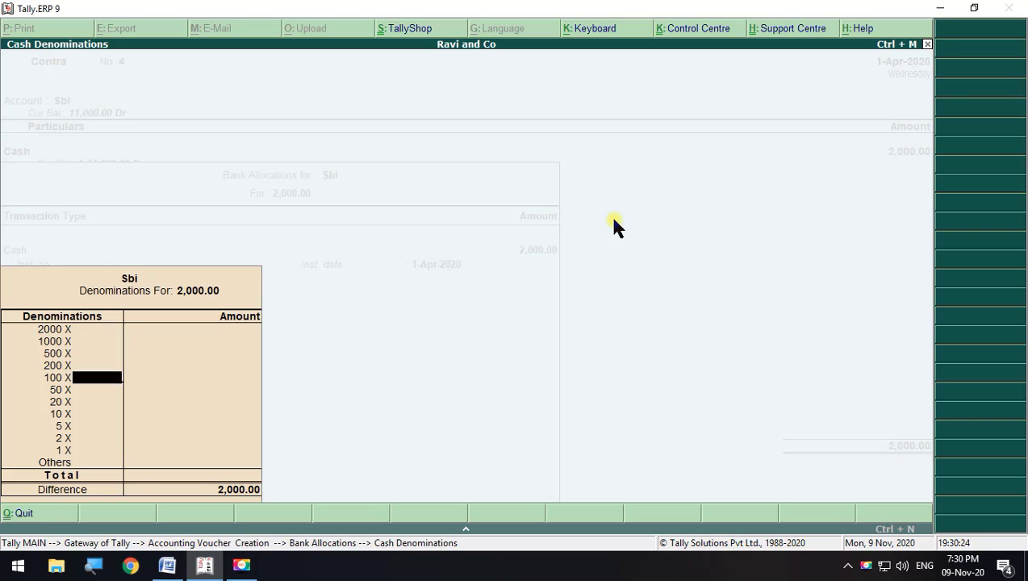
pyautogui.press('Return')
pyautogui.press('Return')
pyautogui.press('Return')
pyautogui.press('Return')
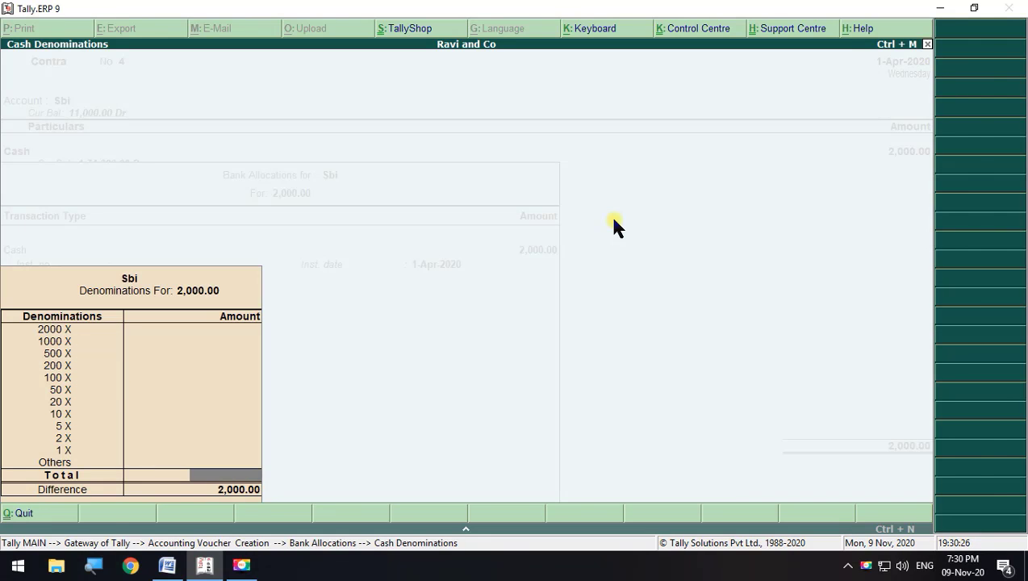
pyautogui.press('Return')
# Highlight item 14, the cash received from Laxmi & co, in the Word exercise and switch back to Tally.ERP 9
pyautogui.hotkey('alt', 'Tab')
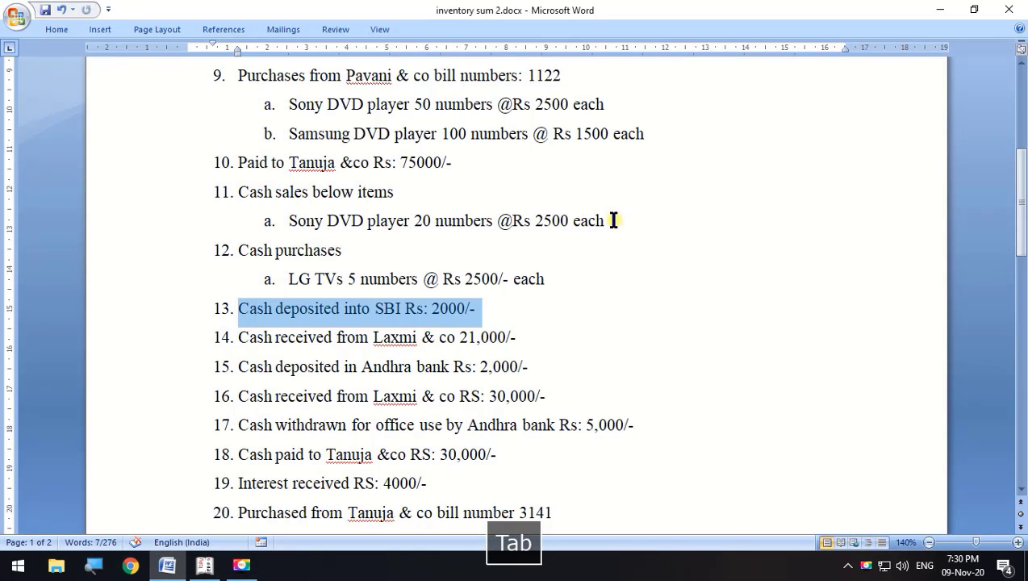
pyautogui.moveTo(524, 340); pyautogui.dragTo(225, 351)
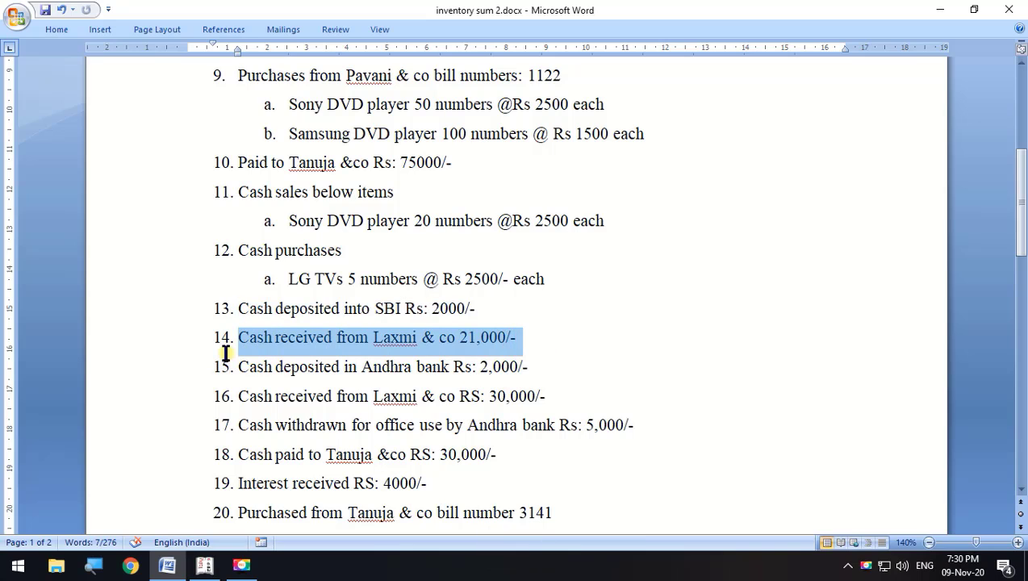
pyautogui.hotkey('alt', 'Tab')
# Start a receipt voucher with Cash as the account and Lakshmi and Co as the particulars
pyautogui.click(976, 165)
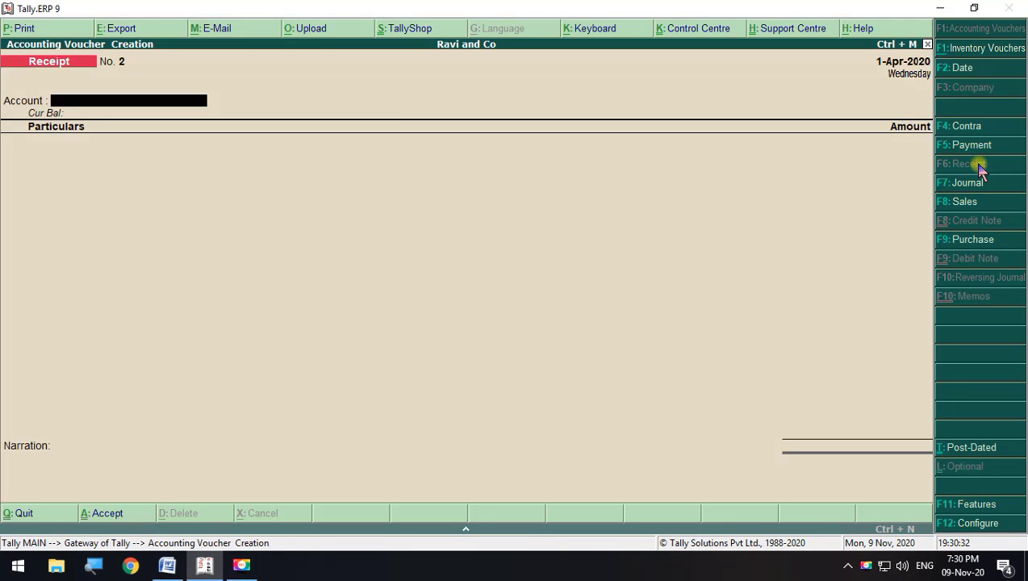
pyautogui.press('space')
pyautogui.press('Down')
pyautogui.press('Down')
pyautogui.press('space')
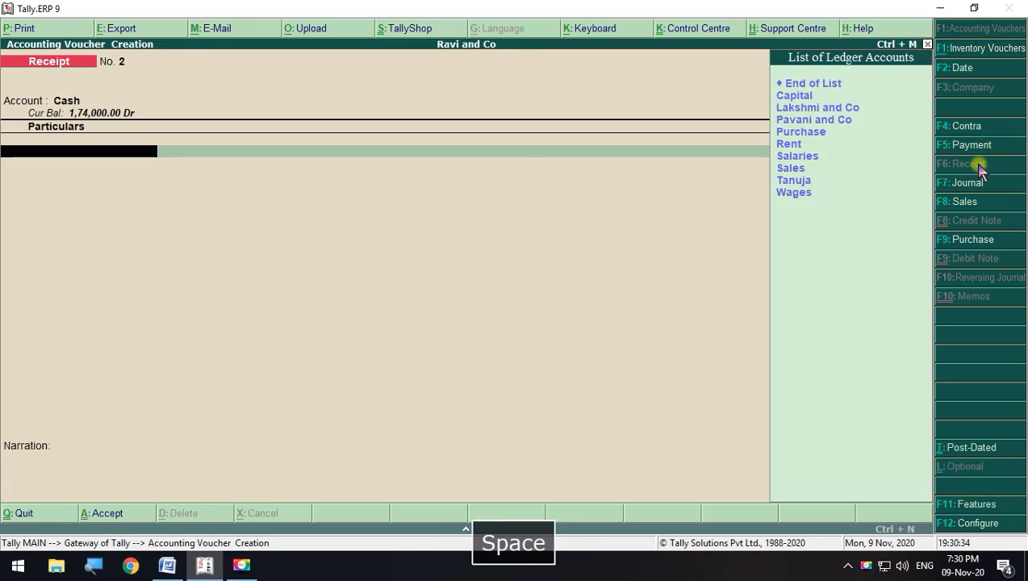
pyautogui.press('Down')
pyautogui.press('Down')
pyautogui.press('Return')
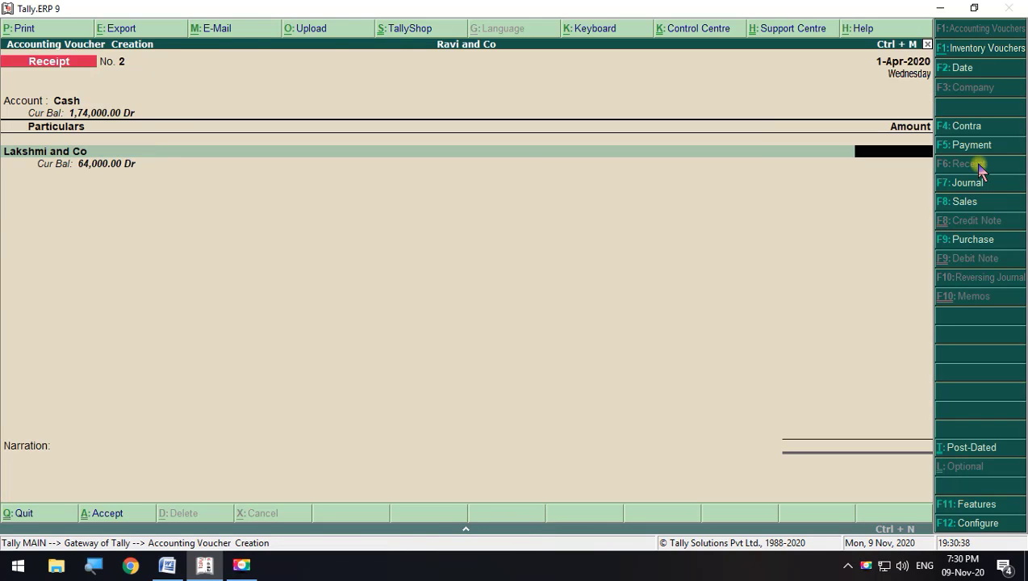
# Set the receipt amount to 21,000 per item 14, adjust it as Agst Ref against bill 2481, and accept the voucher
pyautogui.hotkey('alt', 'Tab')
pyautogui.hotkey('alt', 'Tab')
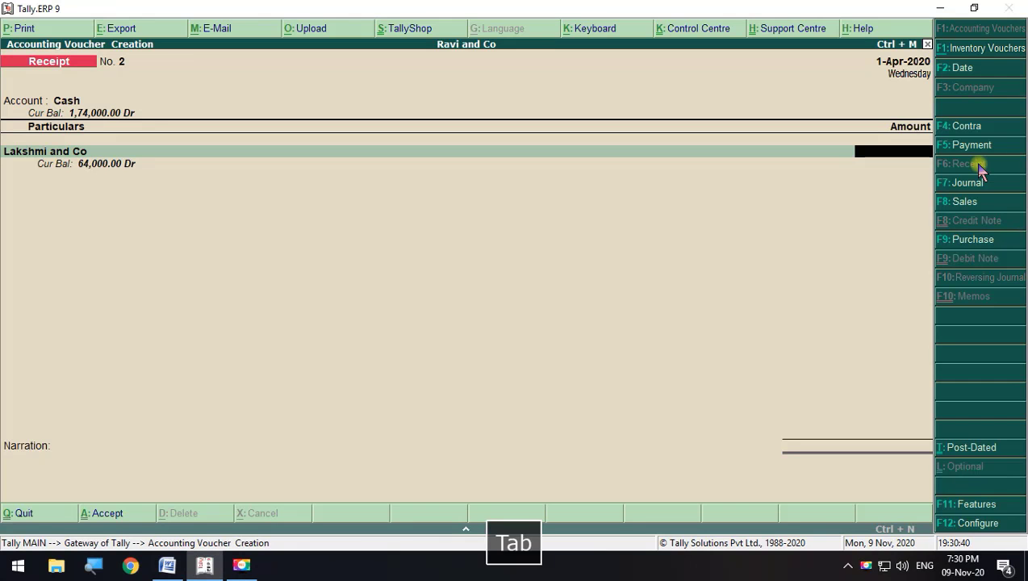
pyautogui.write('21,')
pyautogui.write('000')
pyautogui.press('Return')
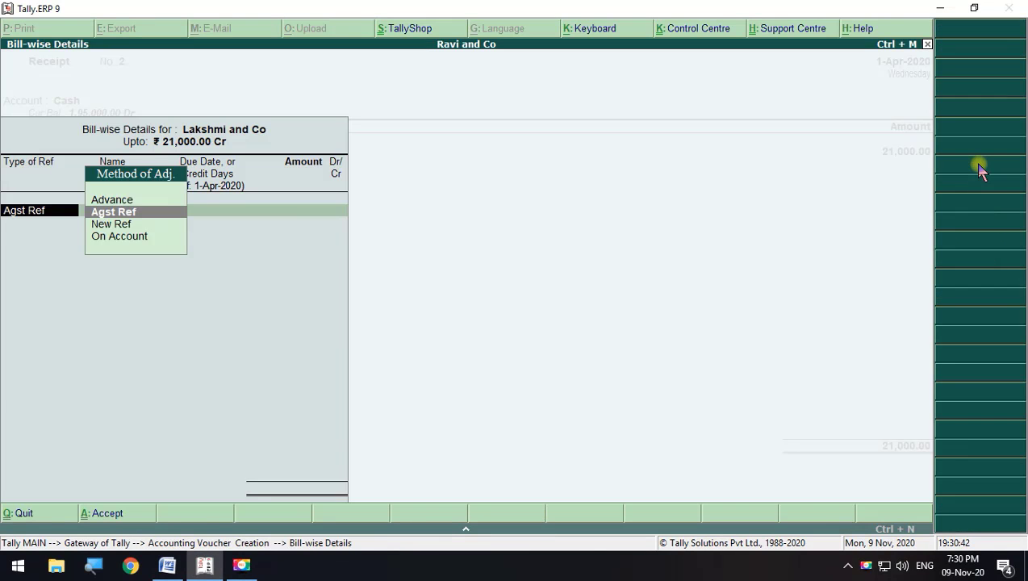
pyautogui.press('Return')
pyautogui.press('Return')
pyautogui.press('Return')
pyautogui.press('Return')
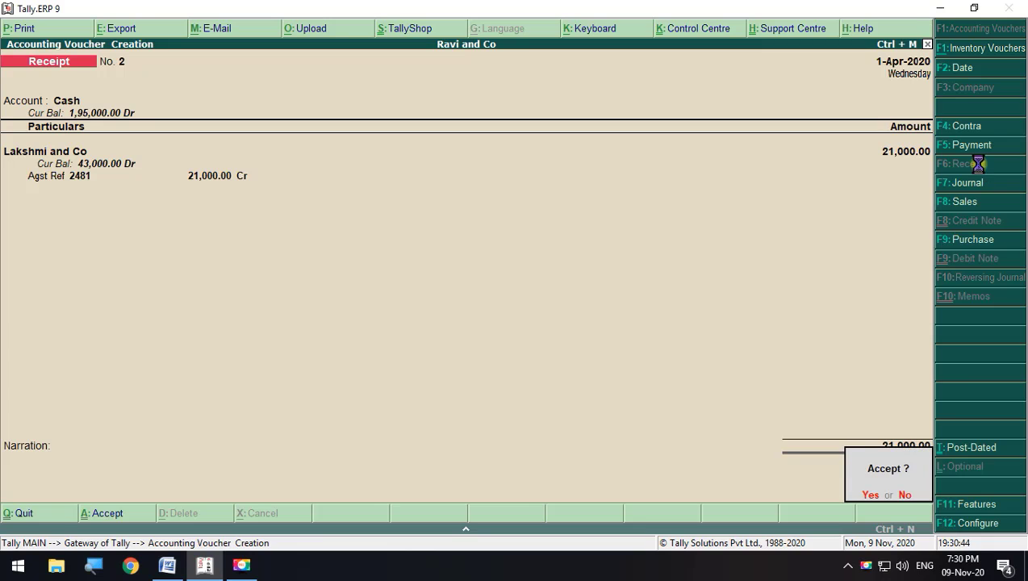
pyautogui.press('Return')
# Highlight item 15, the cash deposit in Andhra bank, in the Word exercise and switch back to Tally.ERP 9
pyautogui.hotkey('alt', 'Tab')
pyautogui.scroll(-1, 459, 291)
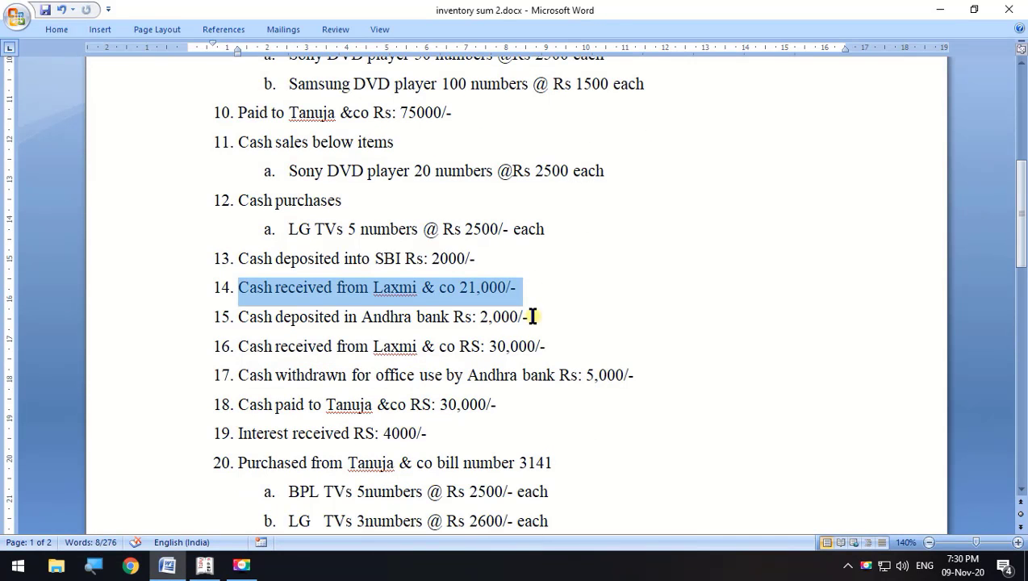
pyautogui.moveTo(528, 317); pyautogui.dragTo(242, 334)
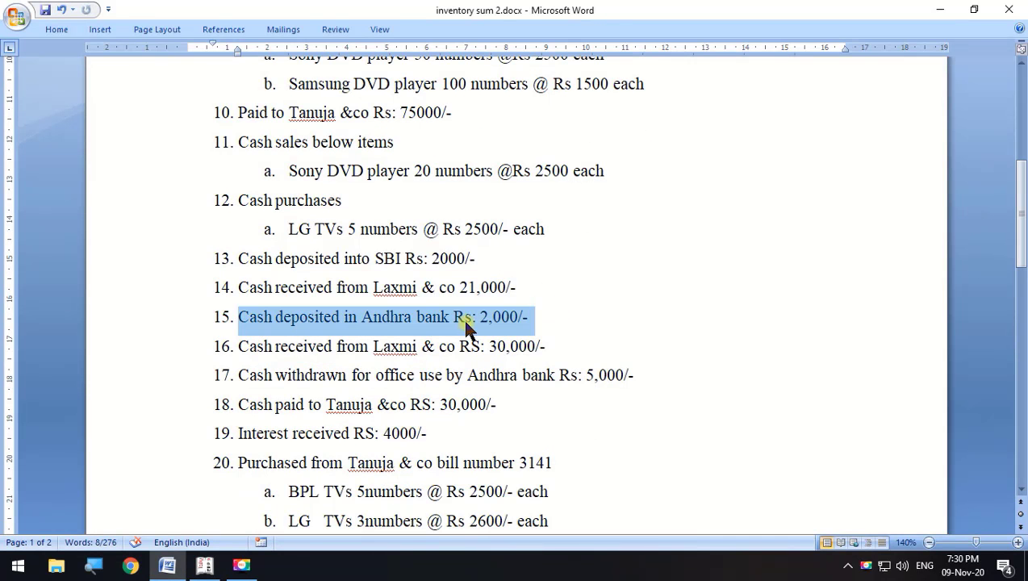
pyautogui.hotkey('alt', 'Tab')
# Start a contra voucher with Andhra Bank as the account and Cash as the particulars
pyautogui.click(971, 129)
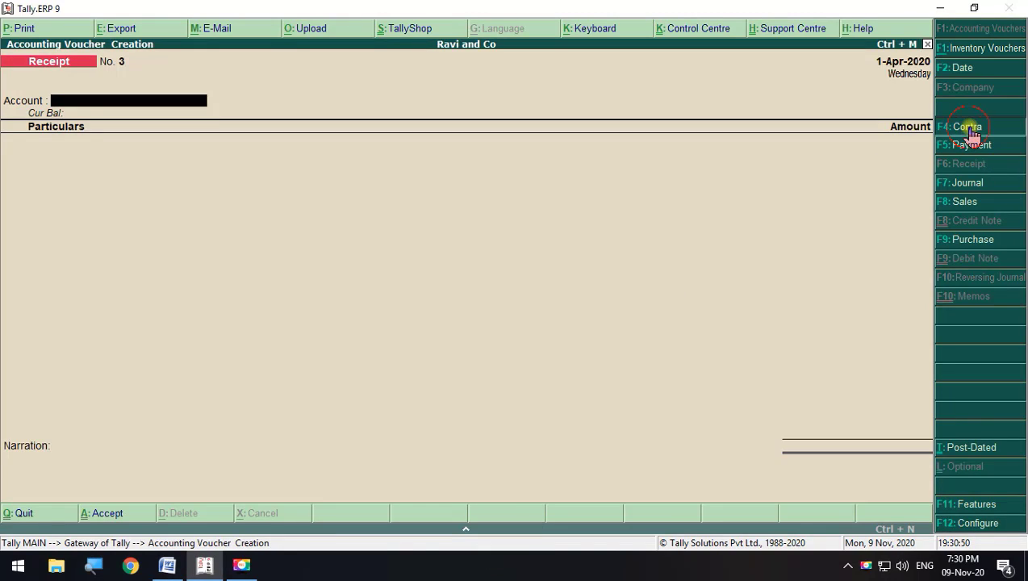
pyautogui.press('space')
pyautogui.press('Down')
pyautogui.press('Return')
pyautogui.press('Down')
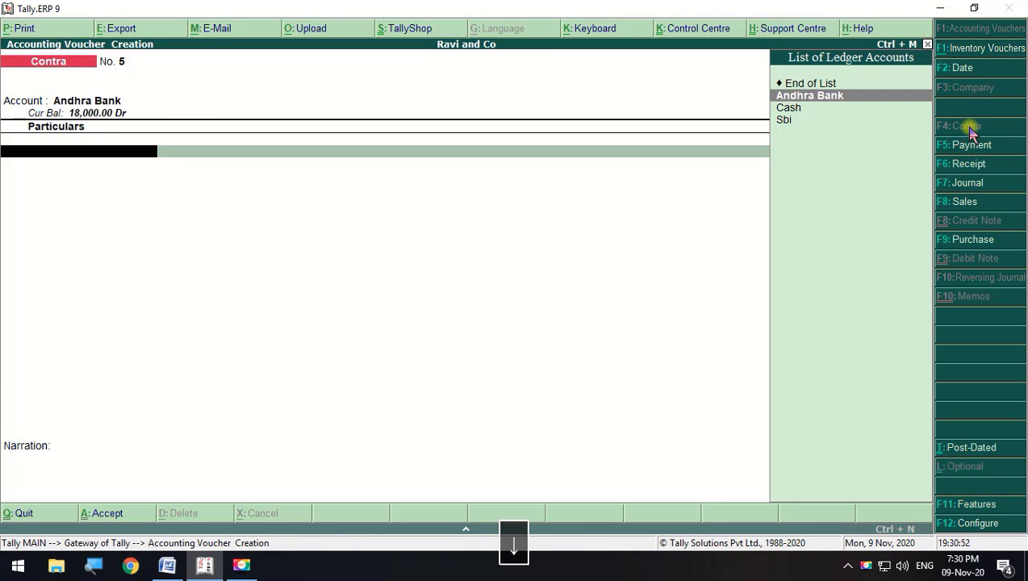
pyautogui.press('Down')
# Set the deposit amount to 2,000 per item 15, enter 4 notes of 500 as denominations, and accept the contra voucher
pyautogui.hotkey('alt', 'Tab')
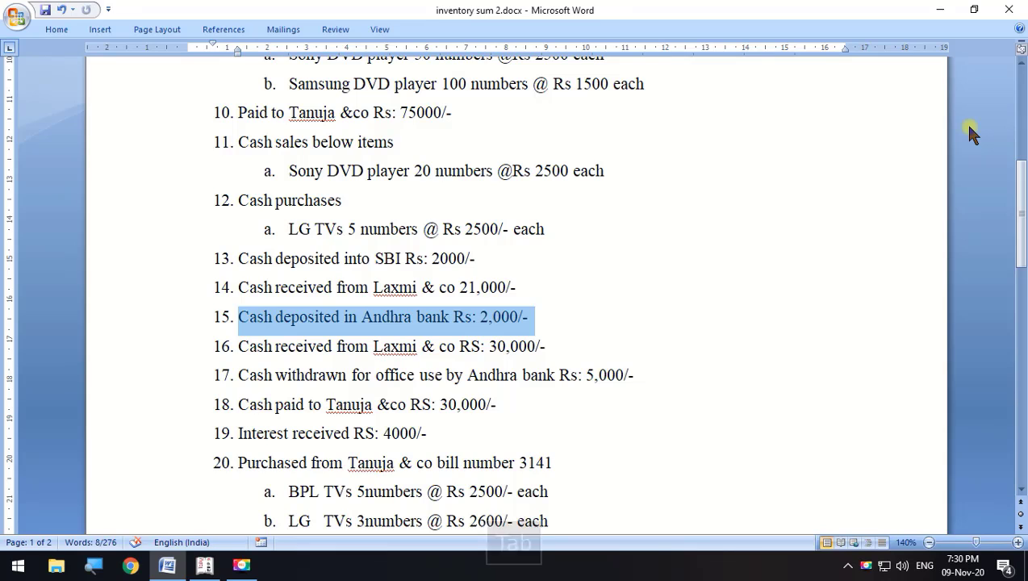
pyautogui.hotkey('alt', 'Tab')
pyautogui.write('2000')
pyautogui.press('Return')
pyautogui.press('Return')
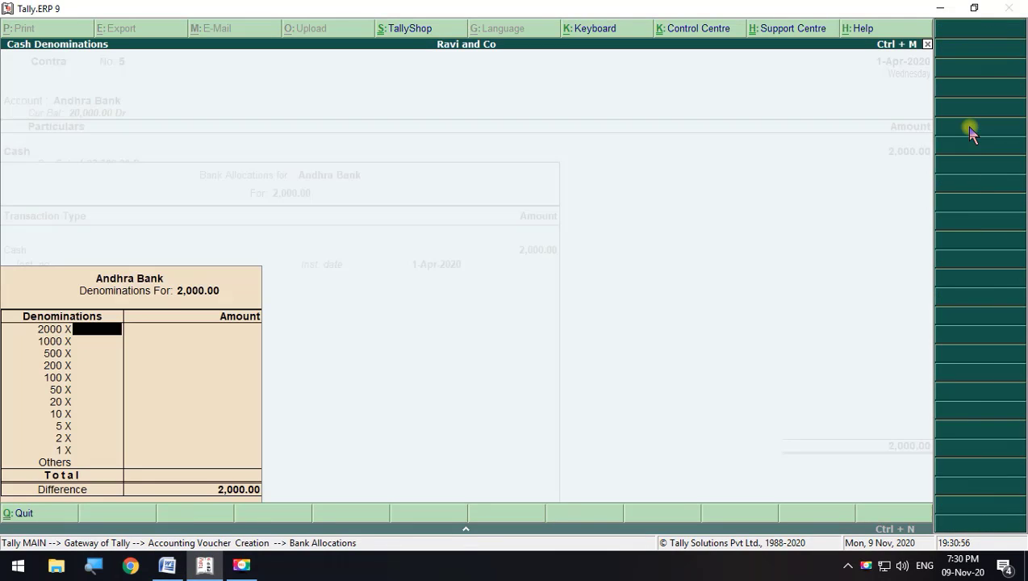
pyautogui.press('Return')
pyautogui.press('Return')
pyautogui.write('4')
pyautogui.press('Return')
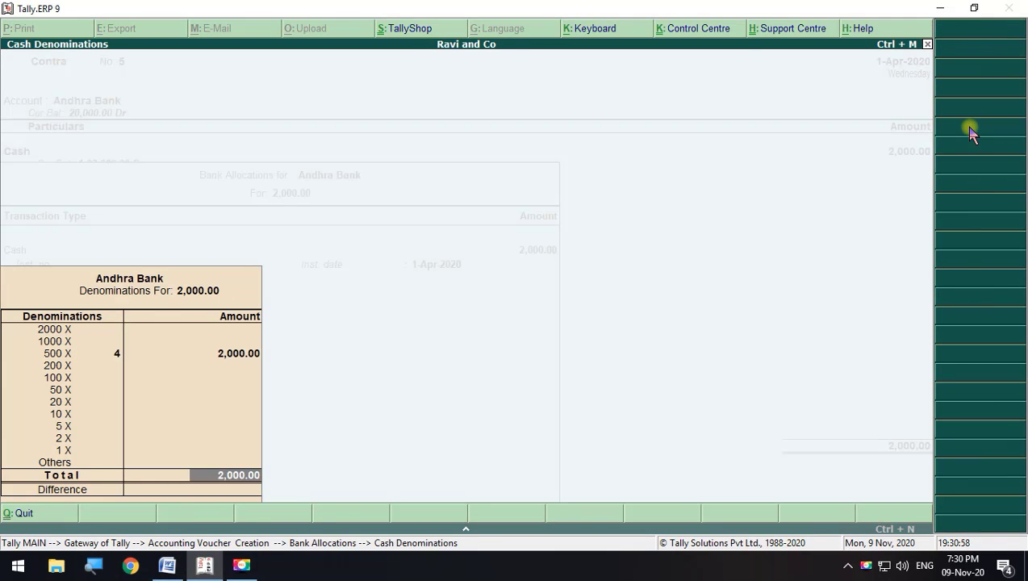
pyautogui.press('Return')
pyautogui.press('Return')
pyautogui.press('Return')
# Switch to Word and highlight item 16, the cash received from Laxmi & co
pyautogui.hotkey('alt', 'Tab')
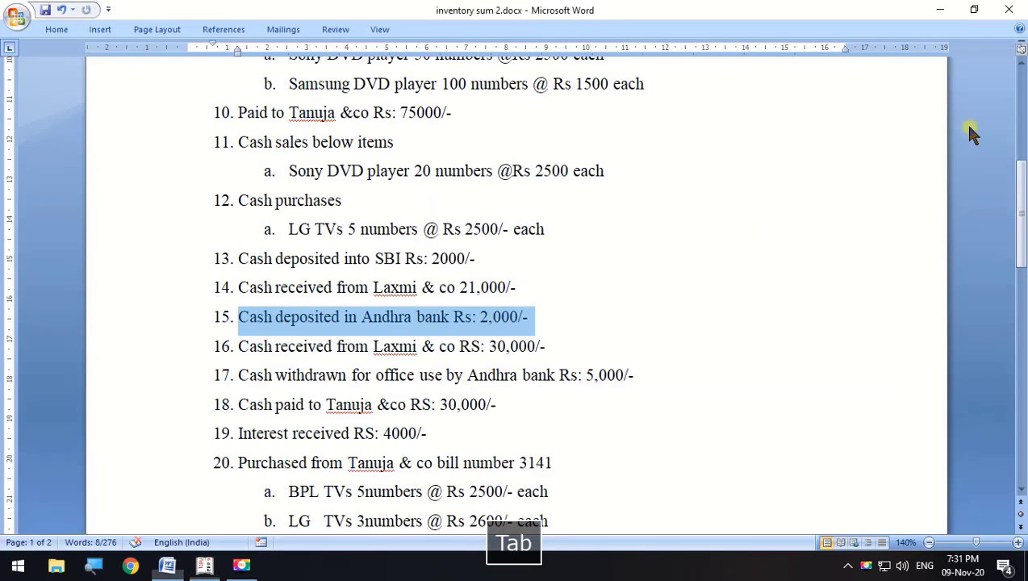
pyautogui.moveTo(561, 347); pyautogui.dragTo(261, 364)
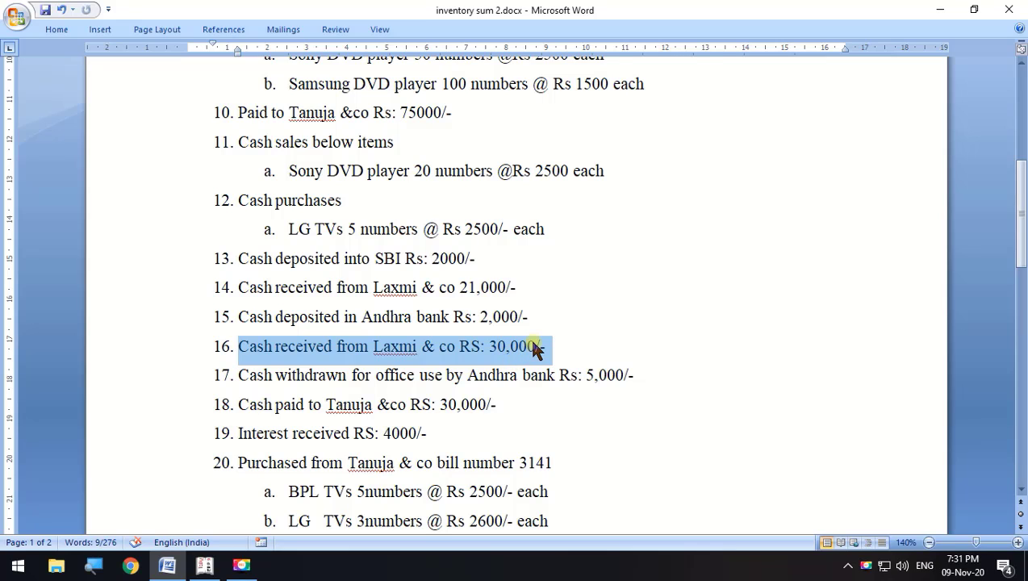
# Switch to Tally.ERP 9 and start a receipt voucher with Cash as the account and Lakshmi and Co as the particulars
pyautogui.hotkey('alt', 'Tab')
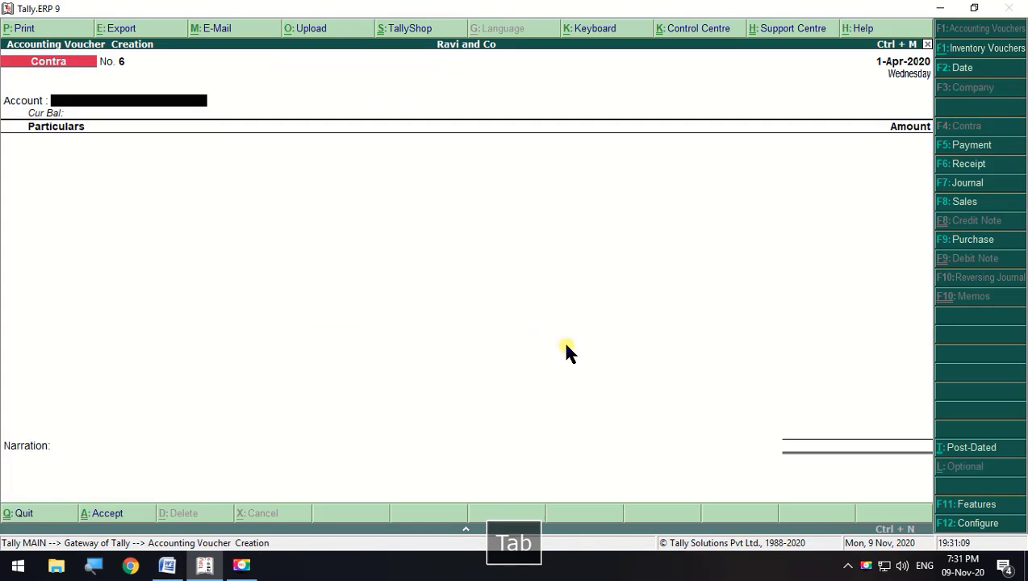
pyautogui.press('F6')
pyautogui.press('space')
pyautogui.press('Down')
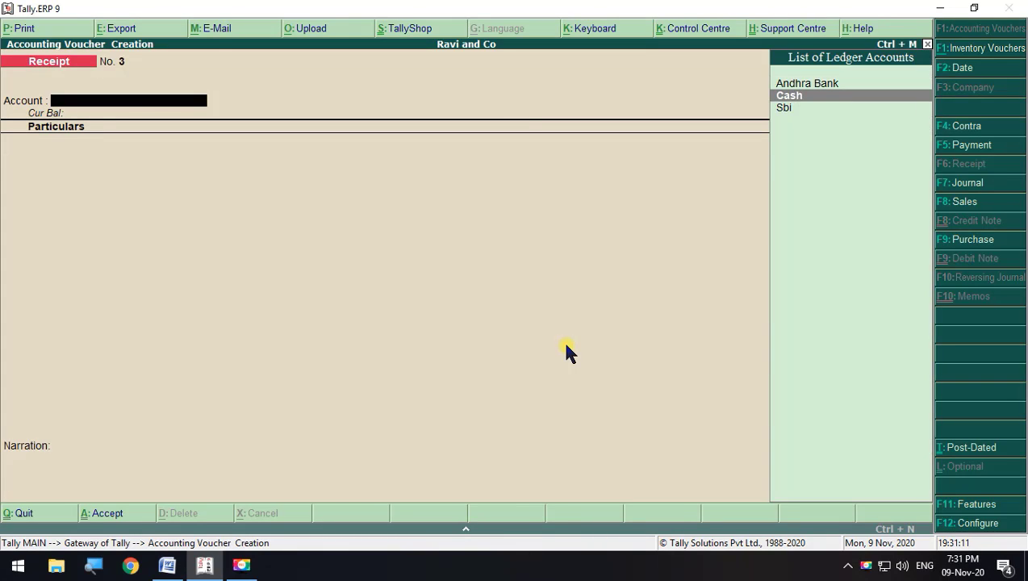
pyautogui.press('Return')
pyautogui.press('Down')
pyautogui.press('Down')
pyautogui.press('Return')
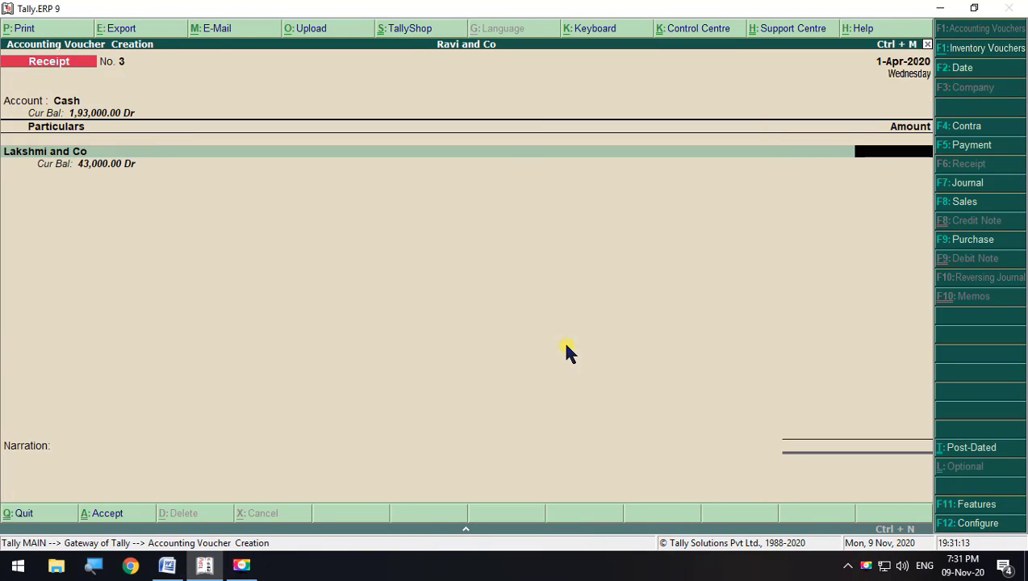
# Set the receipt amount to 30,000 per item 16, allocate it as Agst Ref to the pending bill, and accept the voucher
pyautogui.hotkey('alt', 'Tab')
pyautogui.hotkey('alt', 'Tab')
pyautogui.write('30,000')
pyautogui.press('Return')
pyautogui.press('Return')
pyautogui.press('Return')
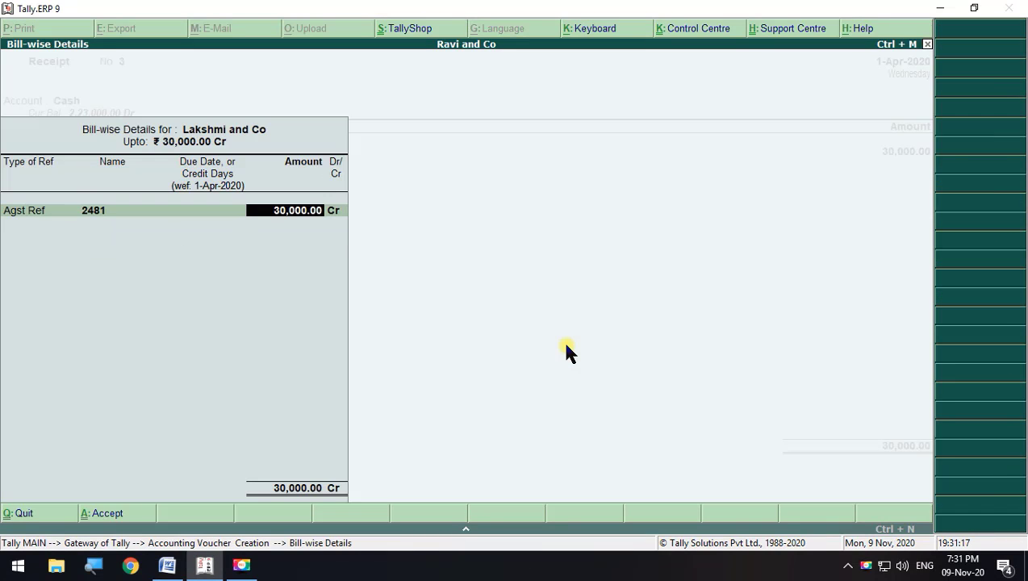
pyautogui.press('Return')
pyautogui.press('Return')
pyautogui.press('Return')
pyautogui.press('Return')
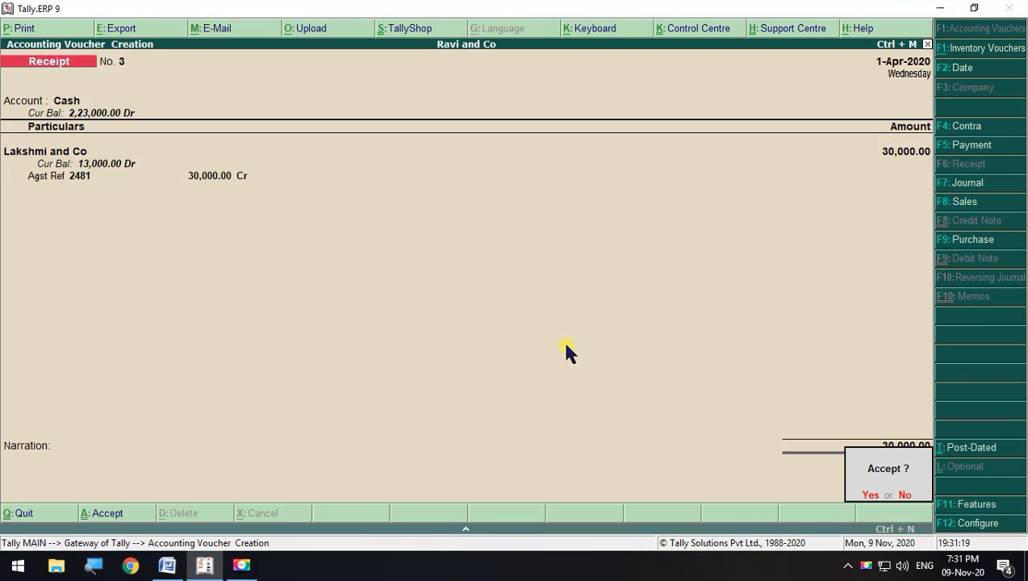
pyautogui.press('Return')
# Highlight item 17, the cash withdrawal from Andhra bank, in the Word exercise and switch back to Tally.ERP 9
pyautogui.hotkey('alt', 'Tab')
pyautogui.scroll(-1, 360, 383)
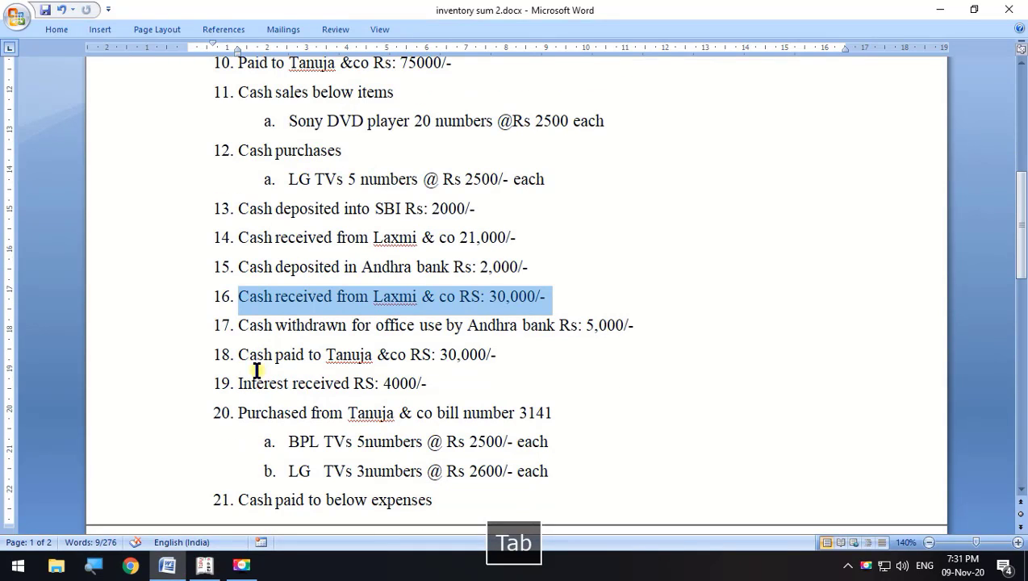
pyautogui.moveTo(235, 330); pyautogui.dragTo(635, 326)
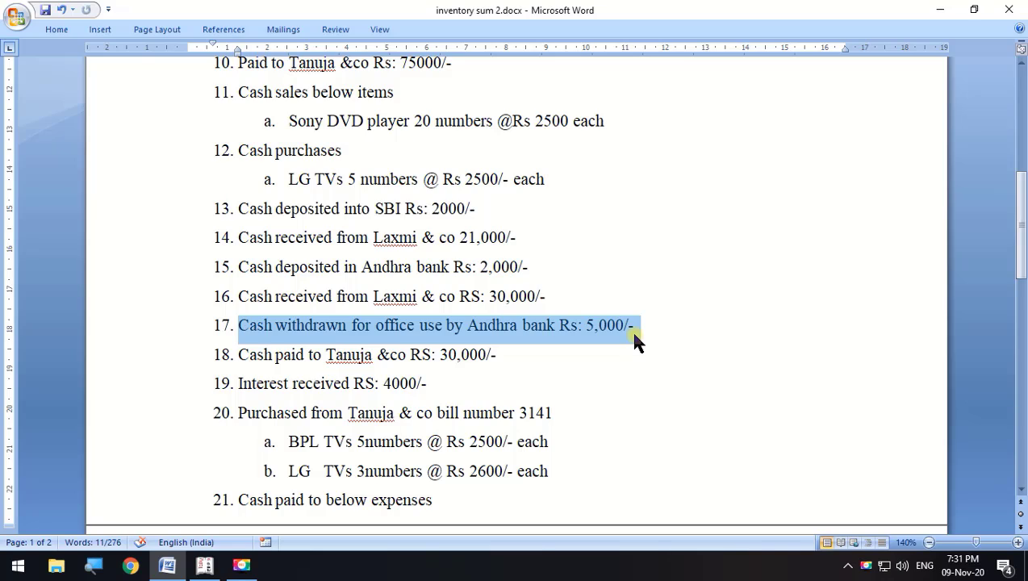
pyautogui.hotkey('alt', 'Tab')
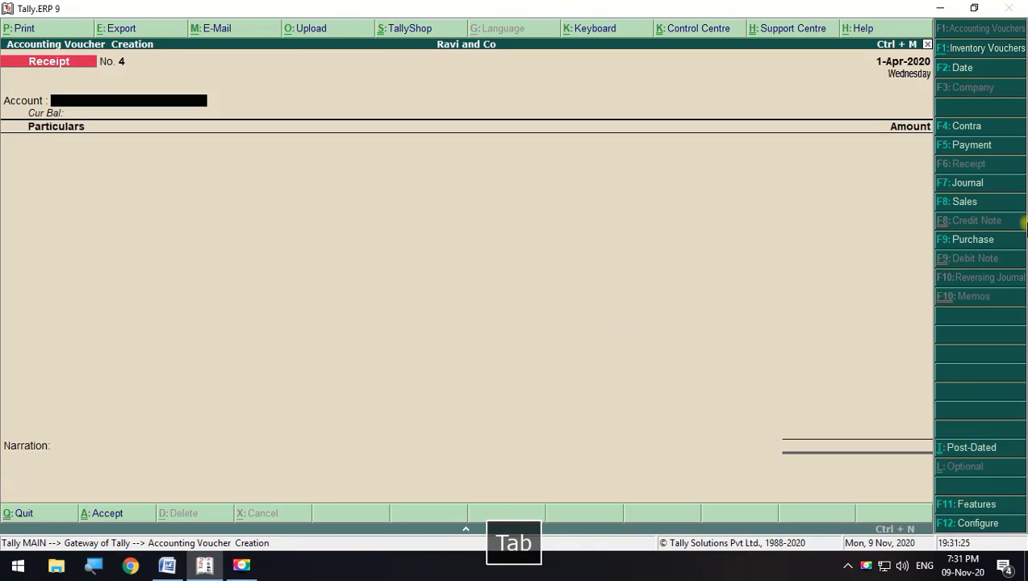
# Start a contra voucher with Cash as the account and Andhra Bank as the particulars
pyautogui.click(967, 128)
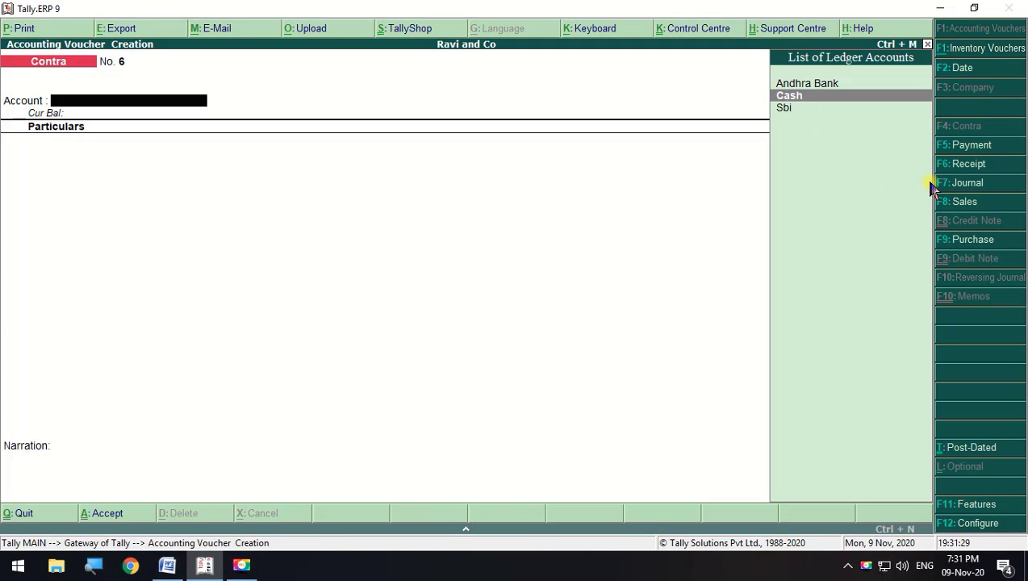
pyautogui.press('space')
pyautogui.press('Down')
pyautogui.press('Down')
pyautogui.press('Down')
pyautogui.press('Up')
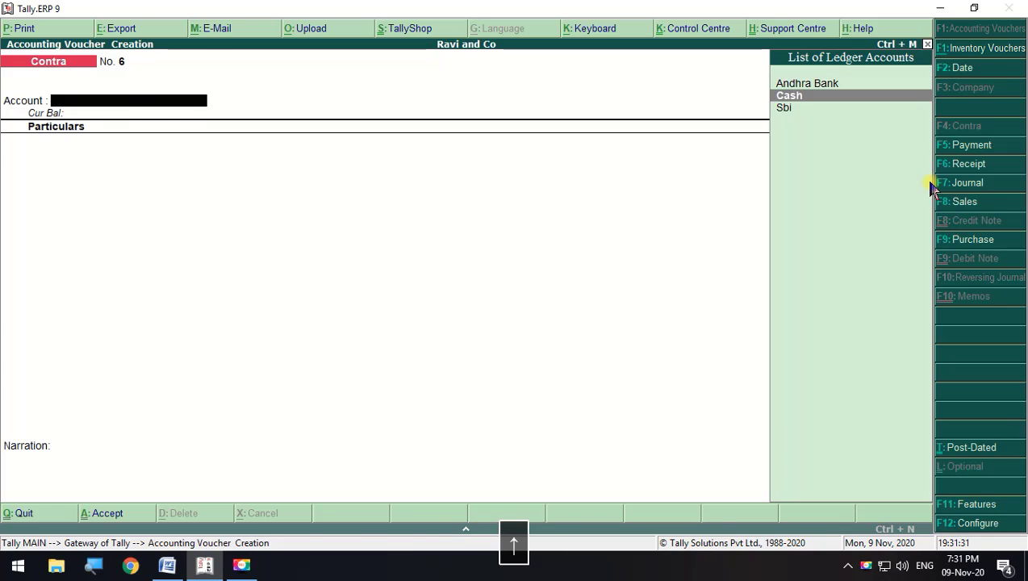
pyautogui.press('Return')
pyautogui.press('Down')
pyautogui.press('Return')
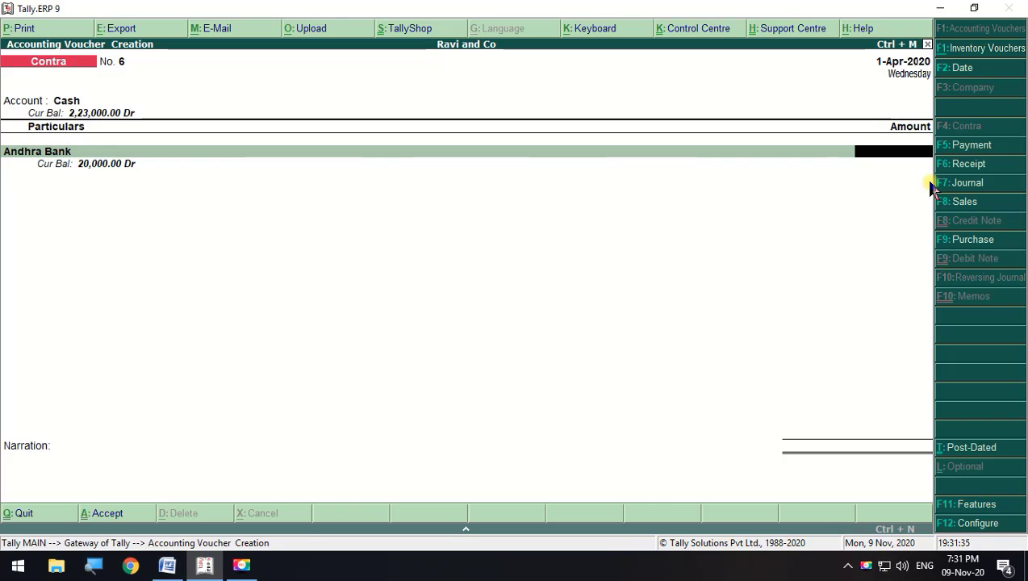
# Set the withdrawal amount to 5,000 per item 17, keep Cheque as the bank transaction type, and accept the contra voucher
pyautogui.hotkey('alt', 'Tab')
pyautogui.hotkey('alt', 'Tab')
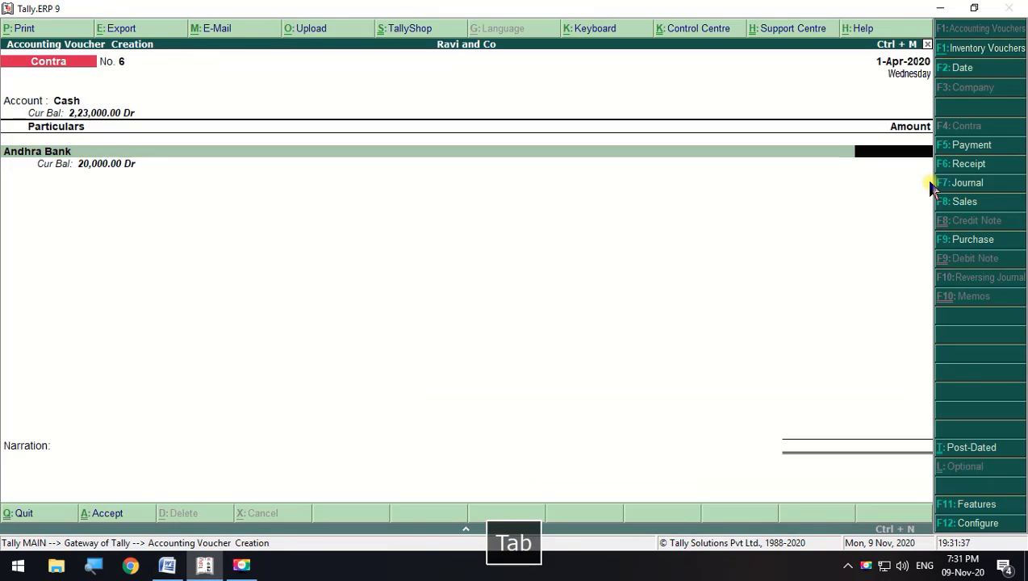
pyautogui.write('50')
pyautogui.press('Return')
pyautogui.press('Return')
pyautogui.press('Return')
pyautogui.press('Return')
pyautogui.press('Return')
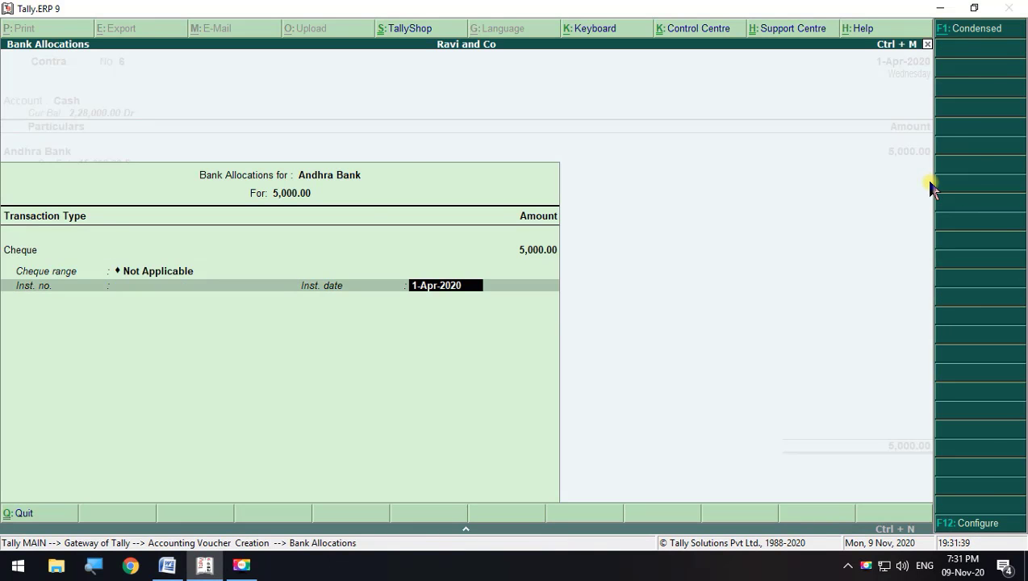
pyautogui.press('Return')
pyautogui.press('Return')
pyautogui.press('Return')
pyautogui.press('Return')
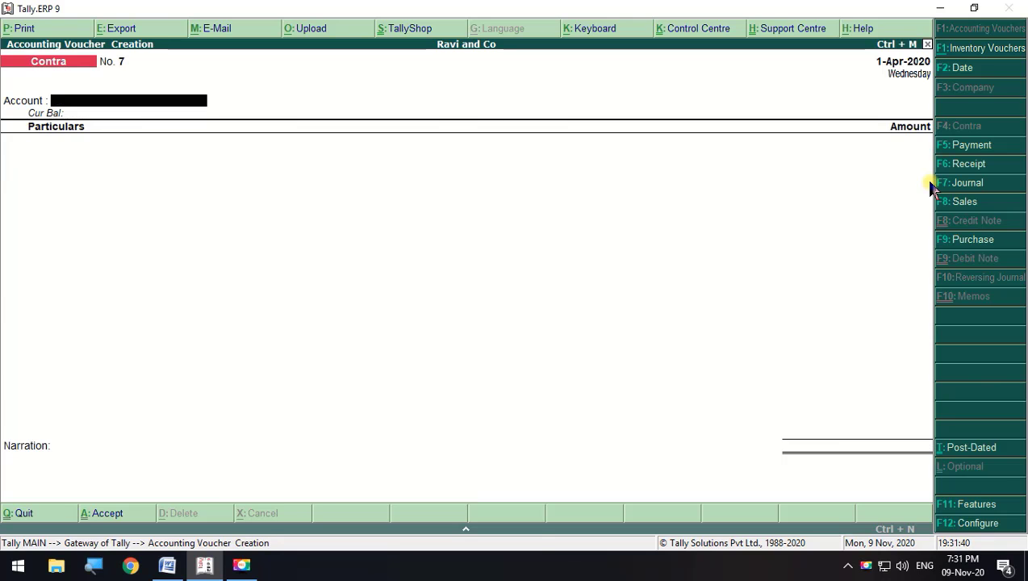
# Highlight item 18, the cash paid to Tanuja & co, in the Word exercise and switch back to Tally.ERP 9
pyautogui.hotkey('alt', 'Tab')
pyautogui.moveTo(500, 354); pyautogui.dragTo(259, 360)
pyautogui.hotkey('alt', 'Tab')
# Start a payment voucher with Cash as the account and the Tanuja & co ledger as the particulars
pyautogui.press('F5')
pyautogui.press('Down')
pyautogui.press('Down')
pyautogui.press('Return')
pyautogui.hotkey('alt', 'Tab')
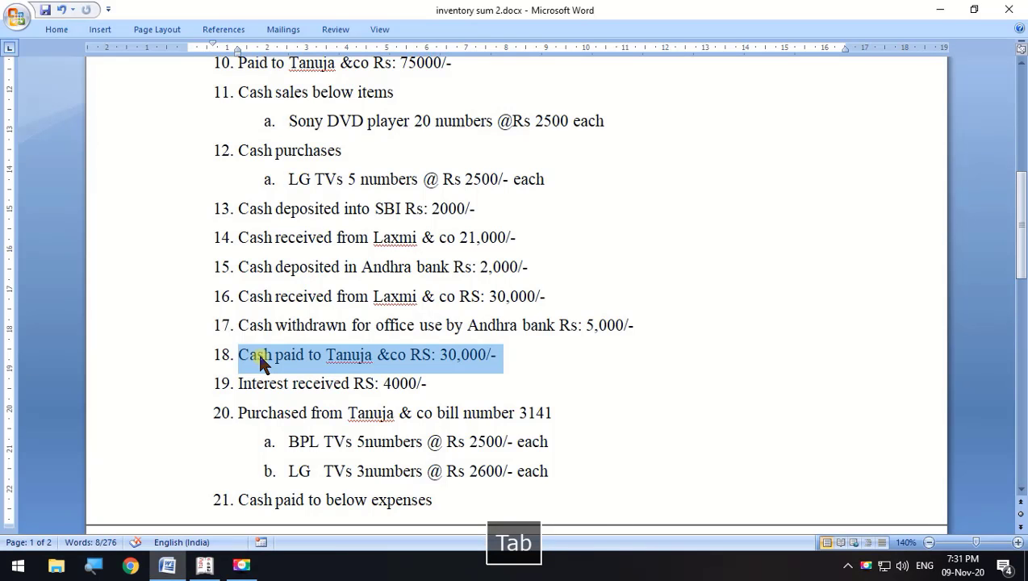
pyautogui.hotkey('alt', 'Tab')
pyautogui.press('space')
pyautogui.press('Down')
pyautogui.press('Down')
pyautogui.press('Down')
pyautogui.press('Down')
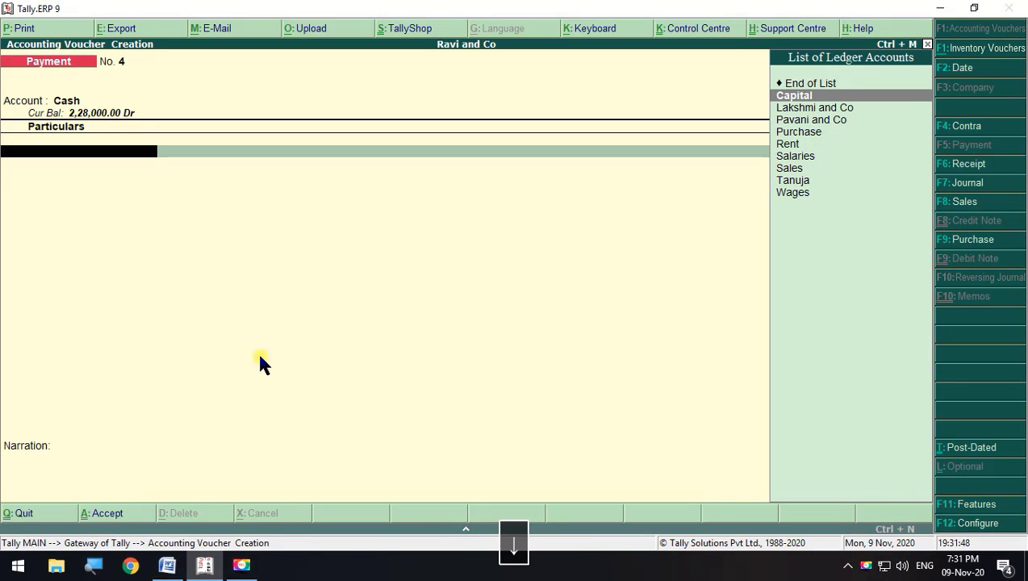
pyautogui.press('Down')
pyautogui.press('Down')
pyautogui.press('Down')
pyautogui.press('Down')
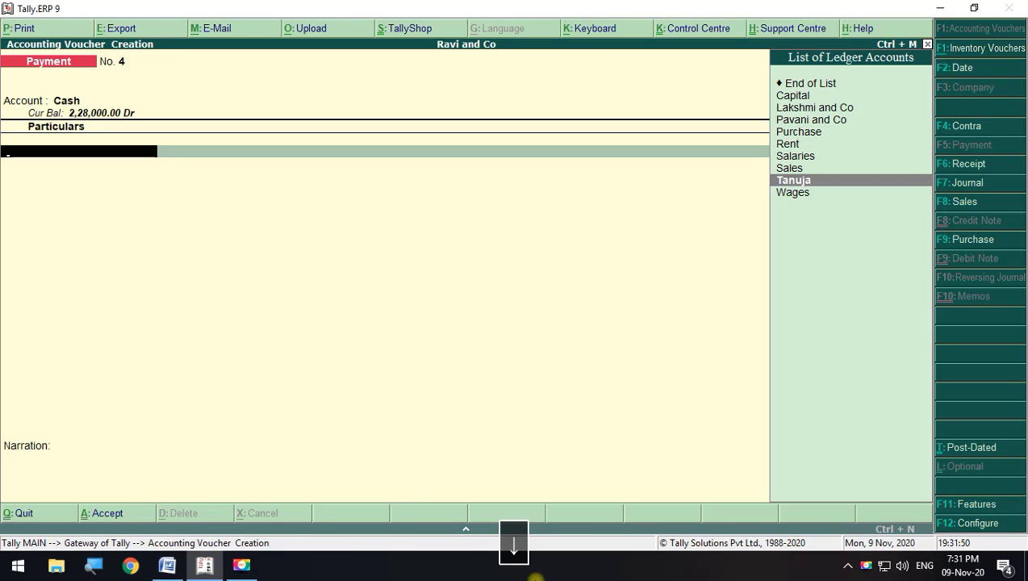
pyautogui.press('Return')
# Set the payment amount to 30,000 per item 18, allocate it as Agst Ref to the pending bill, and accept the voucher
pyautogui.hotkey('alt', 'Tab')
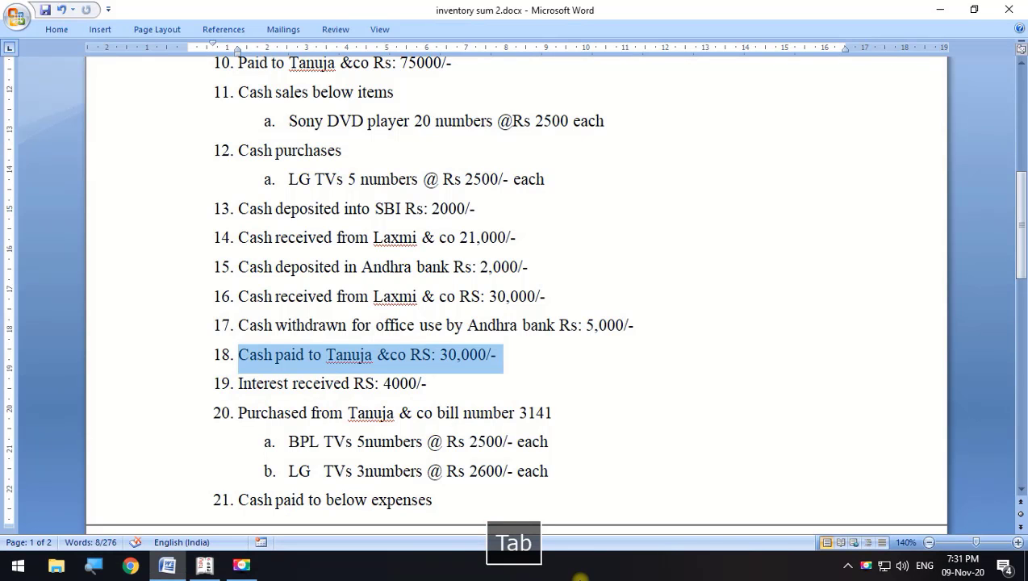
pyautogui.hotkey('alt', 'Tab')
pyautogui.write('30,000')
pyautogui.press('Return')
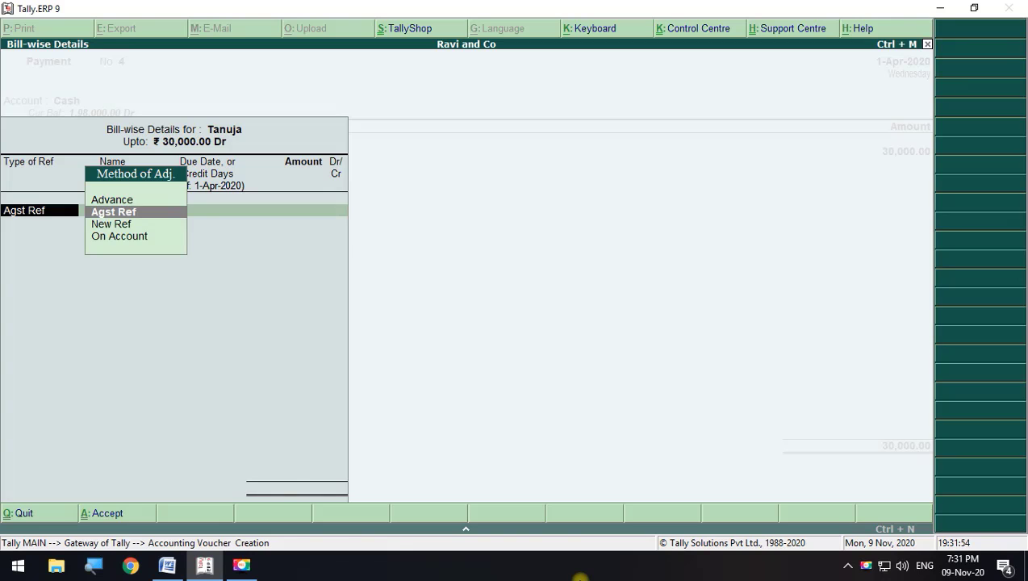
pyautogui.press('Return')
pyautogui.press('Return')
pyautogui.press('Return')
pyautogui.press('Return')
pyautogui.press('Return')
pyautogui.press('Return')
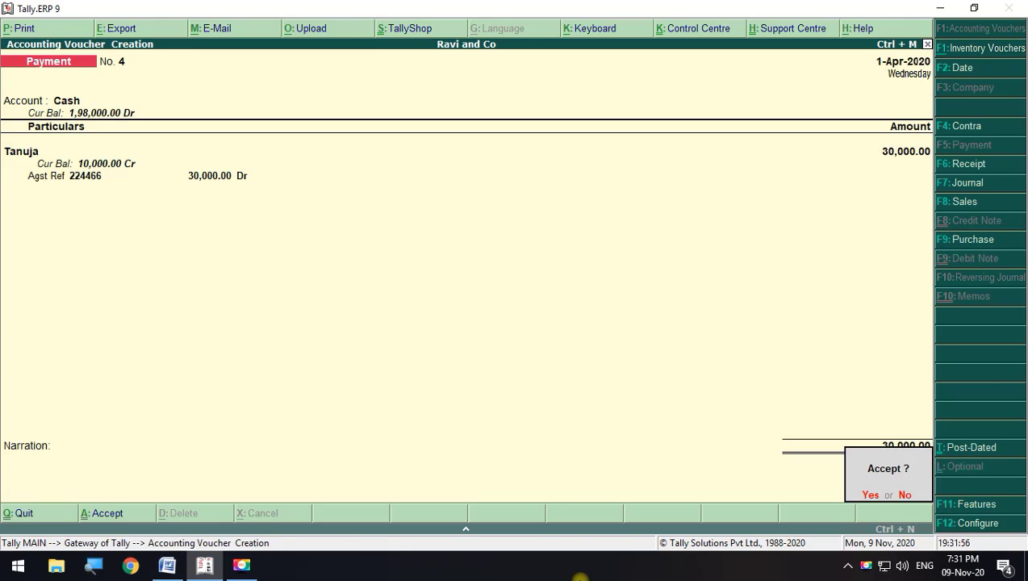
pyautogui.press('Return')
# Highlight item 19, the interest received, in the Word exercise and switch back to Tally.ERP 9
pyautogui.hotkey('alt', 'Tab')
pyautogui.scroll(-2, 565, 508)
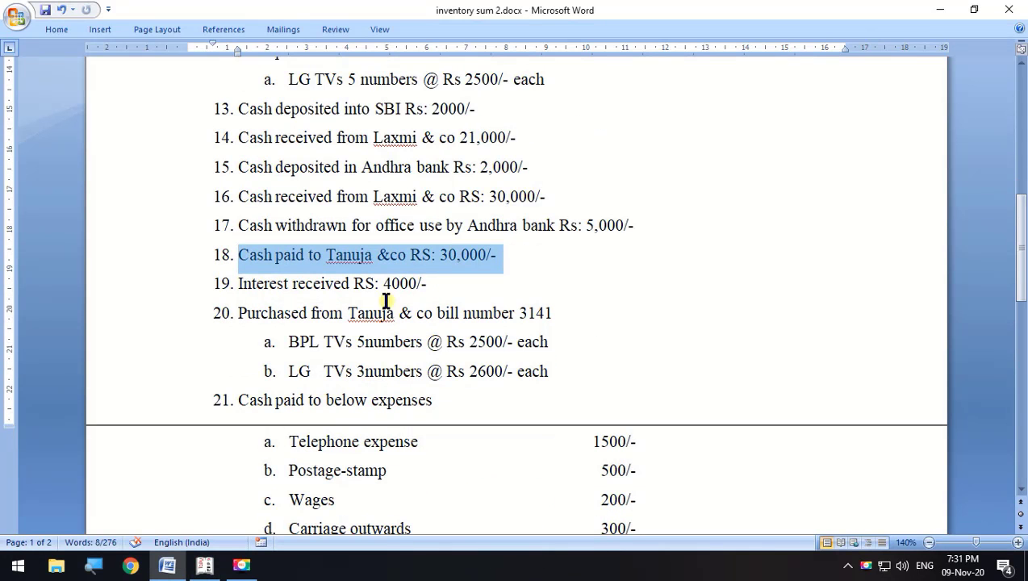
pyautogui.moveTo(435, 286); pyautogui.dragTo(248, 283)
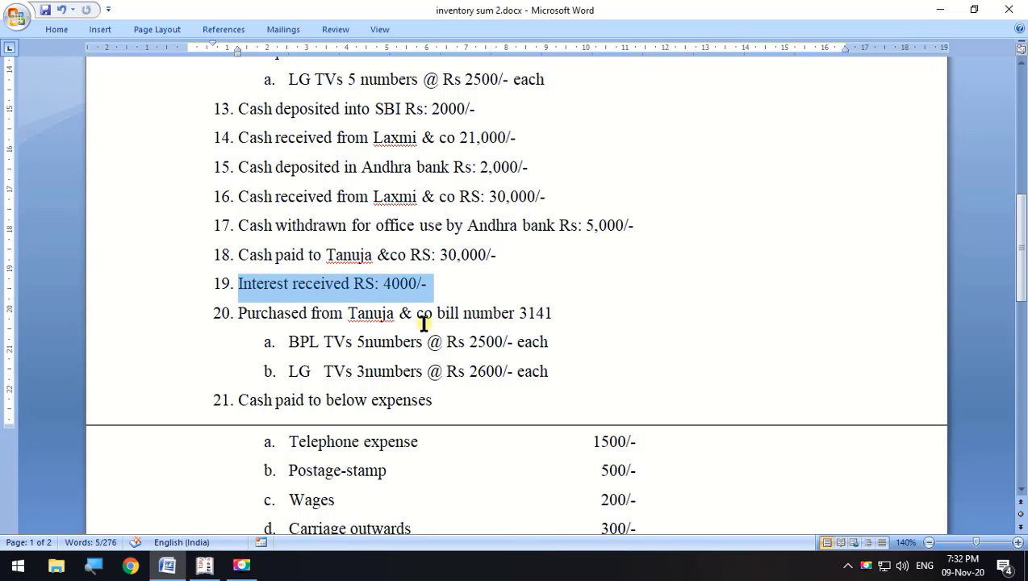
pyautogui.hotkey('alt', 'Tab')
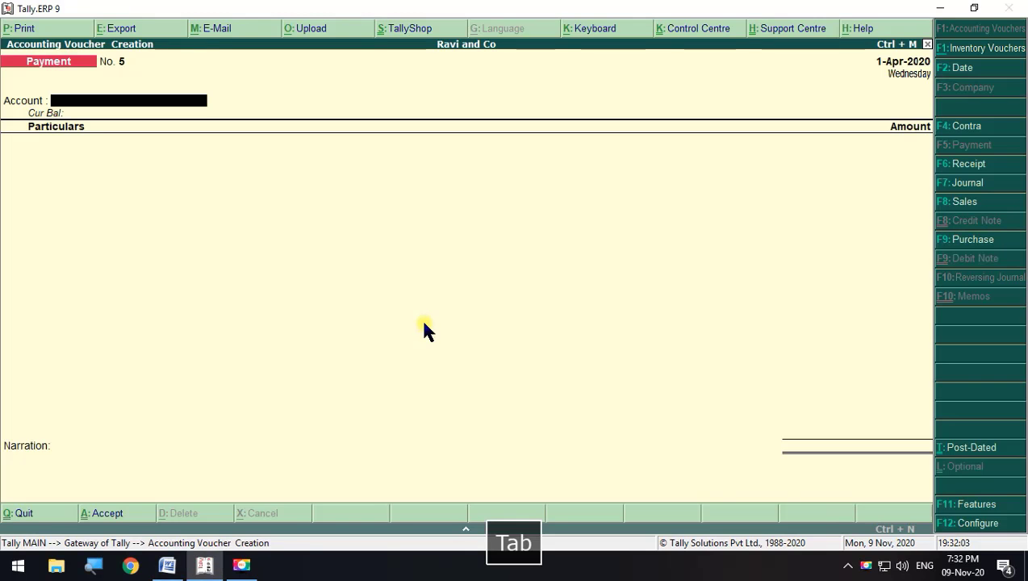
# Start a receipt voucher with Cash as the account and go to its particulars
pyautogui.click(967, 165)
pyautogui.press('space')
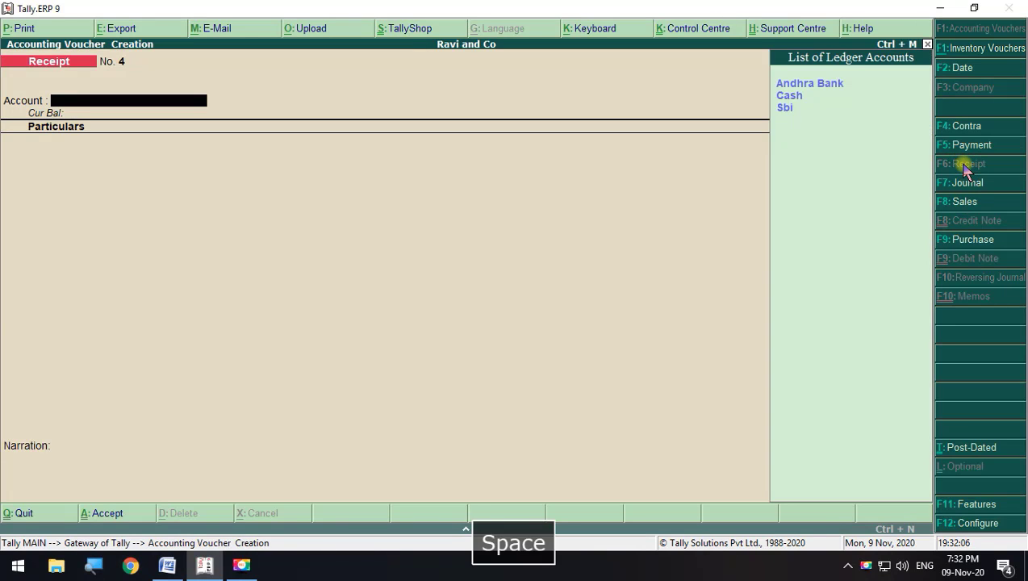
pyautogui.press('Down')
pyautogui.press('Down')
pyautogui.press('Up')
pyautogui.press('Return')
pyautogui.press('space')
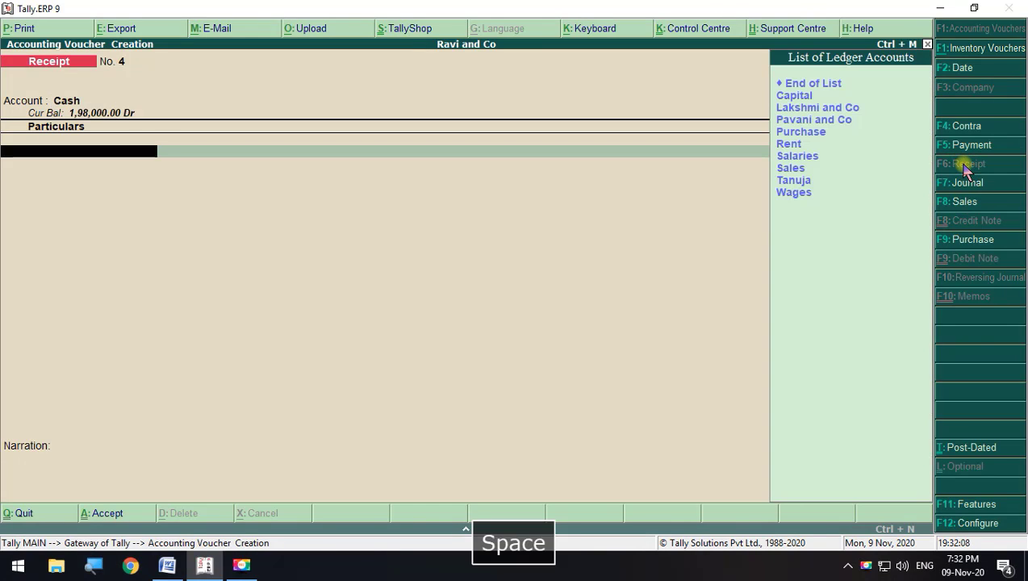
# Create an Interest ledger under Indirect Incomes from within the receipt voucher and accept it
pyautogui.hotkey('alt', 'c')
pyautogui.write('Int')
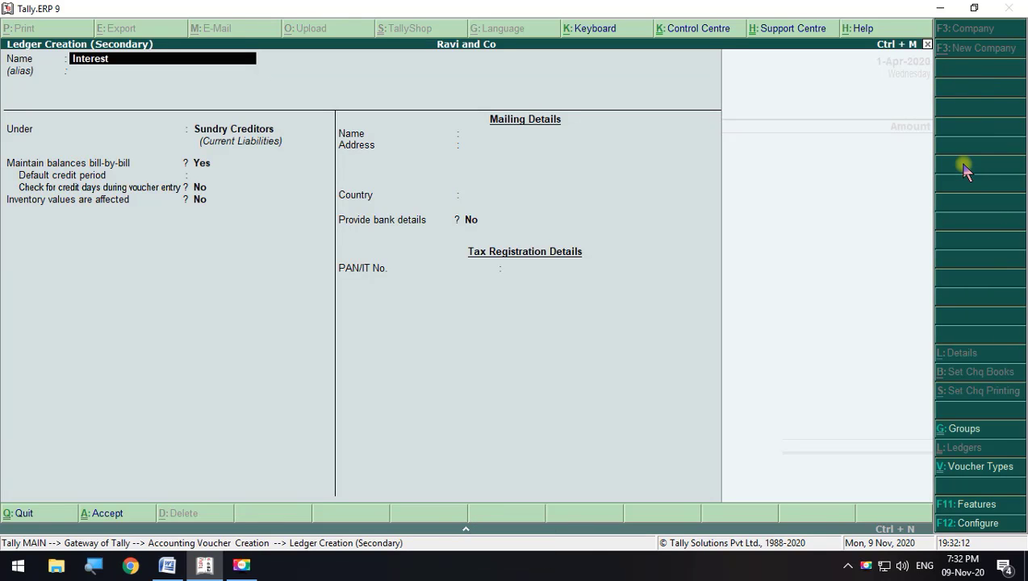
pyautogui.write('erest')
pyautogui.press('Return')
pyautogui.press('Return')
pyautogui.write('i')
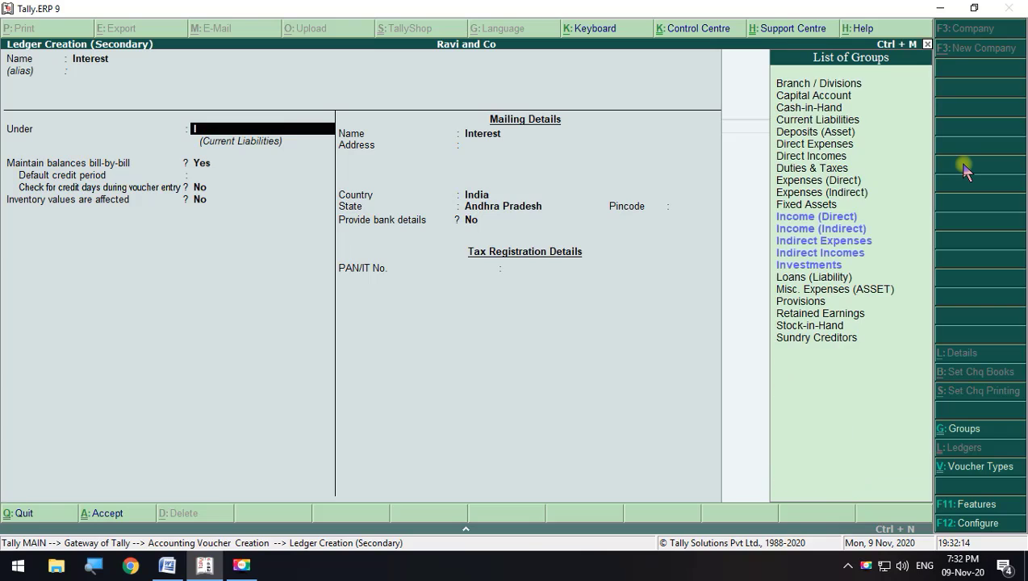
pyautogui.press('Down')
pyautogui.press('Down')
pyautogui.press('Down')
pyautogui.press('Down')
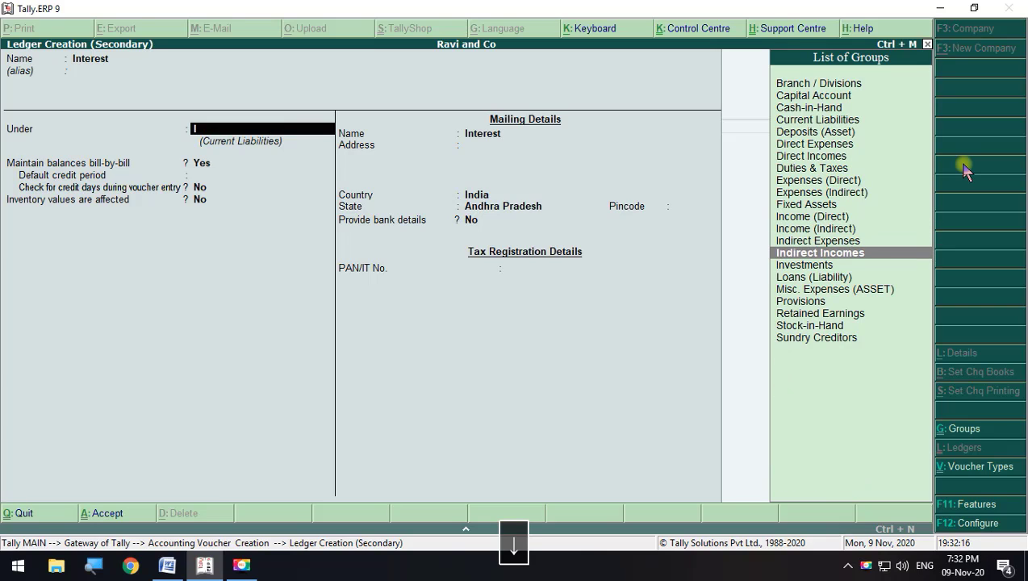
pyautogui.press('Return')
pyautogui.press('Return')
pyautogui.press('Return')
pyautogui.press('Return')
pyautogui.press('Return')
pyautogui.press('Return')
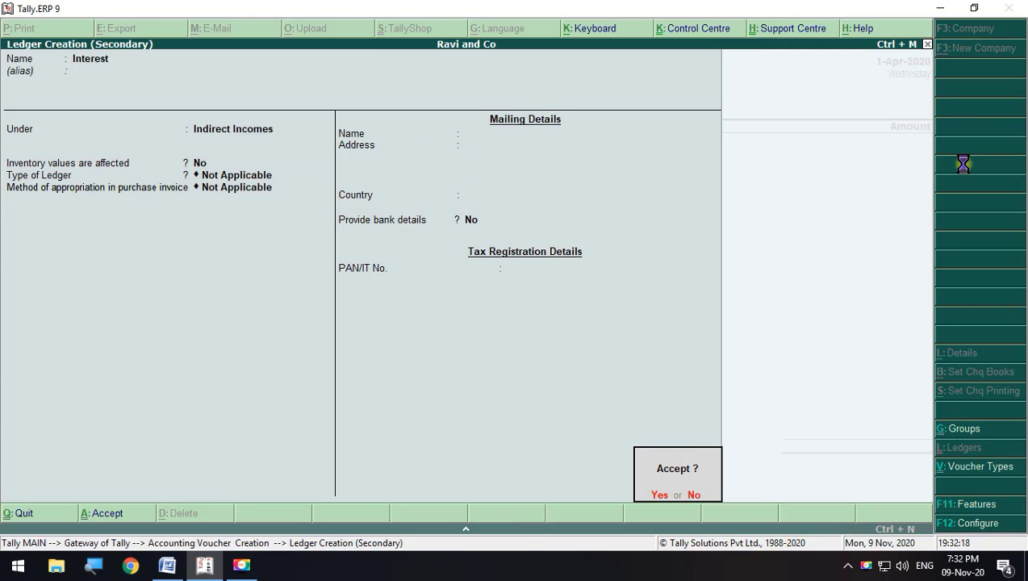
pyautogui.press('y')
# Set the Interest amount to 4,000 per item 19 and accept the receipt voucher
pyautogui.hotkey('alt', 'Tab')
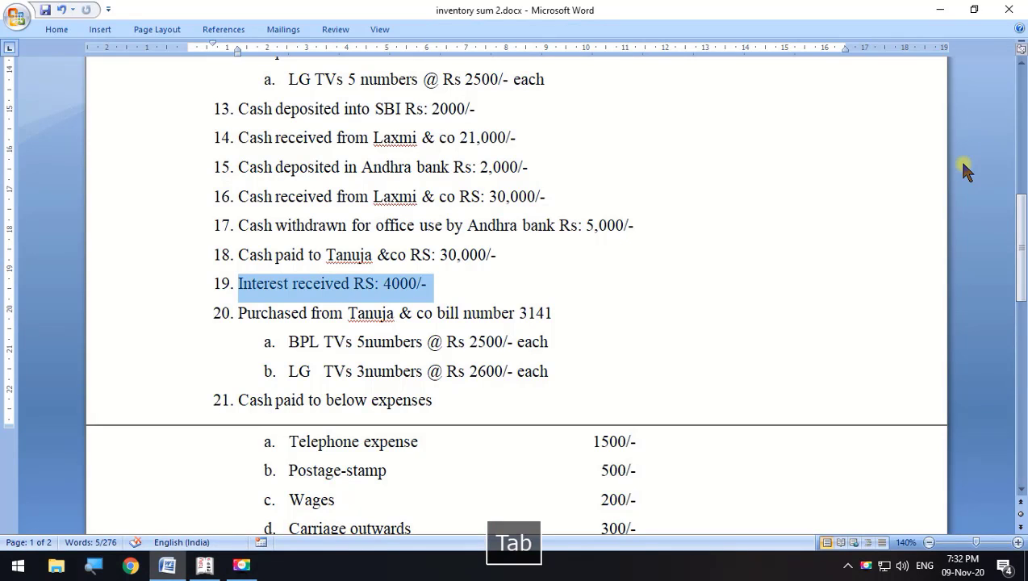
pyautogui.hotkey('alt', 'Tab')
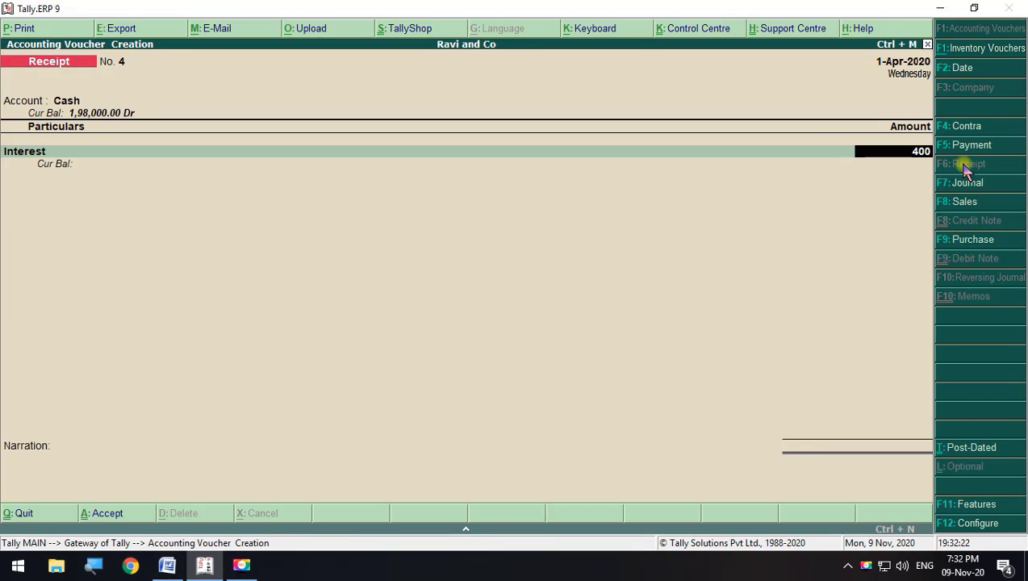
pyautogui.press('Return')
pyautogui.press('Return')
pyautogui.press('Return')
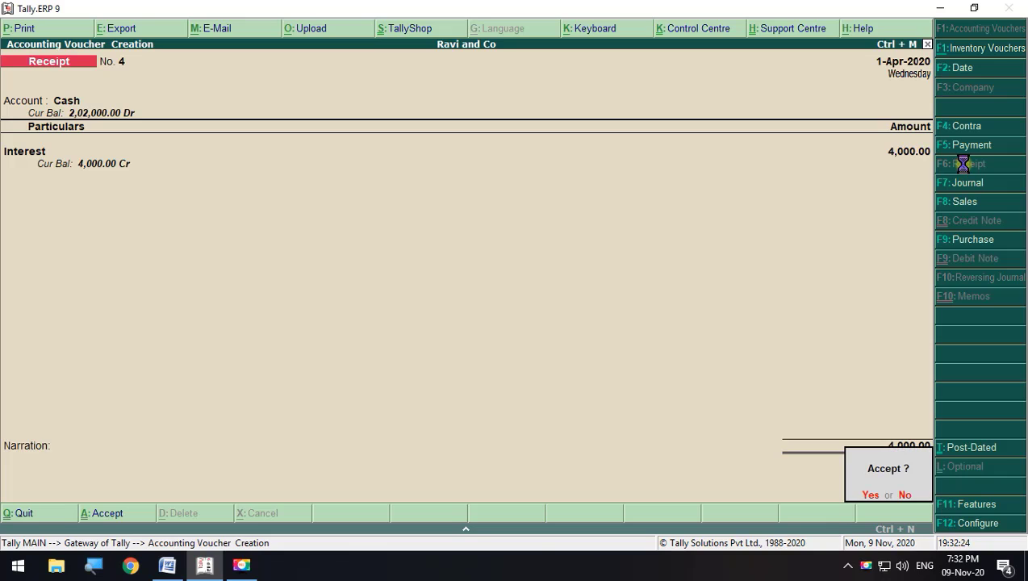
pyautogui.press('y')
# Switch to Word, highlight item 20 with its BPL and LG TV purchase lines, and look back over the earlier exercise items
pyautogui.hotkey('alt', 'Tab')
pyautogui.scroll(-1, 487, 319)
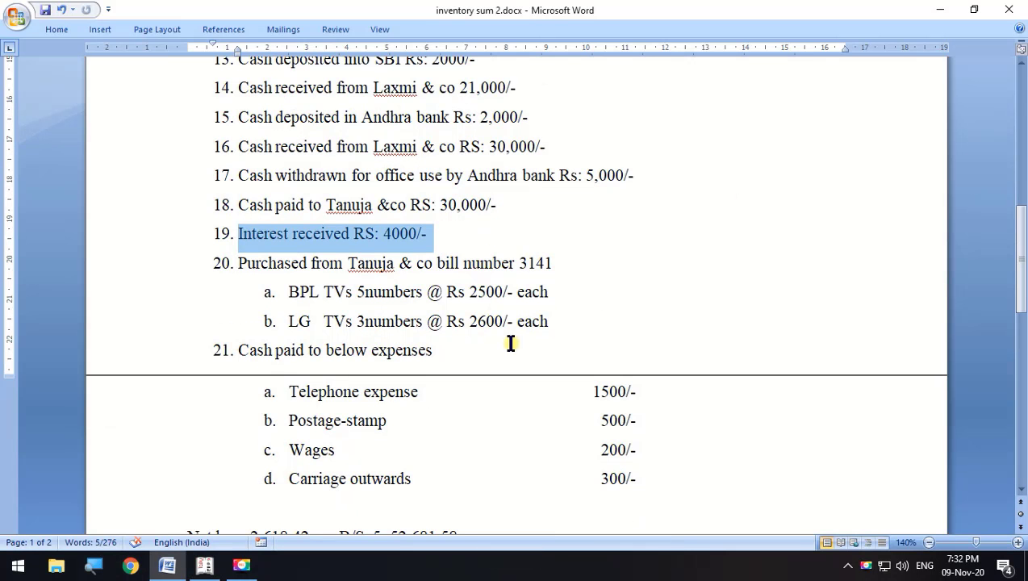
pyautogui.moveTo(236, 266); pyautogui.dragTo(562, 317)
pyautogui.scroll(2, 485, 287)
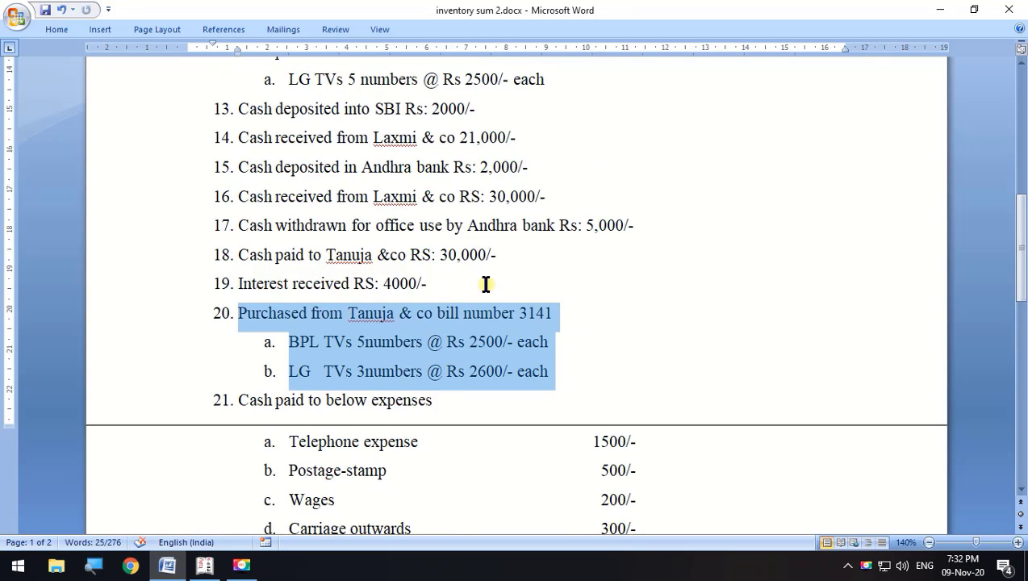
pyautogui.scroll(3, 489, 364)
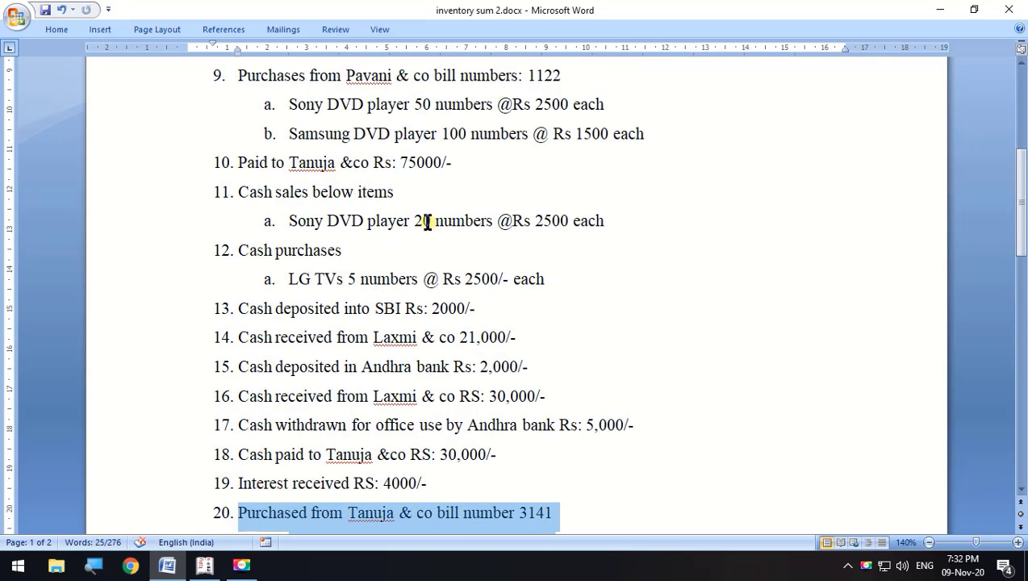
# Switch from Word to Tally.ERP 9 and start a purchase voucher for item 20, leaving the supplier invoice number blank
pyautogui.scroll(-2, 484, 403)
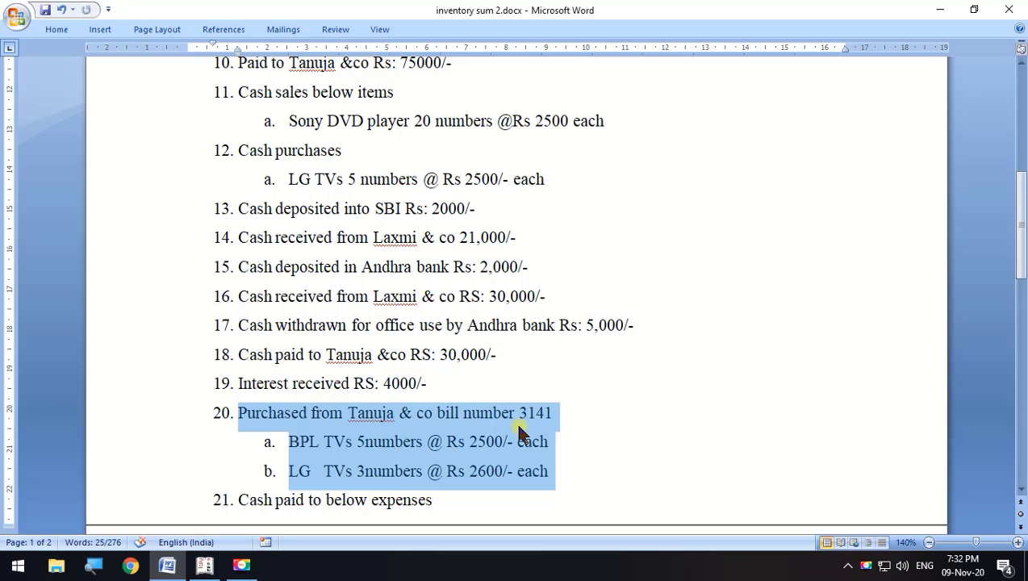
pyautogui.scroll(-1, 521, 434)
pyautogui.hotkey('alt', 'Tab')
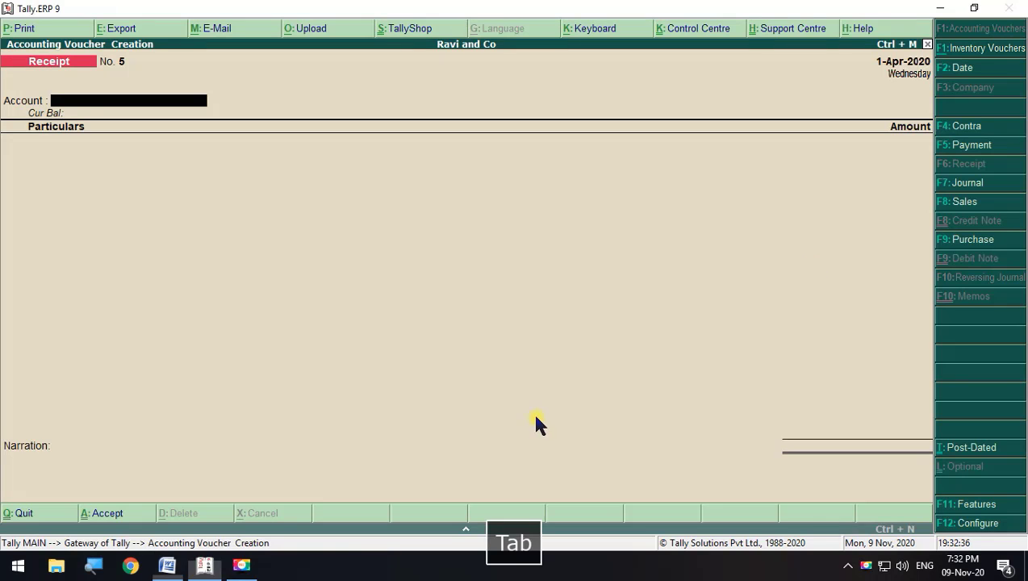
pyautogui.click(950, 241)
pyautogui.press('Return')
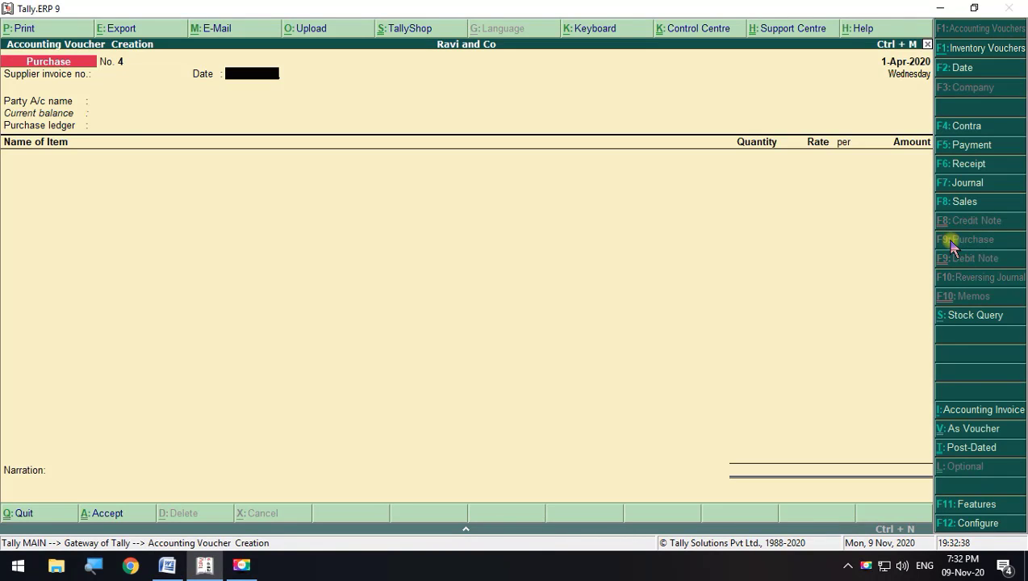
# Choose Tanuja as the party account and Purchase as the purchase ledger, going on to the voucher's first item line
pyautogui.press('Return')
pyautogui.press('Down')
pyautogui.press('Down')
pyautogui.press('Down')
pyautogui.press('Down')
pyautogui.press('Down')
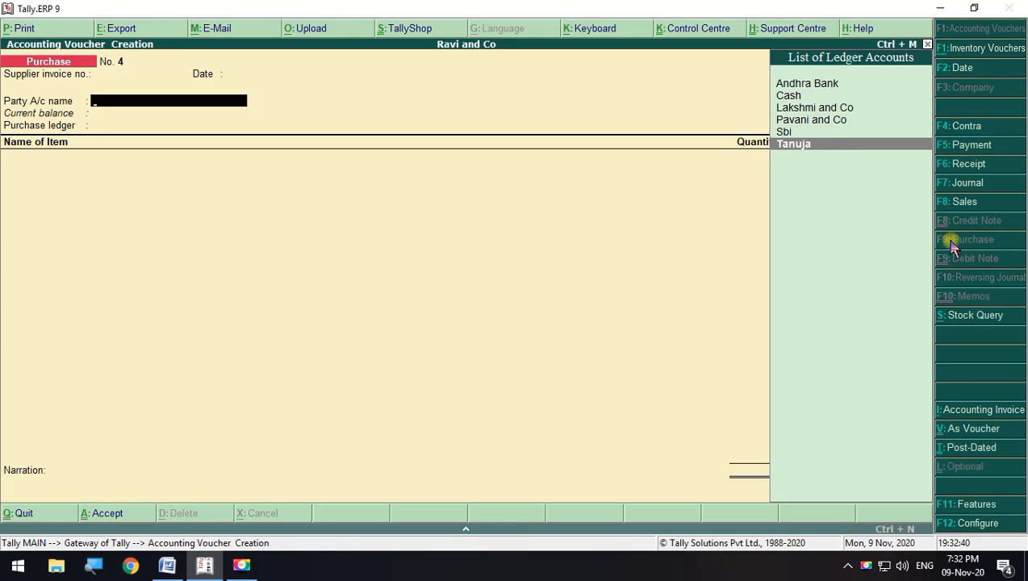
pyautogui.press('Return')
pyautogui.press('Return')
pyautogui.press('Return')
pyautogui.press('Return')
pyautogui.press('Return')
pyautogui.press('Return')
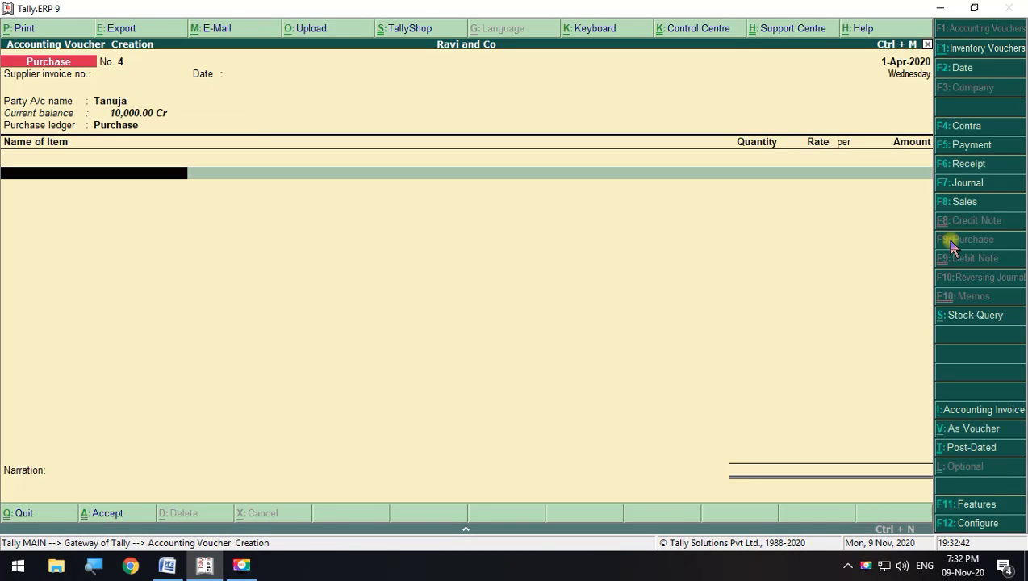
# Add Bpl Tv as the first item of the purchase voucher with a quantity of 5 nos, checking item 20 in Word
pyautogui.hotkey('alt', 'Tab')
pyautogui.press('alt')
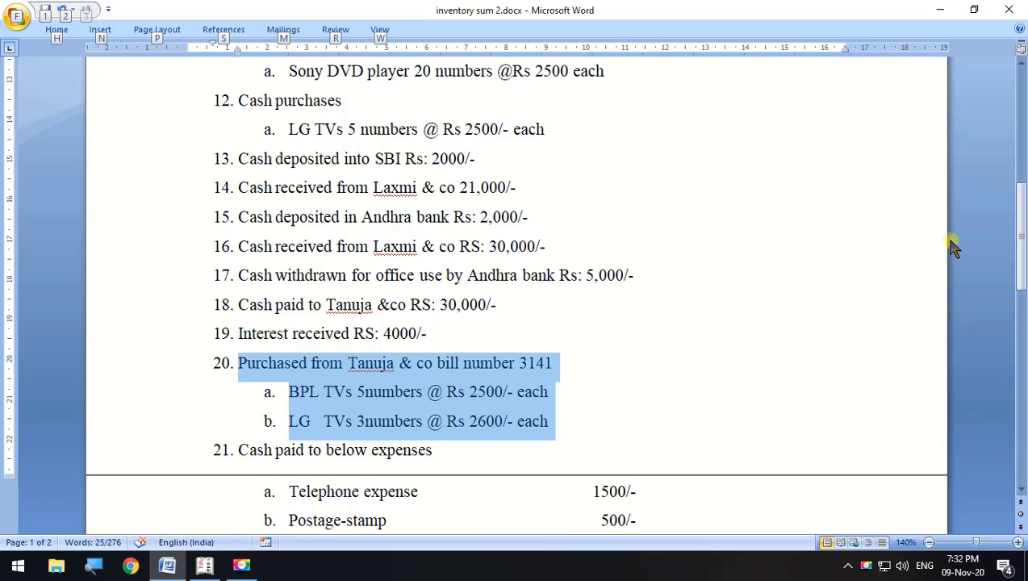
pyautogui.hotkey('alt', 'Tab')
pyautogui.press('space')
pyautogui.press('Down')
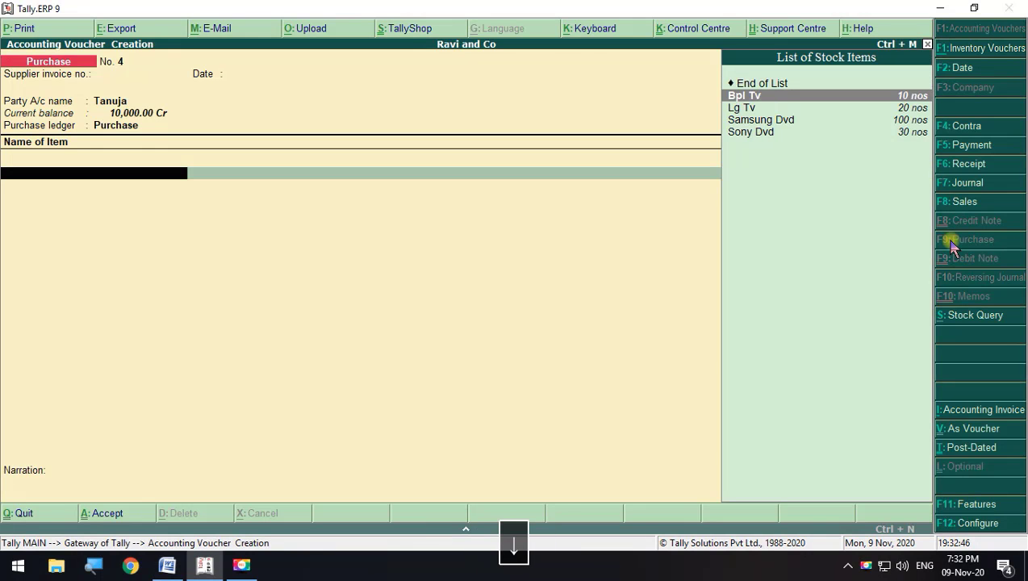
pyautogui.press('Return')
pyautogui.hotkey('alt', 'Tab')
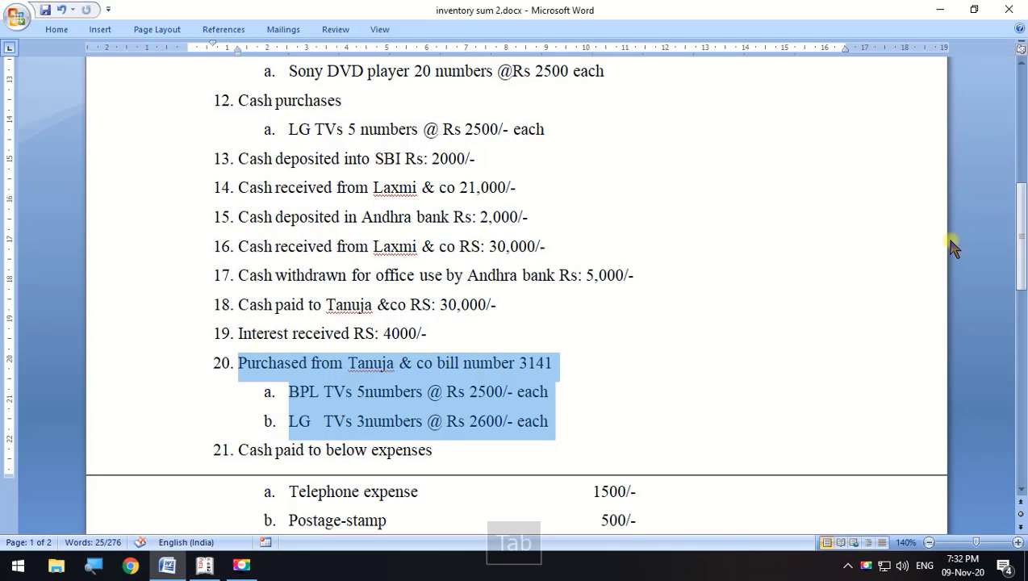
pyautogui.hotkey('alt', 'Tab')
pyautogui.write('5')
pyautogui.press('Return')
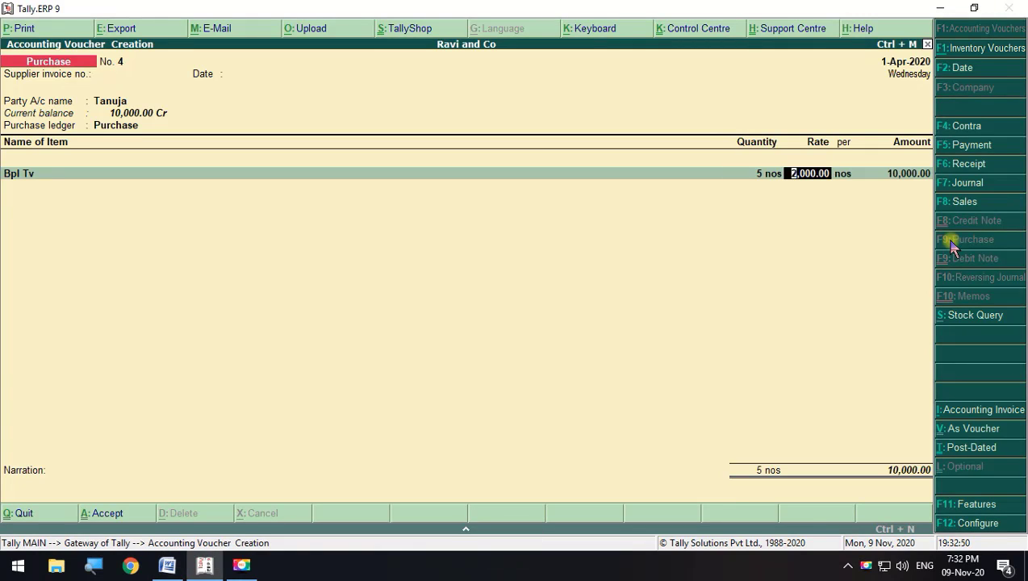
# Set the Bpl Tv rate to 2,500 as given in the exercise document and complete the item line
pyautogui.hotkey('alt', 'Tab')
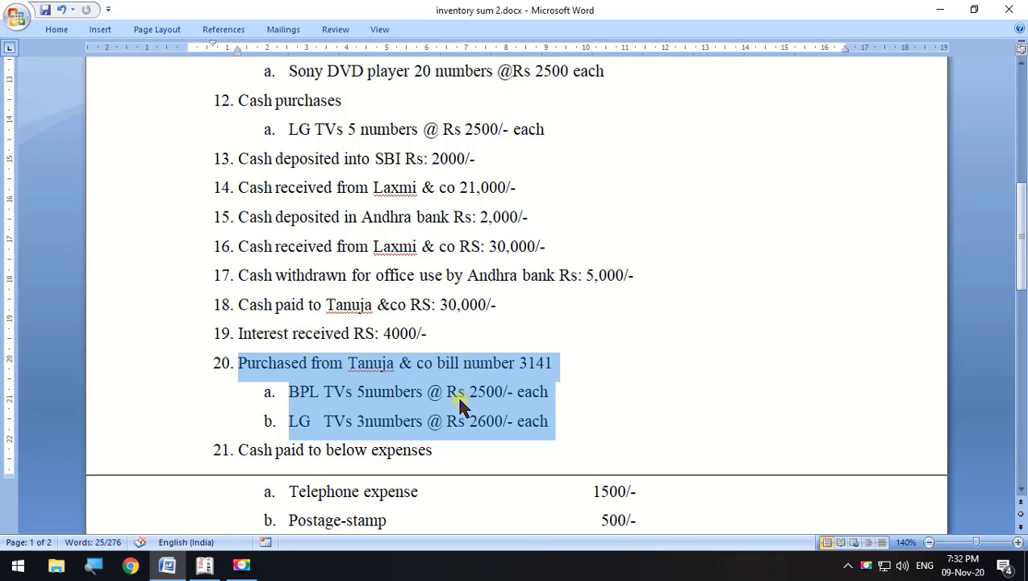
pyautogui.hotkey('alt', 'Tab')
pyautogui.write('25')
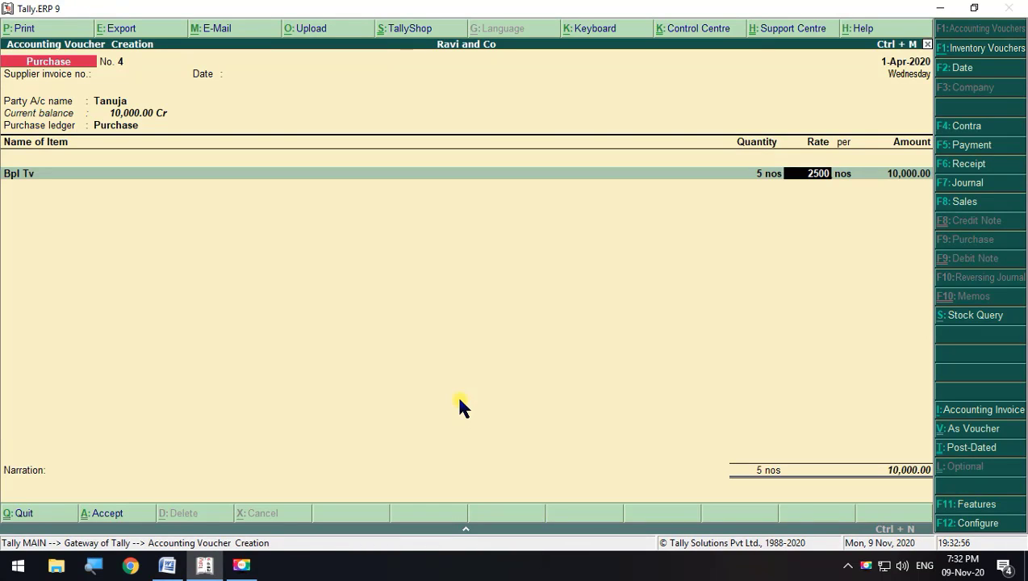
pyautogui.press('Return')
pyautogui.press('Return')
# Switch to Word and highlight the LG TVs line of item 20, undoing the accidental indent of the lettered lists
pyautogui.hotkey('alt', 'Tab')
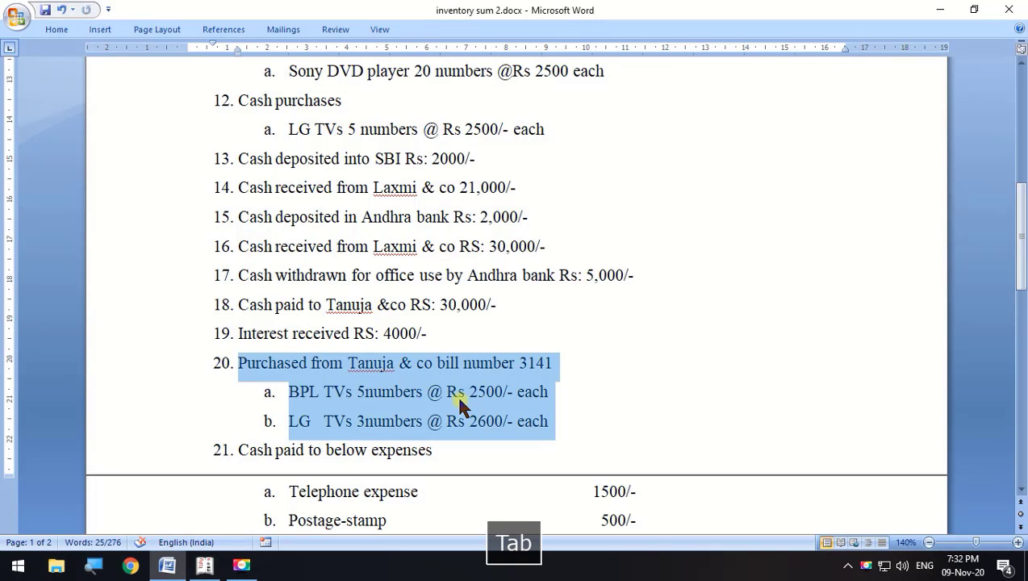
pyautogui.click(347, 423)
pyautogui.moveTo(274, 421); pyautogui.dragTo(514, 436)
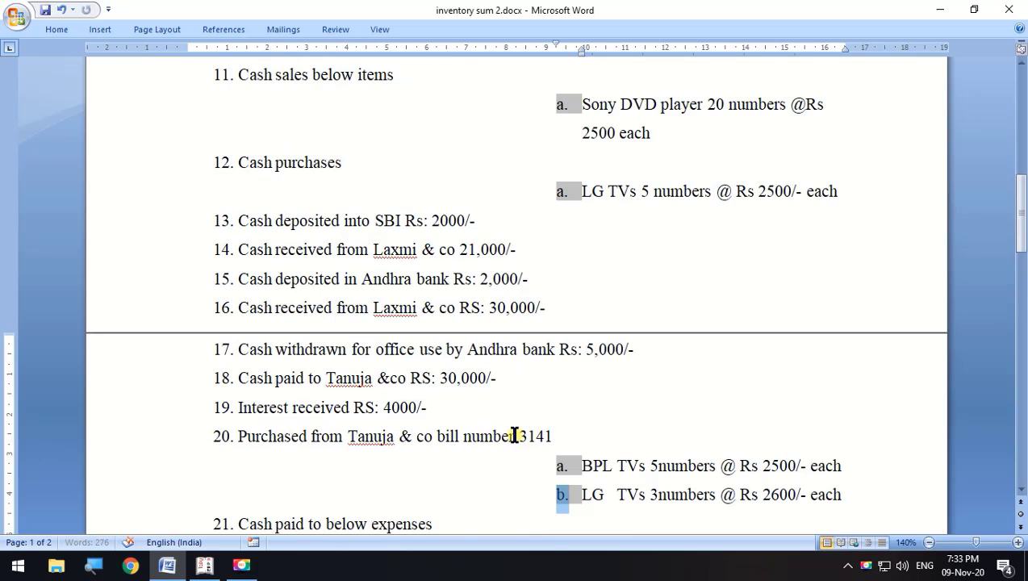
pyautogui.hotkey('ctrl', 'z')
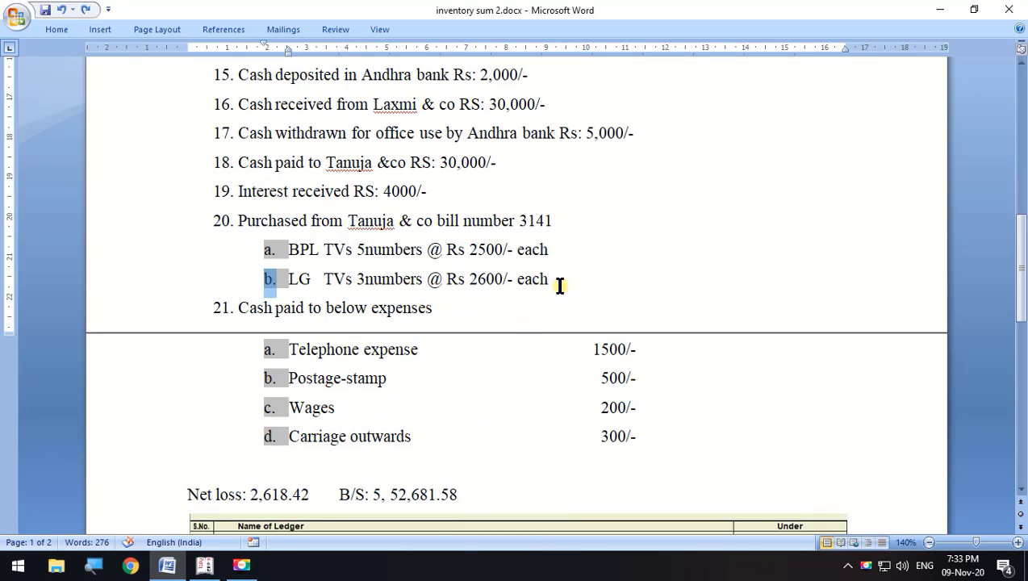
pyautogui.moveTo(557, 285); pyautogui.dragTo(306, 278)
# Add Lg Tv as the second item of the purchase voucher with a quantity of 3 nos
pyautogui.press('space')
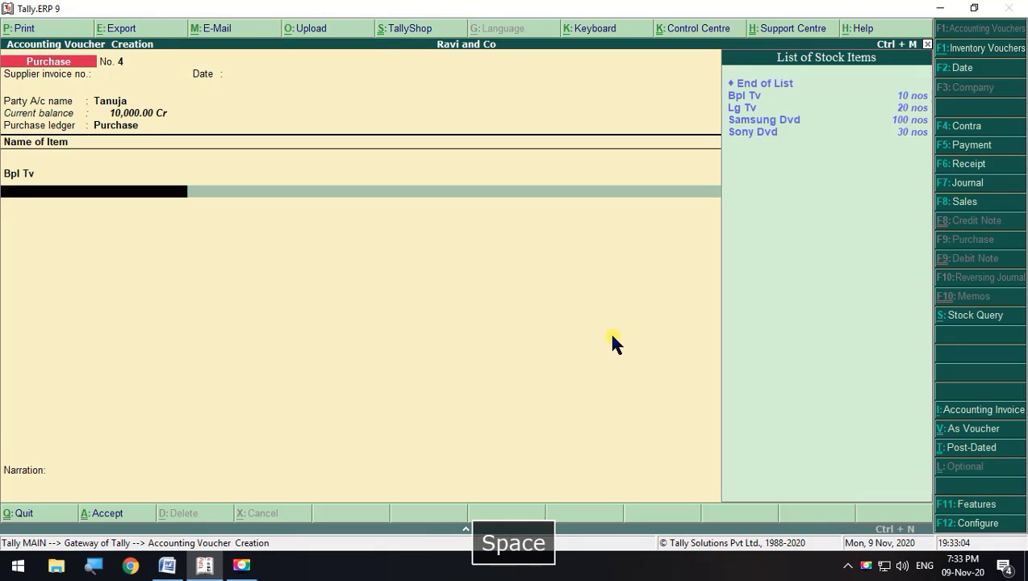
pyautogui.press('Down')
pyautogui.press('Down')
pyautogui.press('Return')
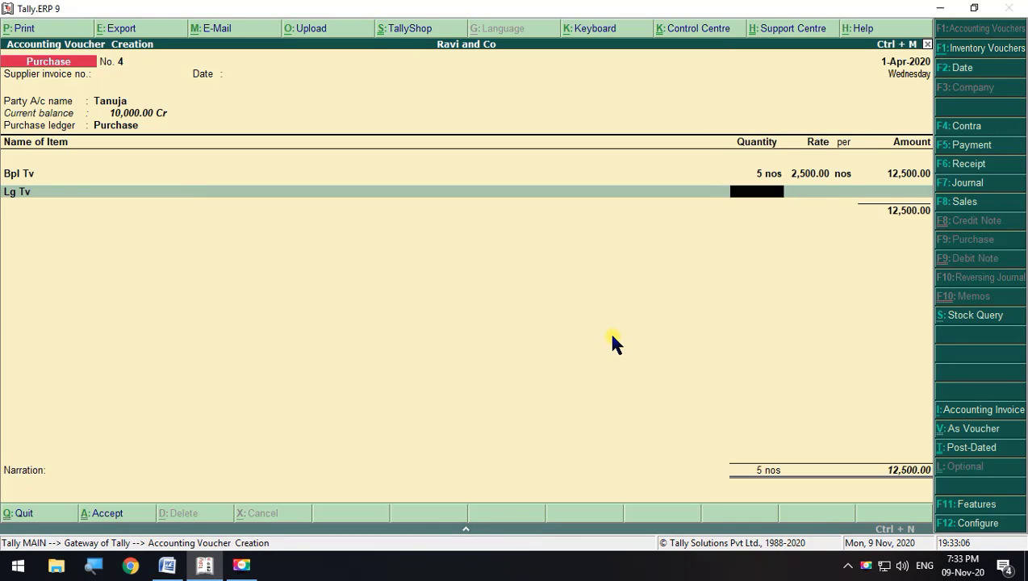
pyautogui.write('3')
pyautogui.press('Return')
# Set the Lg Tv rate to 2,600 per the exercise document and end the voucher's item entries
pyautogui.hotkey('alt', 'Tab')
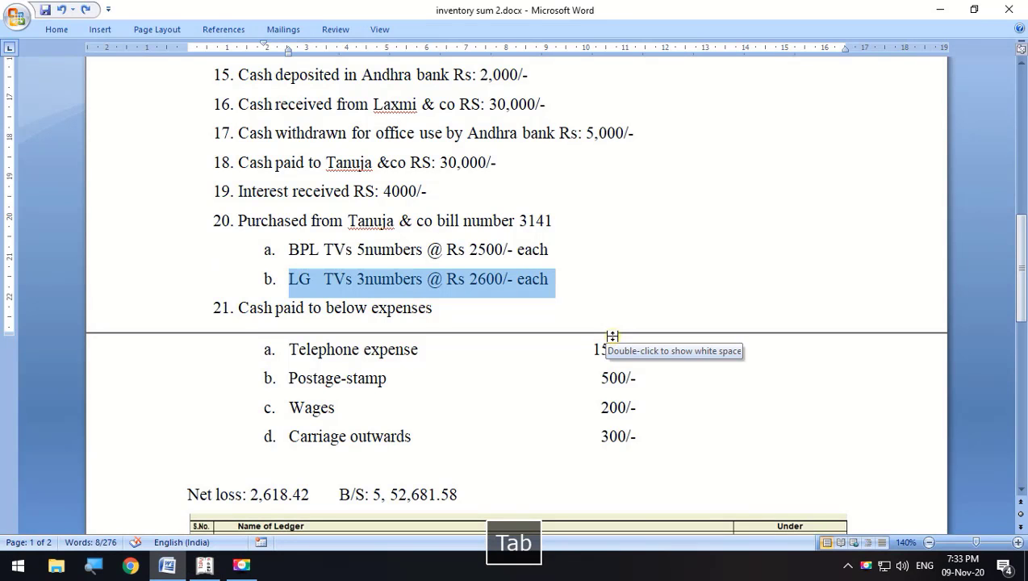
pyautogui.hotkey('alt', 'Tab')
pyautogui.write('6')
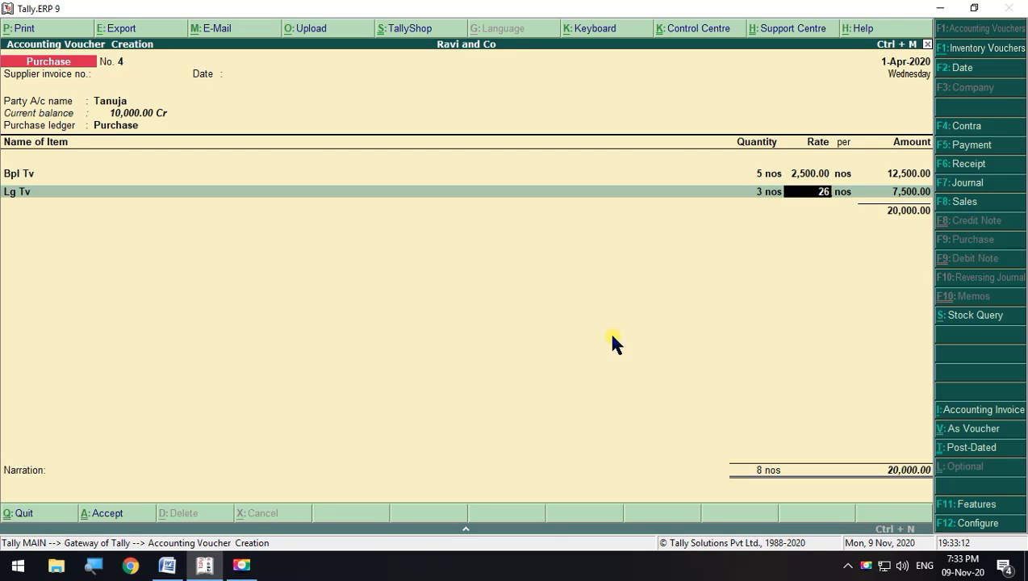
pyautogui.write('000')
pyautogui.press('Return')
pyautogui.press('Return')
pyautogui.press('Return')
pyautogui.press('Return')
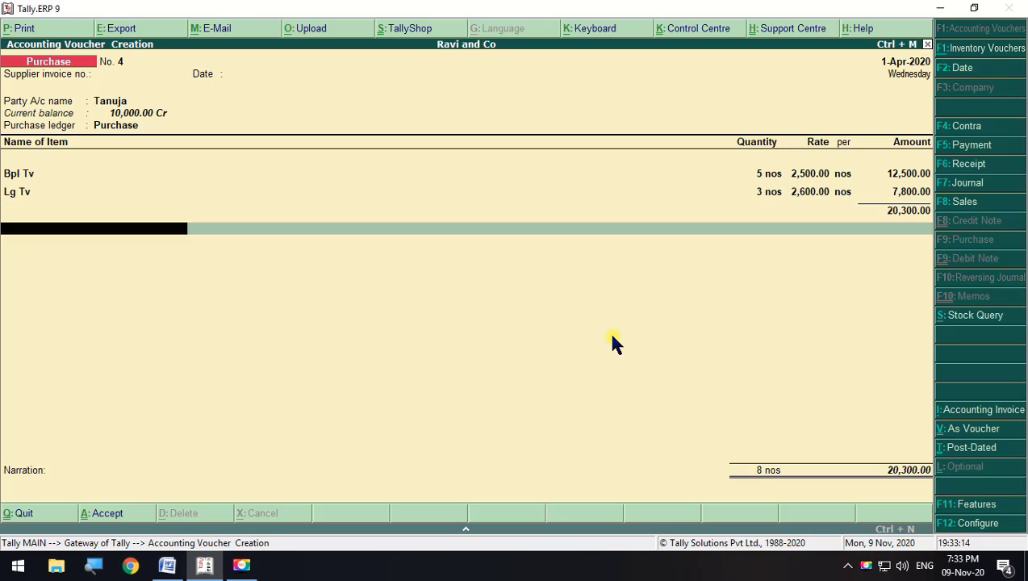
pyautogui.press('Return')
pyautogui.press('Return')
# Enter bill number 3141 as a New Ref for the full amount in Tanuja's bill-wise details and accept the purchase voucher
pyautogui.hotkey('alt', 'Tab')
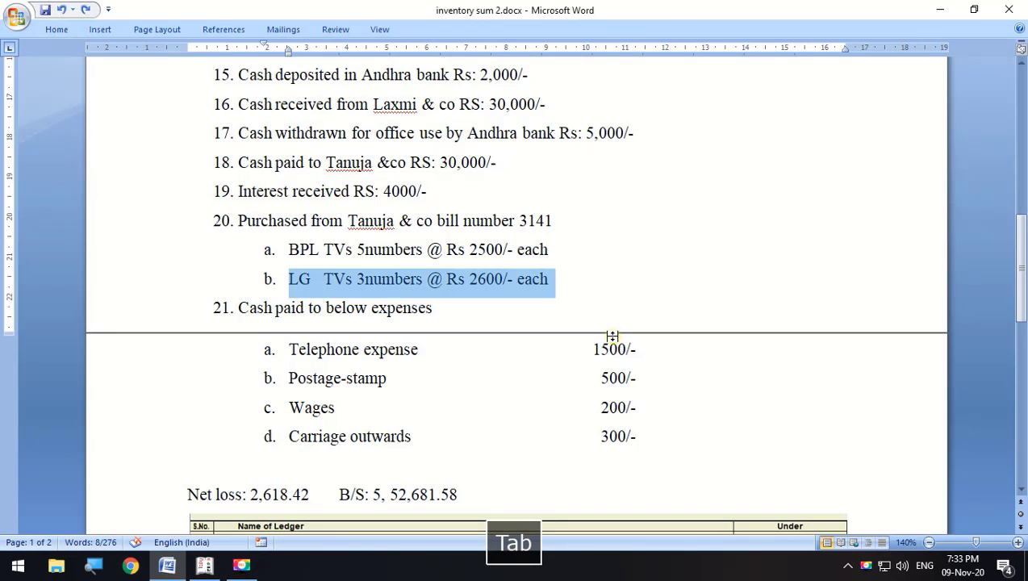
pyautogui.hotkey('alt', 'Tab')
pyautogui.write('3141')
pyautogui.press('Return')
pyautogui.press('Return')
pyautogui.press('Return')
pyautogui.press('Return')
pyautogui.press('Return')
pyautogui.press('Return')
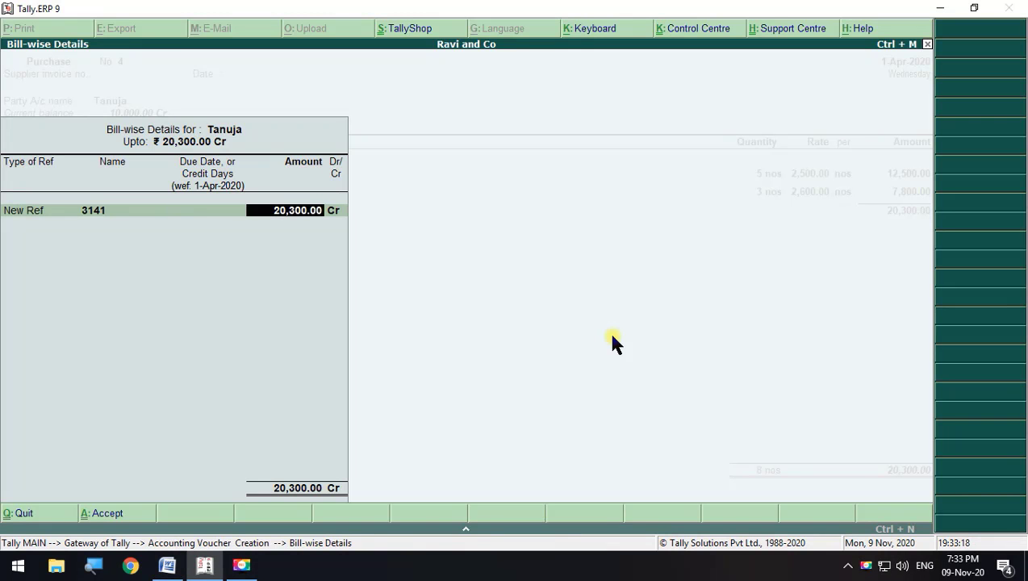
# Switch to Word and highlight item 21 with its four cash-paid expense lines
pyautogui.hotkey('alt', 'Tab')
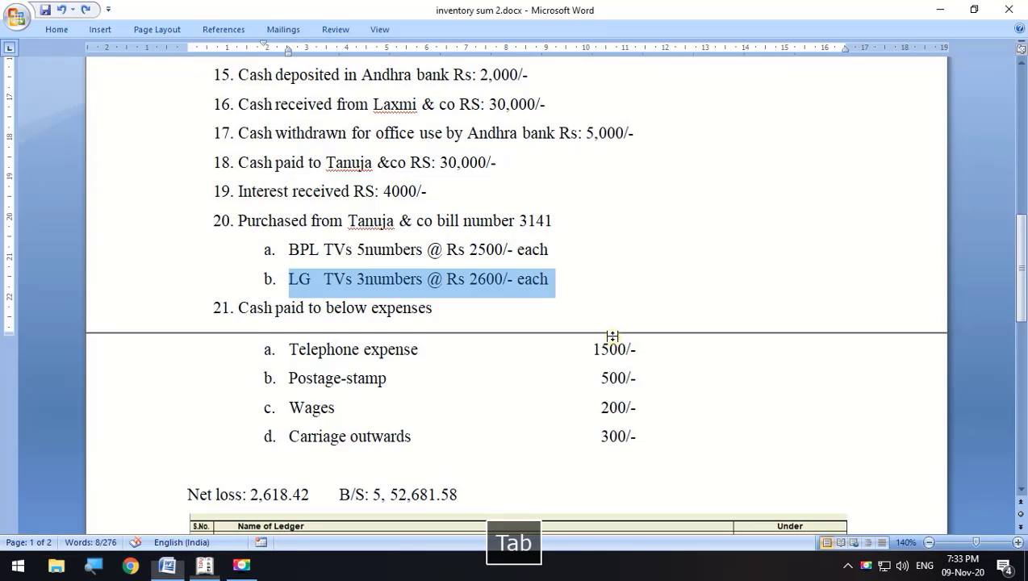
pyautogui.scroll(-2, 470, 358)
pyautogui.moveTo(234, 208); pyautogui.dragTo(650, 349)
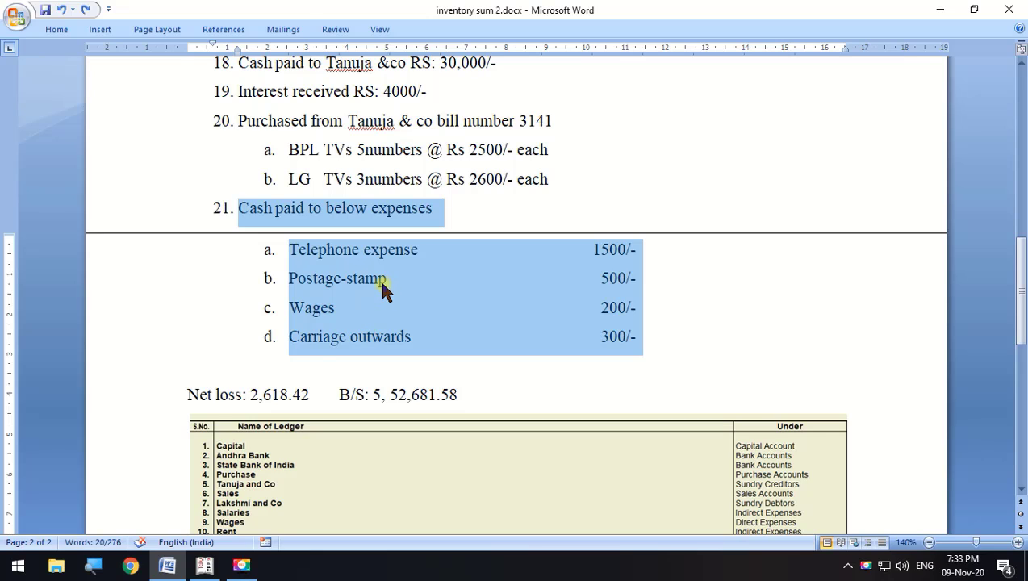
# Switch to Tally.ERP 9, start a payment voucher with Cash as the account and go to its particulars
pyautogui.hotkey('alt', 'Tab')
pyautogui.click(971, 148)
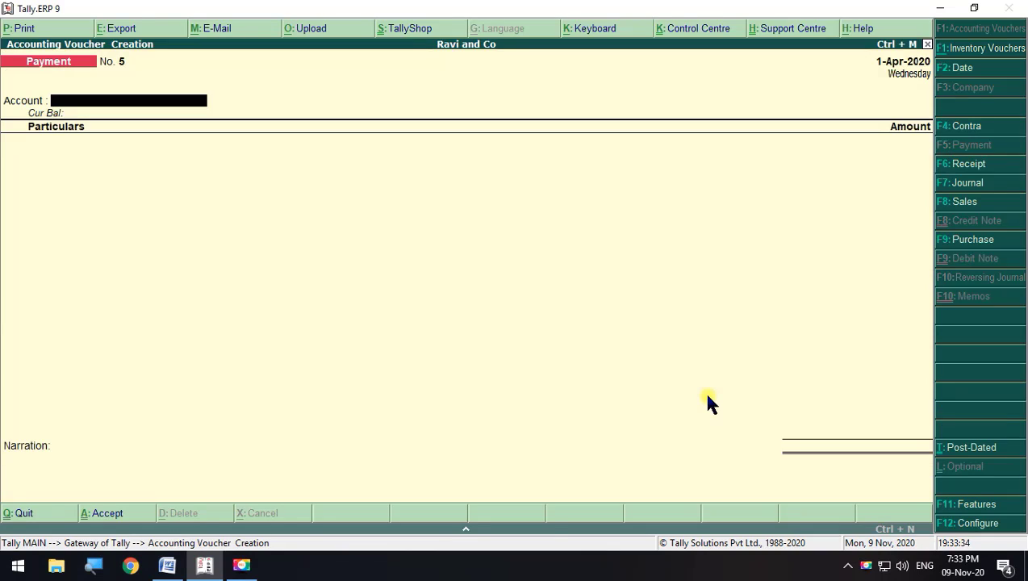
pyautogui.press('space')
pyautogui.press('Down')
pyautogui.press('Return')
pyautogui.press('space')
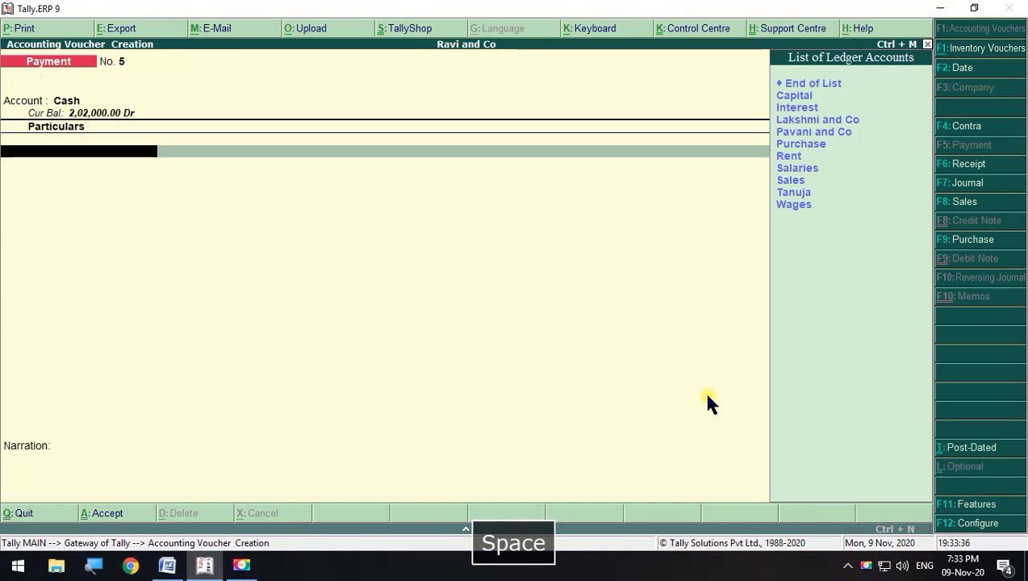
# Create a Telephone ledger under Indirect Expenses from within the payment voucher, per item 21, and accept it
pyautogui.hotkey('alt', 'Tab')
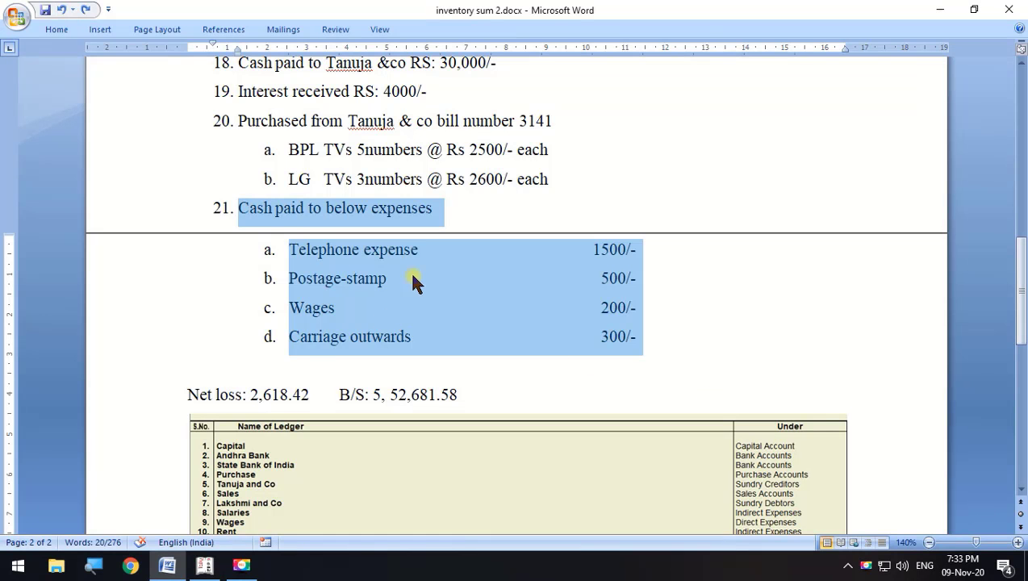
pyautogui.hotkey('alt', 'Tab')
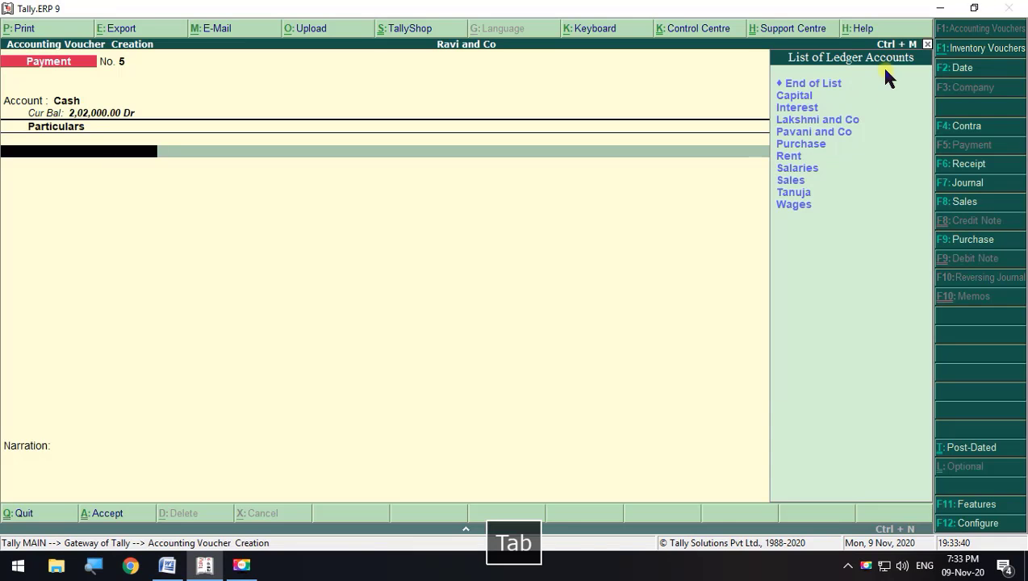
pyautogui.hotkey('alt', 'c')
pyautogui.write('T')
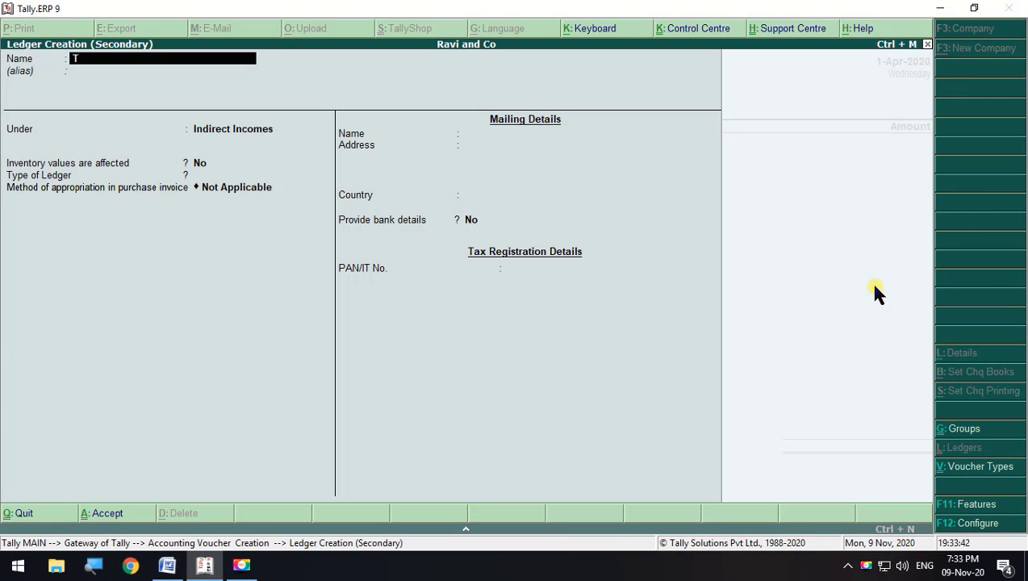
pyautogui.write('elephone')
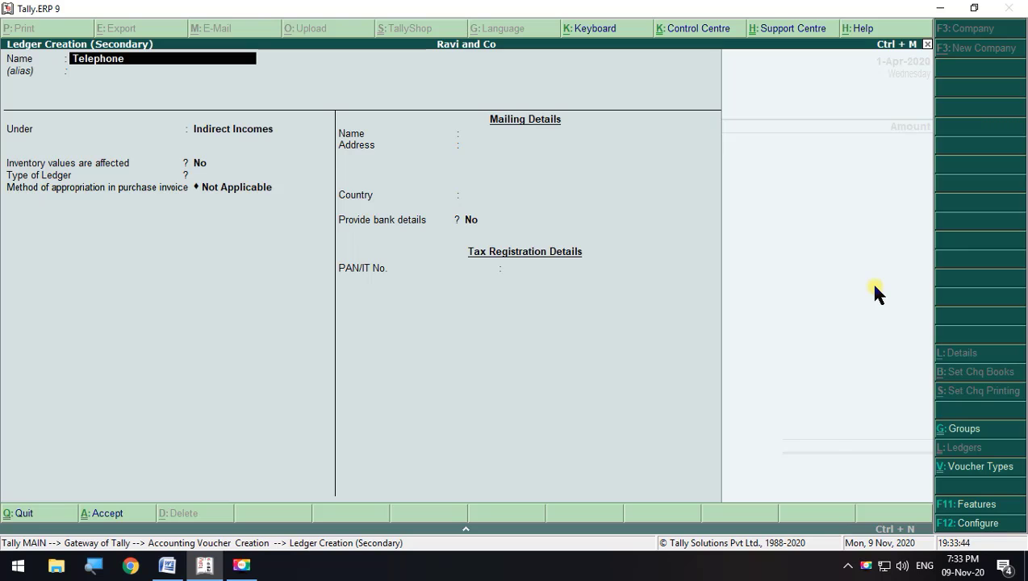
pyautogui.press('Return')
pyautogui.press('Return')
pyautogui.press('BackSpace')
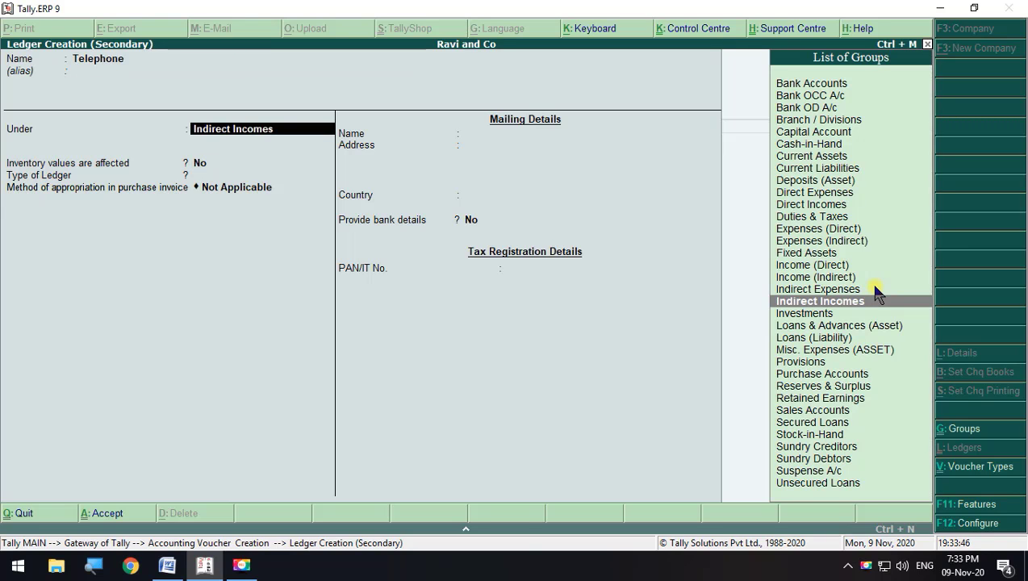
pyautogui.doubleClick(875, 287)
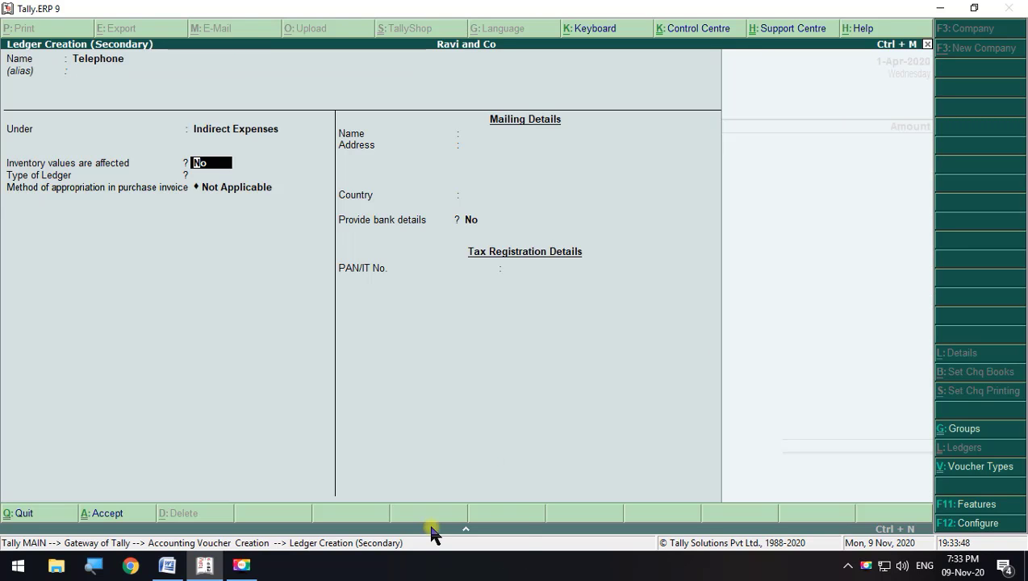
pyautogui.press('Return')
pyautogui.press('Return')
pyautogui.press('Return')
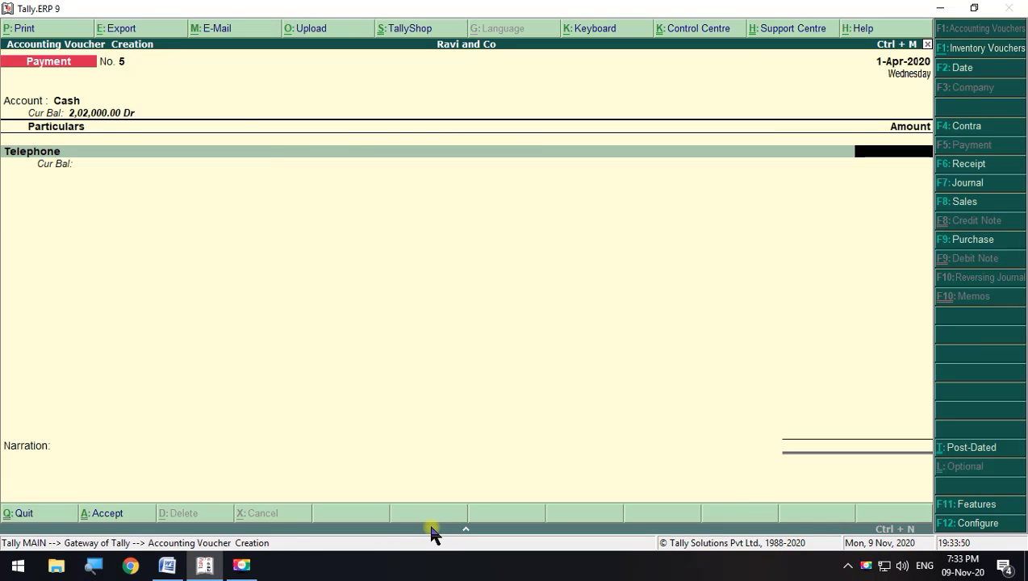
# Set the Telephone amount to 1,500 after checking the first expense of item 21 in Word
pyautogui.hotkey('alt', 'Tab')
pyautogui.hotkey('alt', 'Tab')
pyautogui.write('1500')
pyautogui.press('Return')
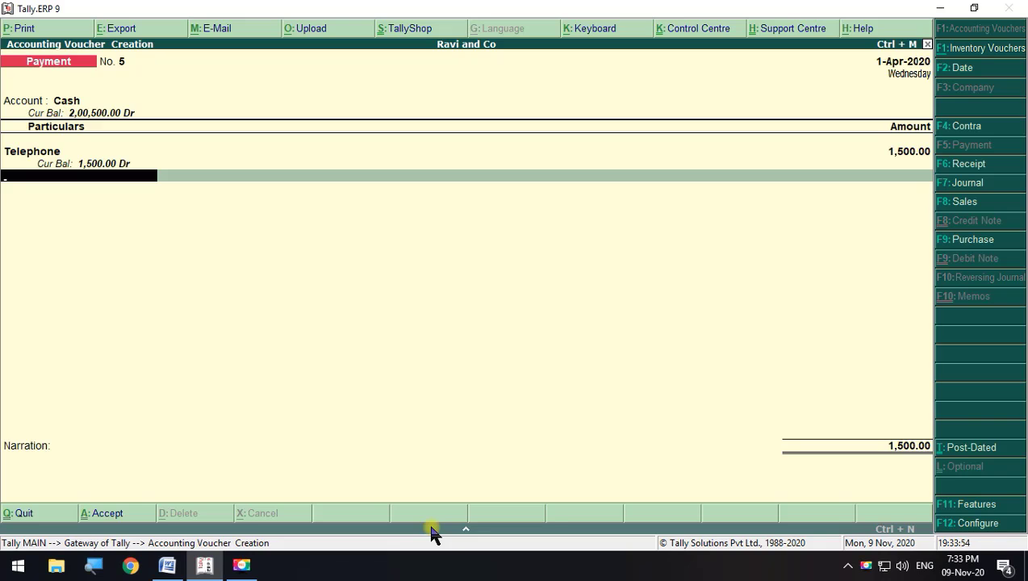
# Create a Postage Stamp ledger under Indirect Expenses from within the payment voucher, after checking item 21b in Word, and accept it
pyautogui.press('space')
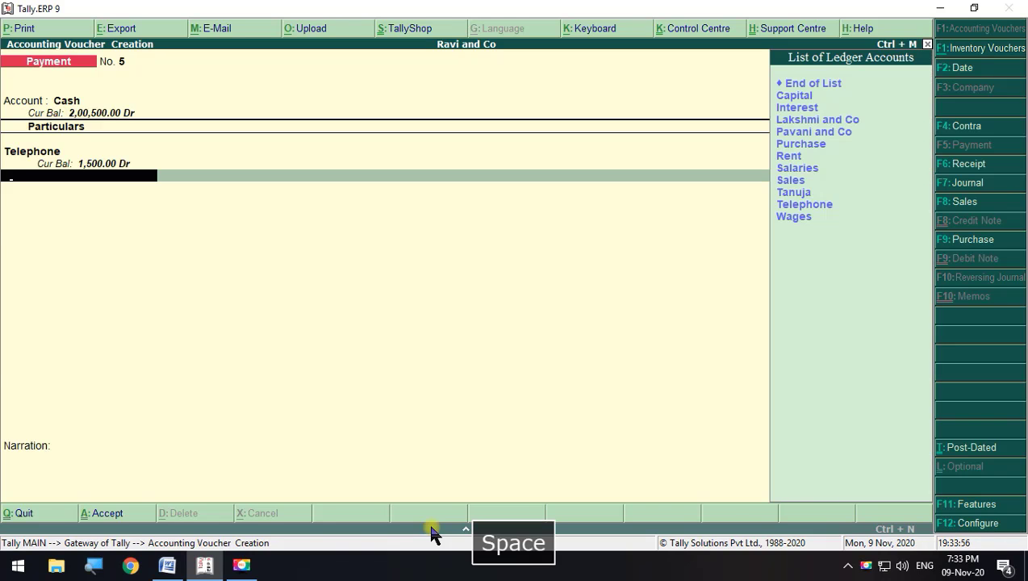
pyautogui.hotkey('alt', 'Tab')
pyautogui.hotkey('alt', 'Tab')
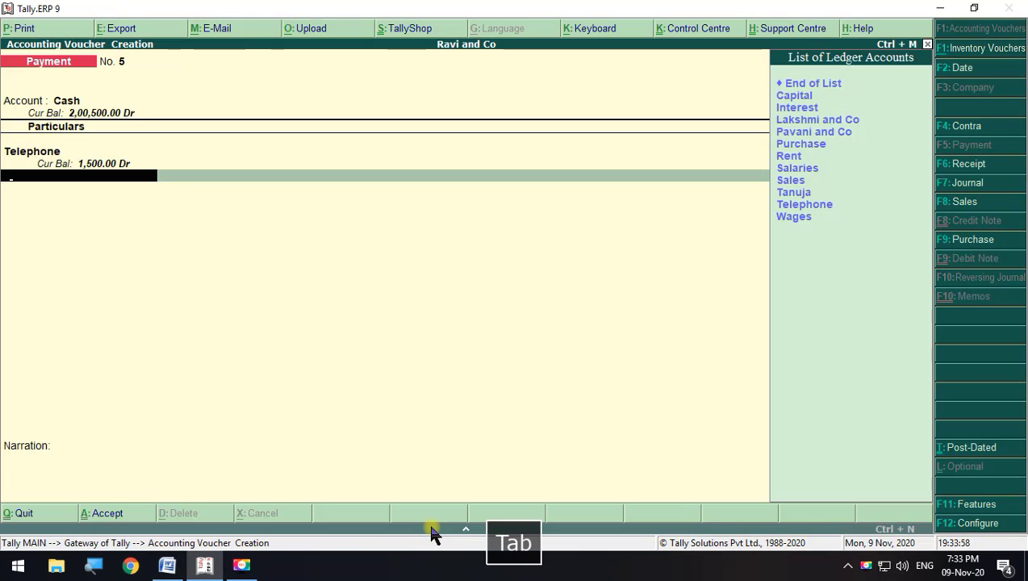
pyautogui.hotkey('alt', 'c')
pyautogui.write('Po')
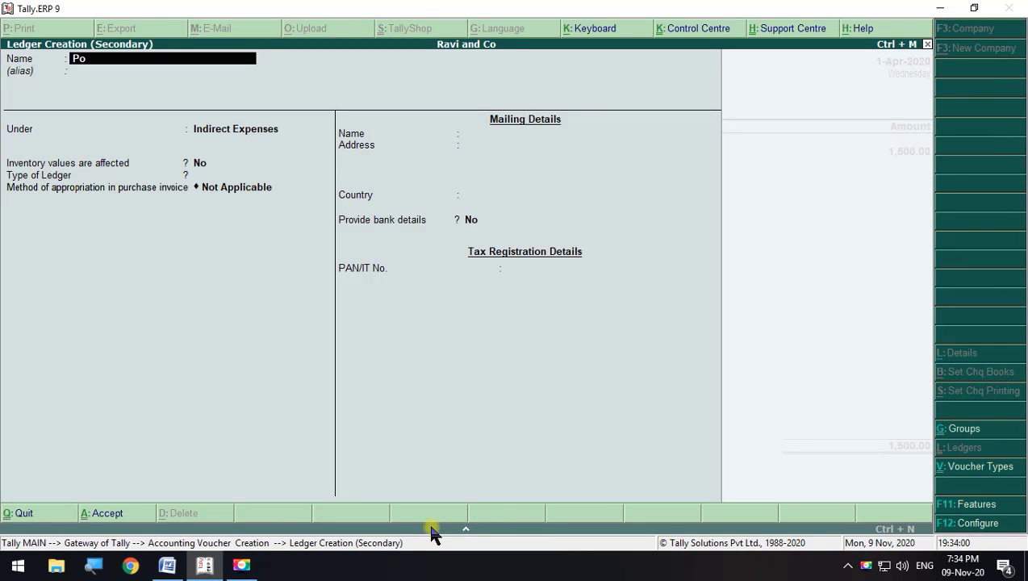
pyautogui.write('stage Stamp')
pyautogui.press('Return')
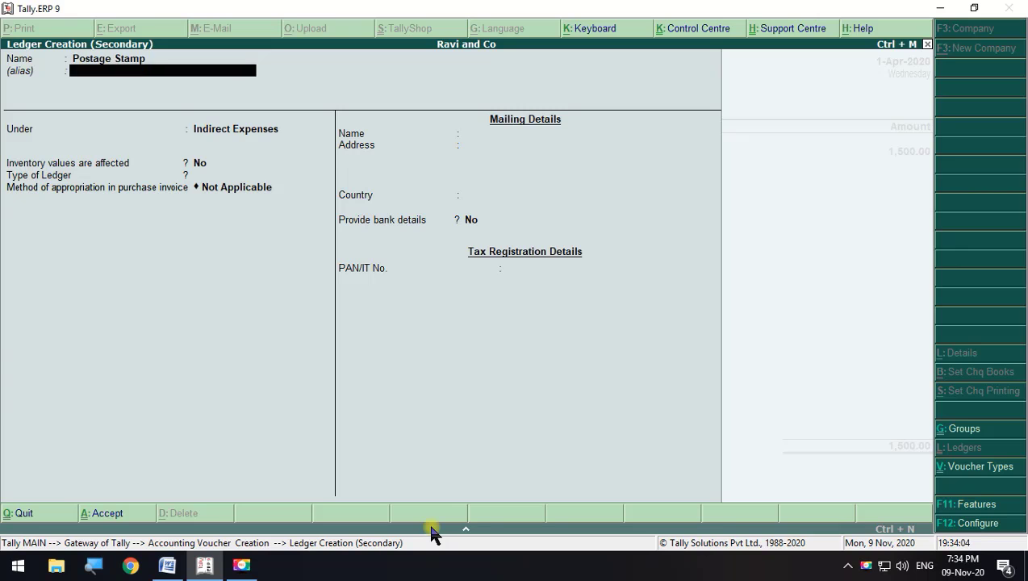
pyautogui.press('Return')
pyautogui.press('Return')
pyautogui.press('Return')
pyautogui.press('Return')
pyautogui.press('Return')
pyautogui.press('Return')
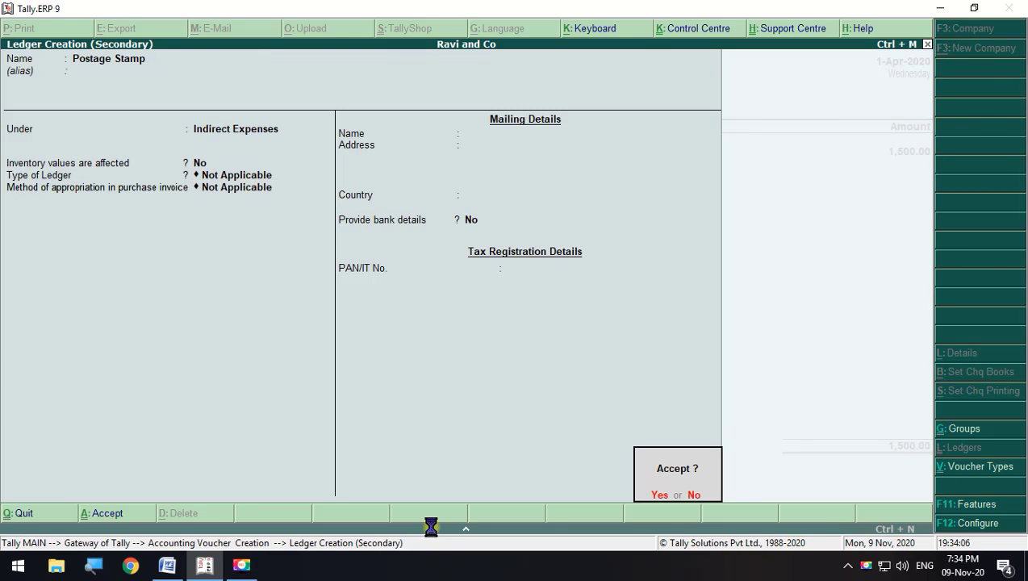
pyautogui.press('Return')
# Check the postage-stamp line of item 21 in Word and set the Postage Stamp amount to 500
pyautogui.hotkey('alt', 'Tab')
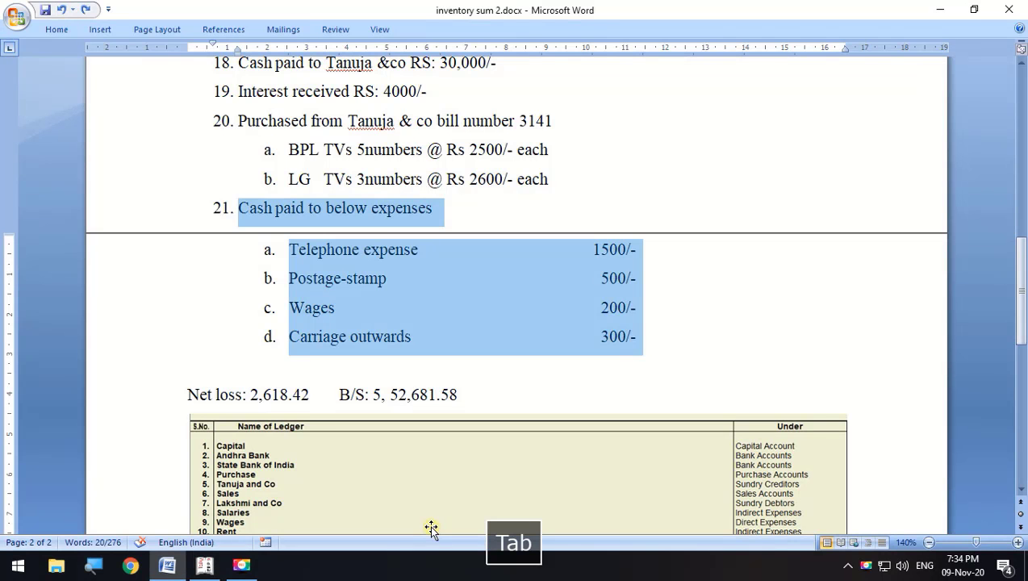
pyautogui.hotkey('alt', 'Tab')
pyautogui.write('500')
pyautogui.press('Return')
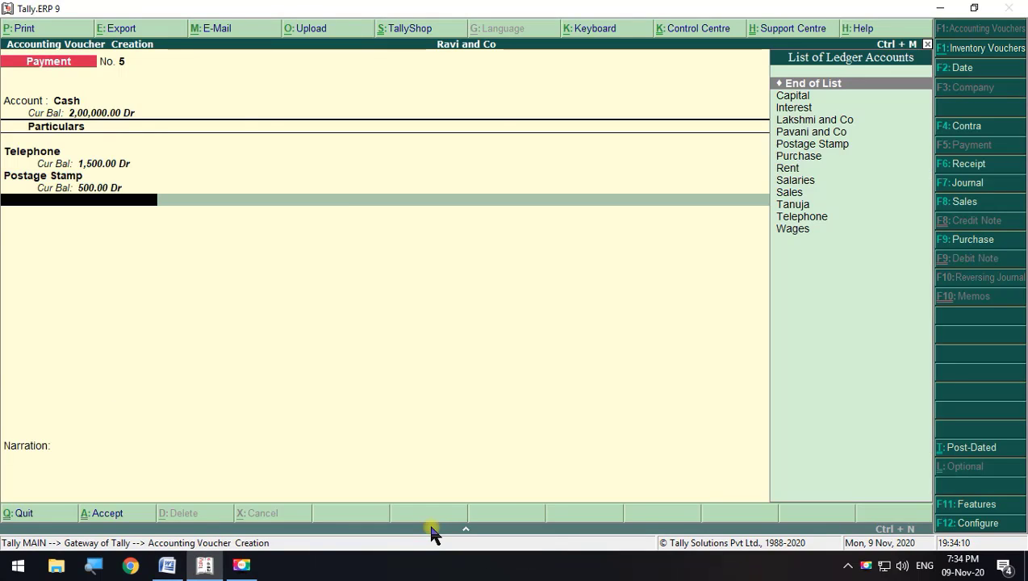
# Add the existing Wages ledger as the third expense of the payment voucher with an amount of 200, per item 21c in Word
pyautogui.hotkey('alt', 'Tab')
pyautogui.hotkey('alt', 'Tab')
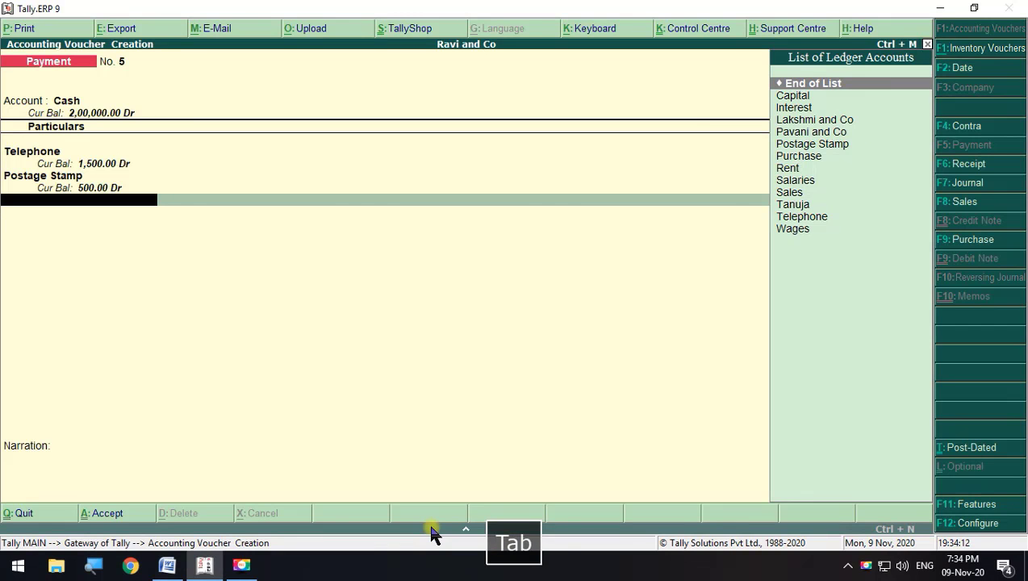
pyautogui.press('Down')
pyautogui.press('Down')
pyautogui.press('Down')
pyautogui.press('Down')
pyautogui.press('Down')
pyautogui.press('Down')
pyautogui.press('Down')
pyautogui.press('Down')
pyautogui.press('Down')
pyautogui.press('Down')
pyautogui.press('Down')
pyautogui.press('Down')
pyautogui.press('Return')
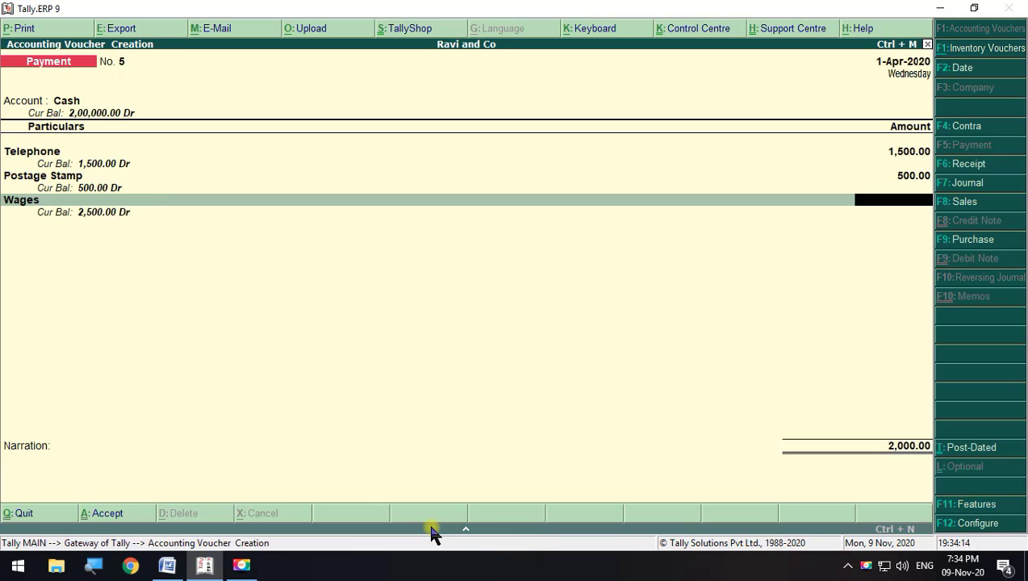
pyautogui.hotkey('alt', 'Tab')
pyautogui.hotkey('alt', 'Tab')
pyautogui.write('200')
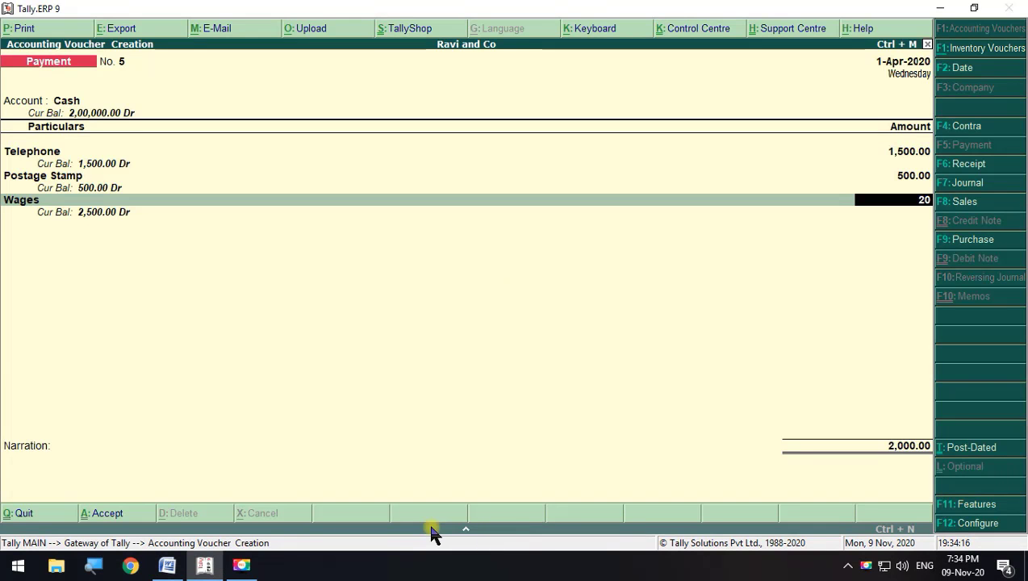
pyautogui.press('Return')
# Check item 21d in Word, then create a Carriage Out ledger under Indirect Expenses from within the payment voucher and accept it
pyautogui.hotkey('alt', 'Tab')
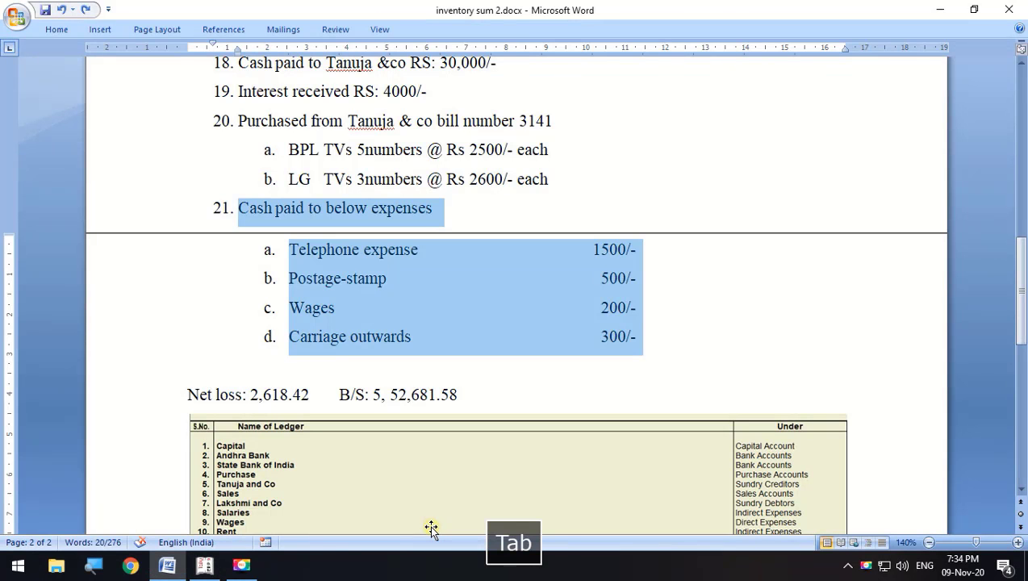
pyautogui.hotkey('alt', 'Tab')
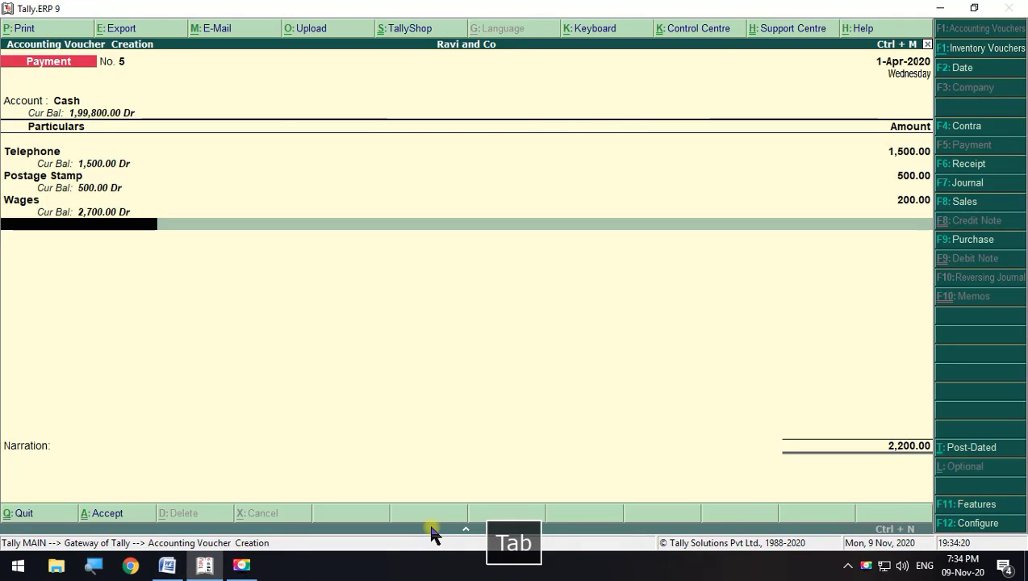
pyautogui.hotkey('alt', 'c')
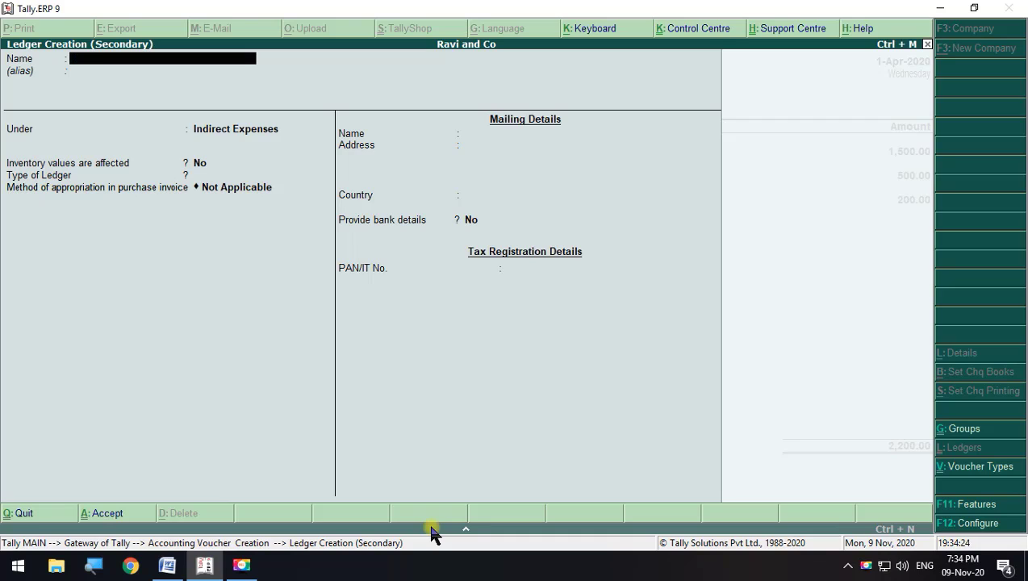
pyautogui.write('Carriage Out')
pyautogui.press('Return')
pyautogui.press('Return')
pyautogui.press('Return')
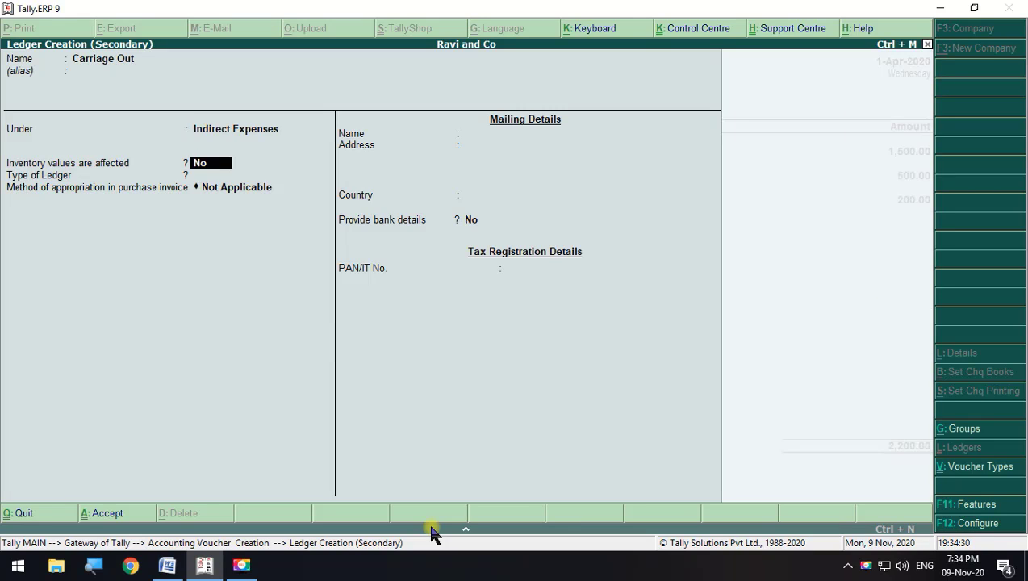
pyautogui.press('Return')
pyautogui.press('Return')
pyautogui.press('Return')
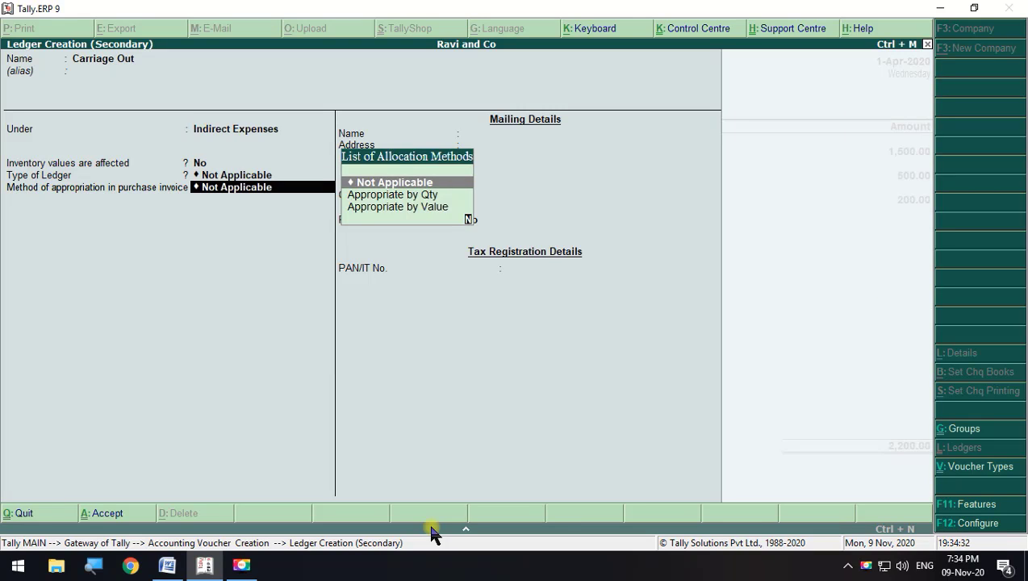
pyautogui.press('Return')
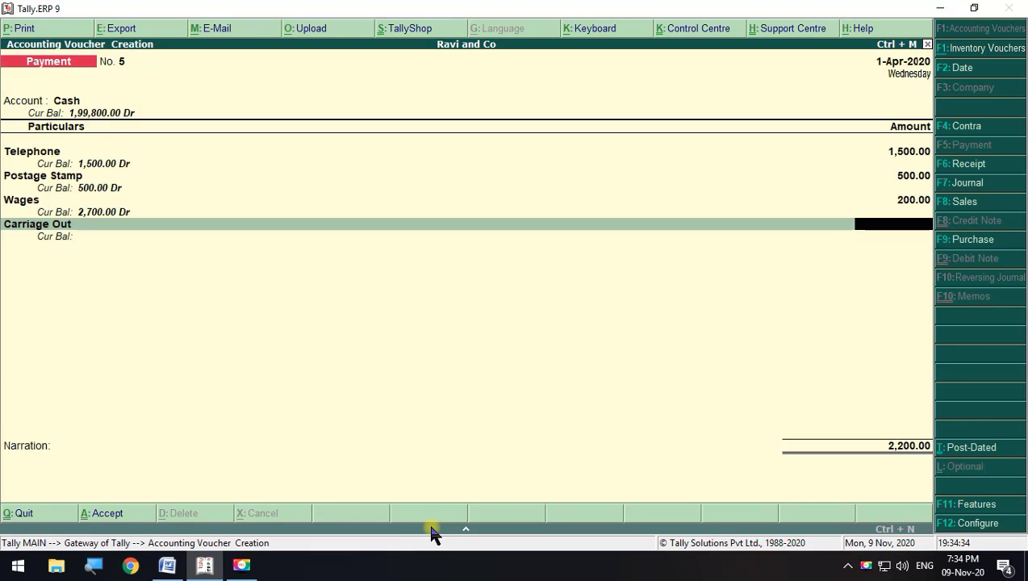
# Set the Carriage Out amount to 300 per item 21d in Word and accept the payment voucher without a narration
pyautogui.hotkey('alt', 'Tab')
pyautogui.hotkey('alt', 'Tab')
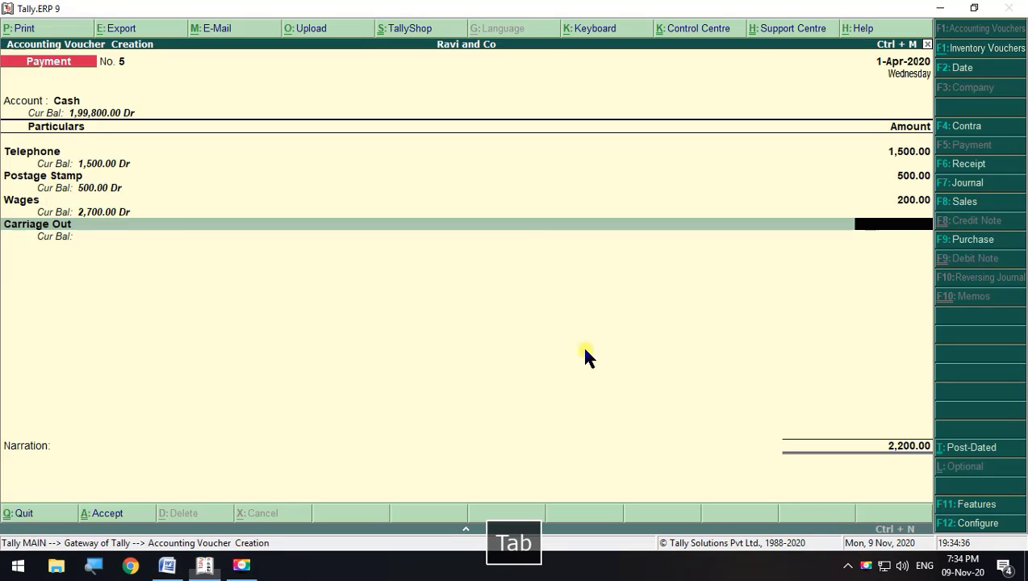
pyautogui.write('300')
pyautogui.press('Return')
pyautogui.press('Return')
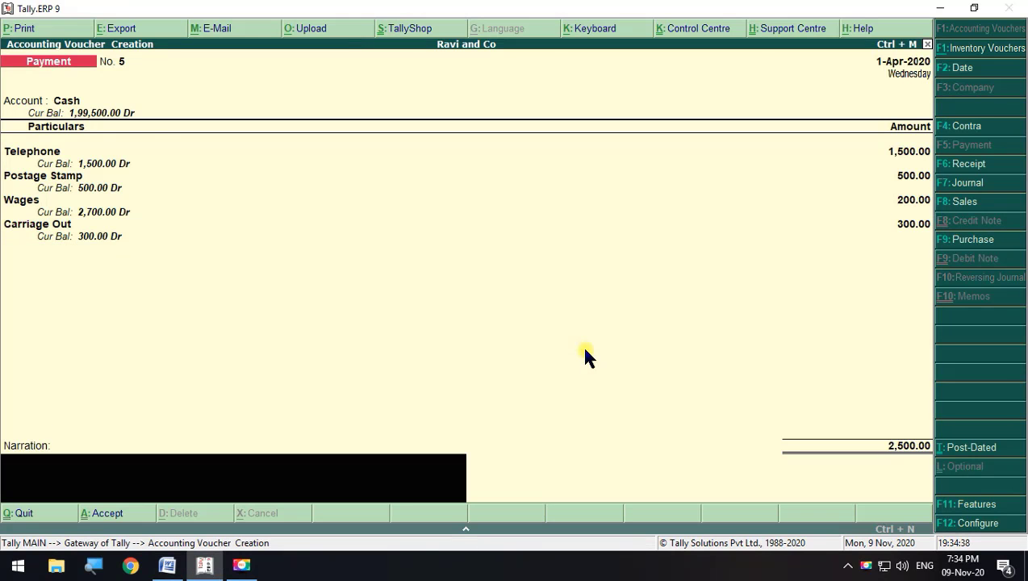
pyautogui.press('Return')
pyautogui.press('Return')
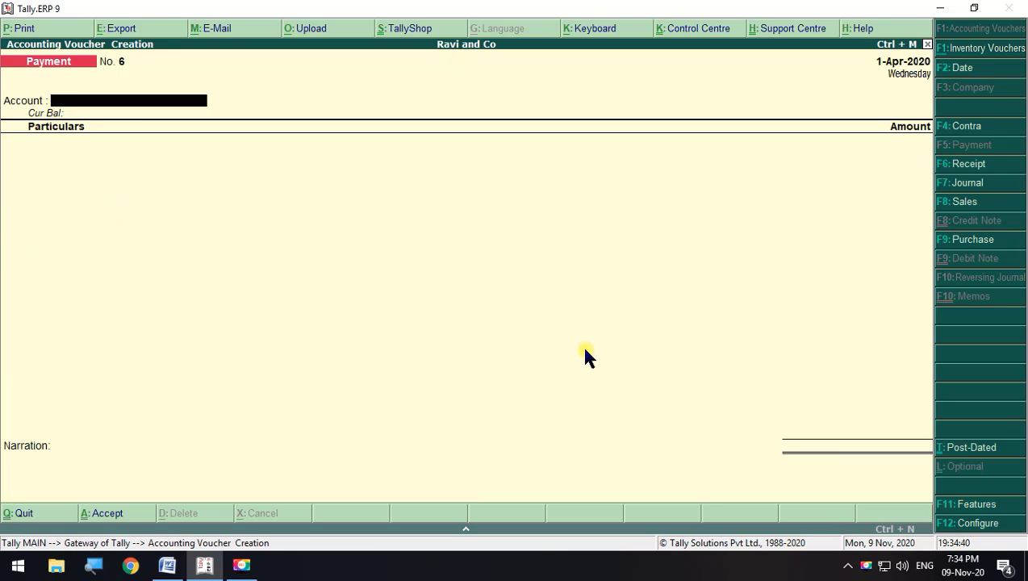
# Switch to Word and highlight the line with the expected net loss and balance sheet total below item 21
pyautogui.hotkey('alt', 'Tab')
pyautogui.scroll(-3, 579, 396)
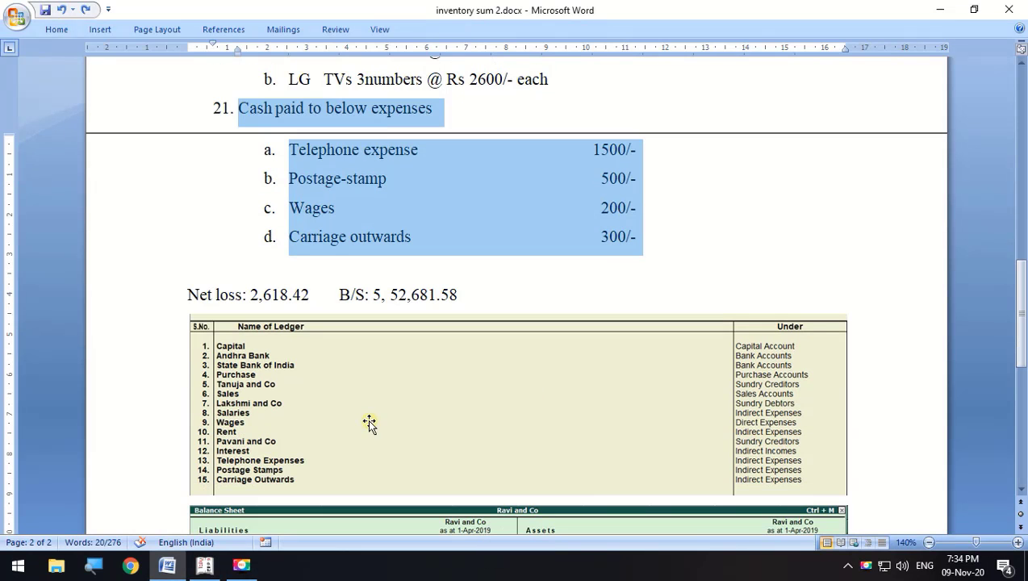
pyautogui.moveTo(193, 295); pyautogui.dragTo(514, 317)
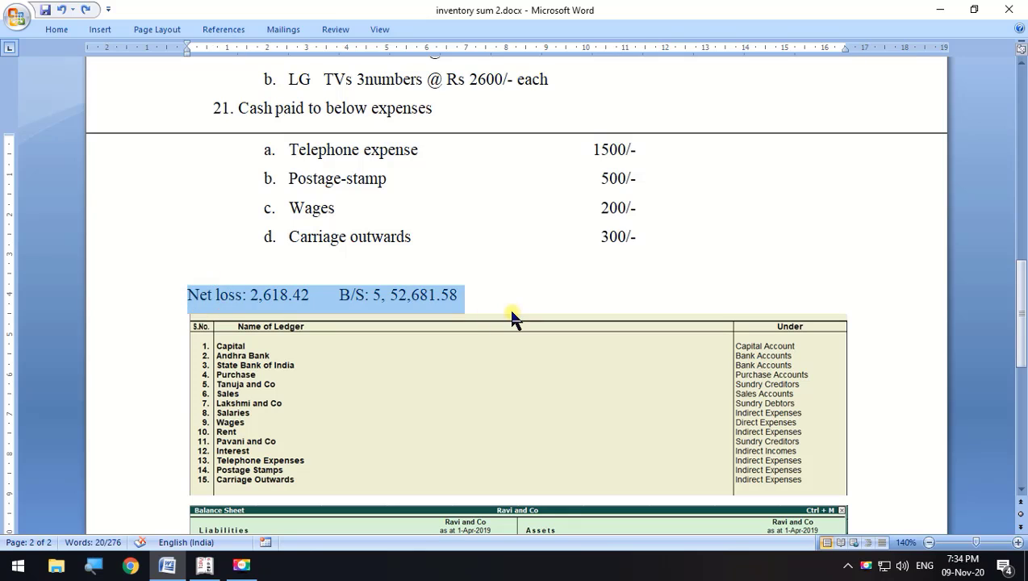
# Switch to Tally.ERP 9, leave voucher entry and open the Balance Sheet of Ravi and Co
pyautogui.hotkey('alt', 'Tab')
pyautogui.press('Escape')
pyautogui.press('Escape')
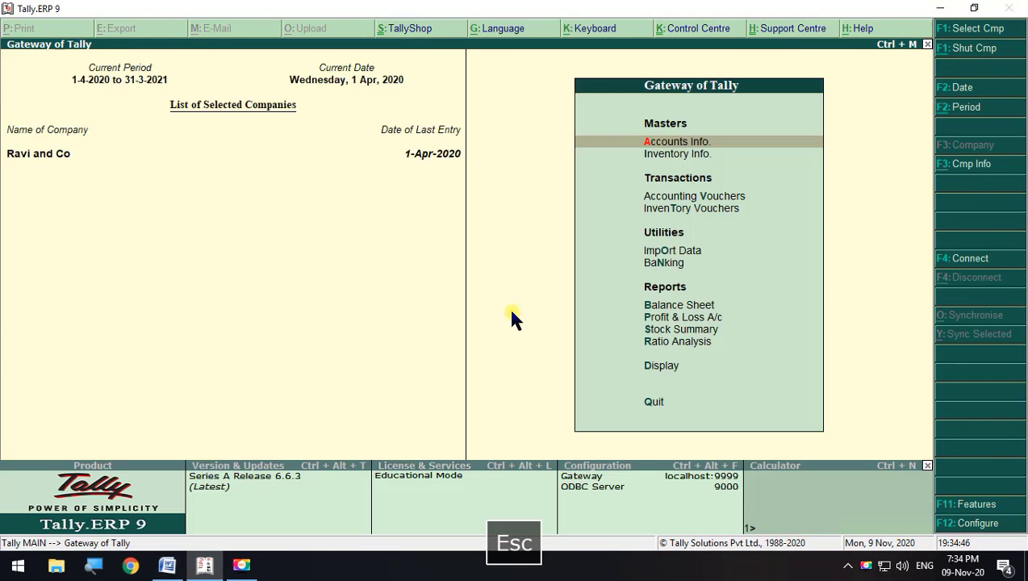
pyautogui.press('Escape')
pyautogui.press('Escape')
pyautogui.press('Down')
pyautogui.press('Down')
pyautogui.press('Down')
pyautogui.press('Down')
pyautogui.press('Down')
pyautogui.press('Down')
pyautogui.press('Down')
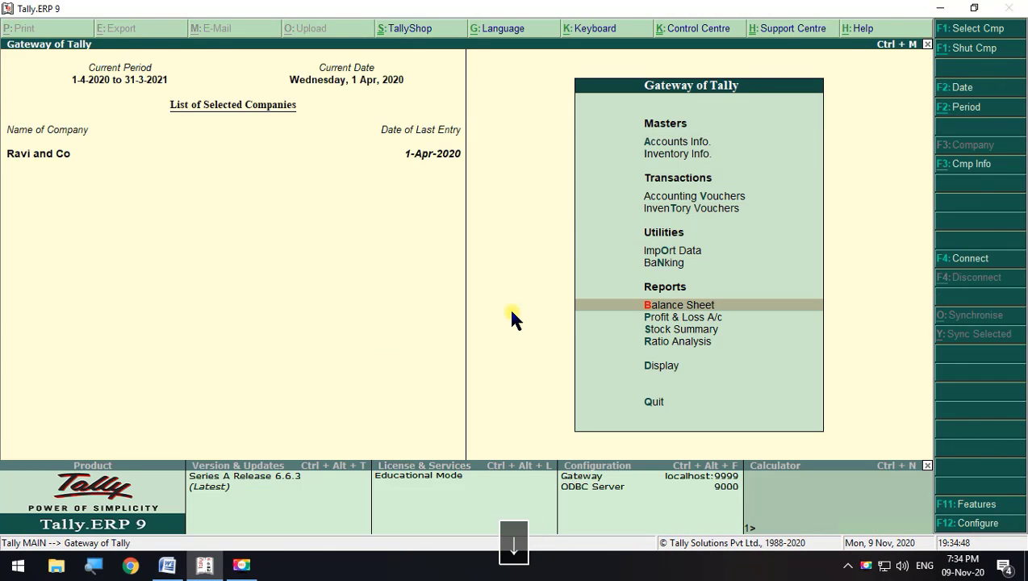
pyautogui.press('Up')
pyautogui.press('Return')
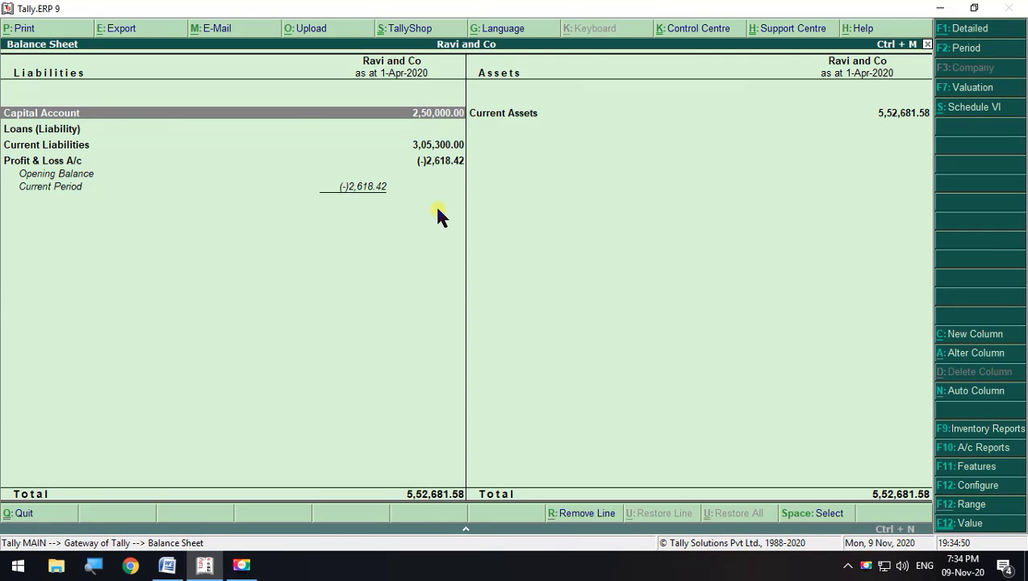
# Compare the Tally Balance Sheet with the expected net loss, total and reference balance sheet in the Word document
pyautogui.hotkey('alt', 'Tab')
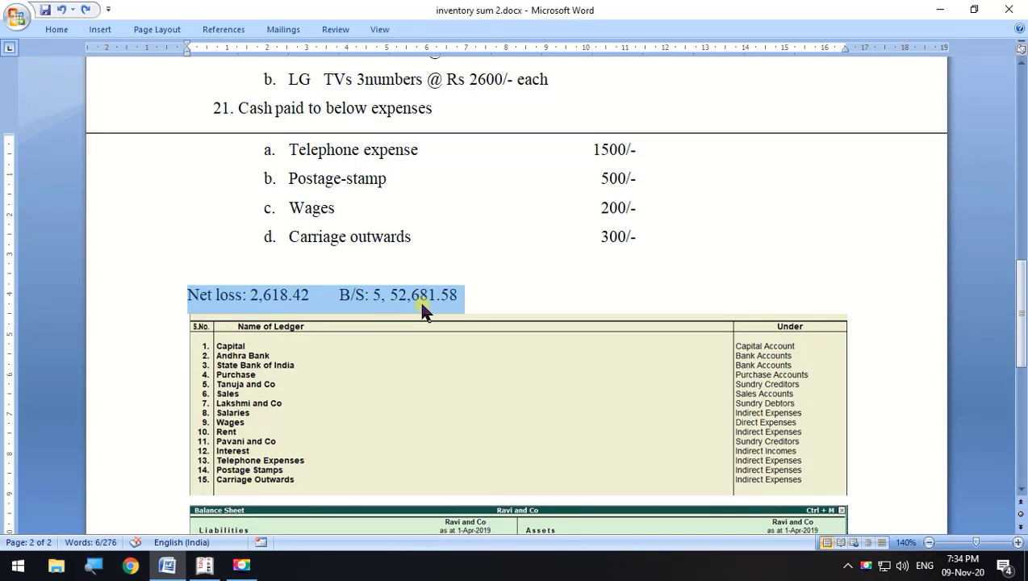
pyautogui.hotkey('alt', 'Tab')
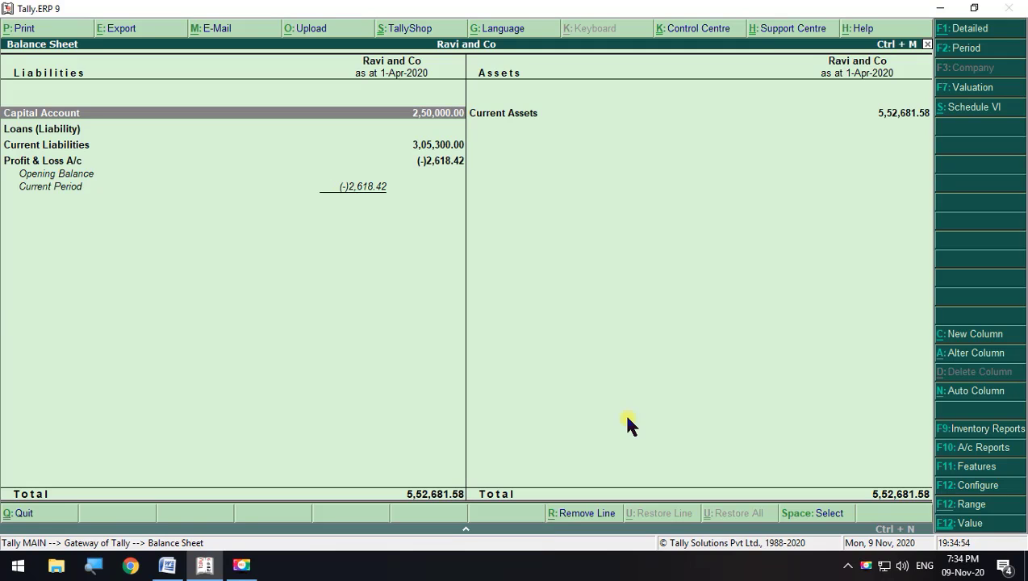
pyautogui.hotkey('alt', 'Tab')
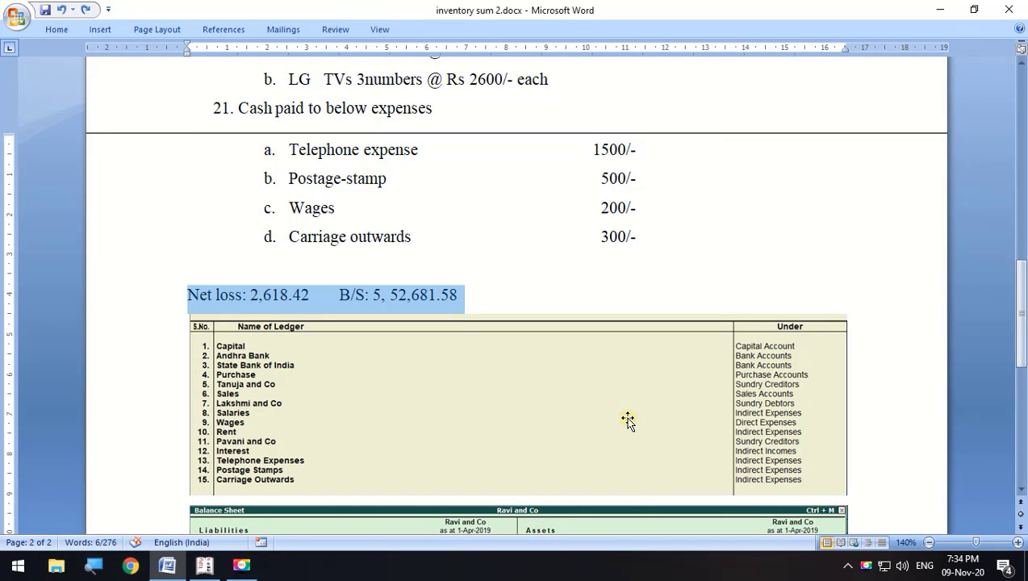
pyautogui.scroll(-3, 629, 418)
pyautogui.scroll(-4, 629, 418)
pyautogui.hotkey('alt', 'Tab')
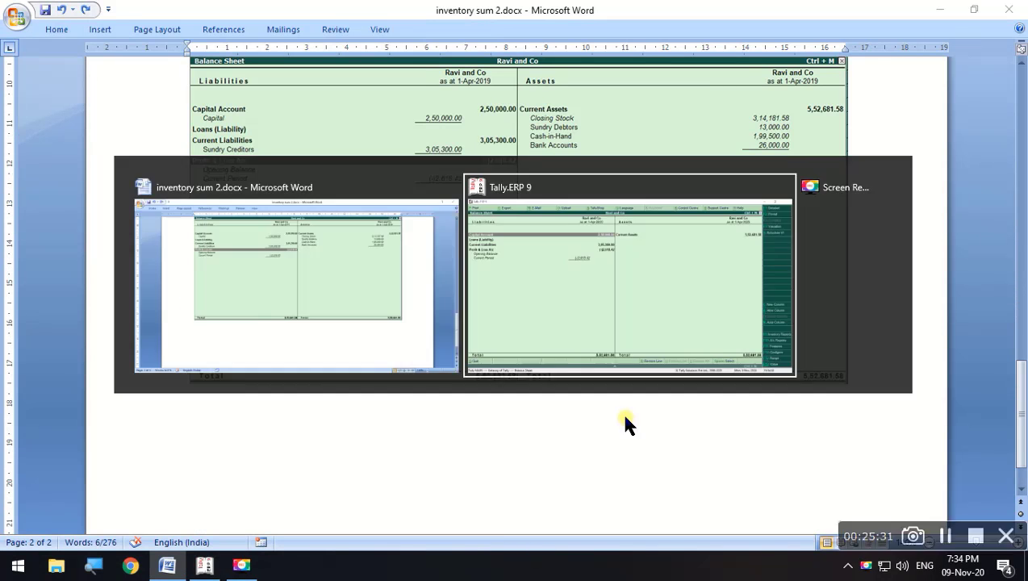
# Return to the Gateway of Tally, reopen the Balance Sheet for another look and close it
pyautogui.press('Escape')
pyautogui.press('Escape')
pyautogui.press('Escape')
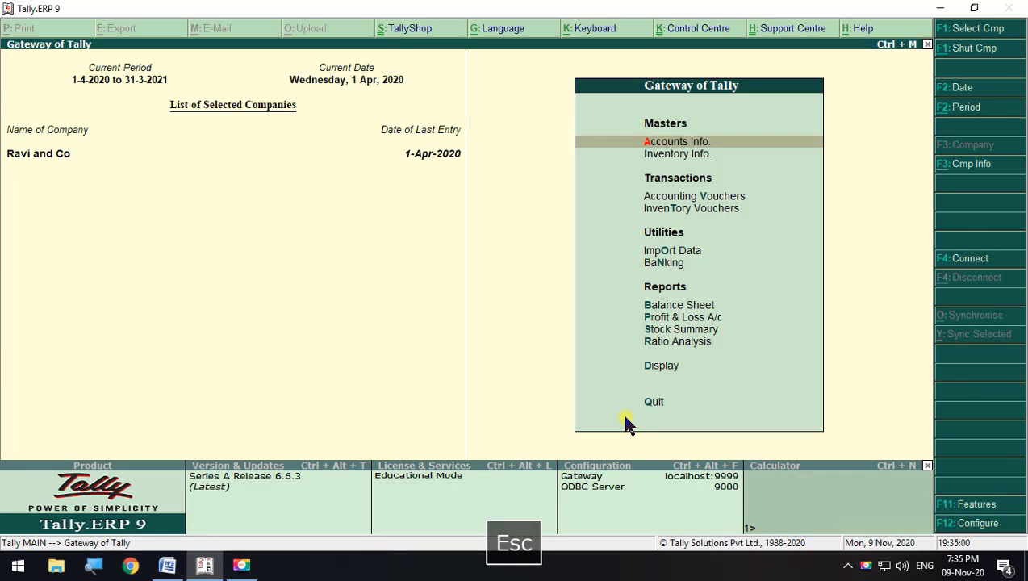
pyautogui.click(679, 305)
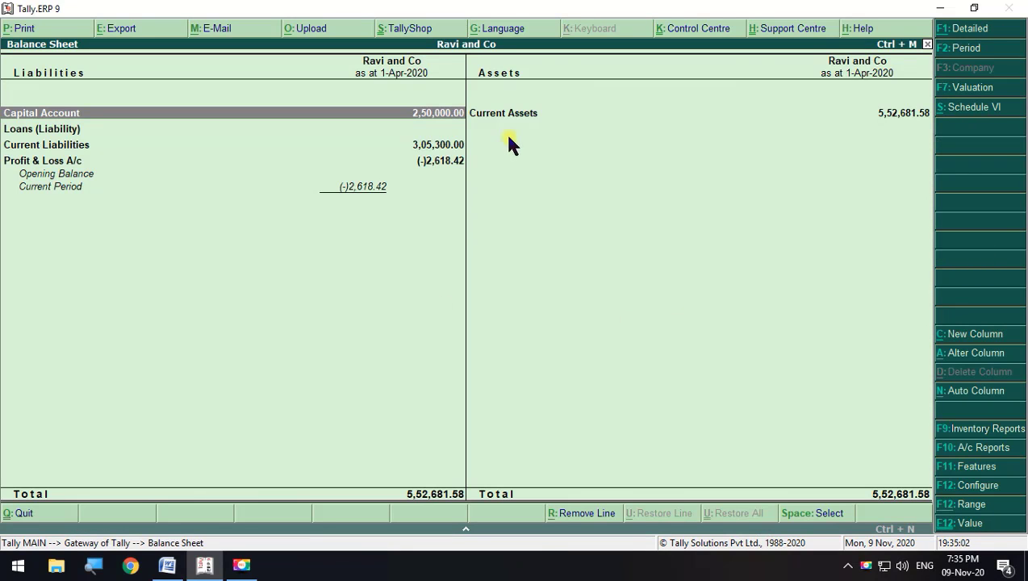
pyautogui.press('Escape')
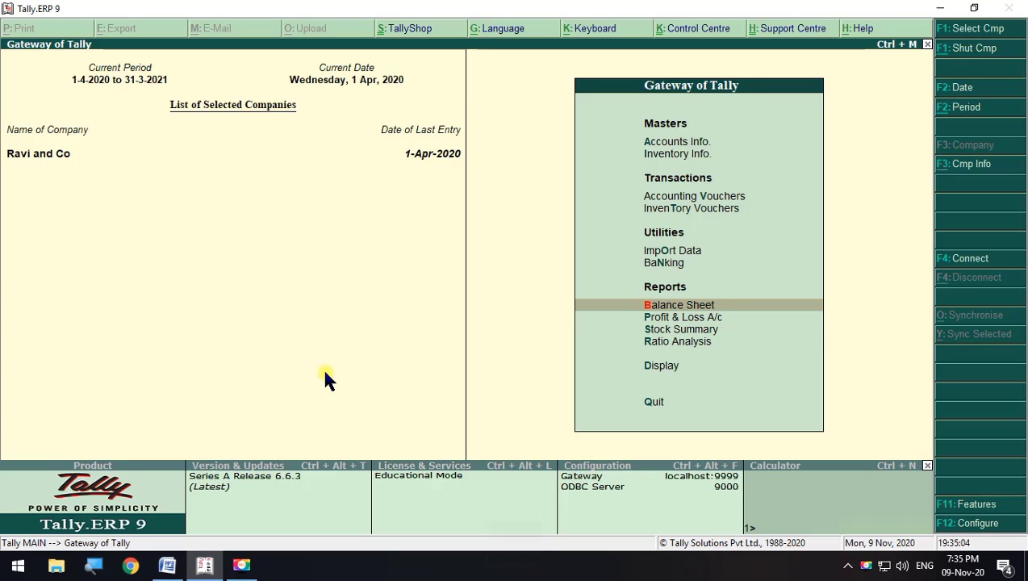
# Open the Stock Summary, show it in detailed form to examine the closing balance of each stock item, and close it
pyautogui.press('Down')
pyautogui.press('Down')
pyautogui.press('Return')
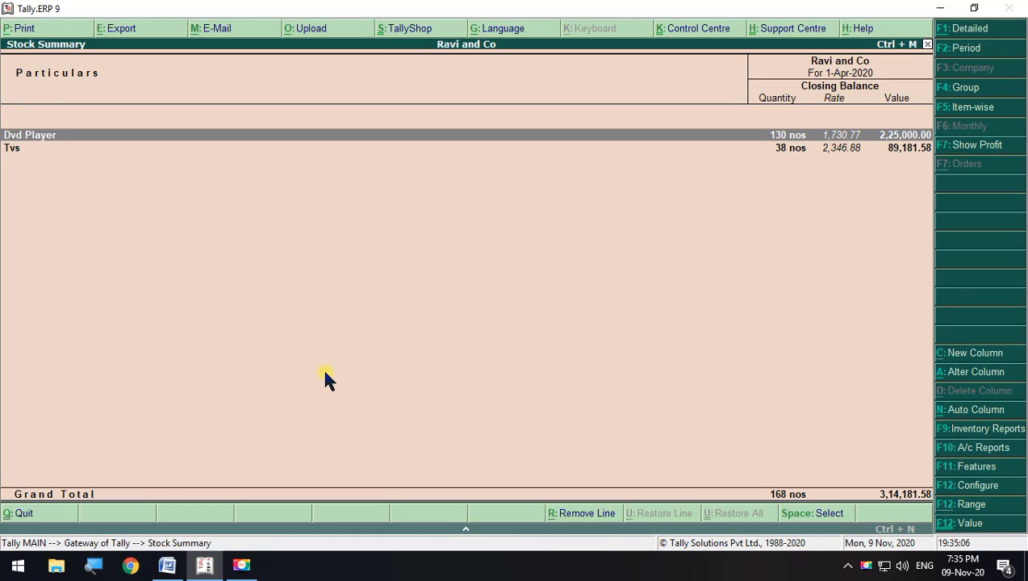
pyautogui.hotkey('alt', 'F1')
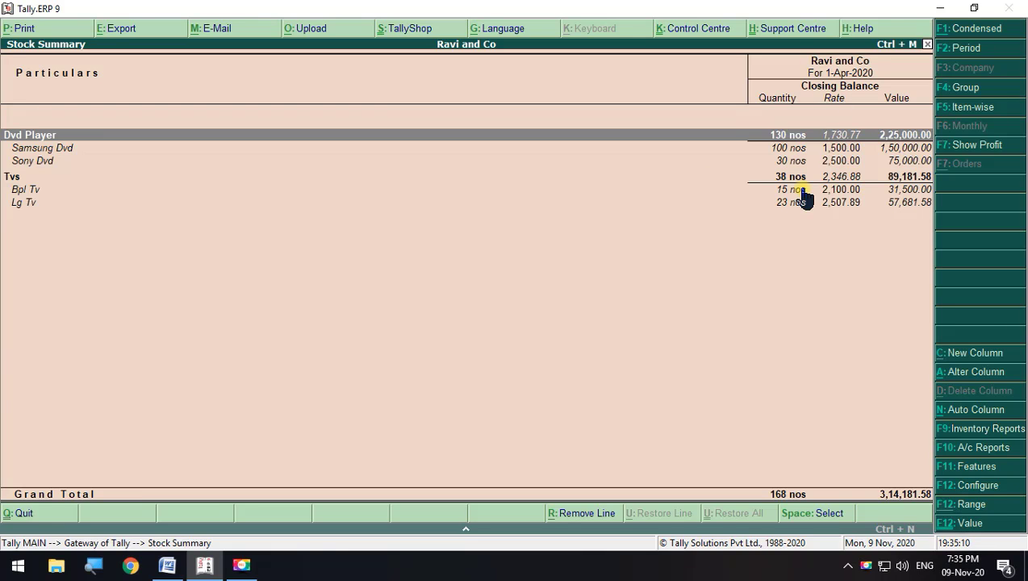
pyautogui.press('Escape')
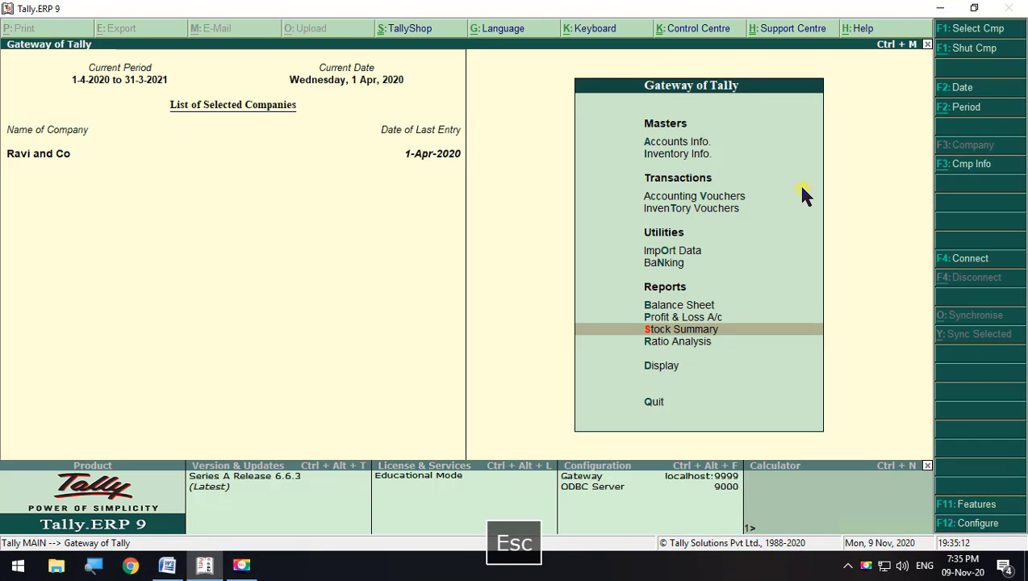
# Open the Stock Query for Bpl Tv from the inventory statements, examine its purchases, sales and godown details, and return to the Display Menu
pyautogui.press('Down')
pyautogui.press('Down')
pyautogui.press('Return')
pyautogui.press('Down')
pyautogui.press('Down')
pyautogui.press('Down')
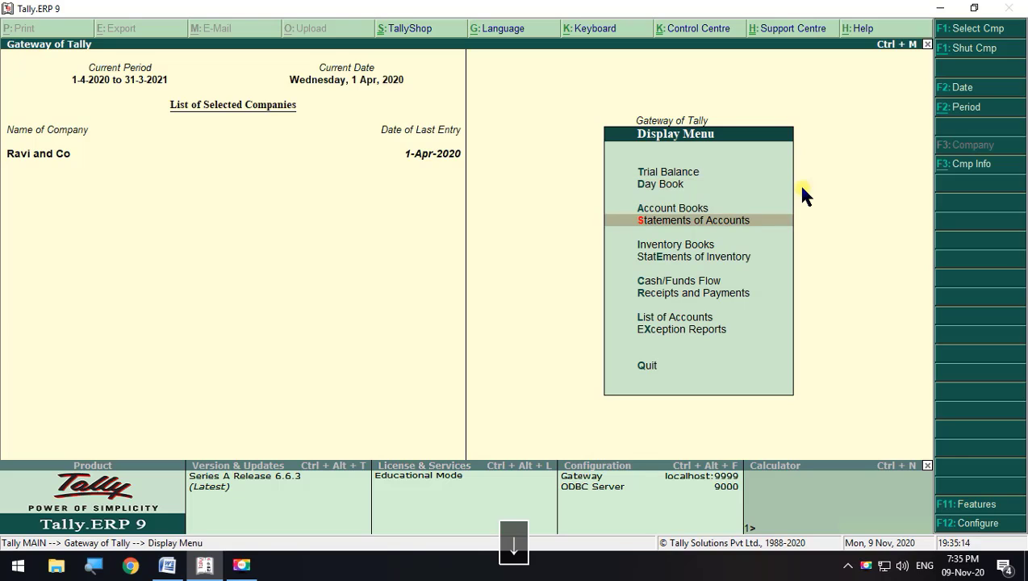
pyautogui.press('Down')
pyautogui.press('Down')
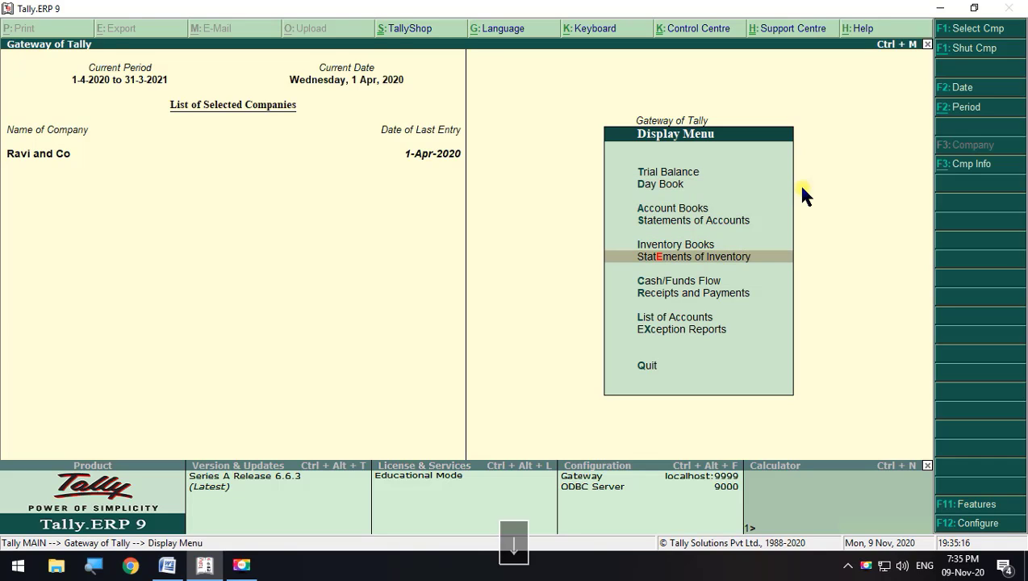
pyautogui.press('Return')
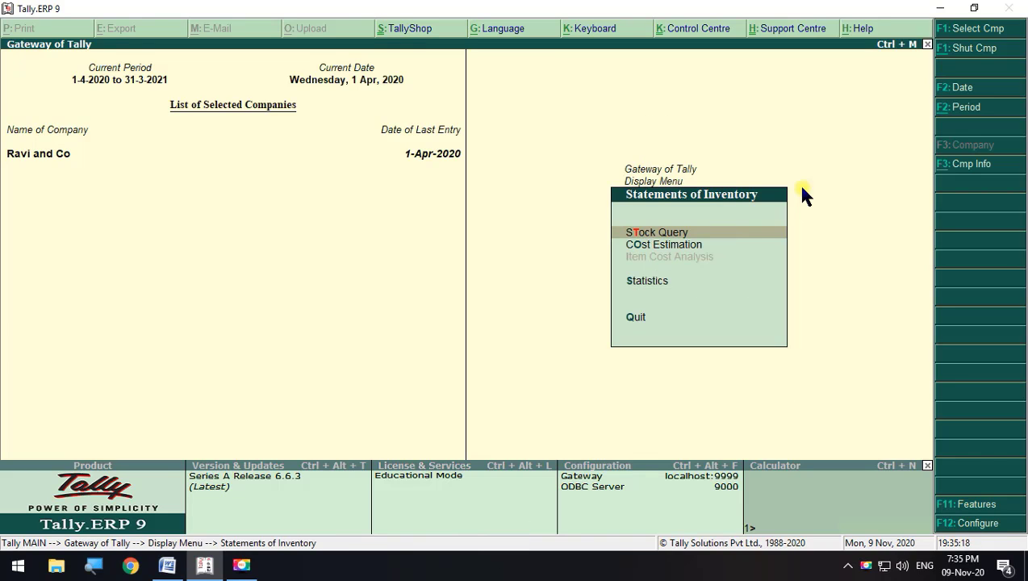
pyautogui.press('Return')
pyautogui.press('Return')
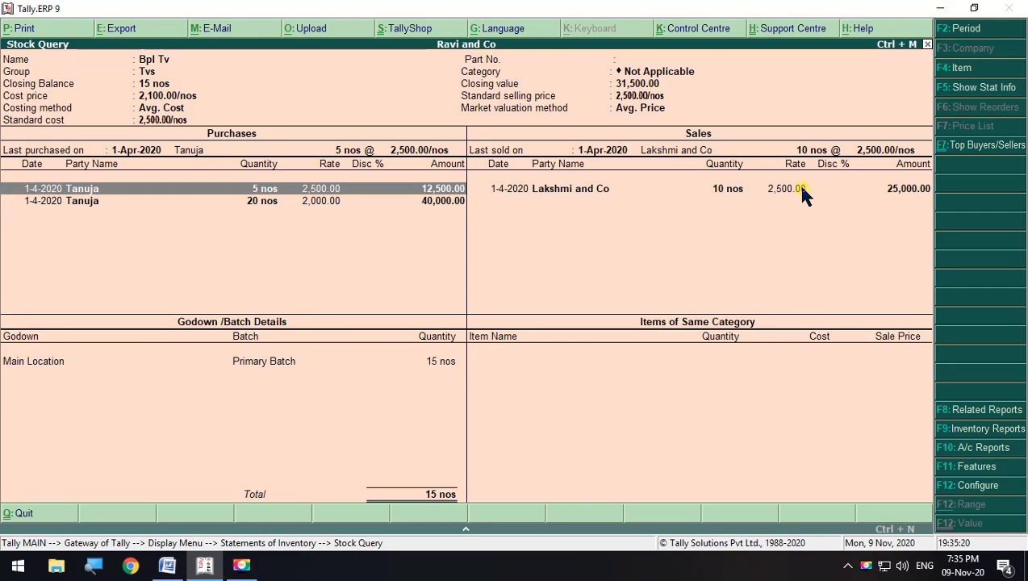
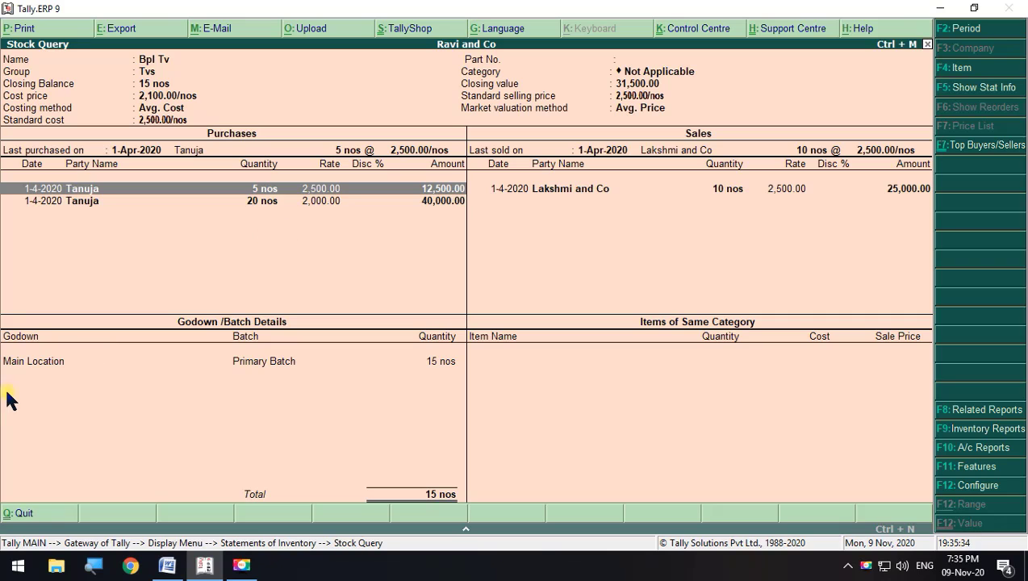
pyautogui.press('Escape')
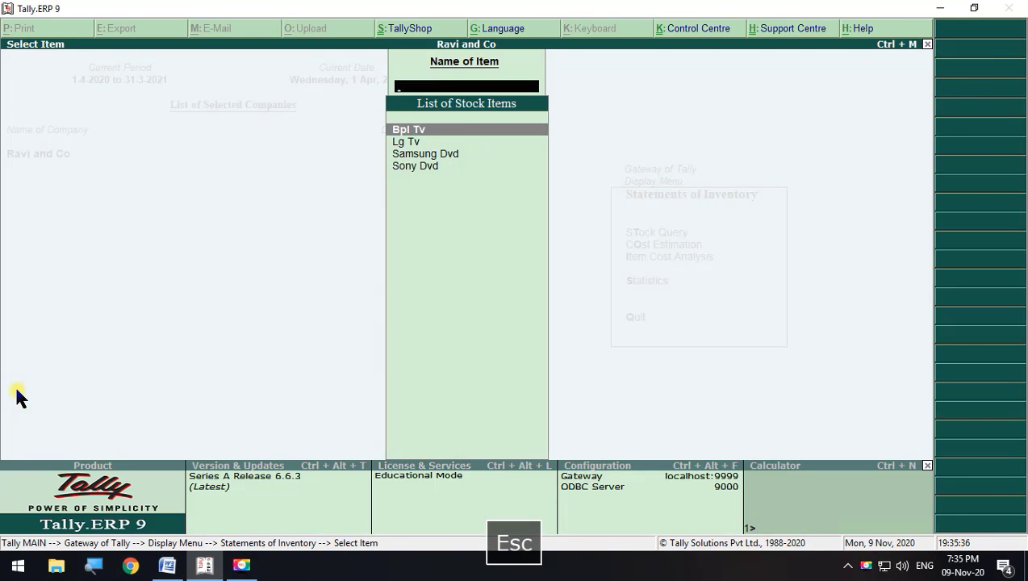
pyautogui.press('Escape')
pyautogui.press('Escape')
# Open the Inventory Books stock item report for Bpl Tv, examine its April vouchers, and return to the Gateway of Tally
pyautogui.press('Up')
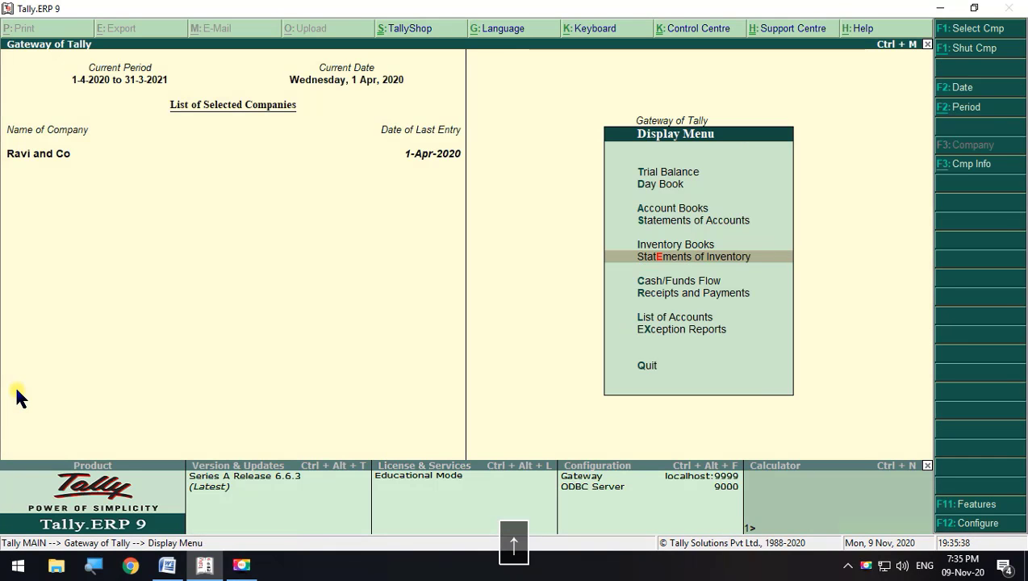
pyautogui.press('Return')
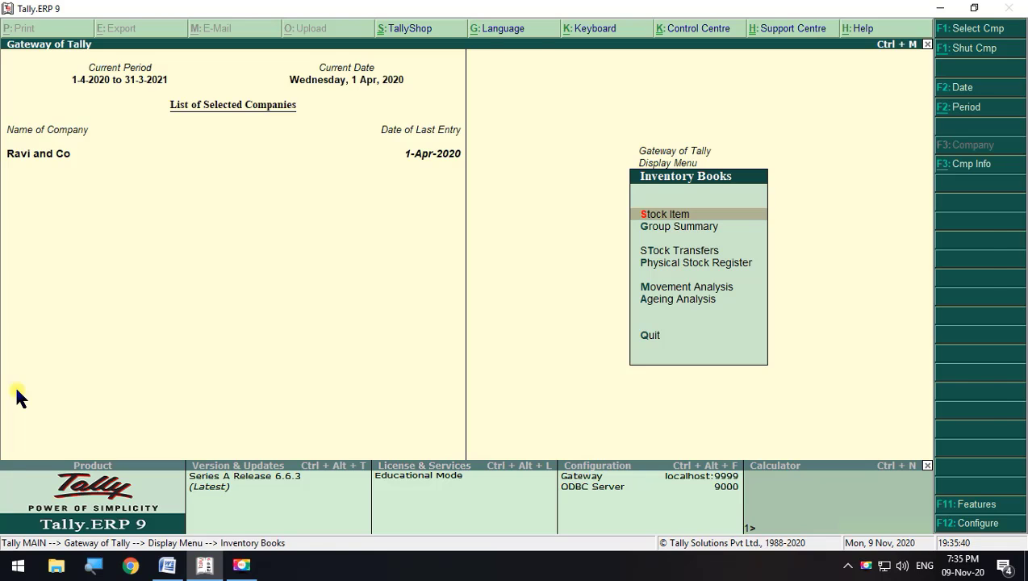
pyautogui.press('Return')
pyautogui.press('Return')
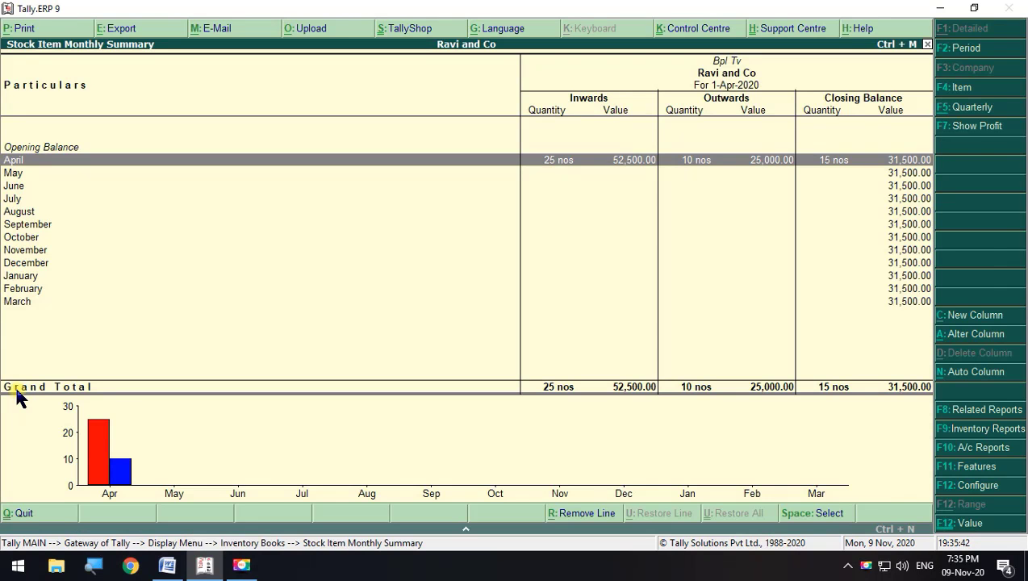
pyautogui.press('Return')
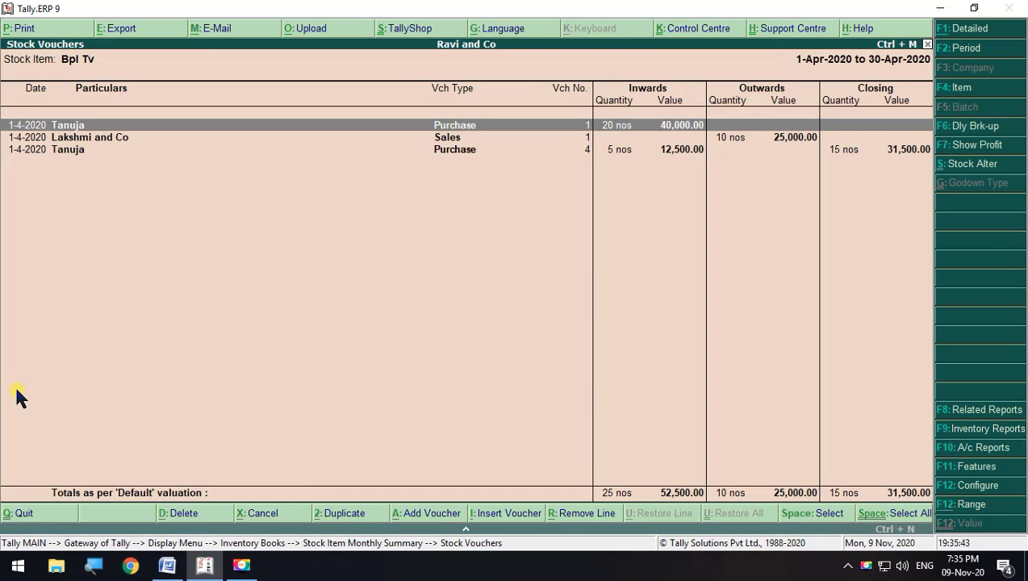
pyautogui.click(446, 138)
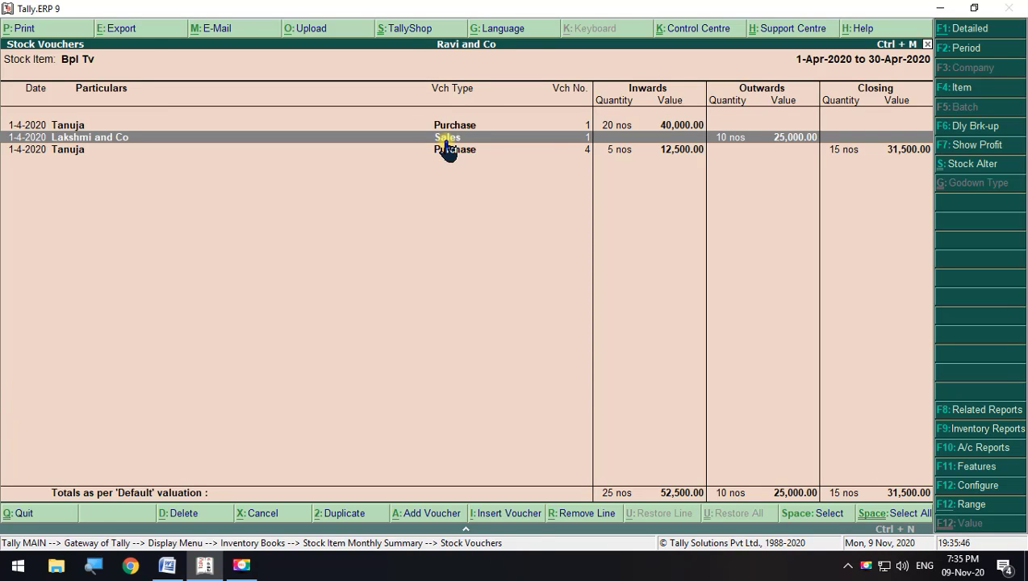
pyautogui.press('Escape')
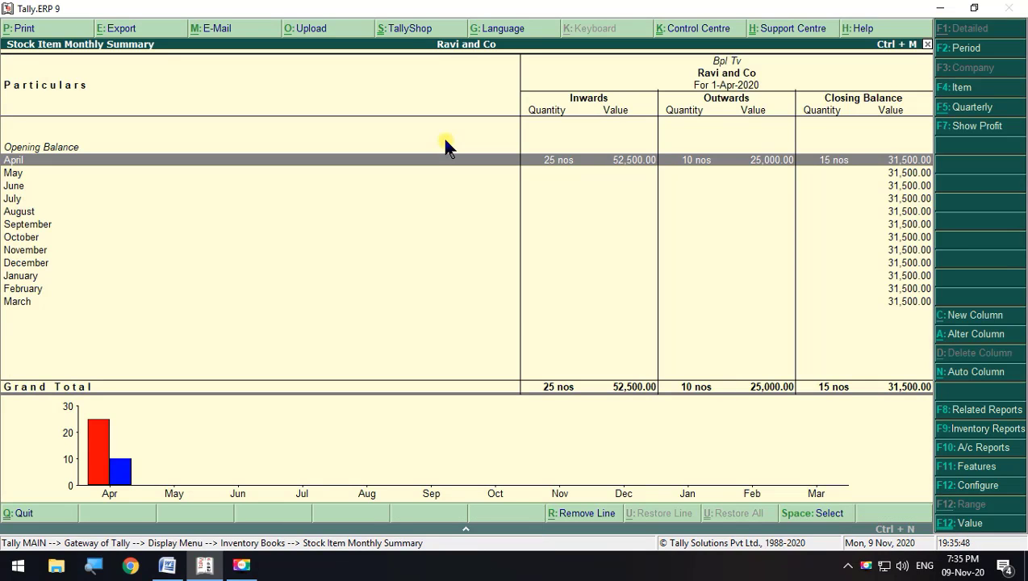
pyautogui.press('Escape')
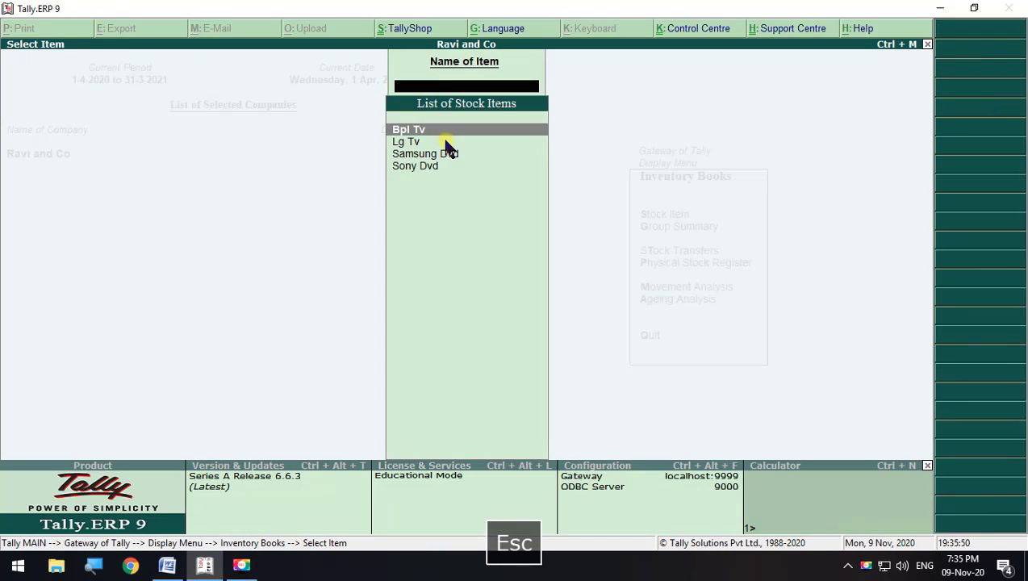
pyautogui.press('Escape')
pyautogui.press('Escape')
pyautogui.press('Escape')
pyautogui.press('Escape')
pyautogui.press('Escape')
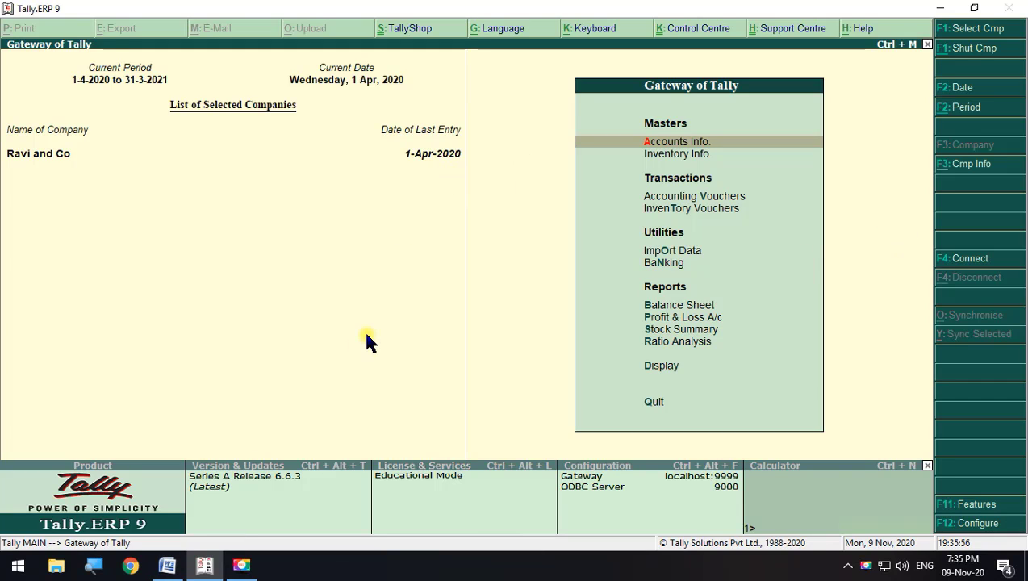
# Open the Day Book of Ravi and Co and show it in detailed form
pyautogui.click(662, 367)
pyautogui.press('Down')
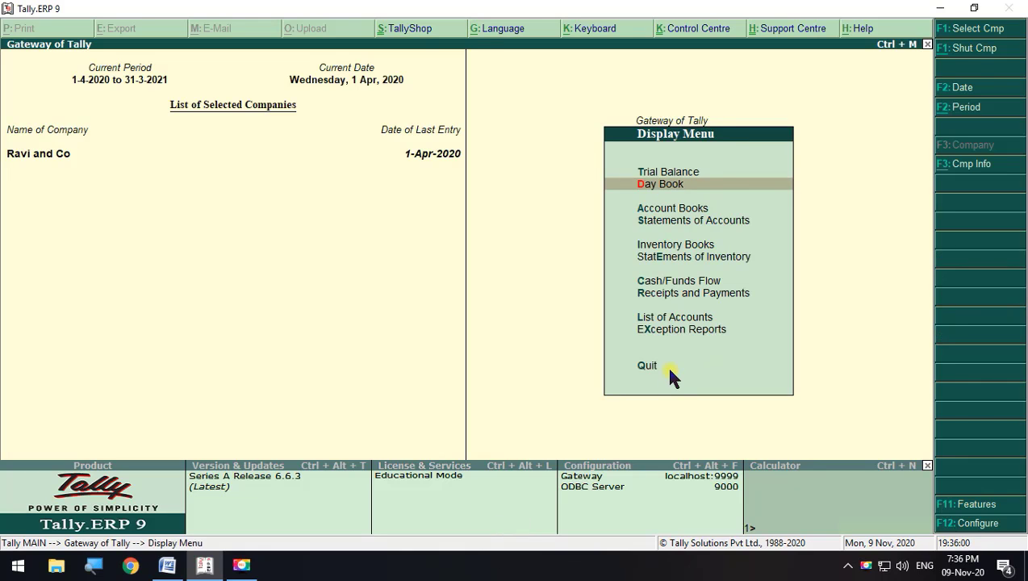
pyautogui.press('Return')
pyautogui.hotkey('alt', 'F1')
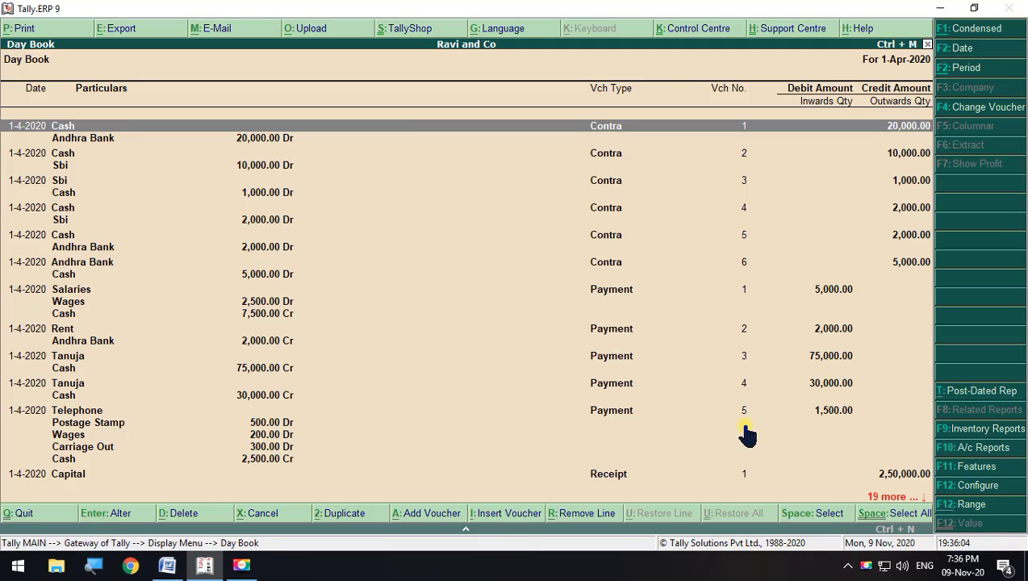
# Review all contra, payment, receipt, sales and purchase vouchers in the detailed Day Book and return to the first entry
pyautogui.press('Down')
pyautogui.press('Down')
pyautogui.press('Down')
pyautogui.press('Down')
pyautogui.press('Down')
pyautogui.press('Down')
pyautogui.press('Down')
pyautogui.press('Down')
pyautogui.press('Down')
pyautogui.press('Down')
pyautogui.press('Down')
pyautogui.press('Down')
pyautogui.press('Down')
pyautogui.press('Down')
pyautogui.press('Down')
pyautogui.press('Down')
pyautogui.press('Down')
pyautogui.press('Down')
pyautogui.press('Down')
pyautogui.press('Down')
pyautogui.press('Down')
pyautogui.press('Down')
pyautogui.press('Down')
pyautogui.press('Down')
pyautogui.press('Down')
pyautogui.press('Down')
pyautogui.press('Down')
pyautogui.press('Down')
pyautogui.press('Down')
pyautogui.press('Down')
pyautogui.press('Down')
pyautogui.press('Down')
pyautogui.press('Down')
pyautogui.press('Down')
pyautogui.press('Down')
pyautogui.press('Down')
pyautogui.press('Down')
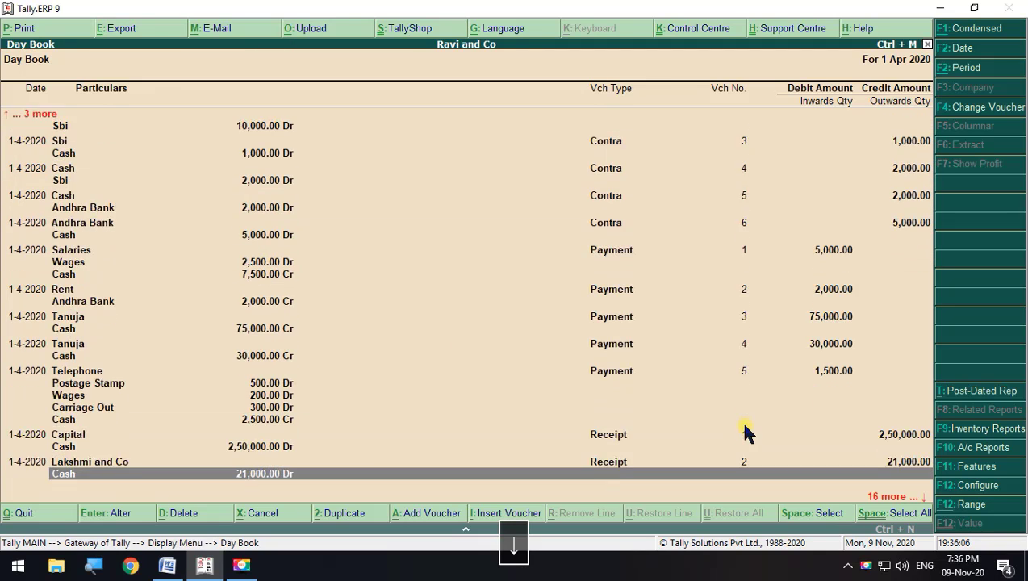
pyautogui.press('Up')
pyautogui.press('Up')
pyautogui.press('Up')
pyautogui.press('Up')
pyautogui.press('Up')
pyautogui.press('Up')
pyautogui.press('Up')
pyautogui.press('Up')
pyautogui.press('Up')
pyautogui.press('Up')
pyautogui.press('Up')
pyautogui.press('Up')
pyautogui.press('Up')
pyautogui.press('Up')
pyautogui.press('Up')
pyautogui.press('Up')
pyautogui.press('Up')
pyautogui.press('Up')
pyautogui.press('Up')
pyautogui.press('Up')
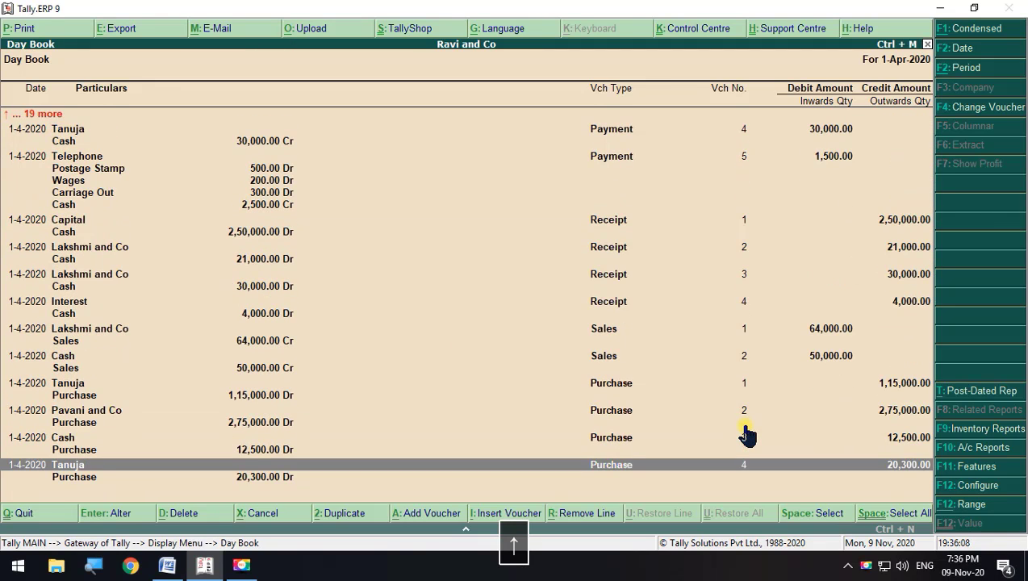
pyautogui.press('Up')
pyautogui.press('Up')
pyautogui.press('Up')
pyautogui.press('Up')
pyautogui.press('Up')
pyautogui.press('Up')
pyautogui.press('Up')
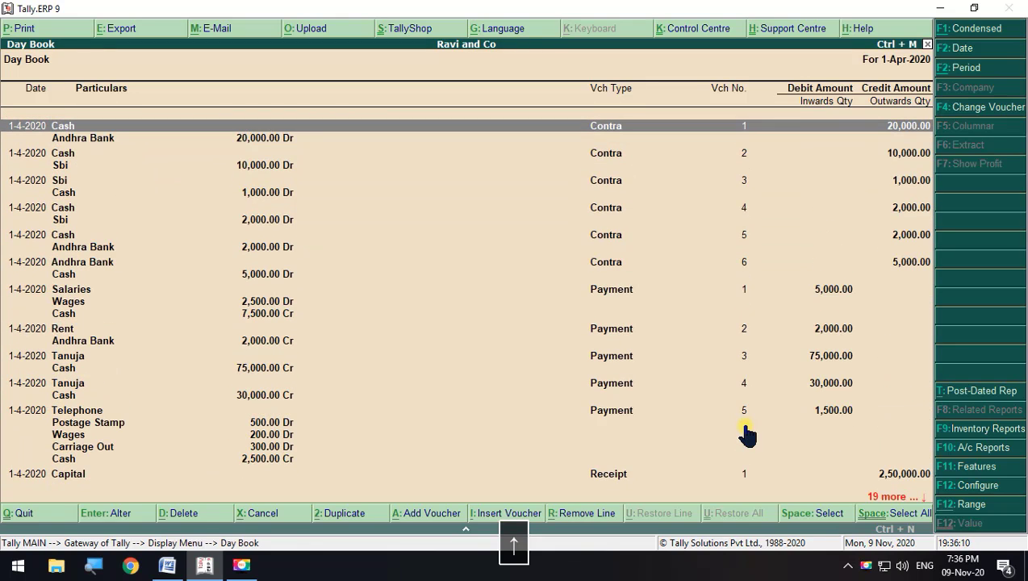
# Configure the Day Book to show inventory details and sort the vouchers in order of entry
pyautogui.press('F12')
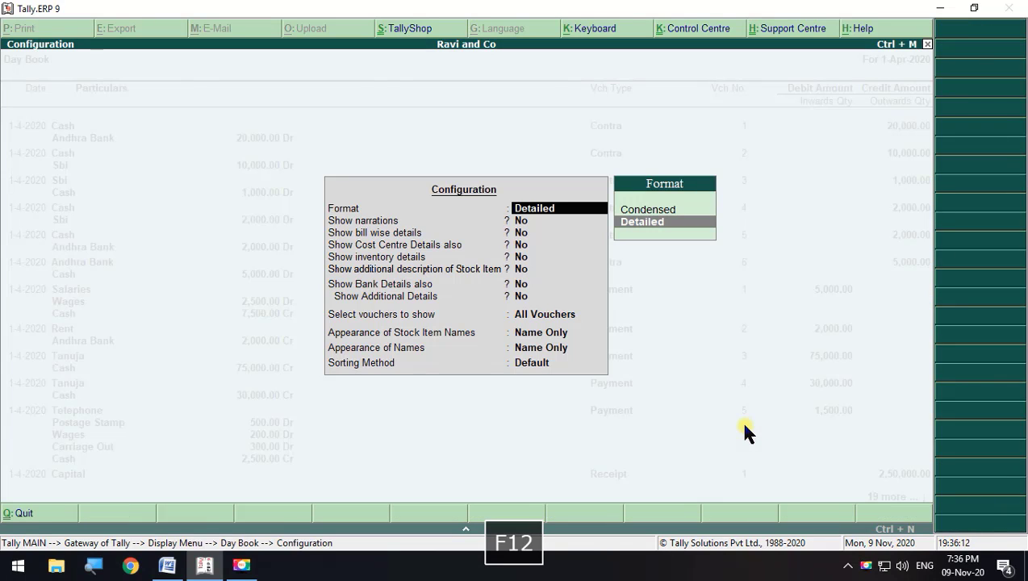
pyautogui.press('Return')
pyautogui.press('Return')
pyautogui.press('Return')
pyautogui.press('Return')
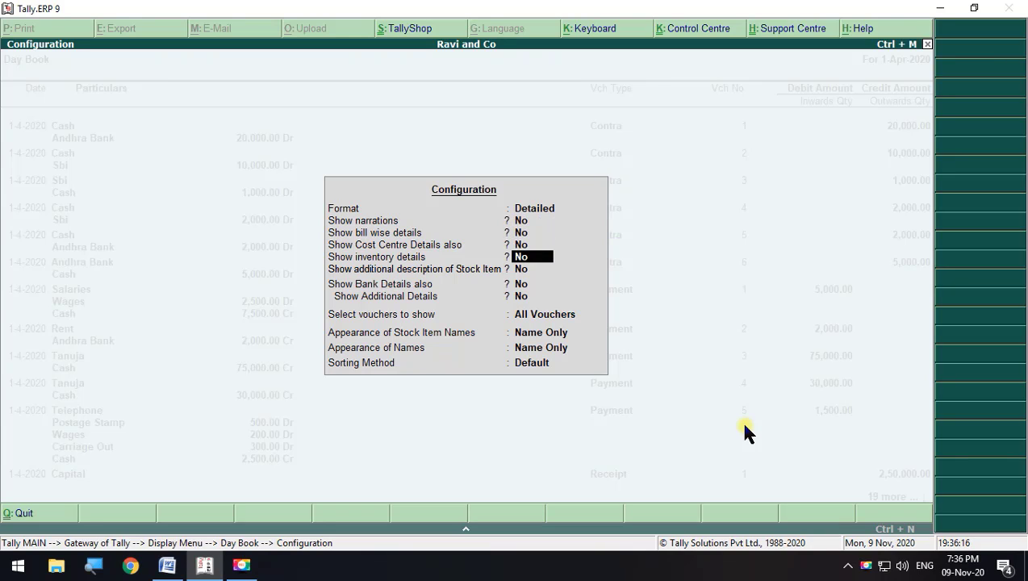
pyautogui.write('y')
pyautogui.press('Return')
pyautogui.press('Return')
pyautogui.press('Return')
pyautogui.press('Return')
pyautogui.press('Return')
pyautogui.press('Return')
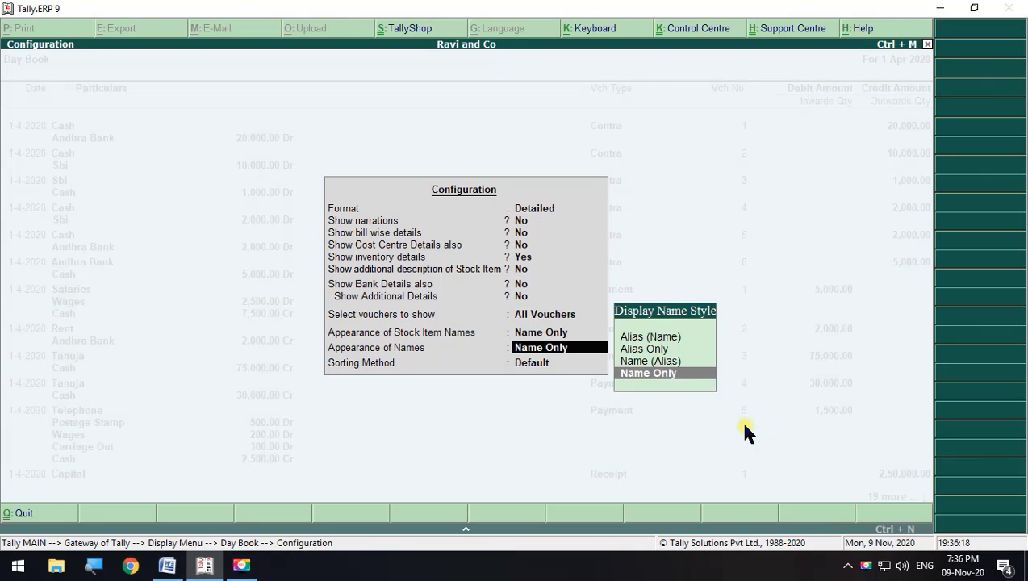
pyautogui.press('Down')
pyautogui.press('Return')
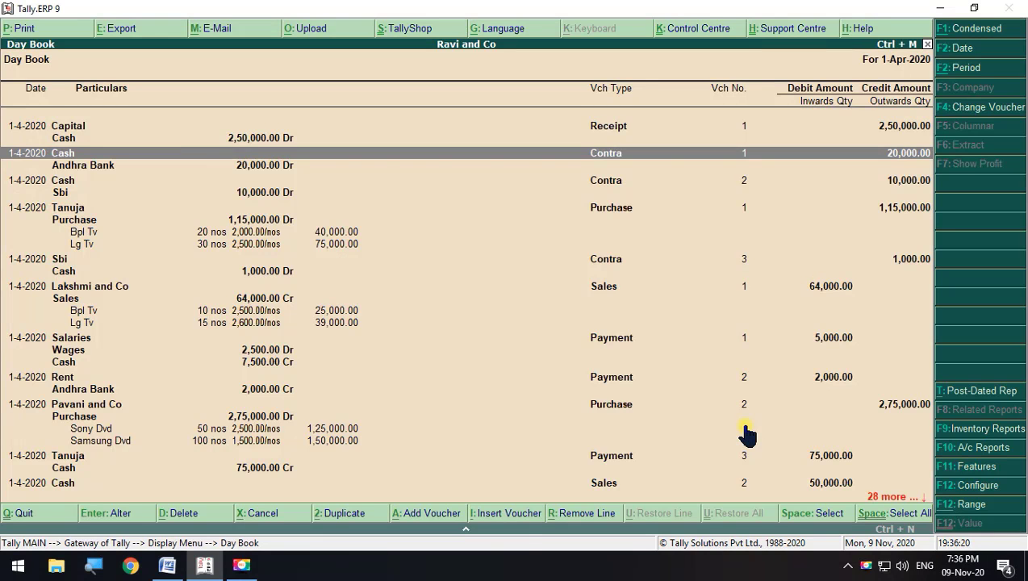
# Review the reordered Day Book to the last voucher, examining the stock items, quantities and rates under each sale and purchase
pyautogui.press('Up')
pyautogui.press('Up')
pyautogui.press('Down')
pyautogui.press('Down')
pyautogui.press('Down')
pyautogui.press('Down')
pyautogui.press('Down')
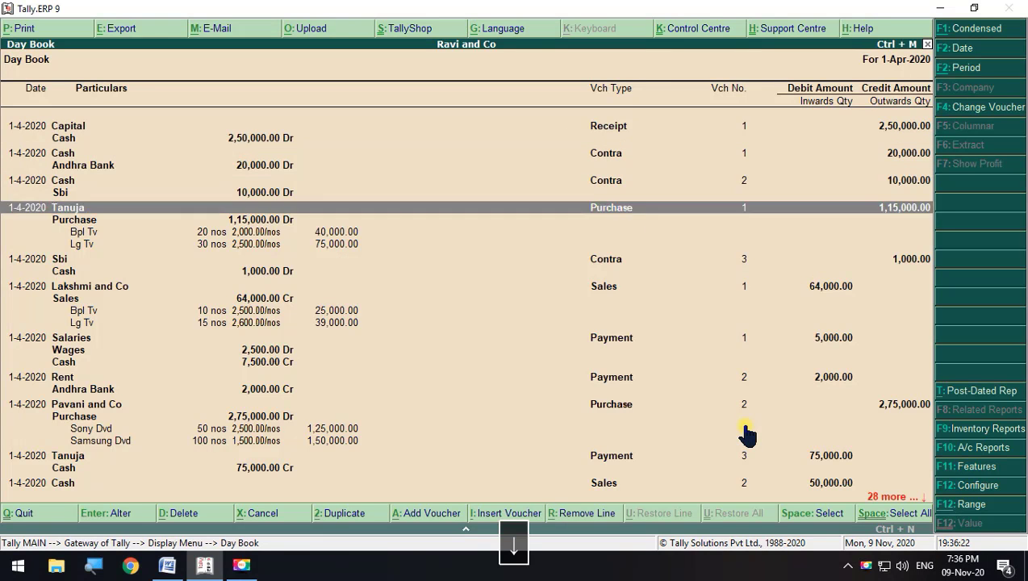
pyautogui.press('Down')
pyautogui.press('Down')
pyautogui.press('Down')
pyautogui.press('Down')
pyautogui.press('Down')
pyautogui.press('Down')
pyautogui.press('Down')
pyautogui.press('Down')
pyautogui.press('Down')
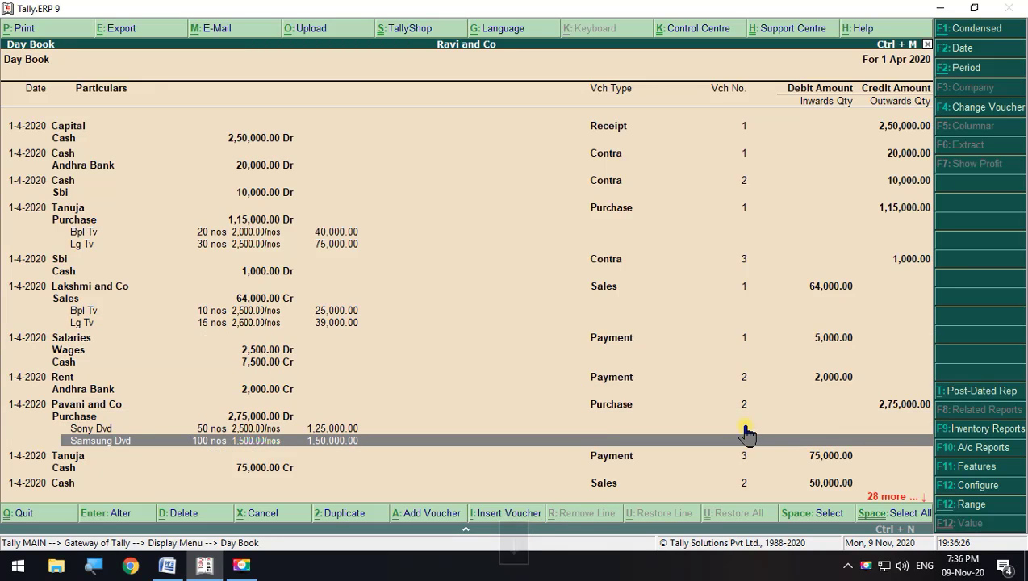
pyautogui.press('Down')
pyautogui.press('Down')
pyautogui.press('Down')
pyautogui.press('Down')
pyautogui.press('Down')
pyautogui.press('Down')
pyautogui.press('Down')
pyautogui.press('Down')
pyautogui.press('Down')
pyautogui.press('Down')
pyautogui.press('Down')
pyautogui.press('Down')
pyautogui.press('Down')
pyautogui.press('Down')
pyautogui.press('Down')
pyautogui.press('Down')
pyautogui.press('Down')
pyautogui.press('Down')
pyautogui.press('Down')
pyautogui.press('Down')
pyautogui.press('Down')
pyautogui.press('Down')
pyautogui.press('Down')
pyautogui.press('Down')
pyautogui.press('Down')
pyautogui.press('Down')
pyautogui.press('Down')
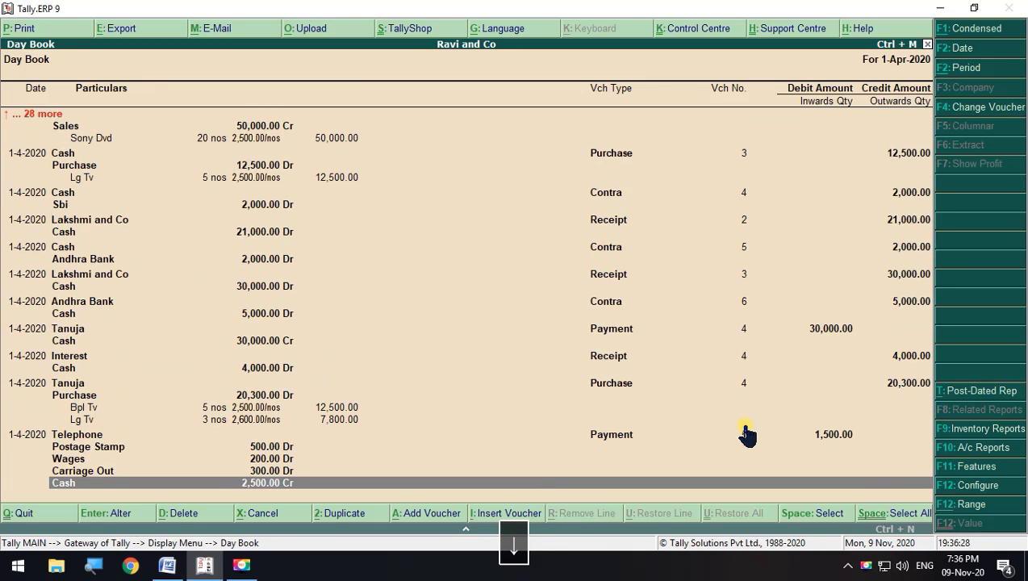
# Review the Day Book vouchers backwards from the final telephone and wages payment to the opening capital receipt
pyautogui.press('Up')
pyautogui.press('Up')
pyautogui.press('Up')
pyautogui.press('Up')
pyautogui.press('Up')
pyautogui.press('Up')
pyautogui.press('Up')
pyautogui.press('Up')
pyautogui.press('Up')
pyautogui.press('Up')
pyautogui.press('Up')
pyautogui.press('Up')
pyautogui.press('Up')
pyautogui.press('Up')
pyautogui.press('Up')
pyautogui.press('Up')
pyautogui.press('Up')
pyautogui.press('Up')
pyautogui.press('Up')
pyautogui.press('Up')
pyautogui.press('Up')
pyautogui.press('Up')
pyautogui.press('Up')
pyautogui.press('Up')
pyautogui.press('Up')
pyautogui.press('Up')
pyautogui.press('Up')
pyautogui.press('Up')
pyautogui.press('Up')
pyautogui.press('Up')
pyautogui.press('Up')
pyautogui.press('Up')
pyautogui.press('Up')
pyautogui.press('Up')
pyautogui.press('Up')
pyautogui.press('Up')
pyautogui.press('Up')
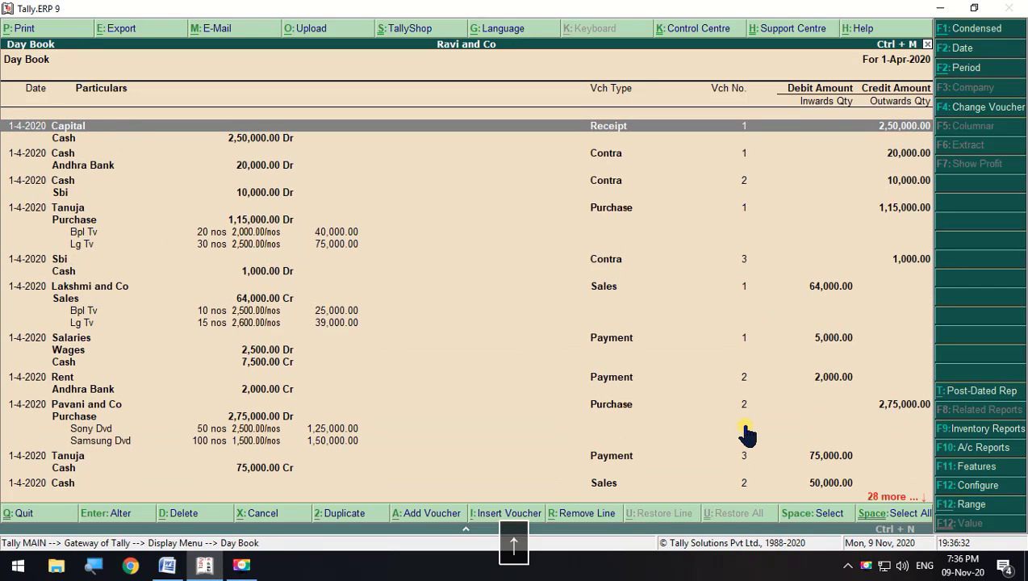
# Examine the Day Book once more from the capital receipt through to the last line of payment voucher 5
pyautogui.press('Down')
pyautogui.press('Down')
pyautogui.press('Down')
pyautogui.press('Down')
pyautogui.press('Down')
pyautogui.press('Down')
pyautogui.press('Down')
pyautogui.press('Down')
pyautogui.press('Down')
pyautogui.press('Down')
pyautogui.press('Down')
pyautogui.press('Down')
pyautogui.press('Down')
pyautogui.press('Down')
pyautogui.press('Down')
pyautogui.press('Down')
pyautogui.press('Down')
pyautogui.press('Down')
pyautogui.press('Down')
pyautogui.press('Down')
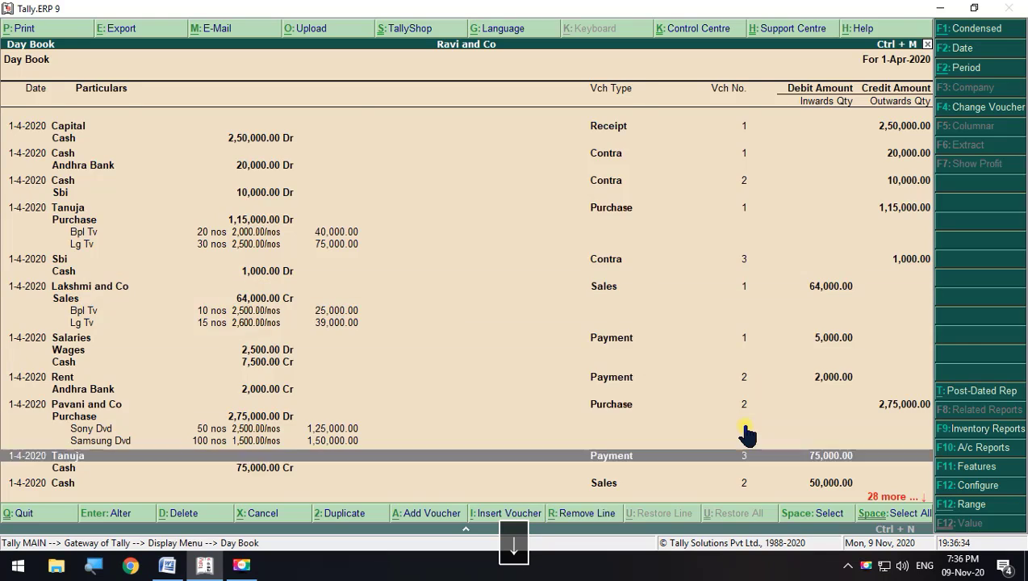
pyautogui.press('Down')
pyautogui.press('Down')
pyautogui.press('Down')
pyautogui.press('Down')
pyautogui.press('Down')
pyautogui.press('Down')
pyautogui.press('Down')
pyautogui.press('Down')
pyautogui.press('Down')
pyautogui.press('Down')
pyautogui.press('Down')
pyautogui.press('Down')
pyautogui.press('Down')
pyautogui.press('Down')
pyautogui.press('Down')
pyautogui.press('Down')
pyautogui.press('Down')
pyautogui.press('Down')
pyautogui.press('Down')
pyautogui.press('Down')
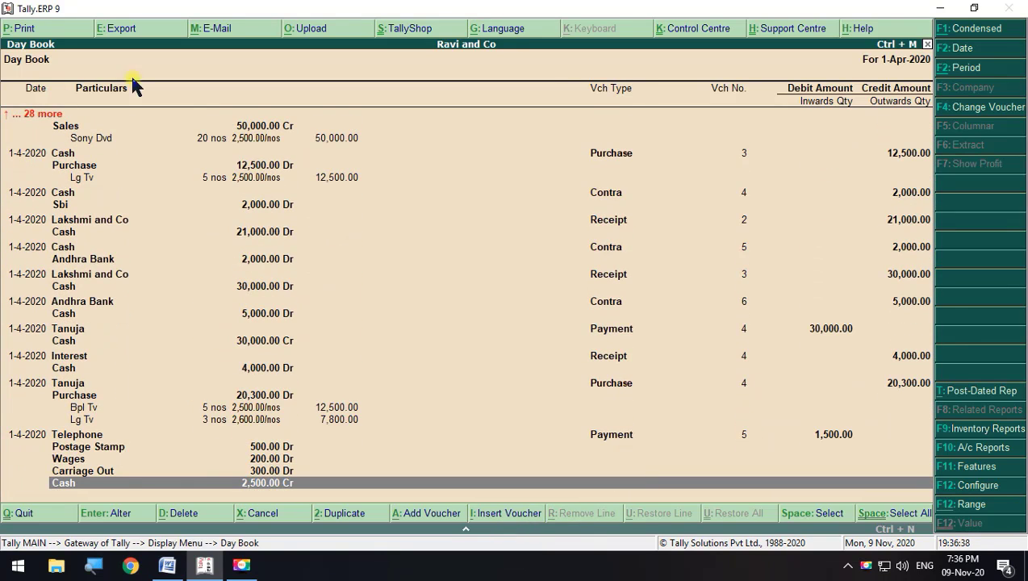
# Check the Day Book entries in reverse and return to the first voucher, the capital receipt
pyautogui.press('Up')
pyautogui.press('Up')
pyautogui.press('Up')
pyautogui.press('Up')
pyautogui.press('Up')
pyautogui.press('Up')
pyautogui.press('Up')
pyautogui.press('Up')
pyautogui.press('Up')
pyautogui.press('Up')
pyautogui.press('Up')
pyautogui.press('Up')
pyautogui.press('Up')
pyautogui.press('Up')
pyautogui.press('Up')
pyautogui.press('Up')
pyautogui.press('Up')
pyautogui.press('Up')
pyautogui.press('Up')
pyautogui.press('Up')
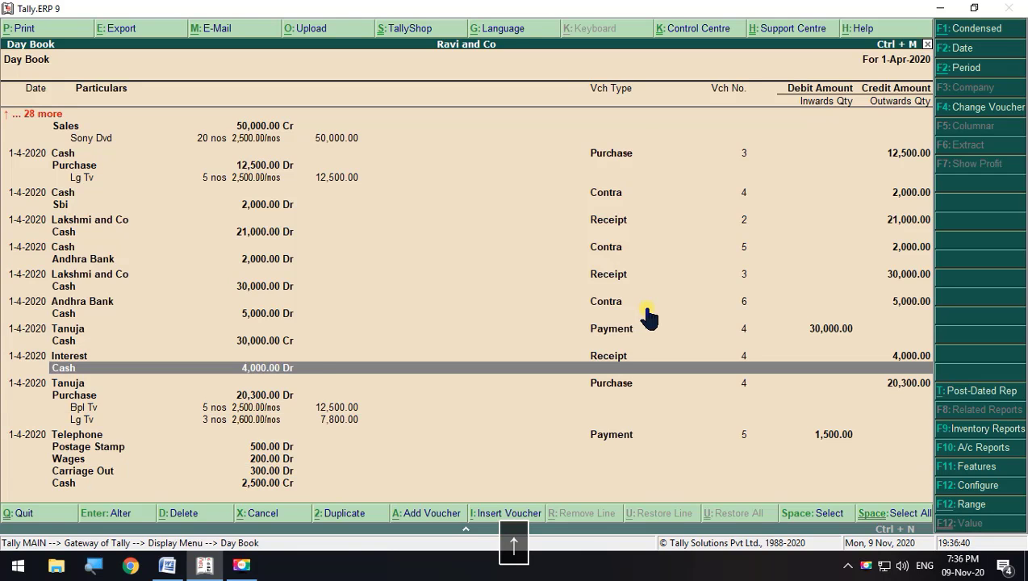
pyautogui.press('Up')
pyautogui.press('Up')
pyautogui.press('Up')
pyautogui.press('Up')
pyautogui.press('Up')
pyautogui.press('Up')
pyautogui.press('Up')
pyautogui.press('Up')
pyautogui.press('Up')
pyautogui.press('Up')
pyautogui.press('Up')
pyautogui.press('Up')
pyautogui.press('Up')
pyautogui.press('Up')
pyautogui.press('Up')
pyautogui.press('Up')
pyautogui.press('Up')
pyautogui.press('Up')
pyautogui.press('Up')
pyautogui.press('Up')
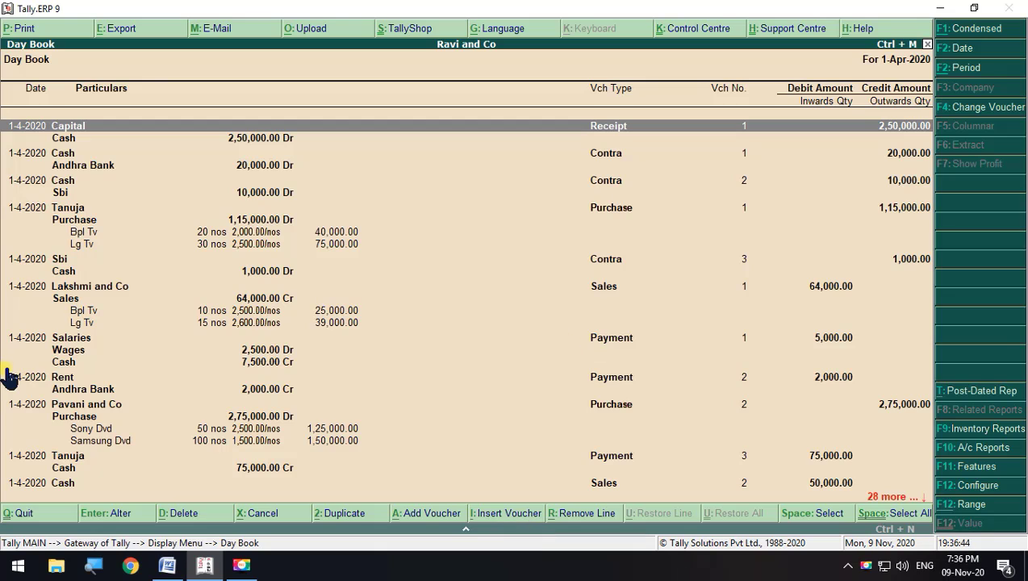
# Open a print preview of the detailed Day Book with inventory details, enlarge it and read through its first page
pyautogui.click(25, 30)
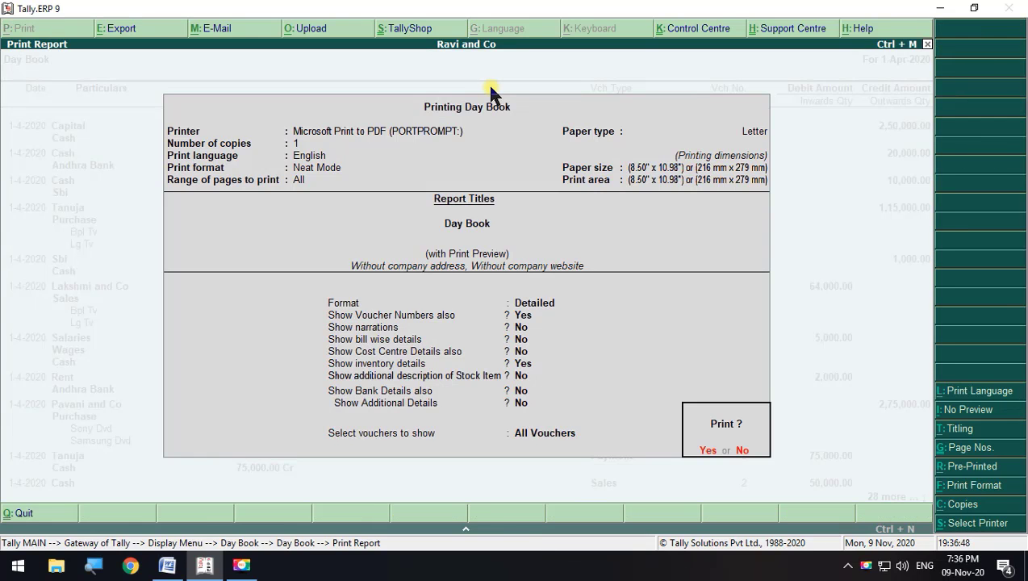
pyautogui.click(708, 451)
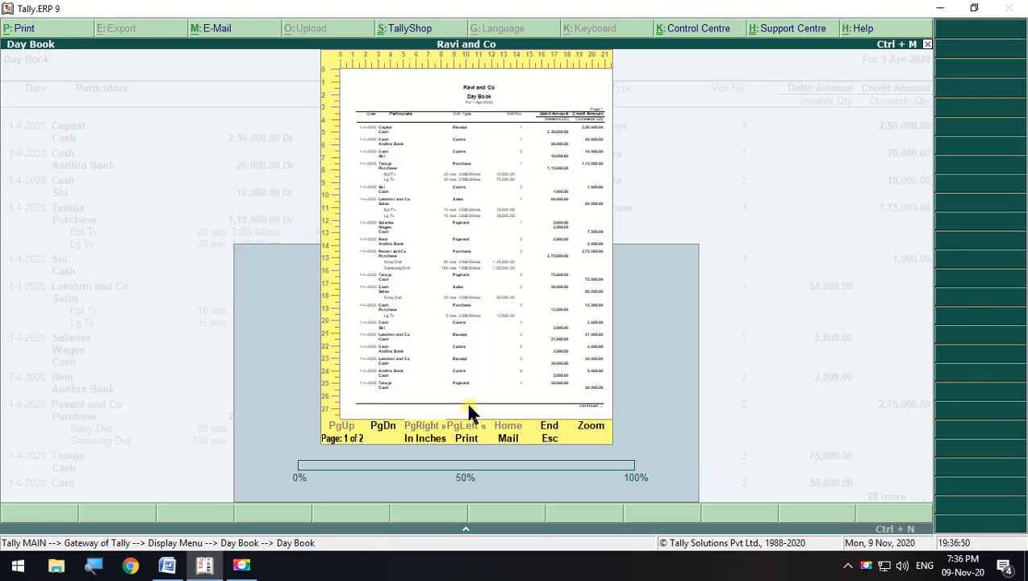
pyautogui.click(591, 428)
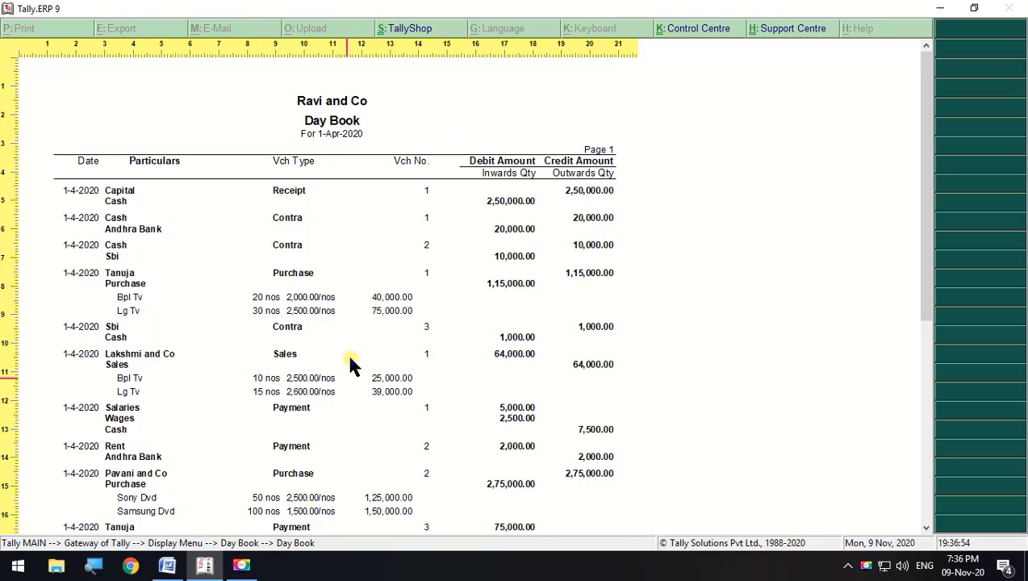
pyautogui.scroll(-10, 351, 363)
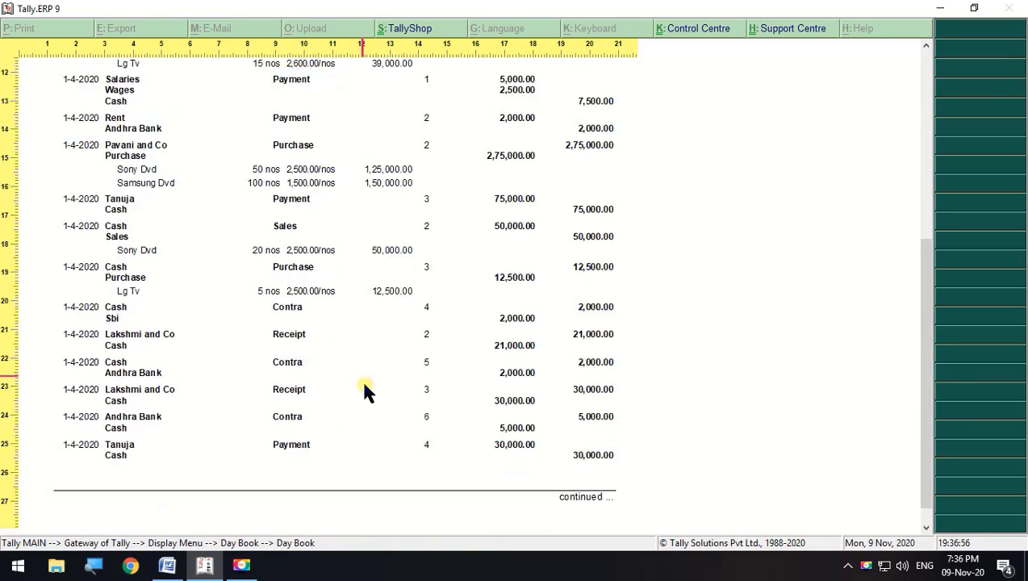
pyautogui.scroll(-2, 373, 455)
pyautogui.scroll(7, 373, 456)
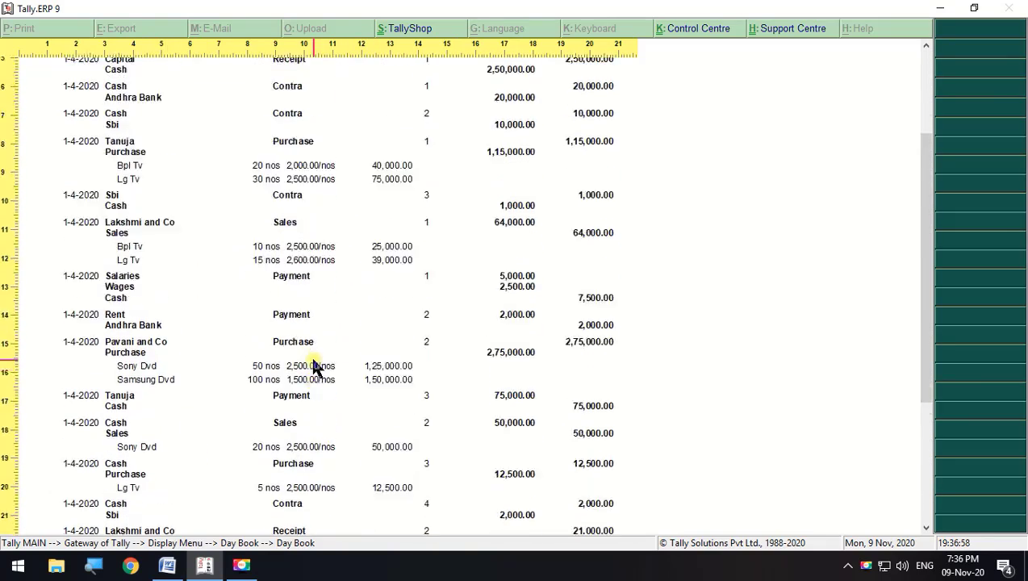
# Close the print preview and the Day Book without printing and return to the Gateway of Tally
pyautogui.press('Escape')
pyautogui.press('Escape')
pyautogui.press('Escape')
pyautogui.press('Escape')
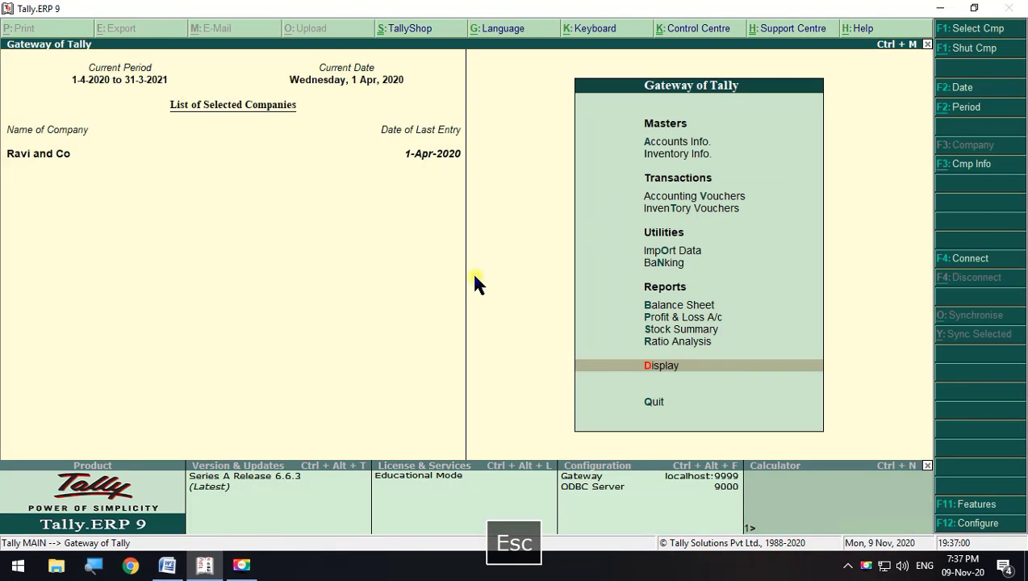